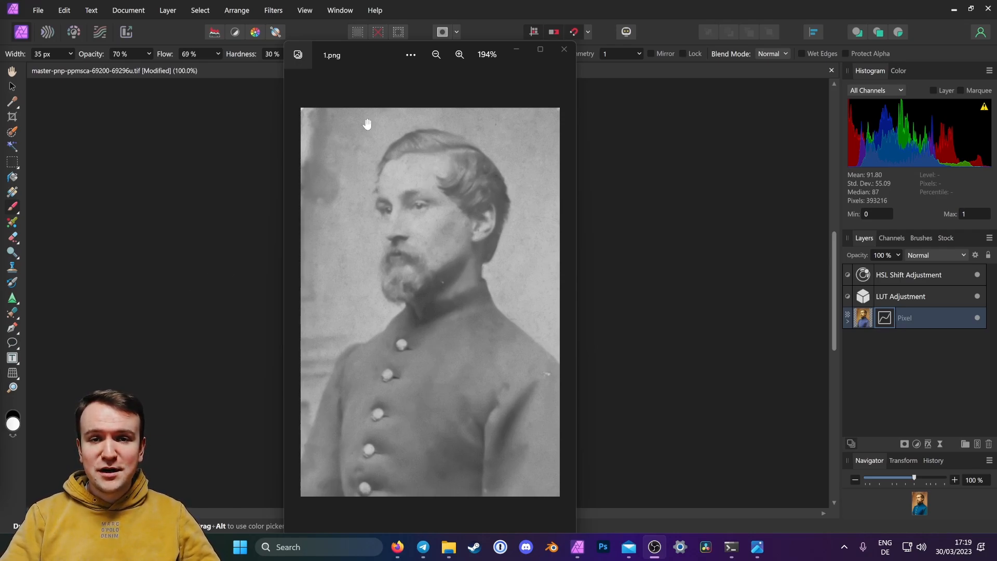
- Move the 1.png viewer aside to compare it with the colourised portrait in the image editor
{"action": "left_click_drag", "start_coordinate": [367, 52], "coordinate": [654, 47]}
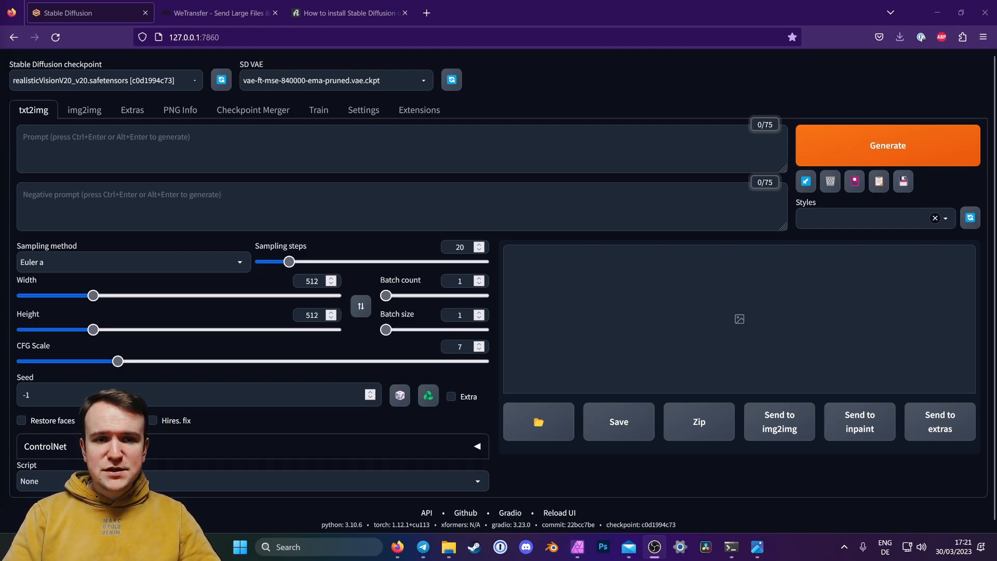
- Open the AUTOMATIC1111 Windows installation guide on Stable Diffusion Art and look through its contents list
{"action": "left_click", "coordinate": [350, 13]}
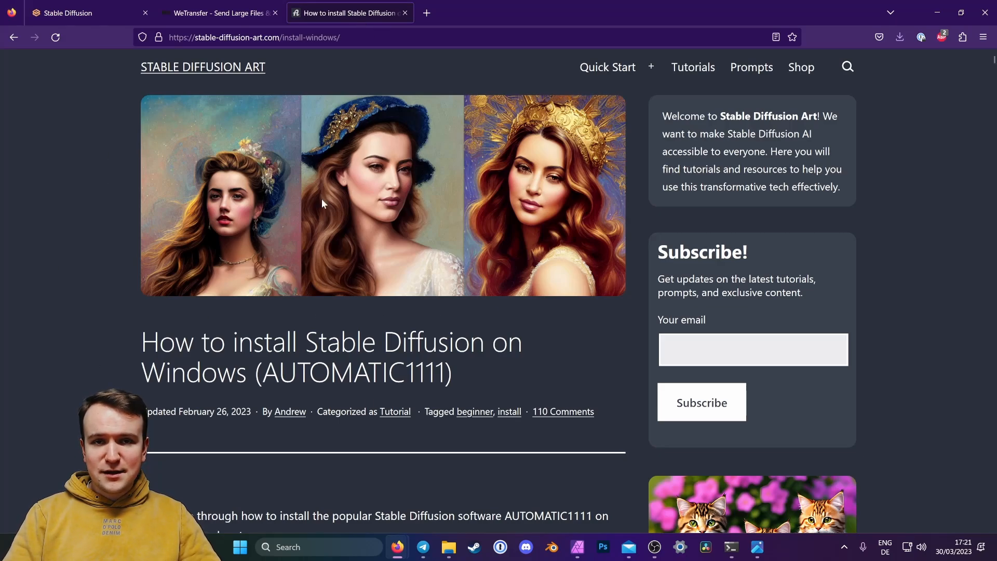
{"action": "scroll", "coordinate": [69, 342], "scroll_direction": "down", "scroll_amount": 5}
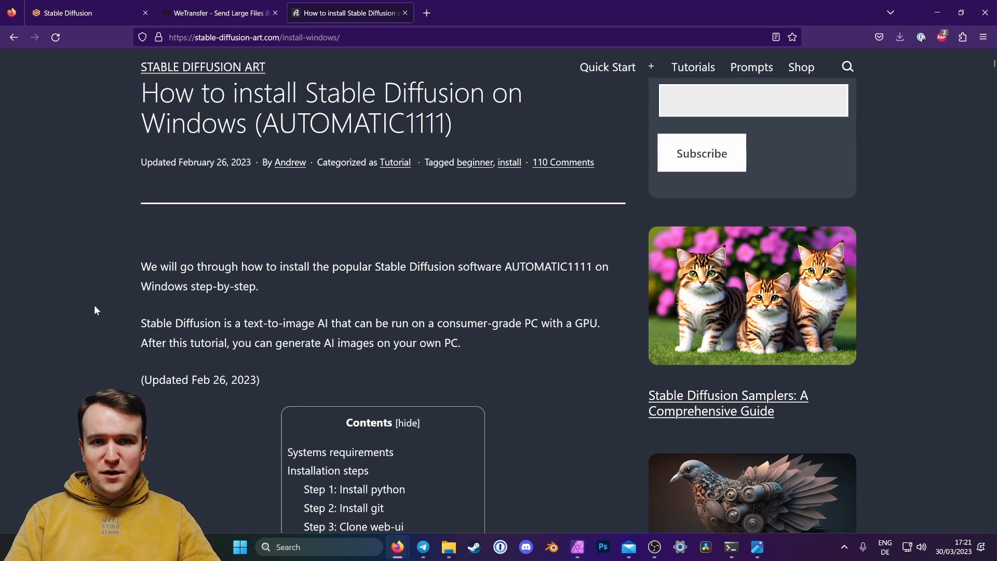
{"action": "scroll", "coordinate": [114, 331], "scroll_direction": "down", "scroll_amount": 1}
{"action": "scroll", "coordinate": [115, 330], "scroll_direction": "down", "scroll_amount": 3}
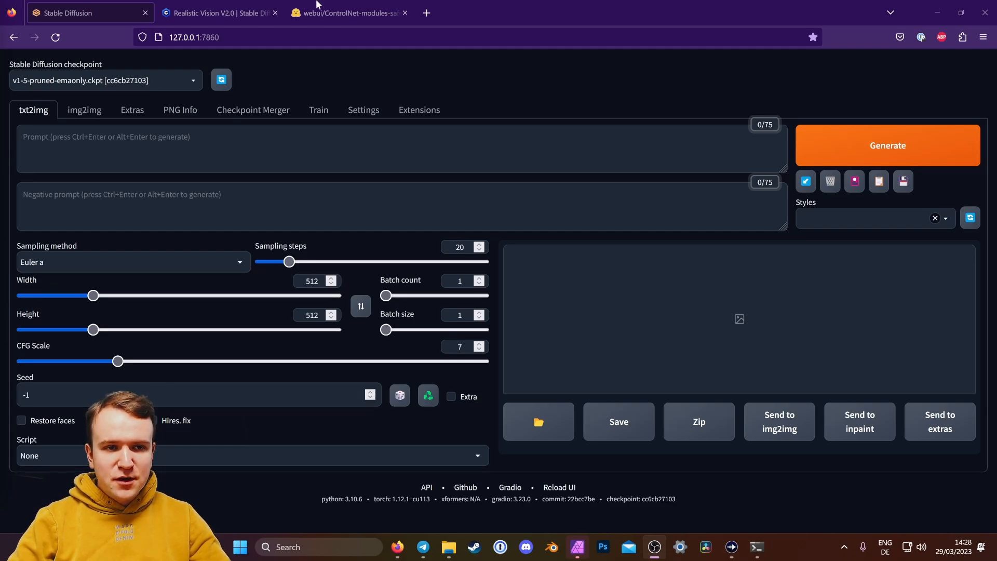
- View the Realistic Vision V2.0 model page and open the checkpoint folder stable-diffusion-webui/models/Stable-diffusion in File Explorer
{"action": "left_click", "coordinate": [253, 12]}
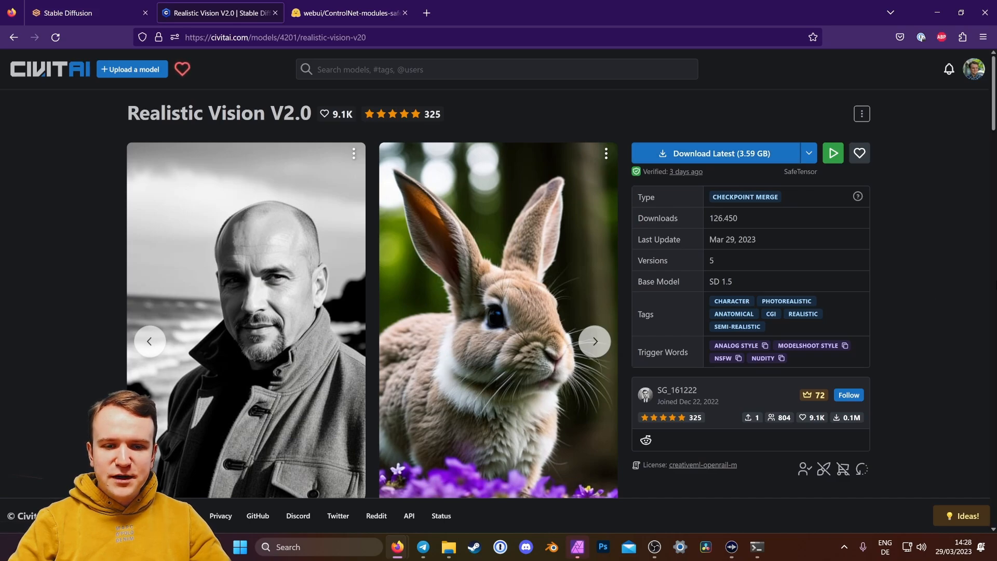
{"action": "left_click", "coordinate": [448, 547]}
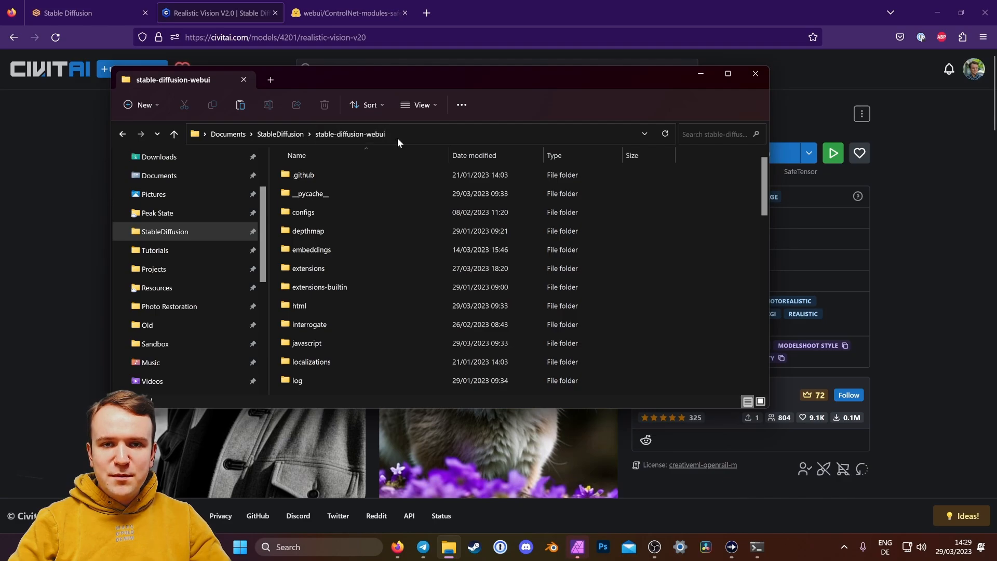
{"action": "scroll", "coordinate": [347, 294], "scroll_direction": "down", "scroll_amount": 3}
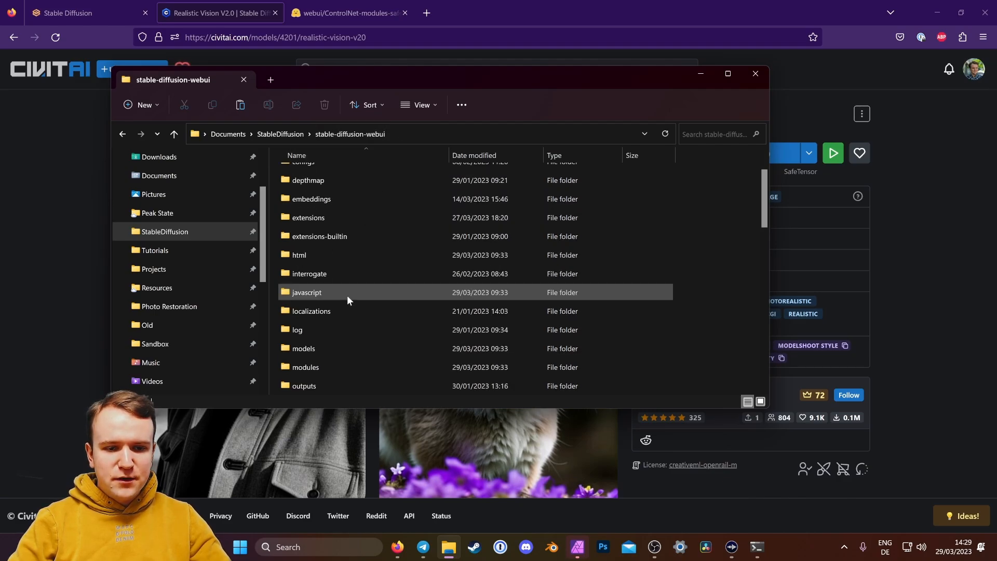
{"action": "double_click", "coordinate": [332, 240]}
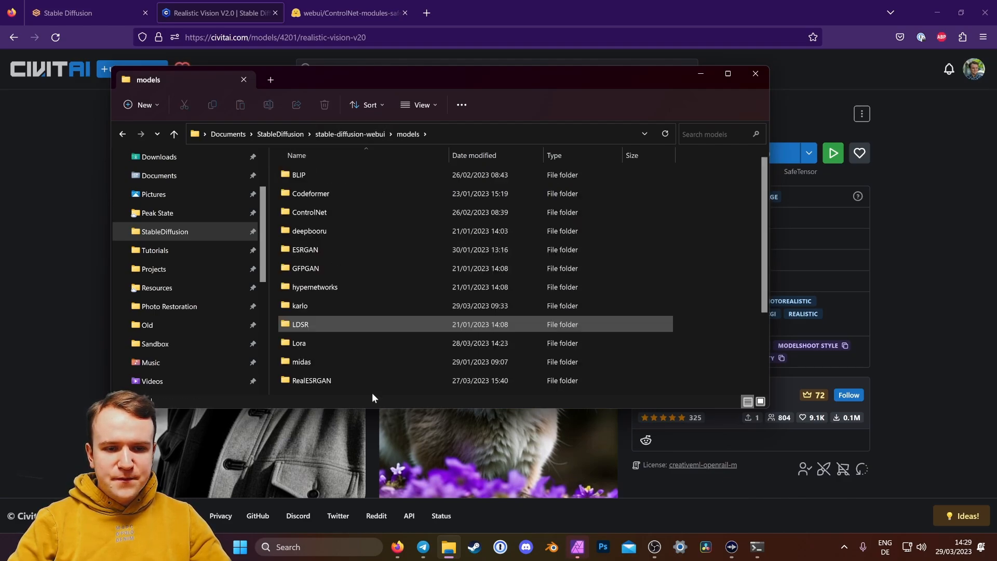
{"action": "scroll", "coordinate": [388, 360], "scroll_direction": "down", "scroll_amount": 2}
{"action": "double_click", "coordinate": [344, 309]}
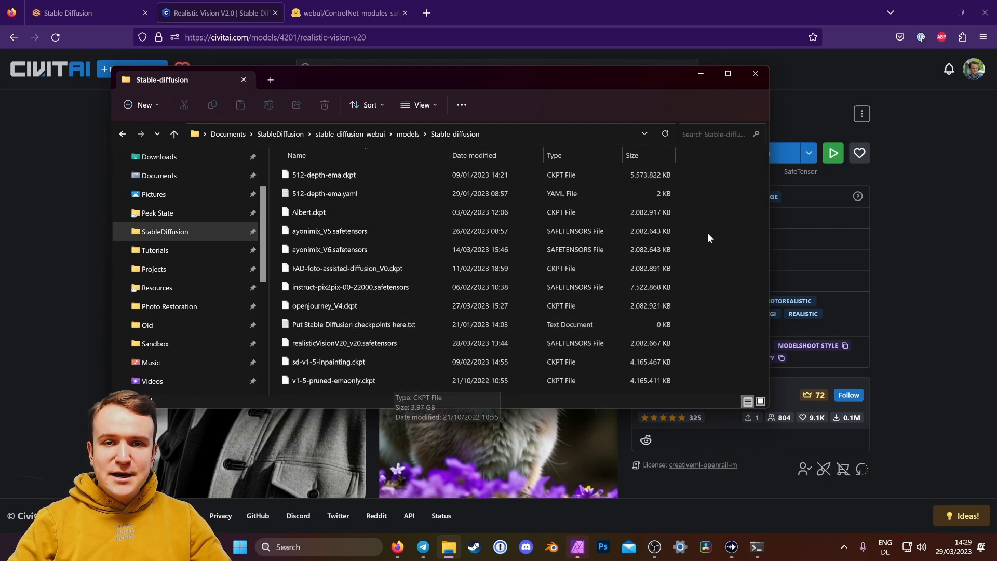
- Return to the Realistic Vision V2.0 page and find the recommended VAE link in the version details
{"action": "left_click", "coordinate": [966, 274]}
{"action": "scroll", "coordinate": [910, 305], "scroll_direction": "down", "scroll_amount": 10}
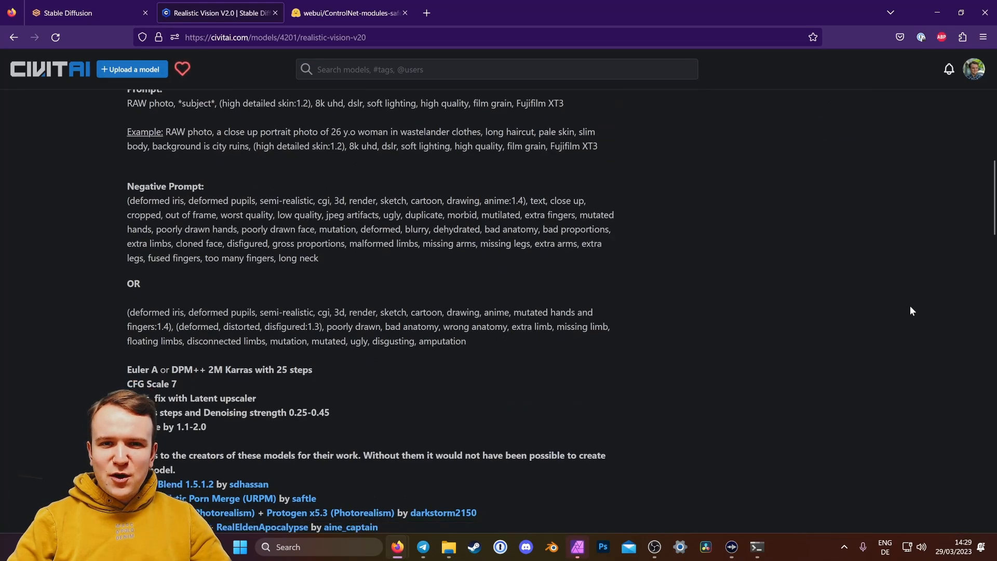
{"action": "scroll", "coordinate": [909, 311], "scroll_direction": "down", "scroll_amount": 5}
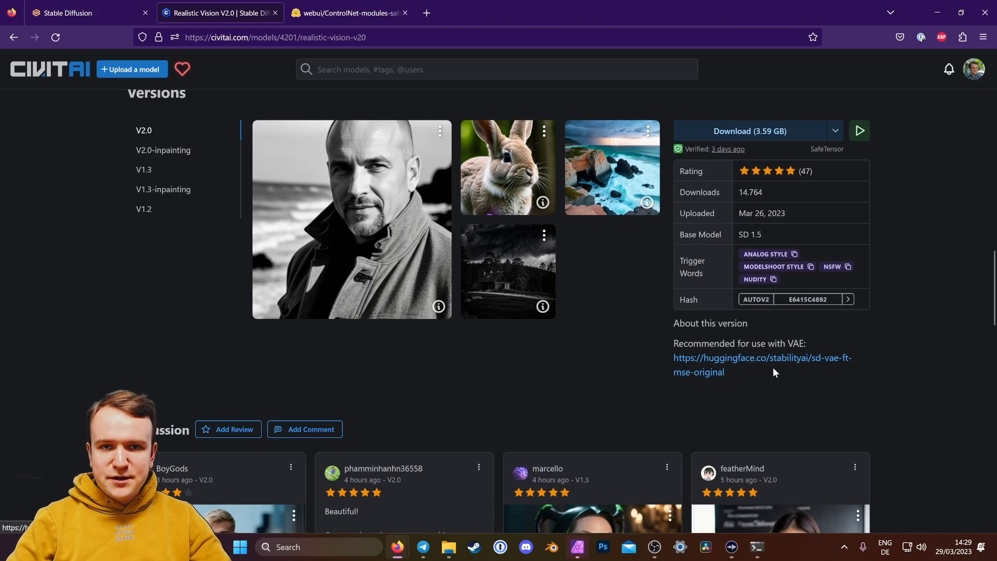
- Go back to the models folder in File Explorer and open its subfolder for VAE files
{"action": "left_click", "coordinate": [448, 546]}
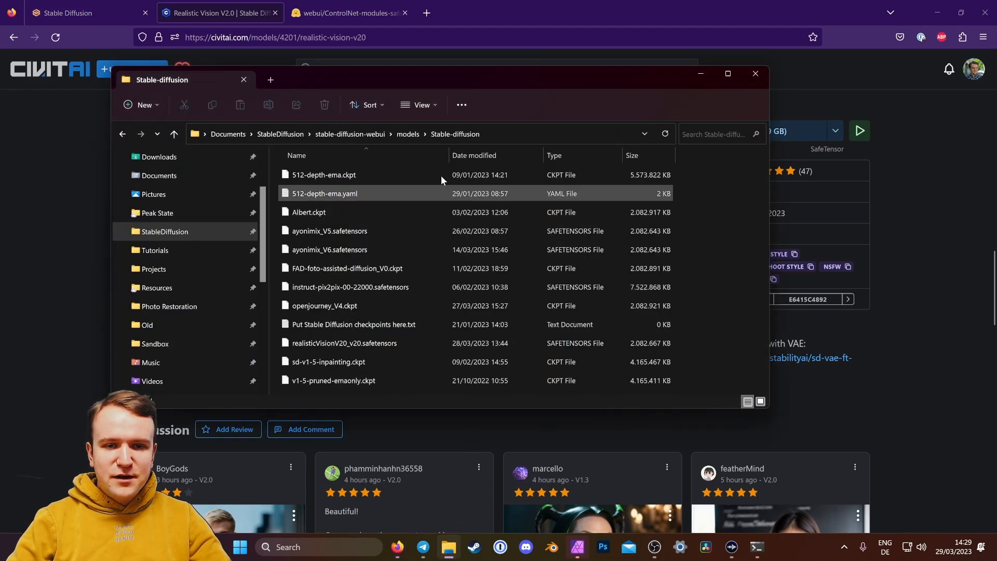
{"action": "left_click", "coordinate": [408, 135]}
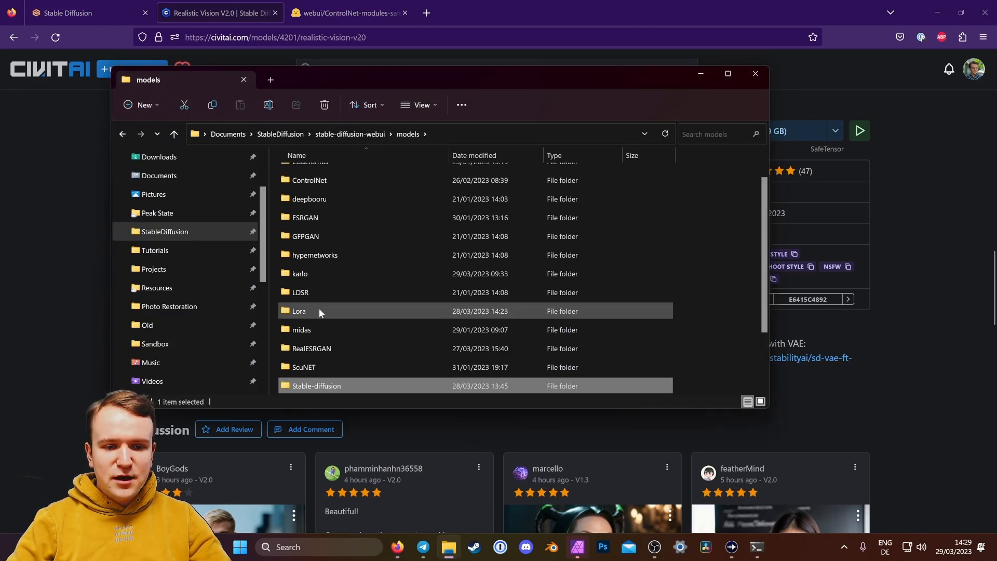
{"action": "scroll", "coordinate": [340, 313], "scroll_direction": "down", "scroll_amount": 2}
{"action": "double_click", "coordinate": [336, 364]}
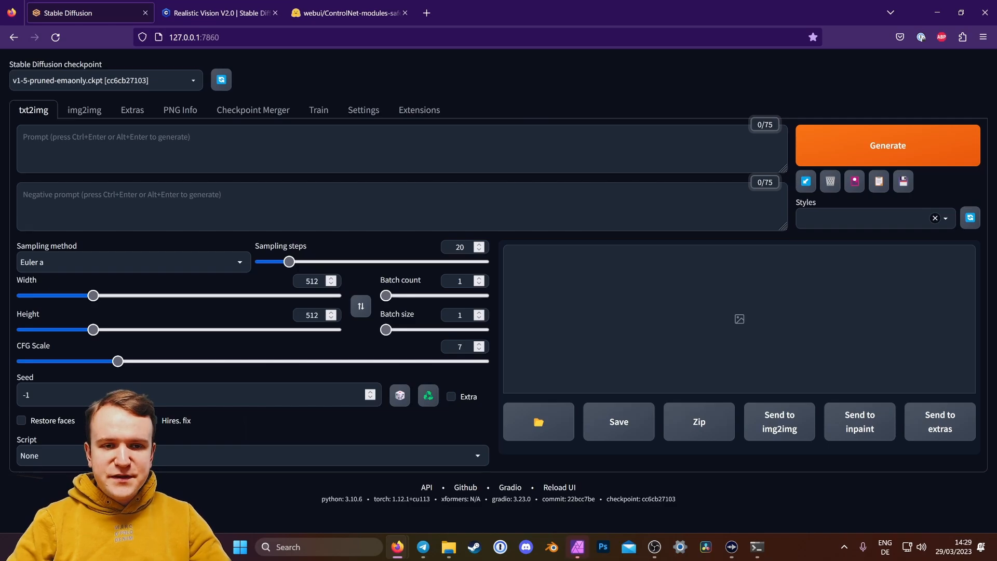
- Add sd_vae after sd_model_checkpoint in the user interface's Quicksettings list, applying the settings and reloading the UI
{"action": "left_click", "coordinate": [377, 113]}
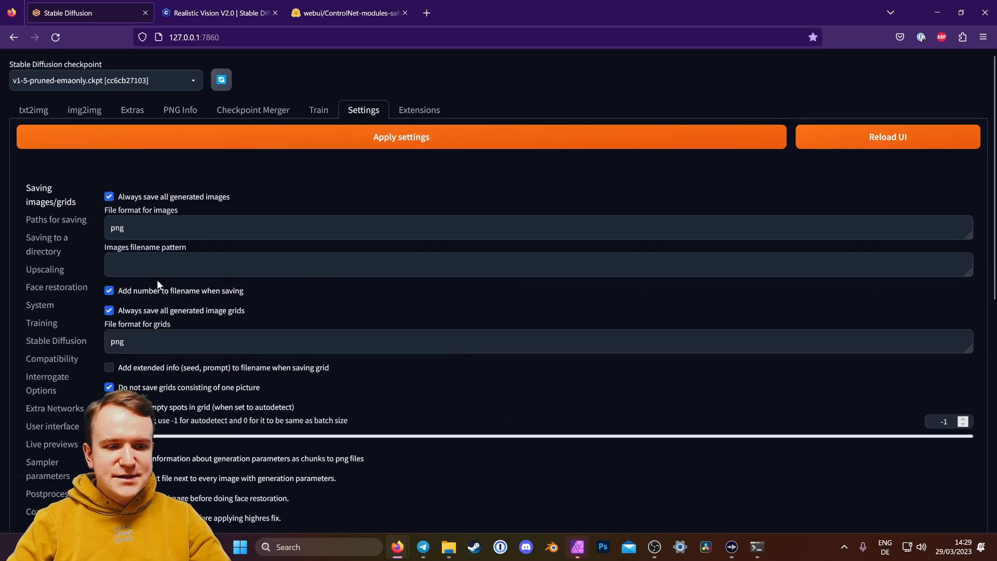
{"action": "scroll", "coordinate": [61, 336], "scroll_direction": "down", "scroll_amount": 5}
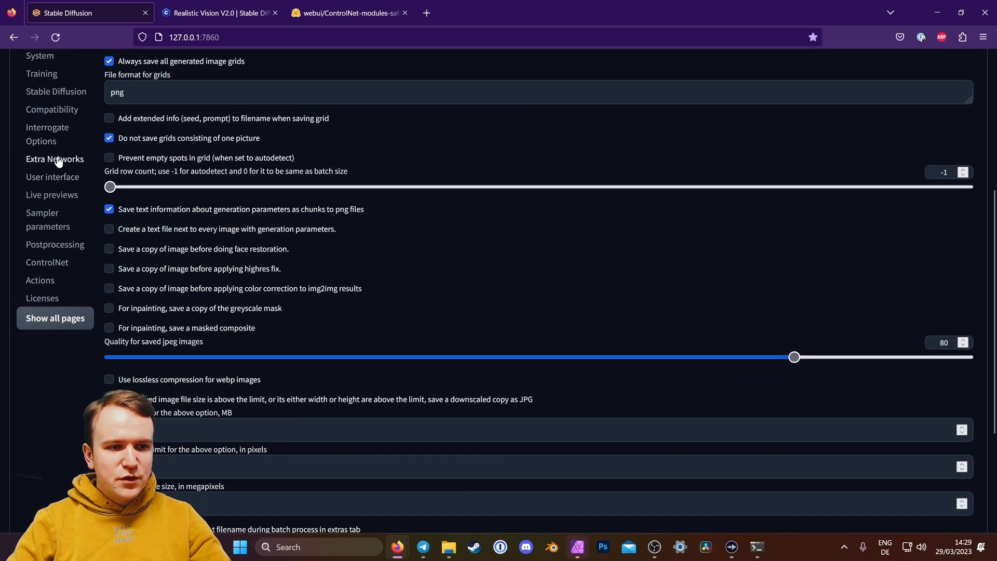
{"action": "left_click", "coordinate": [50, 180]}
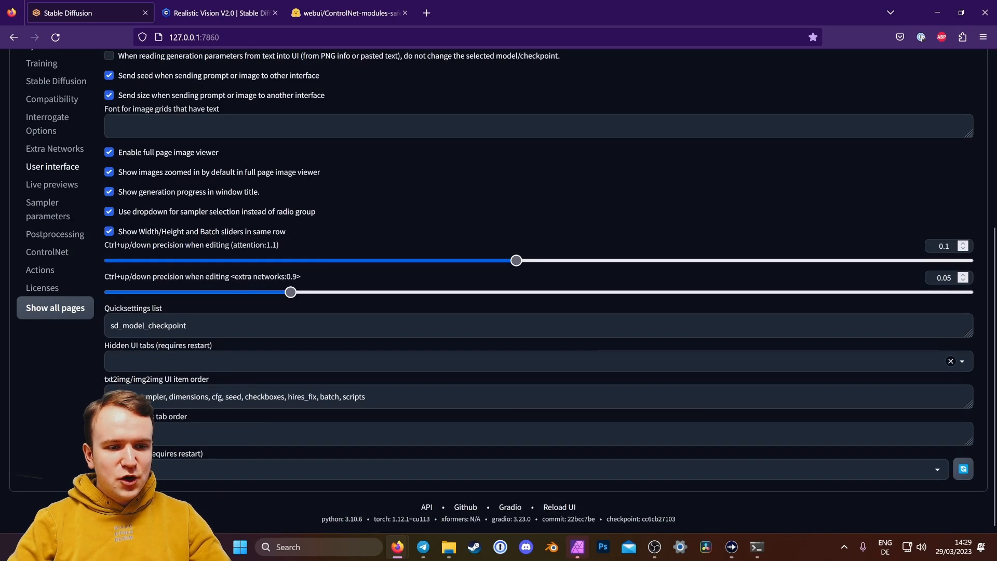
{"action": "left_click", "coordinate": [207, 325]}
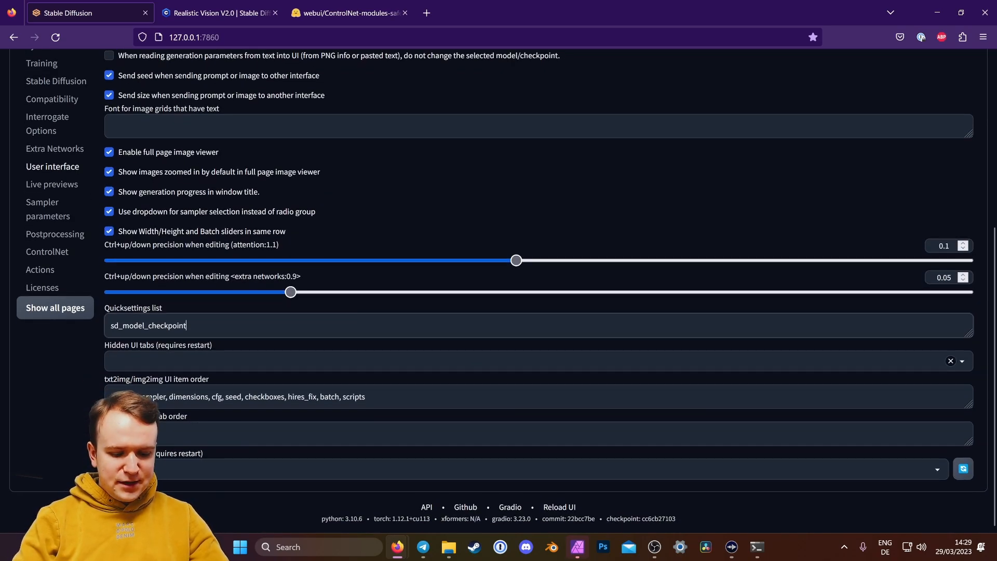
{"action": "type", "text": ", sd"}
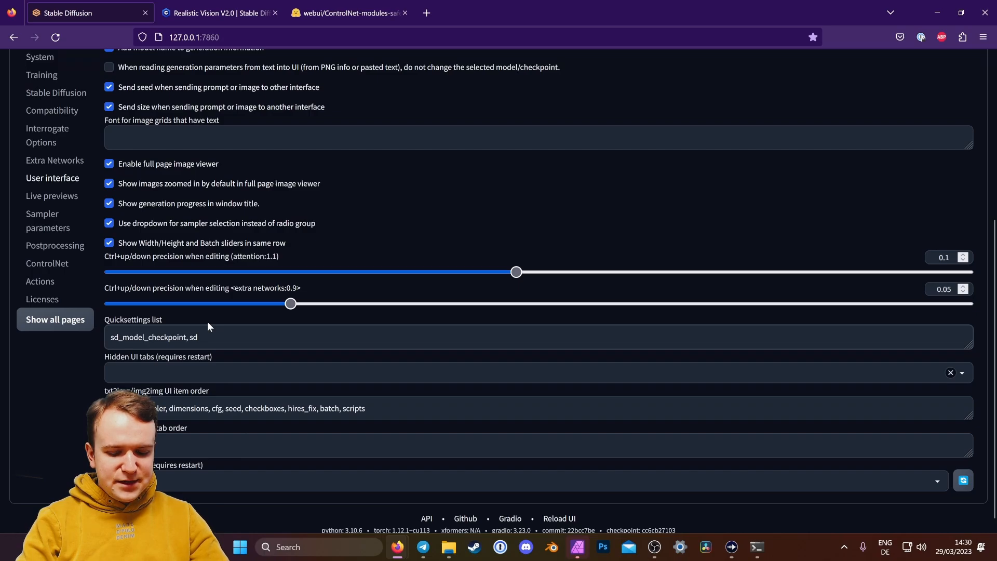
{"action": "type", "text": "_vae"}
{"action": "scroll", "coordinate": [519, 182], "scroll_direction": "up", "scroll_amount": 5}
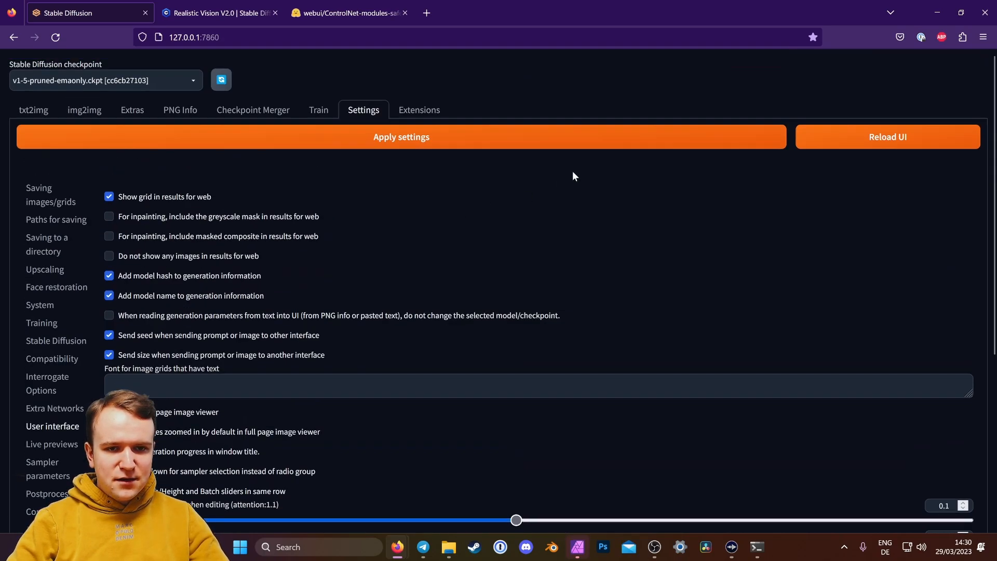
{"action": "left_click", "coordinate": [503, 138]}
{"action": "left_click", "coordinate": [901, 138]}
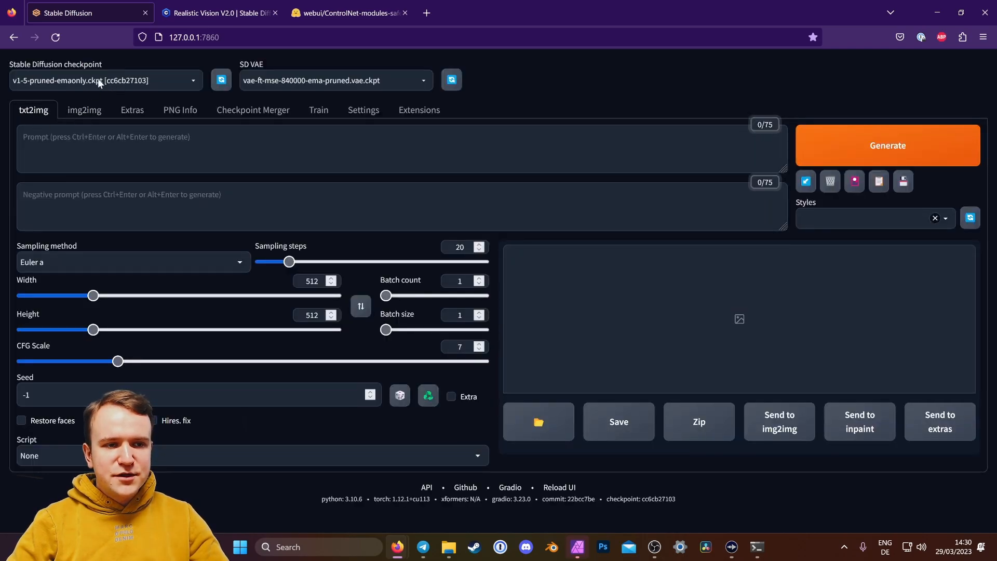
- Choose realisticVisionV20_v20.safetensors as the Stable Diffusion checkpoint
{"action": "left_click", "coordinate": [100, 83]}
{"action": "left_click", "coordinate": [56, 179]}
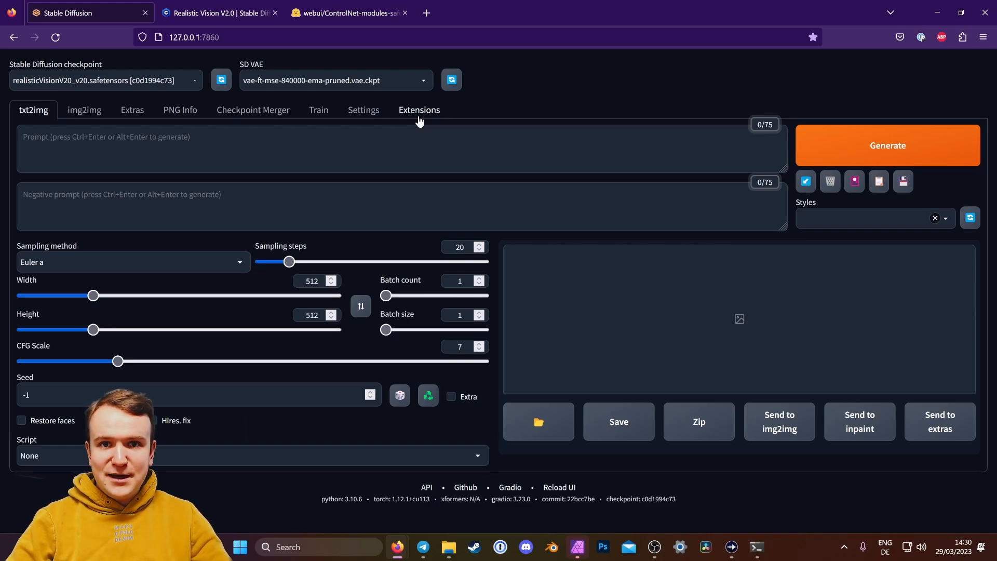
{"action": "left_click", "coordinate": [435, 111]}
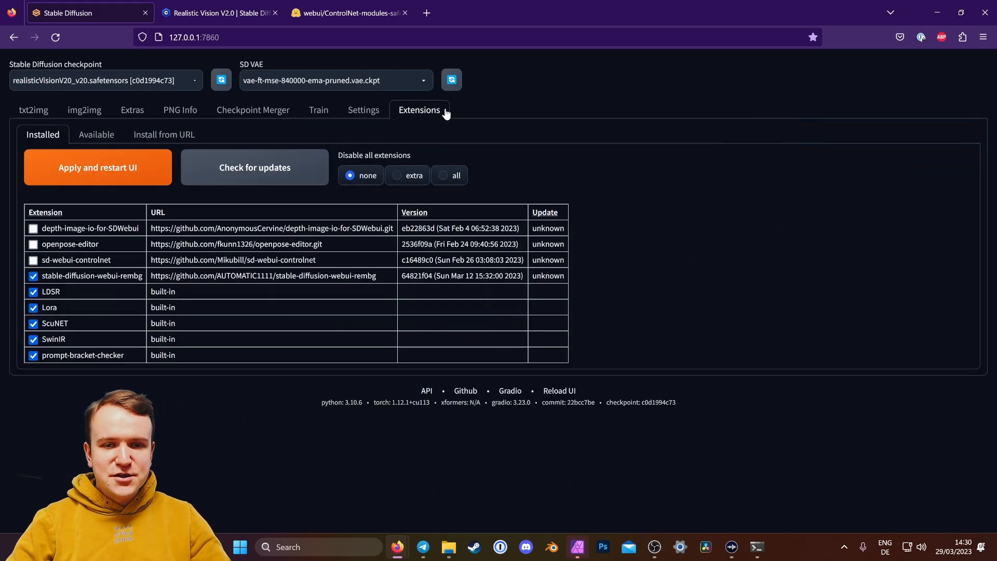
{"action": "left_click", "coordinate": [191, 135]}
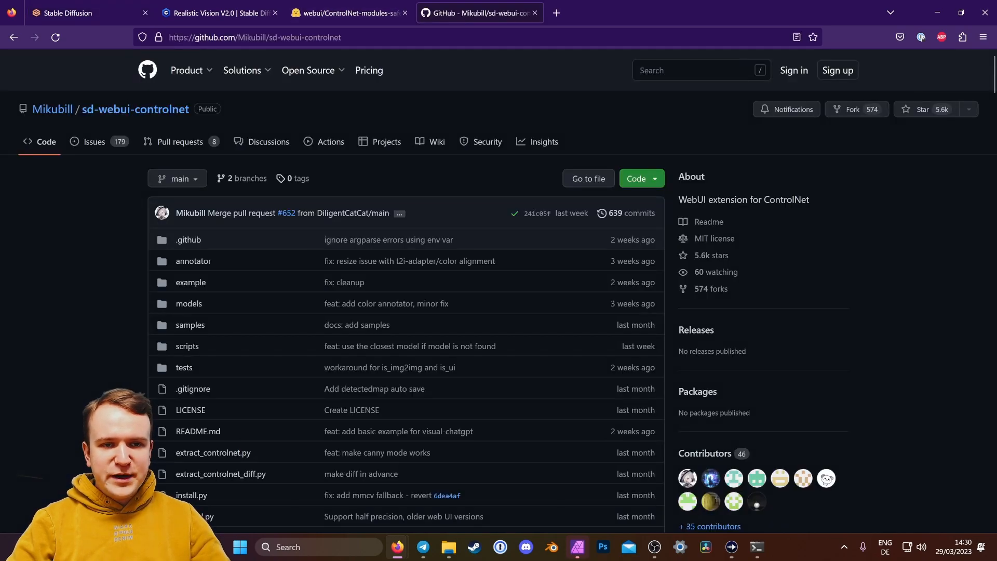
{"action": "key", "text": "ctrl+l"}
{"action": "key", "text": "ctrl+c"}
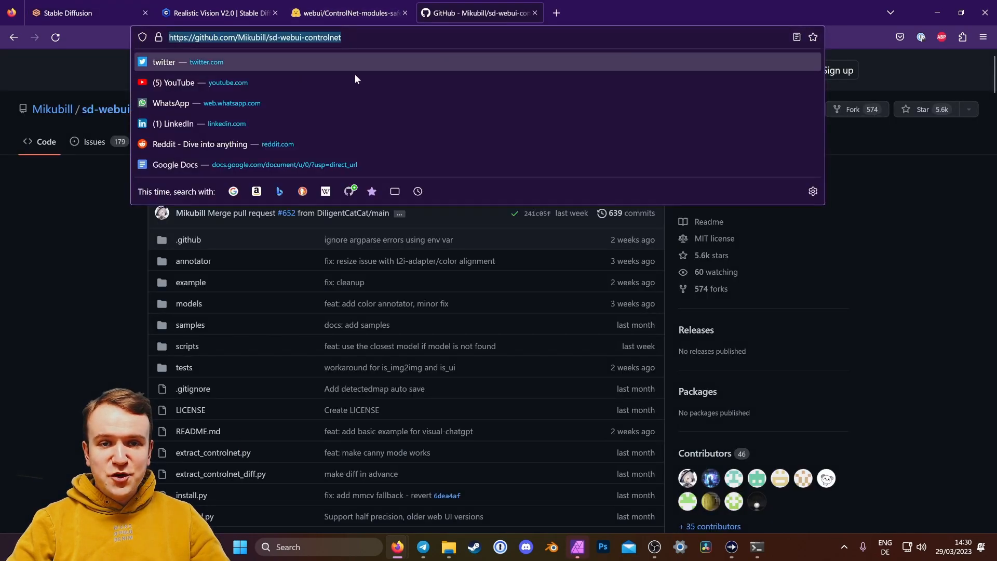
{"action": "left_click", "coordinate": [88, 13]}
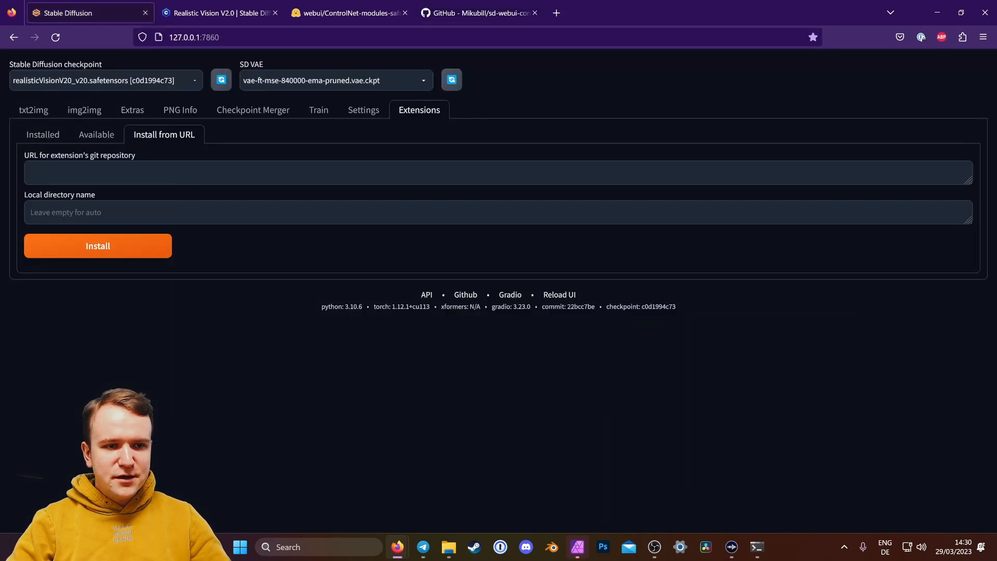
{"action": "left_click", "coordinate": [211, 177]}
{"action": "key", "text": "ctrl+v"}
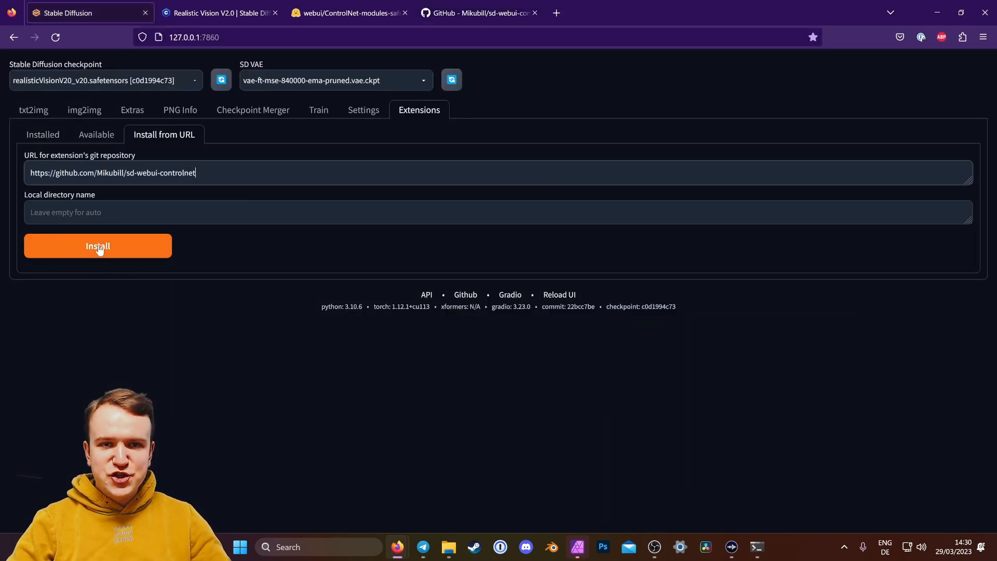
- Enable the sd-webui-controlnet extension in the list of installed extensions
{"action": "left_click", "coordinate": [32, 136]}
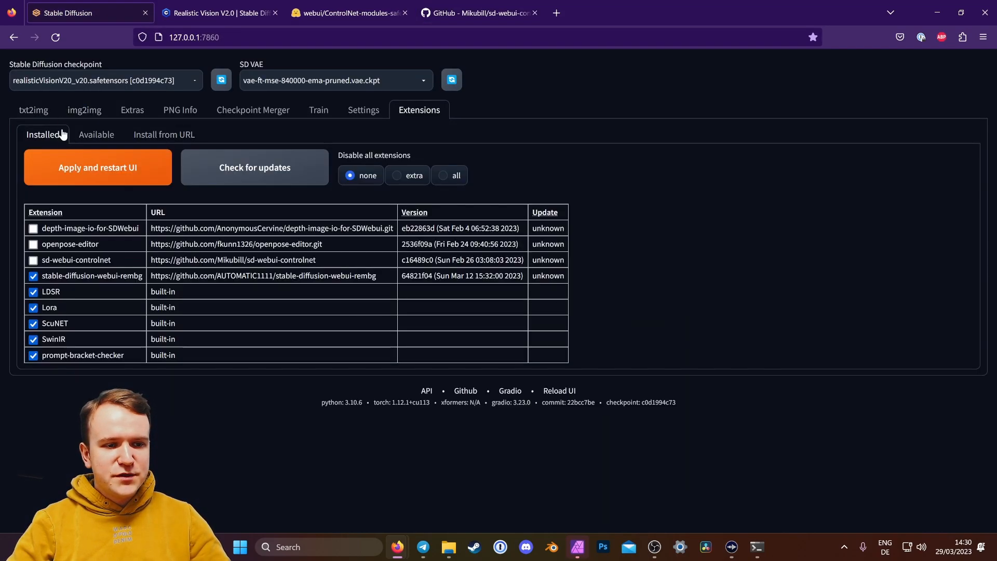
{"action": "left_click", "coordinate": [33, 261]}
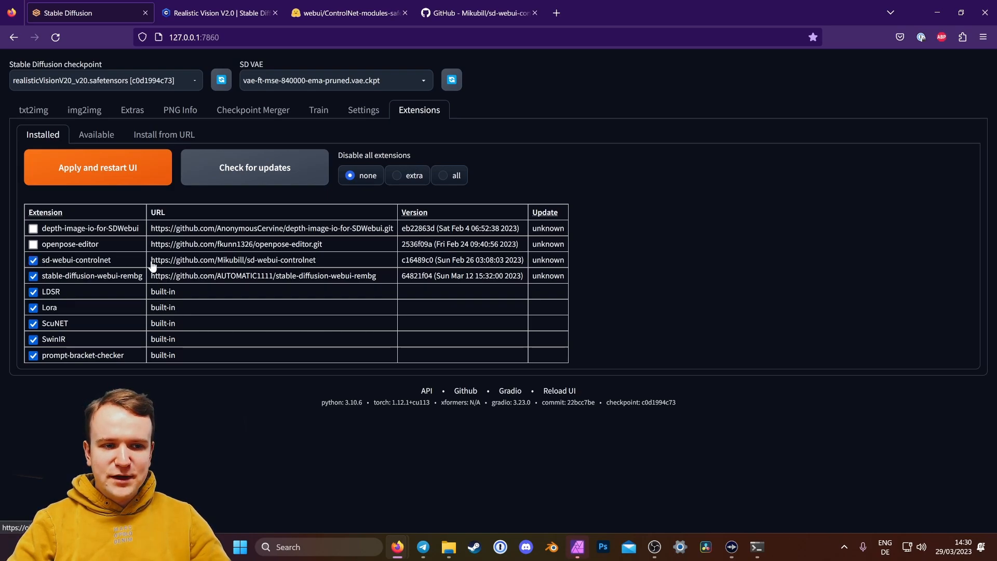
- Load the index of available extensions and look through the list
{"action": "left_click", "coordinate": [106, 136]}
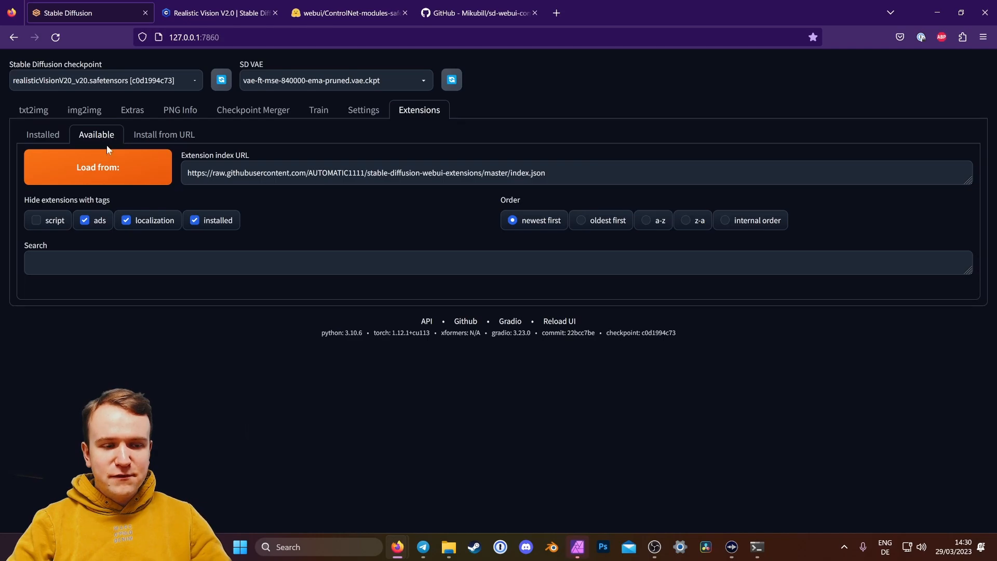
{"action": "left_click", "coordinate": [104, 165]}
{"action": "scroll", "coordinate": [341, 530], "scroll_direction": "down", "scroll_amount": 7}
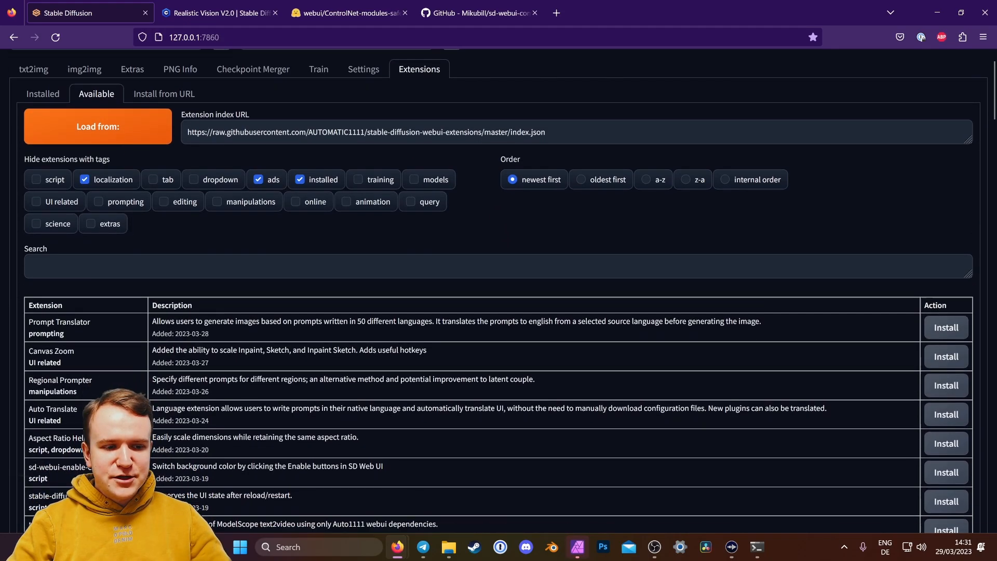
{"action": "scroll", "coordinate": [419, 332], "scroll_direction": "up", "scroll_amount": 8}
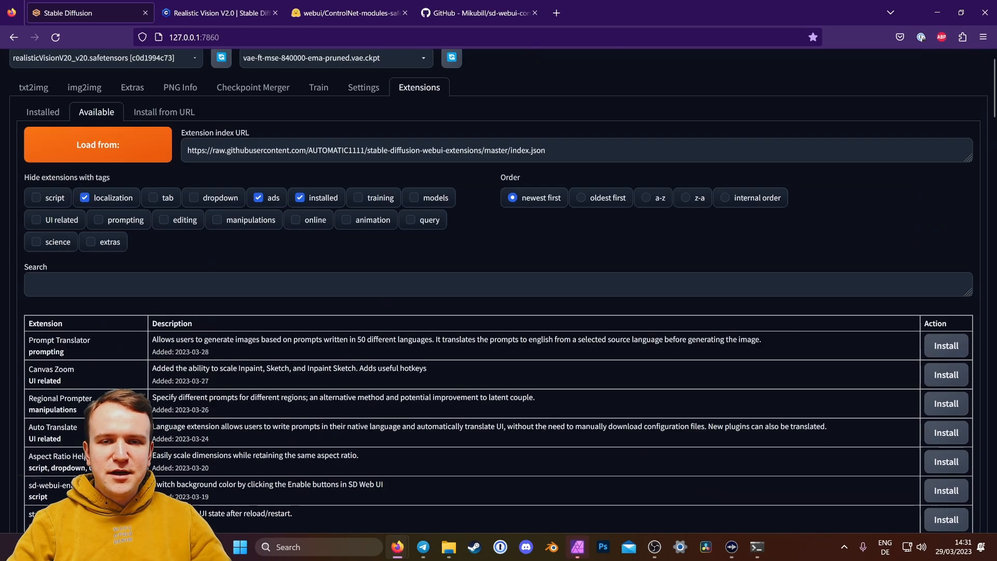
- Apply the change to the installed extensions and restart the UI
{"action": "left_click", "coordinate": [48, 143]}
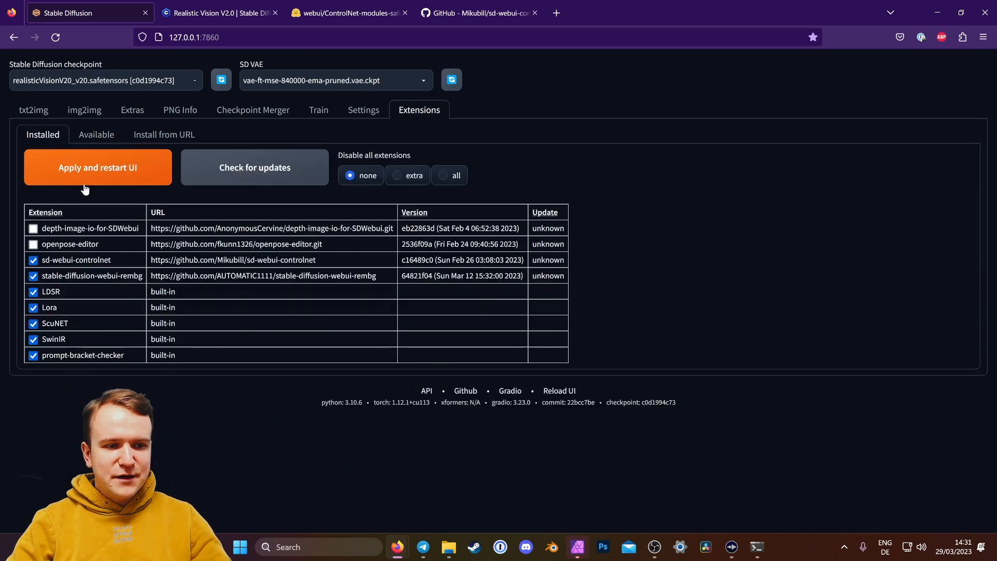
{"action": "left_click", "coordinate": [151, 173]}
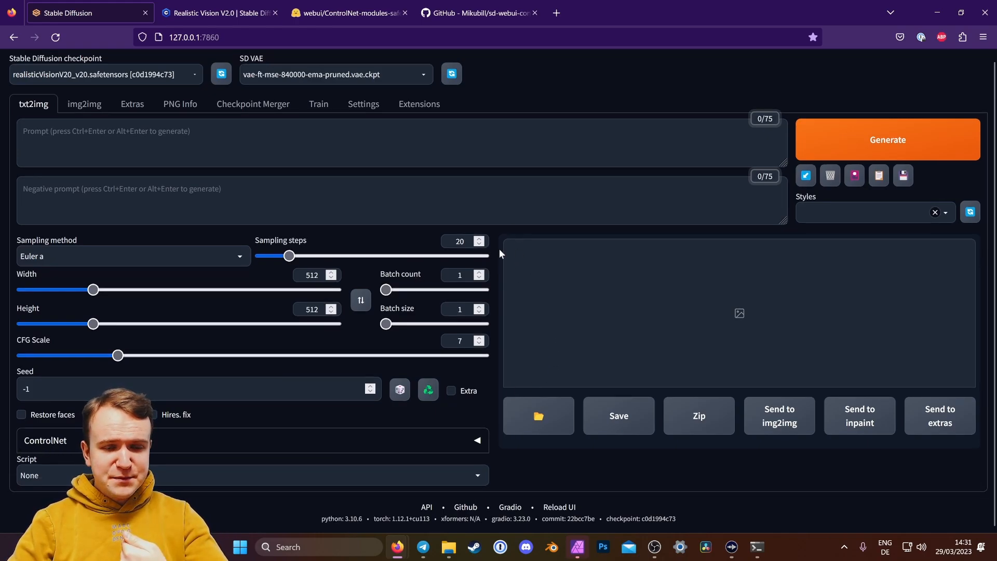
- Open the ControlNet page in the web UI settings
{"action": "left_click", "coordinate": [381, 108]}
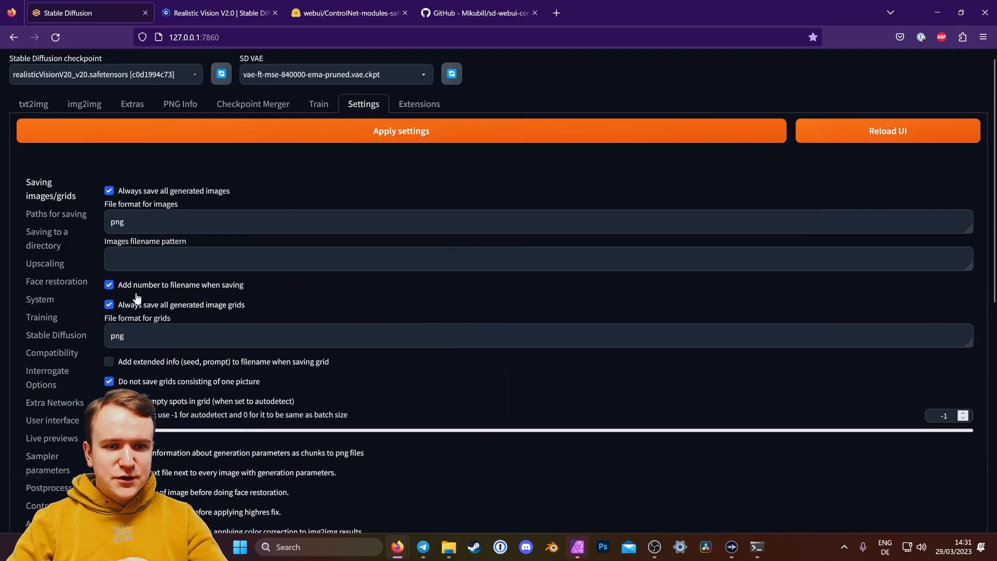
{"action": "scroll", "coordinate": [54, 354], "scroll_direction": "down", "scroll_amount": 6}
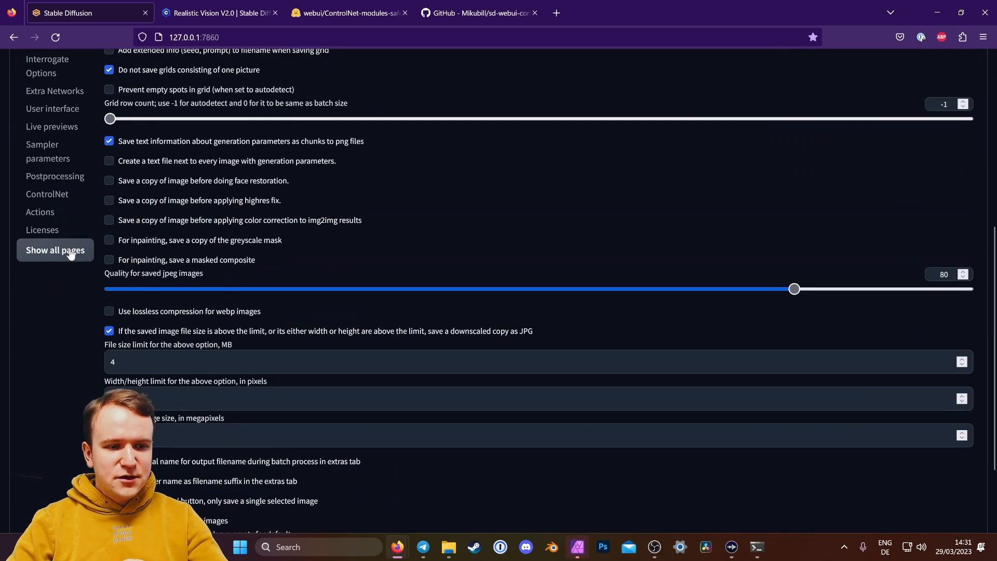
{"action": "left_click", "coordinate": [58, 198]}
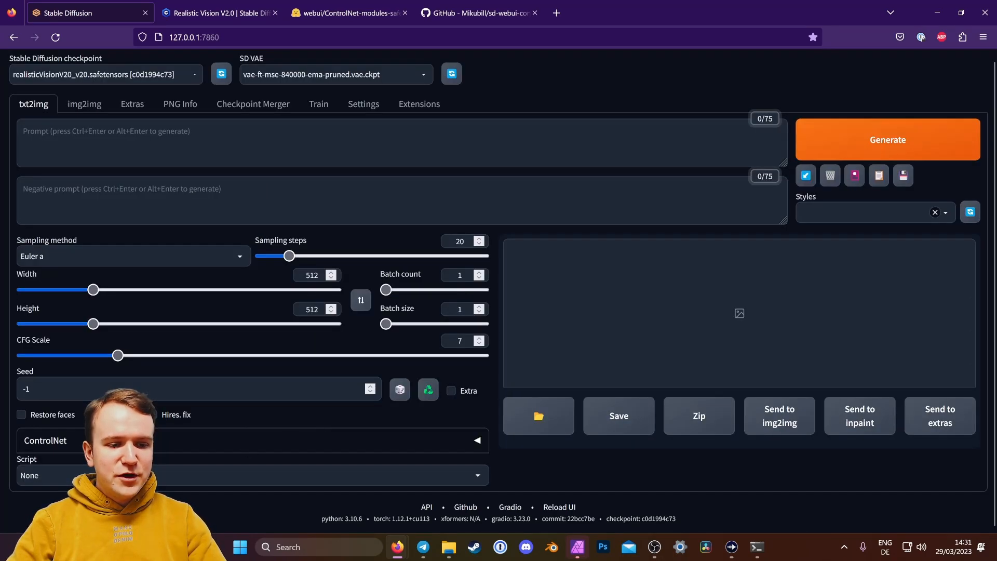
- Expand the ControlNet section of txt2img and look through its control model, preprocessor and canvas options
{"action": "left_click", "coordinate": [117, 441]}
{"action": "scroll", "coordinate": [257, 425], "scroll_direction": "down", "scroll_amount": 10}
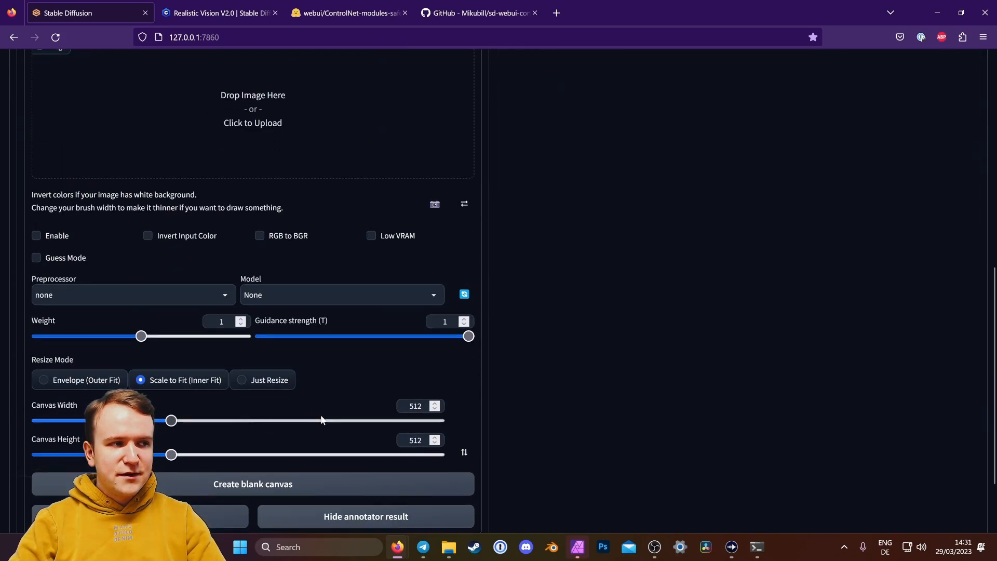
{"action": "scroll", "coordinate": [323, 418], "scroll_direction": "up", "scroll_amount": 4}
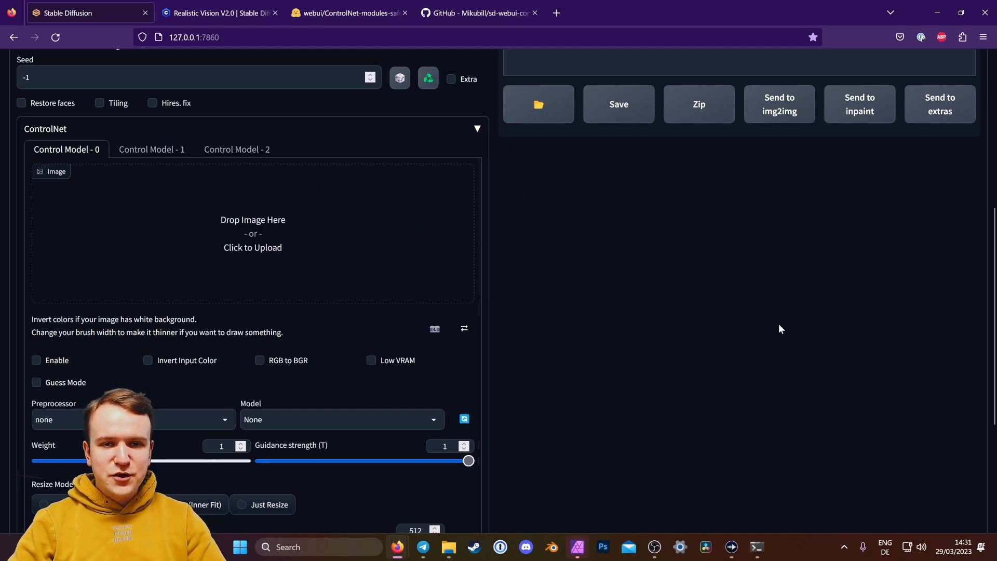
{"action": "scroll", "coordinate": [779, 328], "scroll_direction": "up", "scroll_amount": 6}
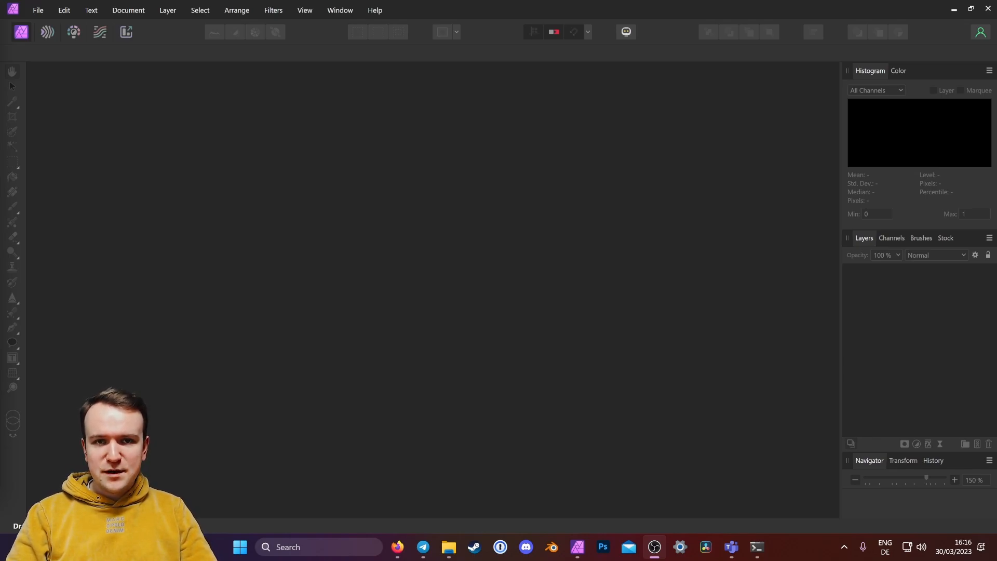
{"action": "left_click", "coordinate": [316, 191]}
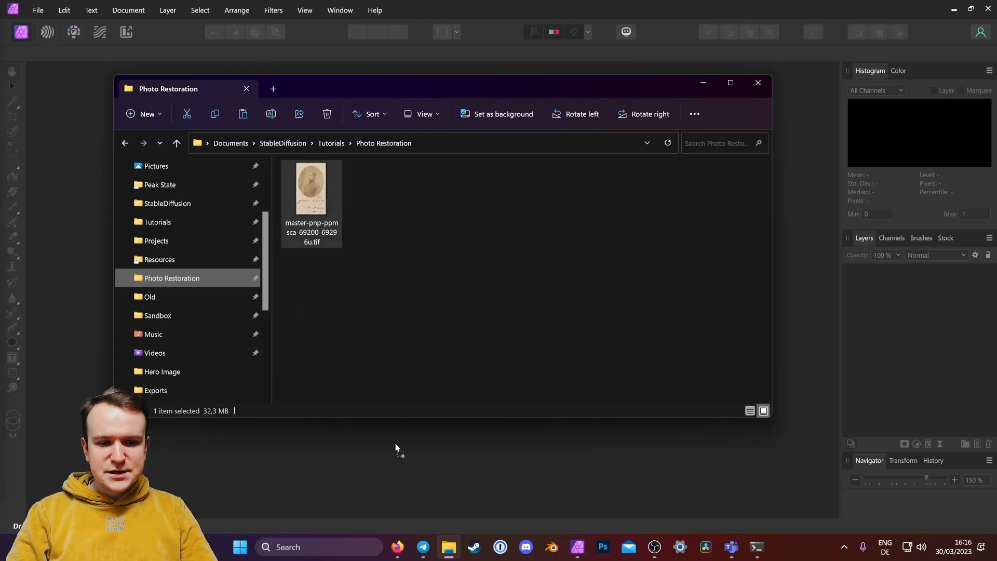
{"action": "left_click_drag", "start_coordinate": [439, 1], "coordinate": [500, 2]}
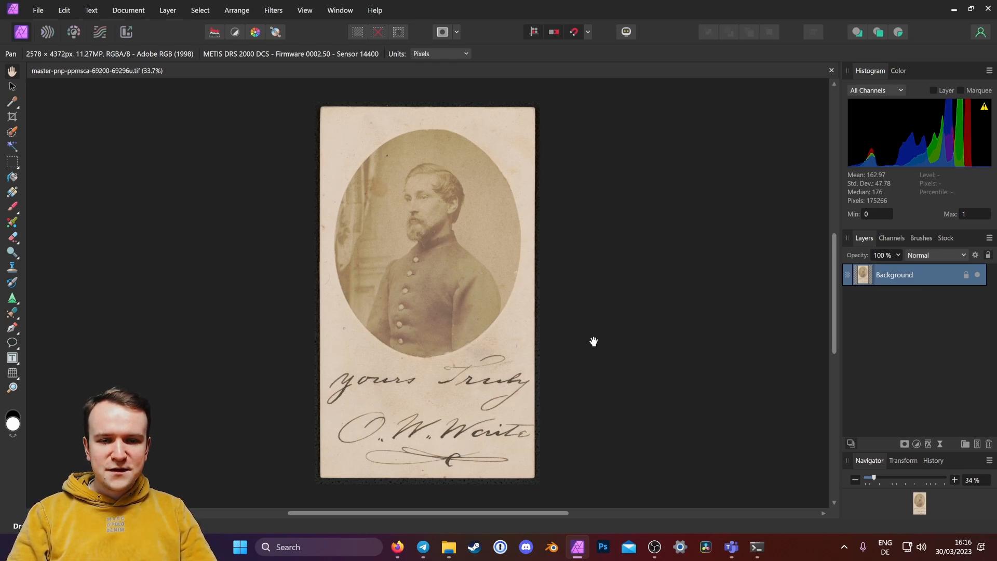
- Start a crop of the photo with a custom ratio of 512 x 768
{"action": "left_click", "coordinate": [12, 116]}
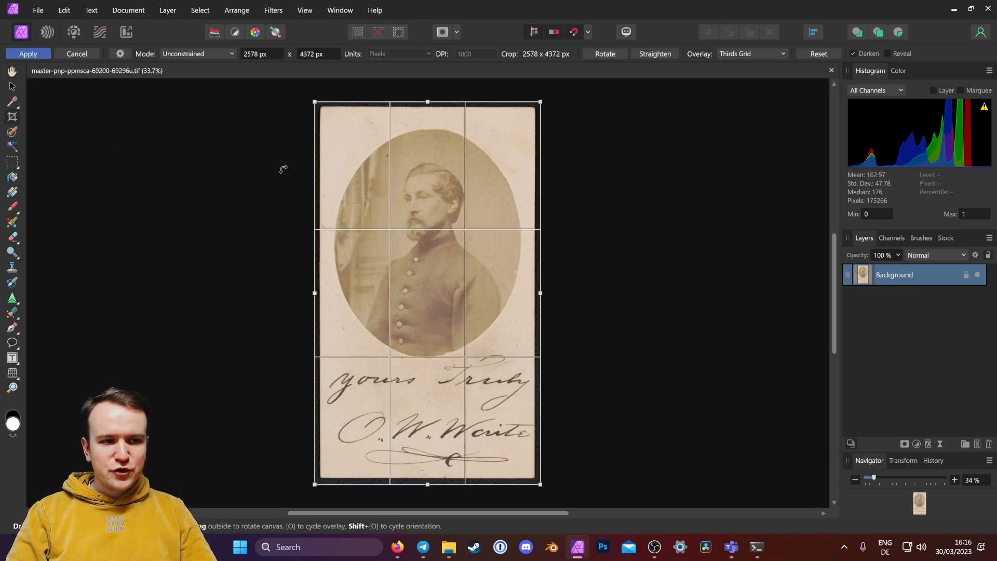
{"action": "left_click", "coordinate": [202, 53]}
{"action": "left_click", "coordinate": [199, 94]}
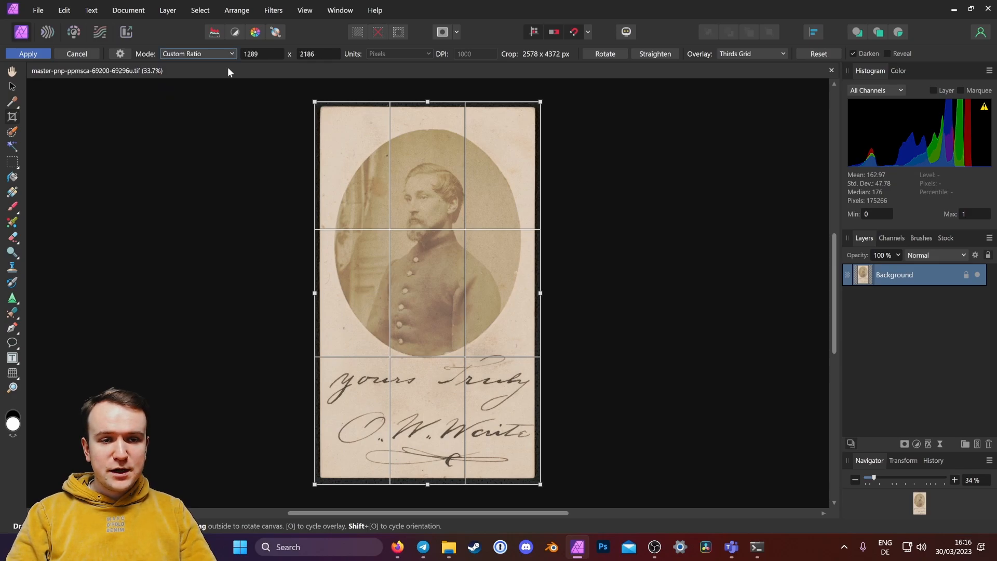
{"action": "left_click", "coordinate": [257, 50]}
{"action": "type", "text": "512"}
{"action": "key", "text": "Tab"}
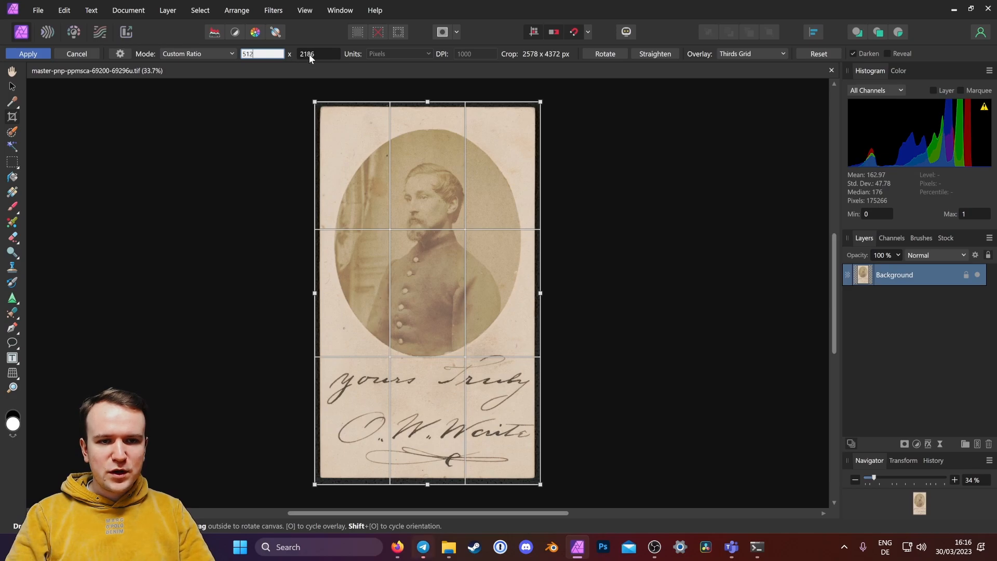
{"action": "type", "text": "768"}
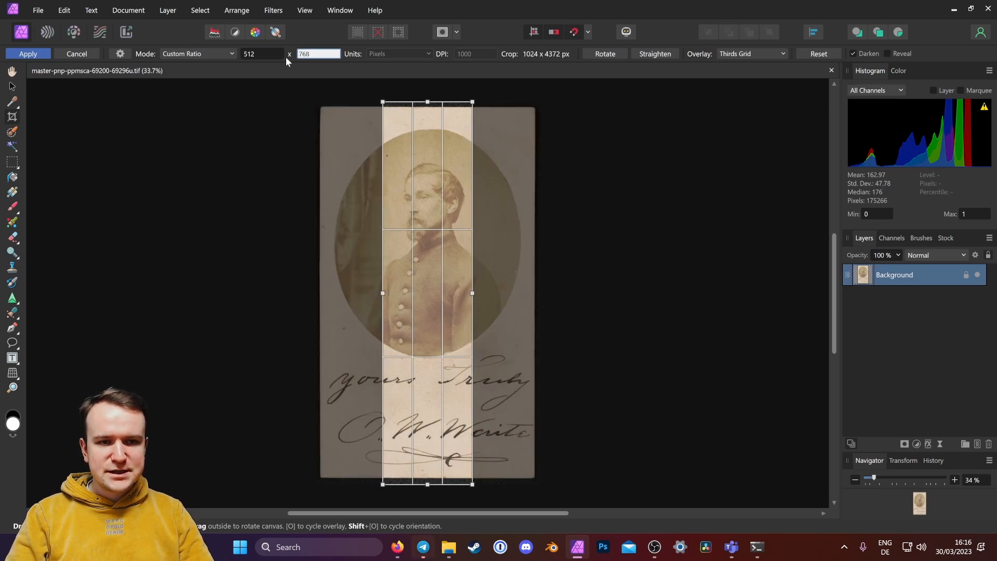
{"action": "key", "text": "Tab"}
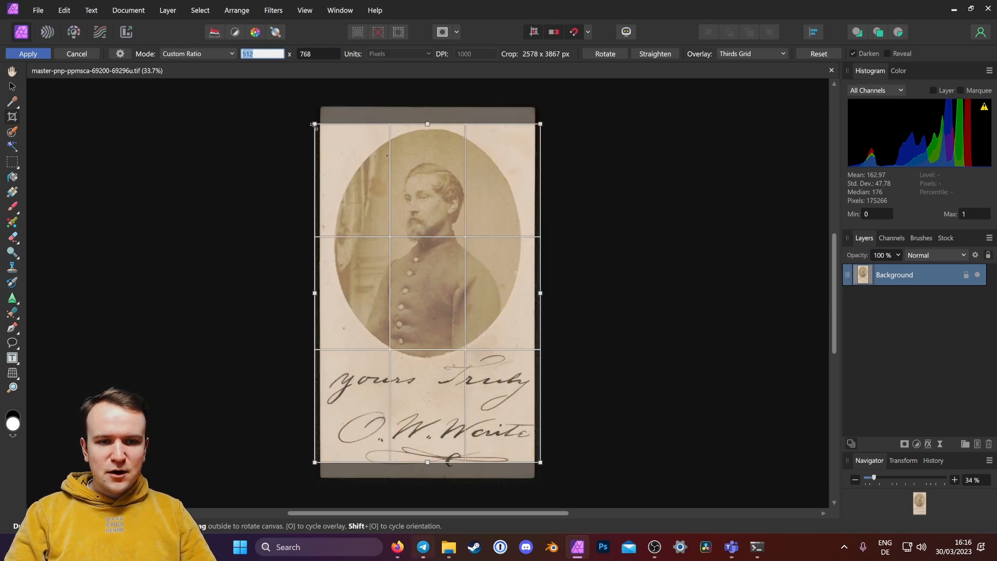
- Crop the photo to the man's portrait inside the oval, about 1329 x 1994 px
{"action": "left_click_drag", "start_coordinate": [314, 125], "coordinate": [416, 275]}
{"action": "left_click_drag", "start_coordinate": [459, 303], "coordinate": [409, 179]}
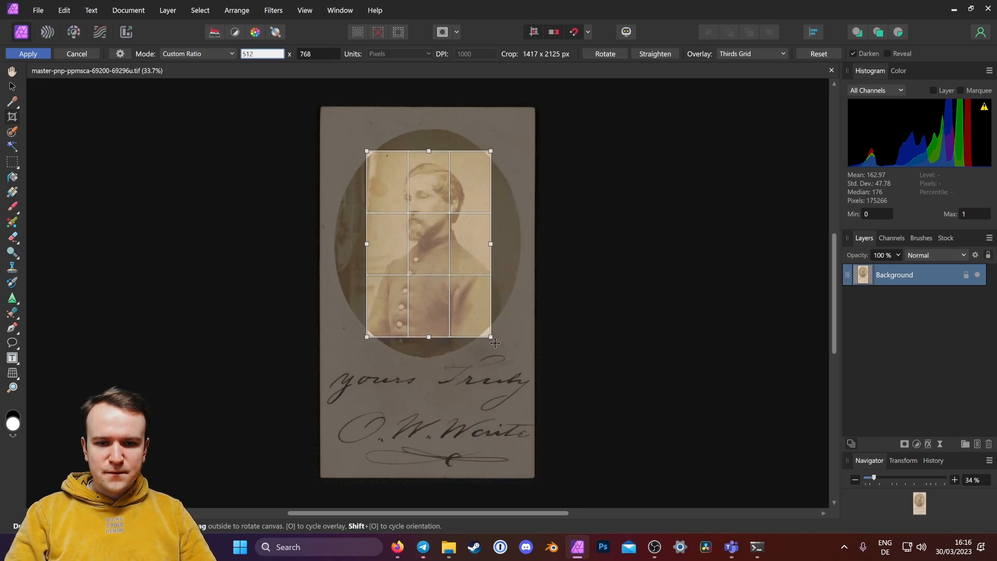
{"action": "left_click_drag", "start_coordinate": [495, 343], "coordinate": [485, 328]}
{"action": "left_click_drag", "start_coordinate": [386, 163], "coordinate": [389, 168]}
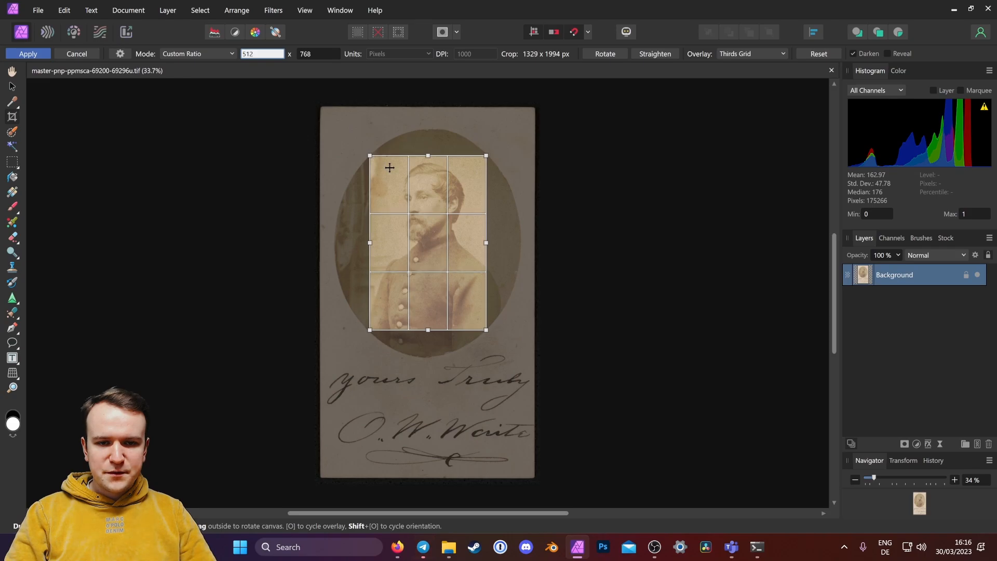
{"action": "left_click_drag", "start_coordinate": [419, 204], "coordinate": [420, 203]}
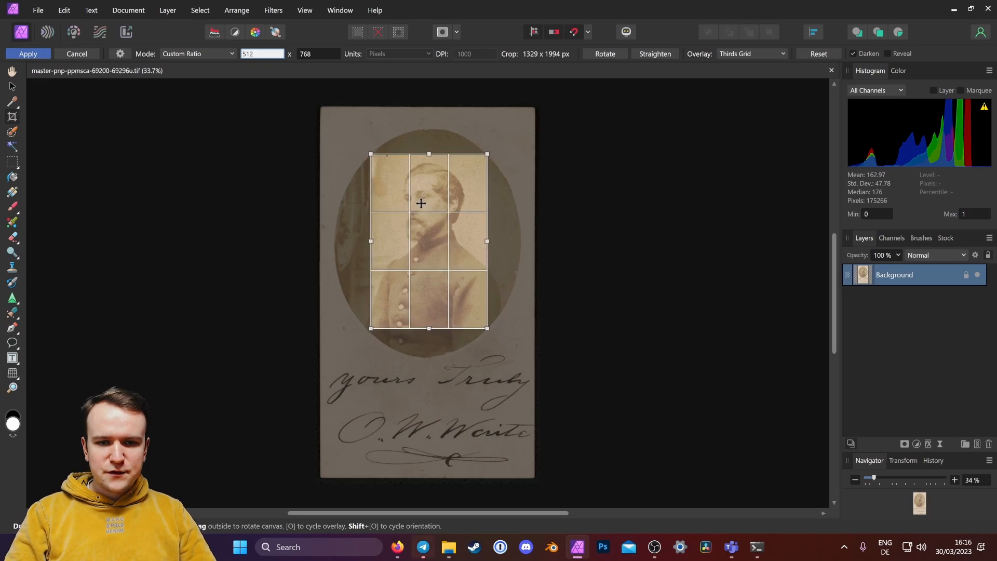
{"action": "key", "text": "Return"}
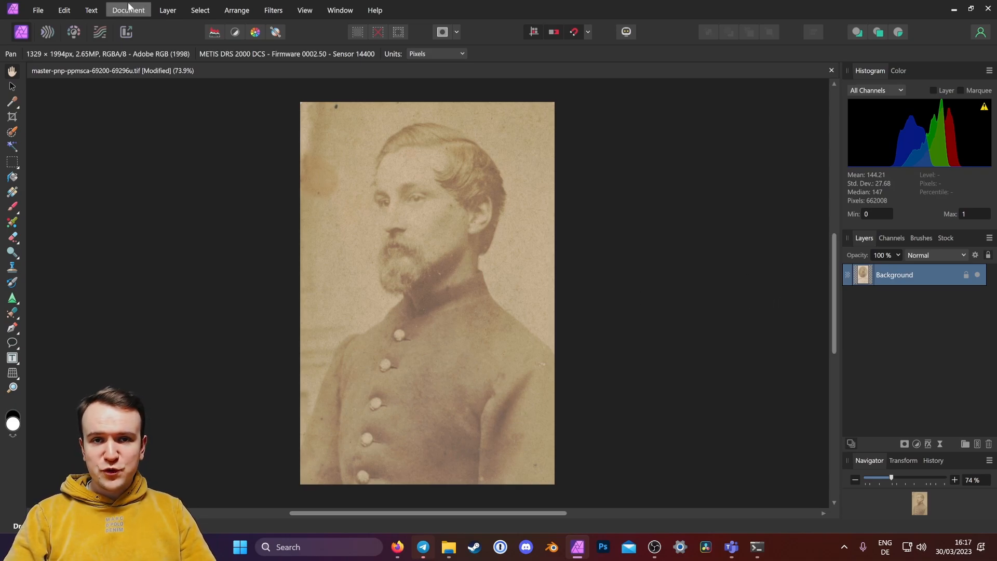
- Begin resizing the document and set its width to 512*2 px with the proportions linked
{"action": "left_click", "coordinate": [128, 10]}
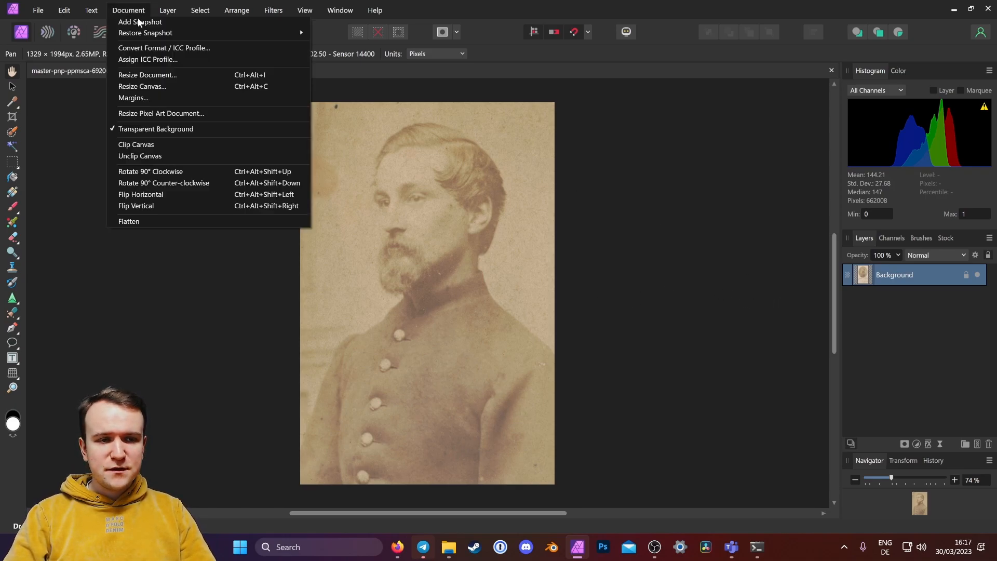
{"action": "left_click", "coordinate": [155, 77]}
{"action": "left_click", "coordinate": [474, 225]}
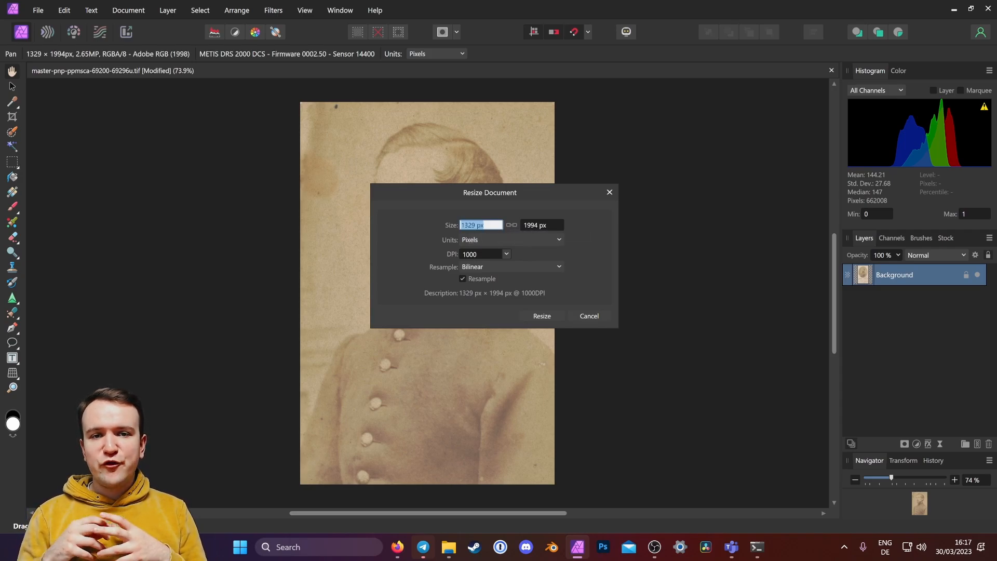
{"action": "type", "text": "512*2"}
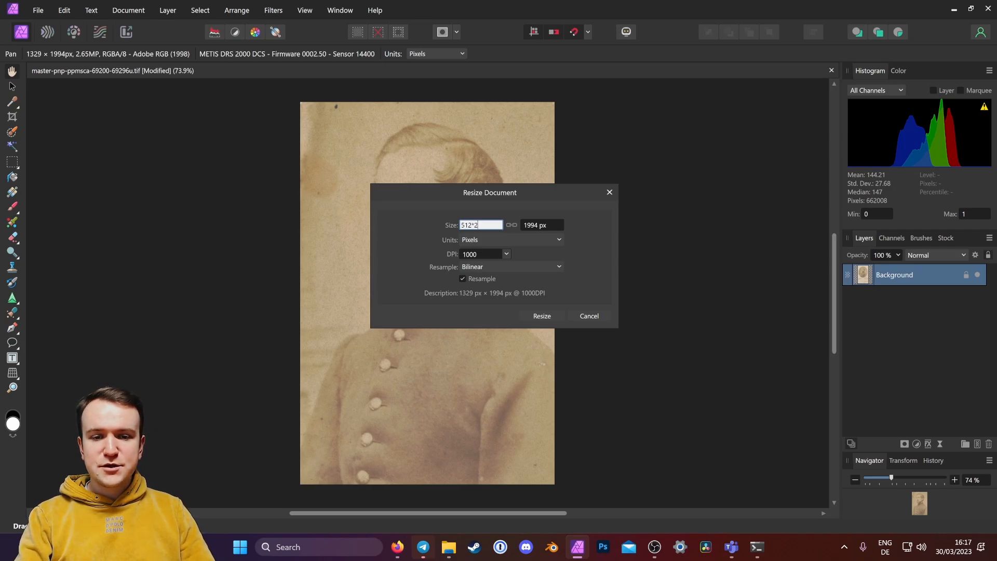
{"action": "key", "text": "Return"}
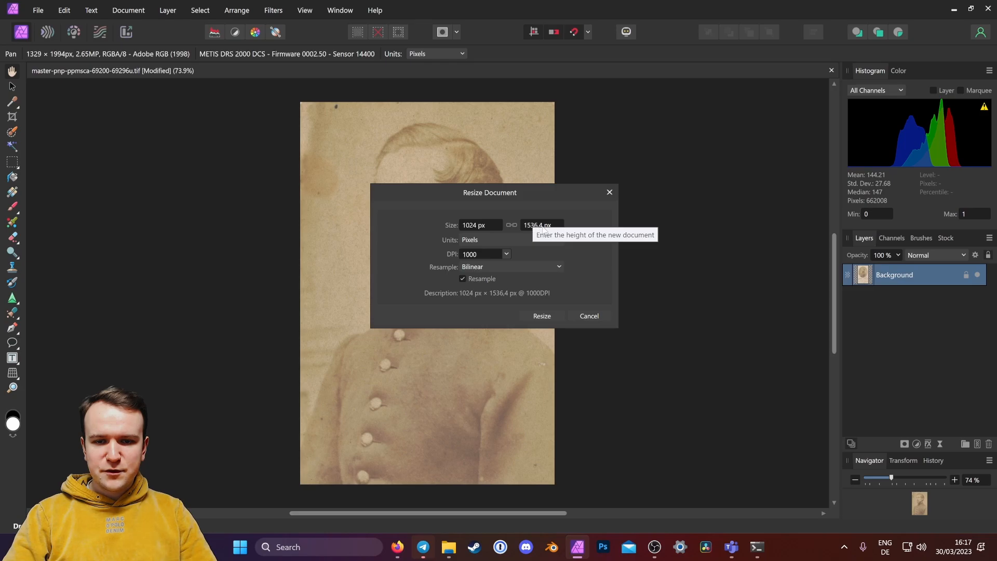
- Unlink the height from the width, set the height to 1536 px and apply the document resize
{"action": "left_click", "coordinate": [512, 226]}
{"action": "left_click", "coordinate": [538, 226]}
{"action": "left_click", "coordinate": [537, 226]}
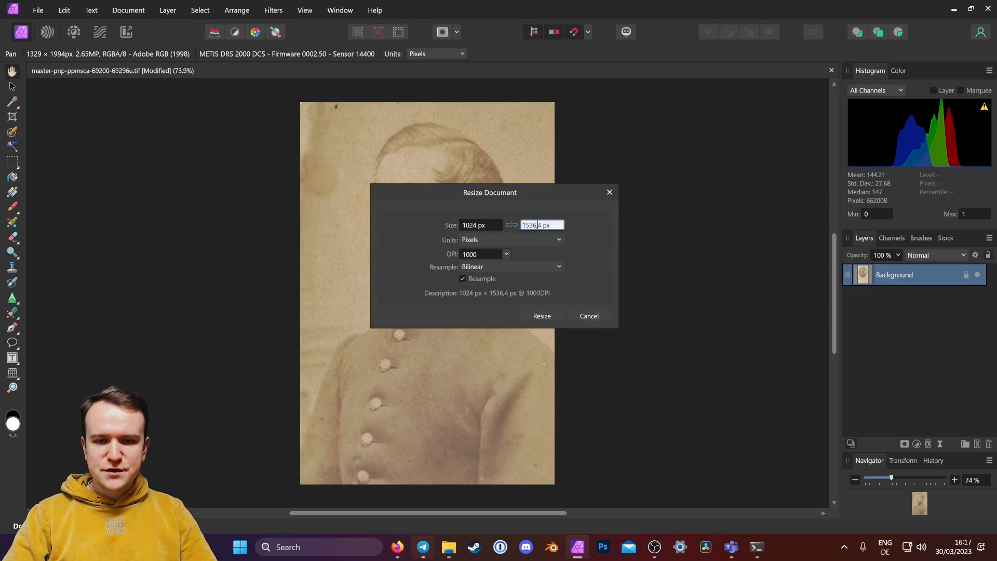
{"action": "left_click_drag", "start_coordinate": [535, 226], "coordinate": [569, 229]}
{"action": "key", "text": "BackSpace"}
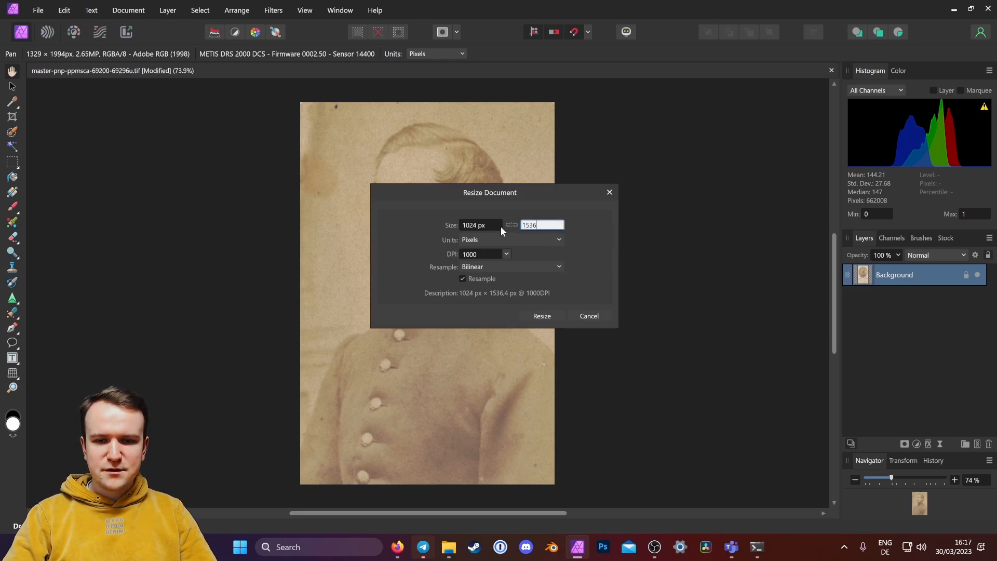
{"action": "left_click", "coordinate": [541, 316]}
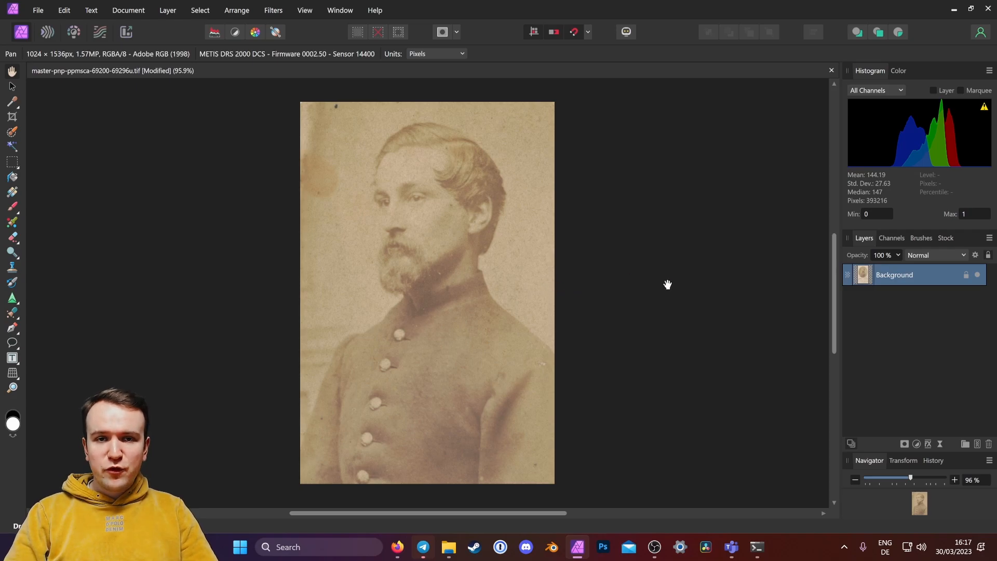
- Unlock the Background layer and clone out the dark spot near the photo's upper-left corner and blemishes along the left edge
{"action": "left_click", "coordinate": [967, 274]}
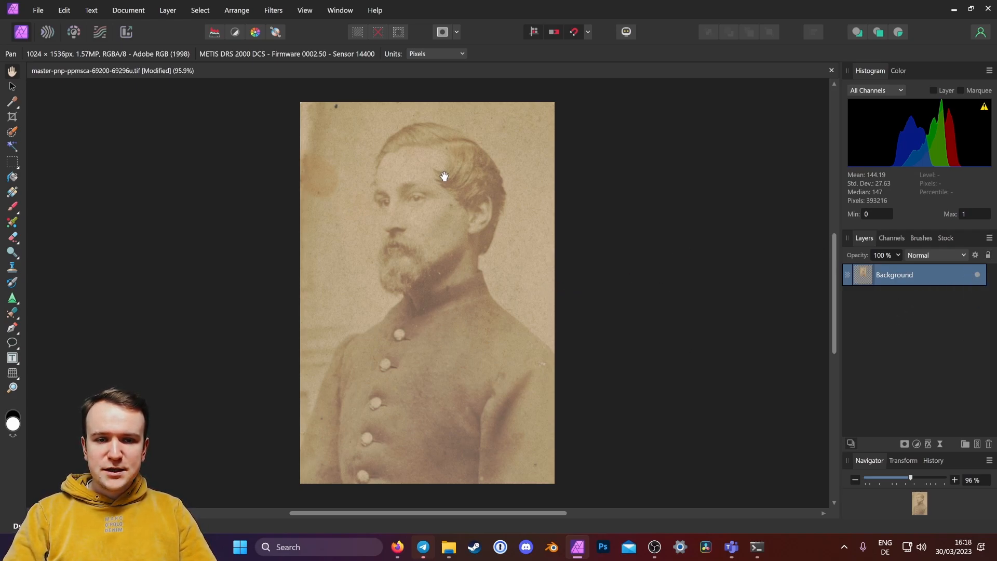
{"action": "left_click", "coordinate": [13, 268]}
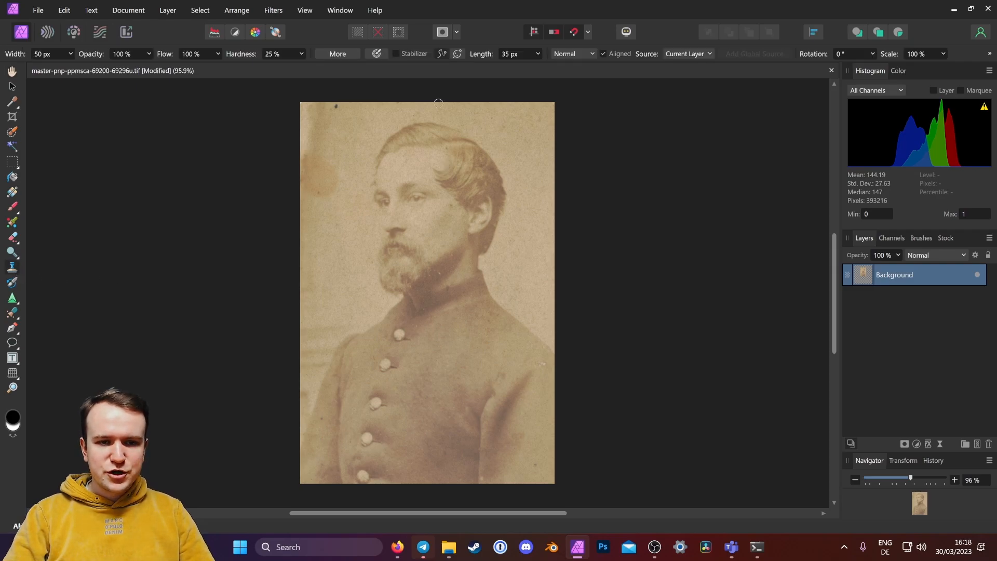
{"action": "left_click", "coordinate": [335, 118], "text": "alt"}
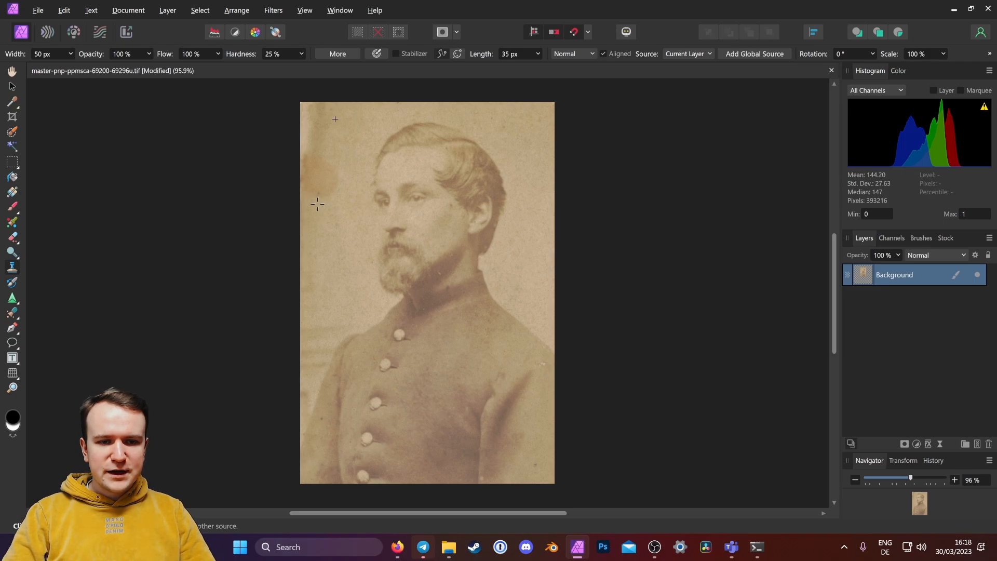
{"action": "left_click", "coordinate": [319, 429]}
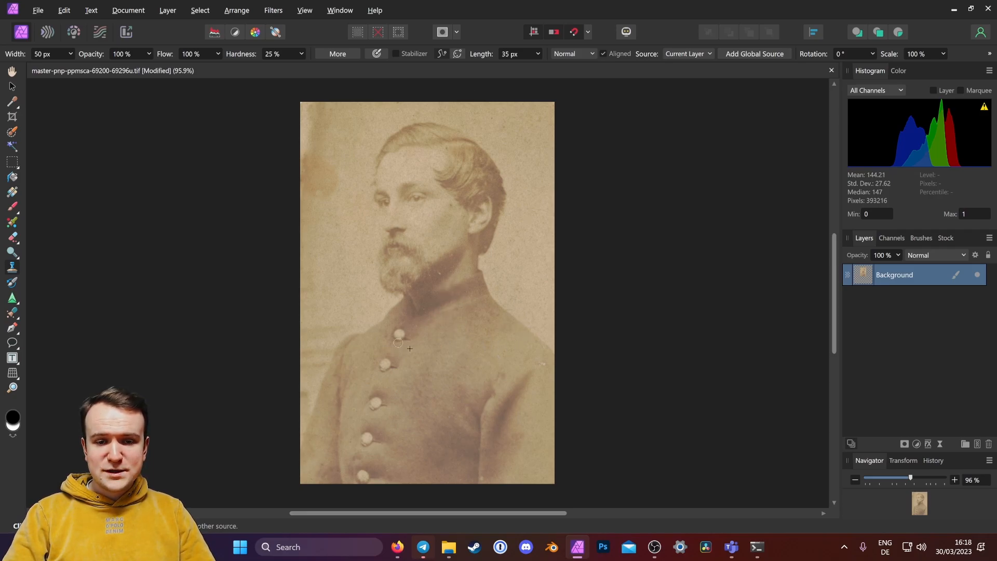
- Clone out the remaining specks on the uniform, face and backdrop with the 50 px Clone Brush
{"action": "left_click", "coordinate": [470, 408]}
{"action": "left_click", "coordinate": [420, 402], "text": "alt"}
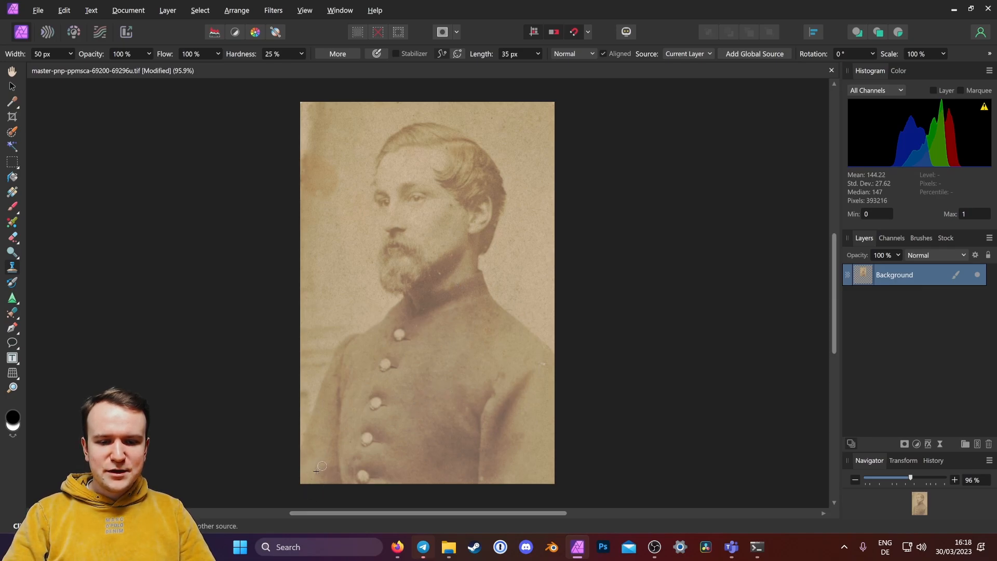
{"action": "left_click", "coordinate": [453, 212], "text": "alt"}
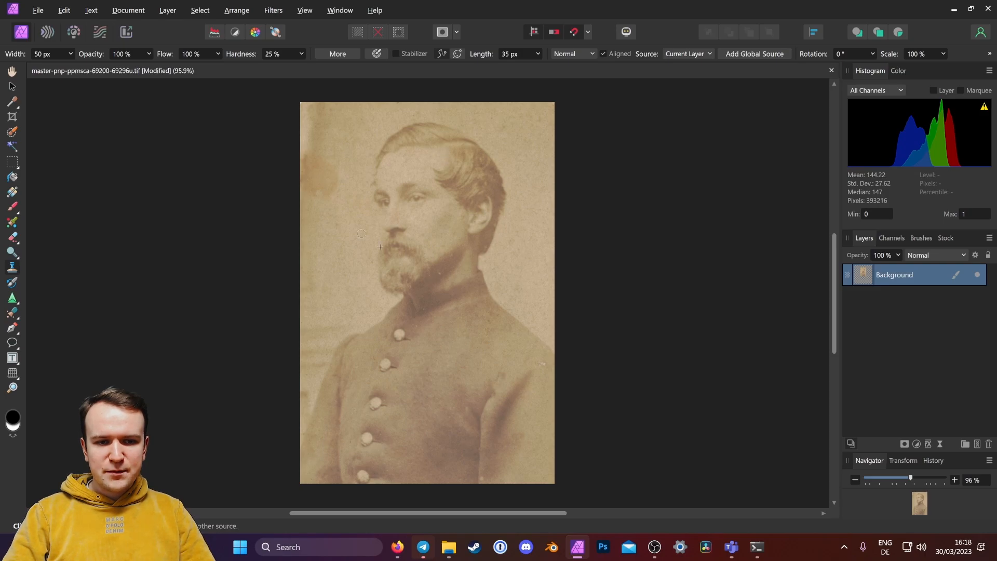
{"action": "left_click", "coordinate": [337, 231], "text": "alt"}
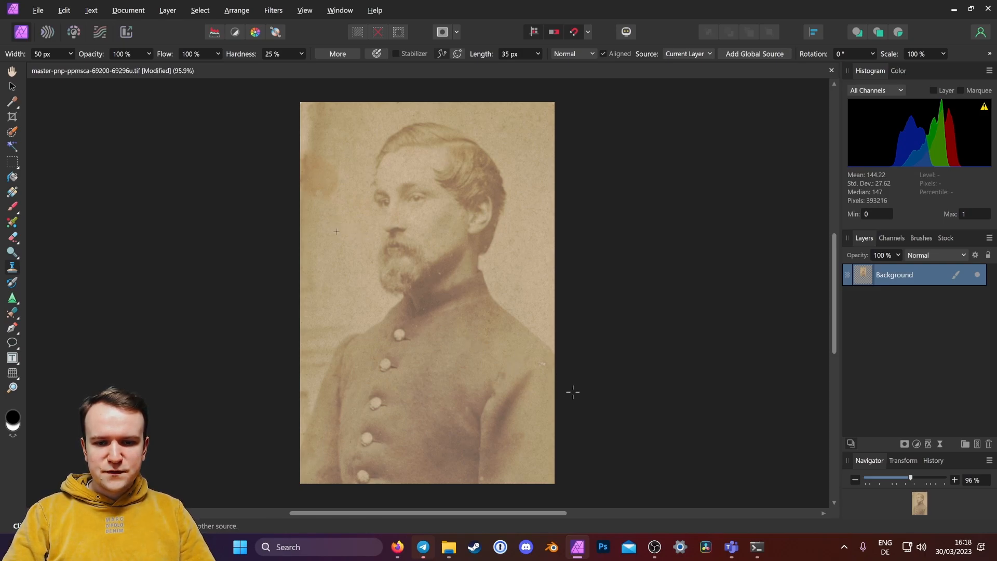
{"action": "key", "text": "alt"}
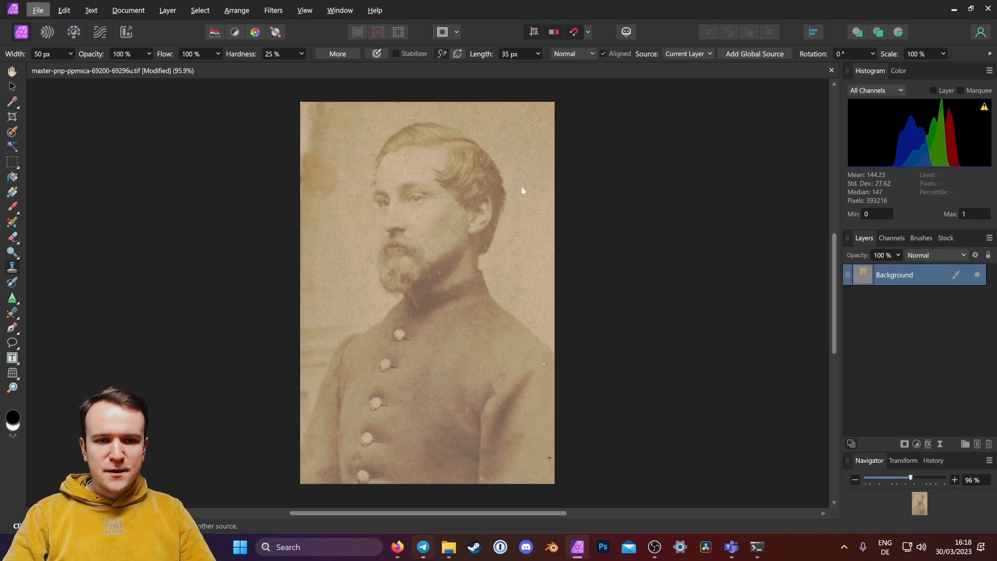
{"action": "left_click", "coordinate": [331, 119]}
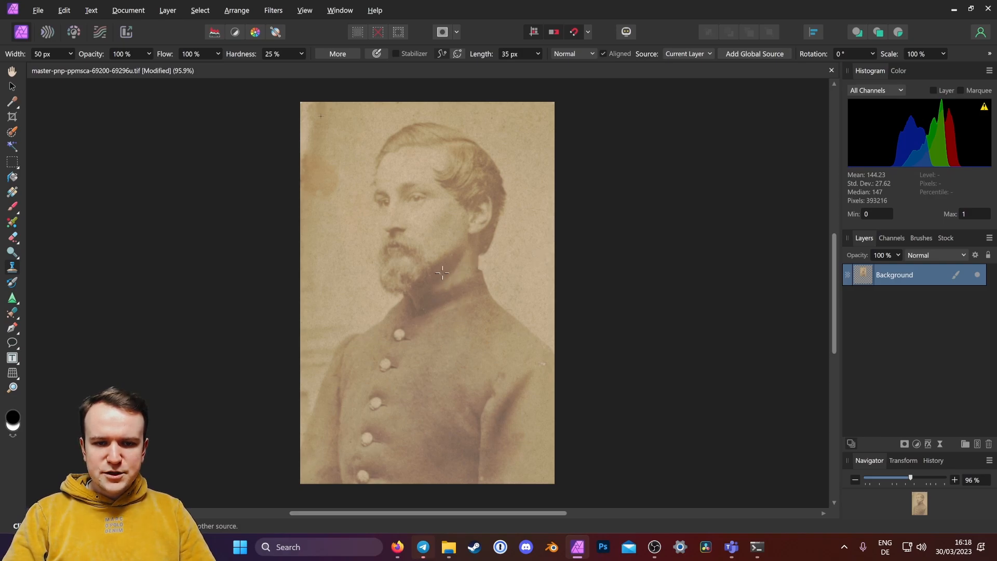
{"action": "left_click", "coordinate": [454, 299], "text": "alt"}
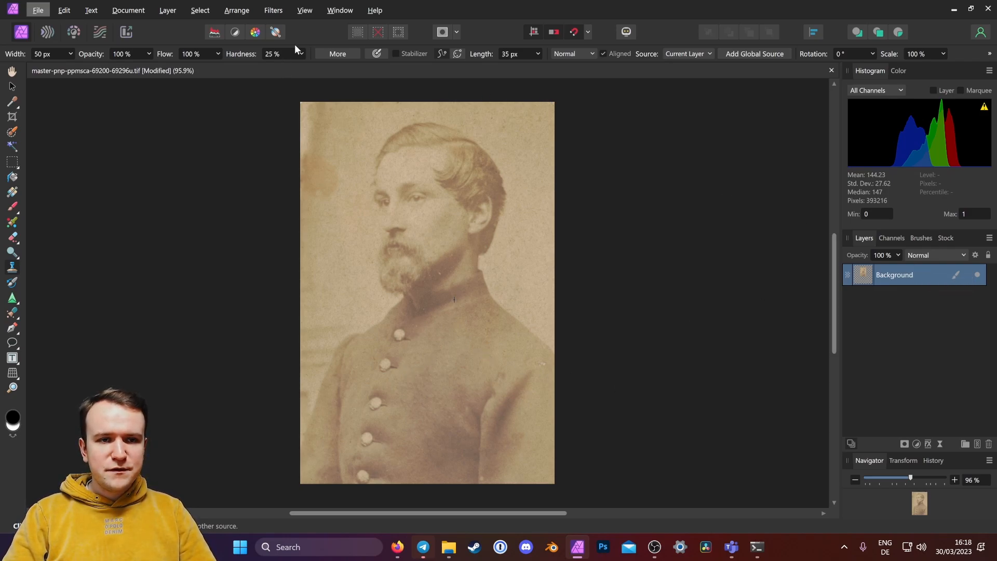
- Apply a Denoise filter to the Background layer with 98% luminance and 100% luminance contribution
{"action": "left_click", "coordinate": [278, 14]}
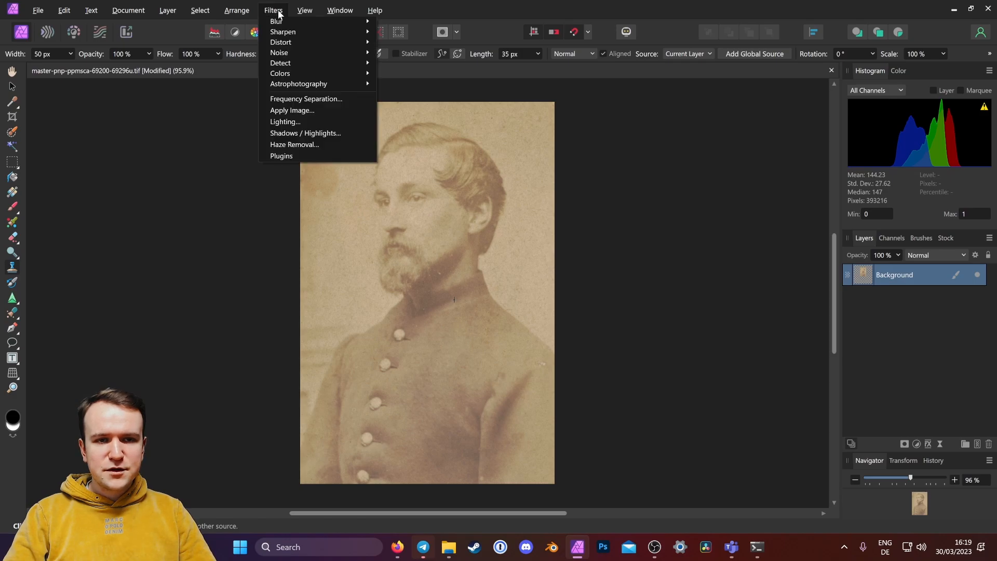
{"action": "mouse_move", "coordinate": [287, 55]}
{"action": "left_click", "coordinate": [403, 54]}
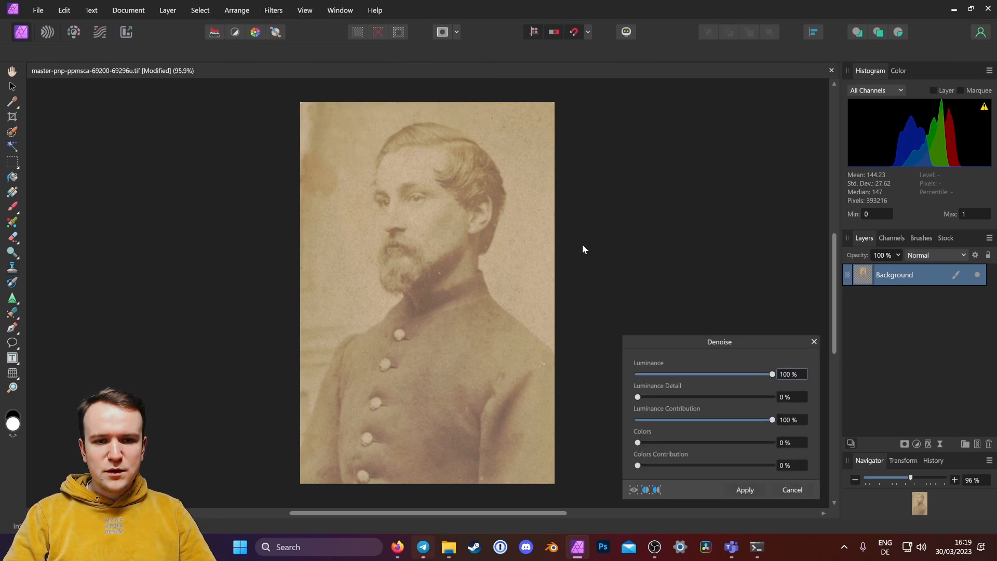
{"action": "mouse_move", "coordinate": [773, 374]}
{"action": "left_mouse_down"}
{"action": "mouse_move", "coordinate": [682, 373]}
{"action": "mouse_move", "coordinate": [805, 381]}
{"action": "mouse_move", "coordinate": [772, 383]}
{"action": "left_mouse_up"}
{"action": "mouse_move", "coordinate": [635, 396]}
{"action": "left_mouse_down"}
{"action": "mouse_move", "coordinate": [732, 396]}
{"action": "mouse_move", "coordinate": [627, 398]}
{"action": "left_mouse_up"}
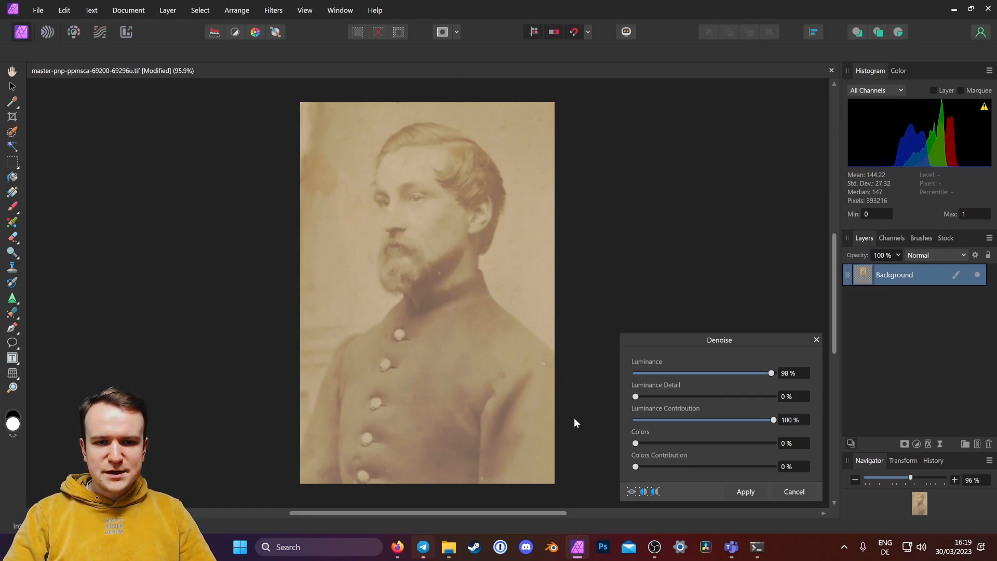
{"action": "left_click", "coordinate": [745, 492]}
- Add an HSL adjustment to the Background layer and shift its saturation fully down to turn the portrait greyscale
{"action": "double_click", "coordinate": [921, 276]}
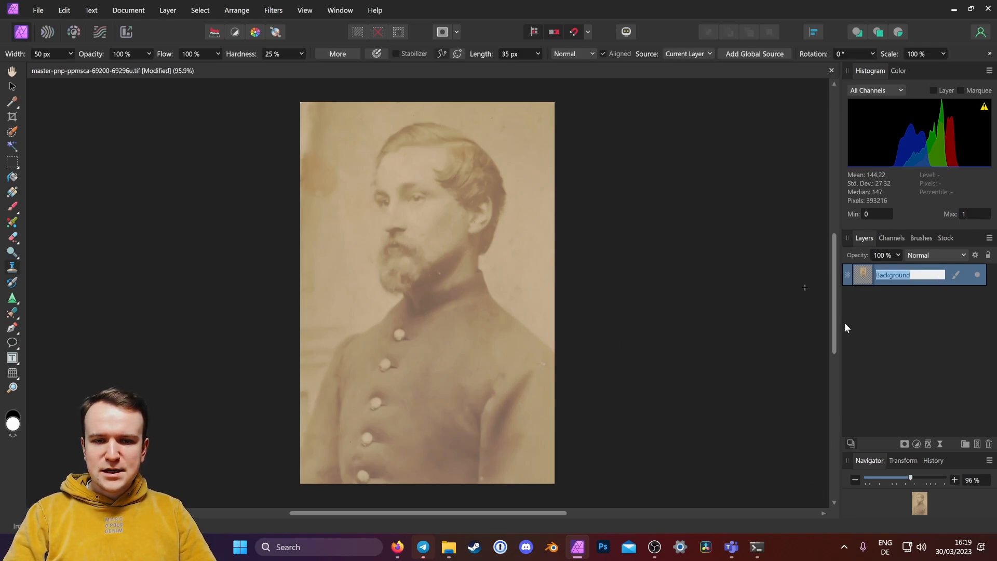
{"action": "left_click", "coordinate": [917, 444]}
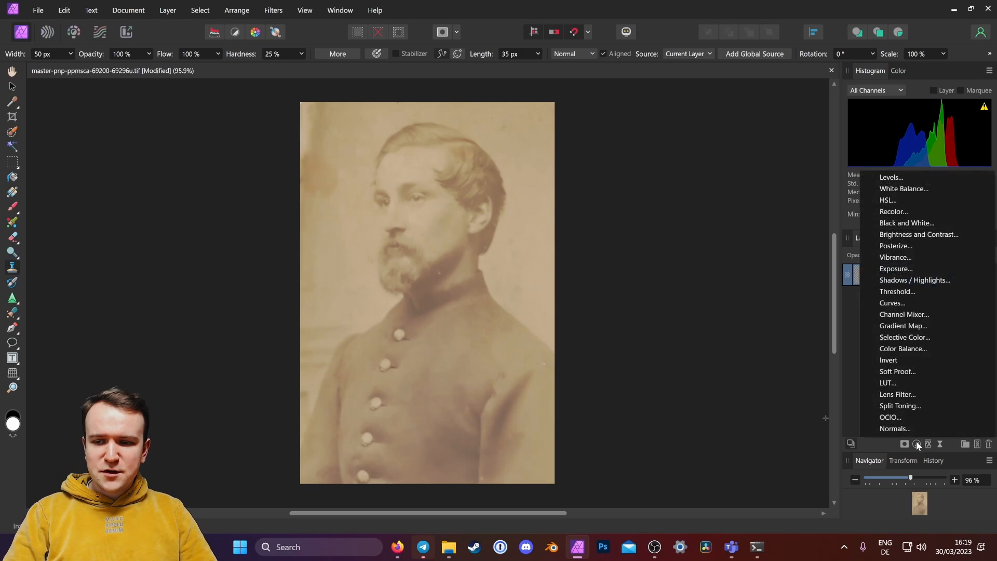
{"action": "left_click", "coordinate": [930, 202]}
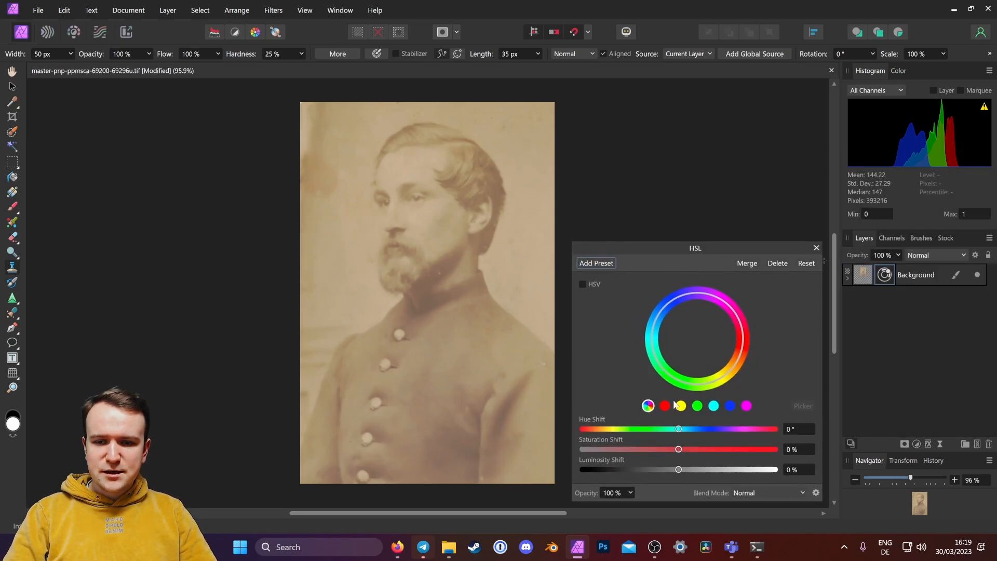
{"action": "left_click_drag", "start_coordinate": [678, 449], "coordinate": [582, 449]}
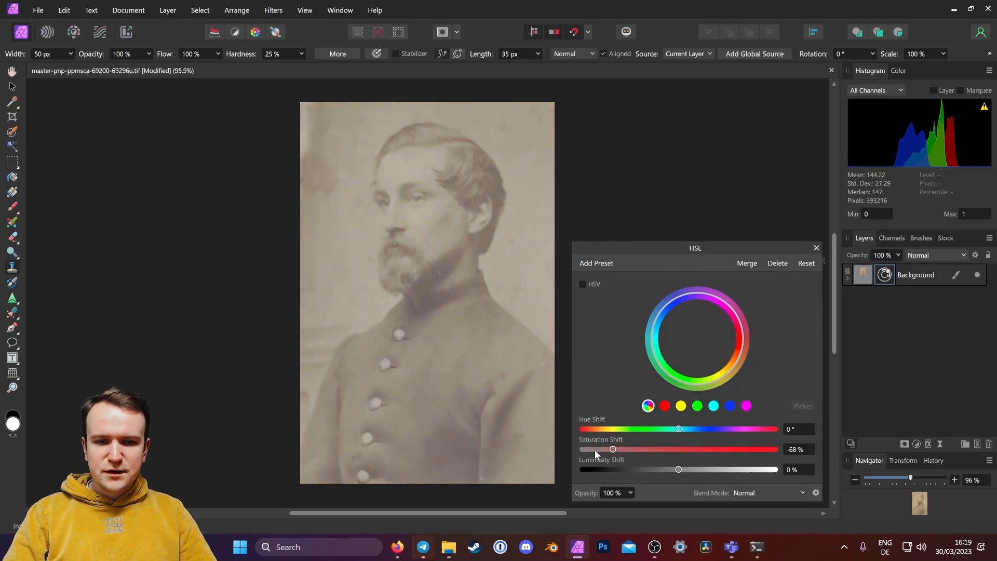
{"action": "left_click", "coordinate": [816, 248]}
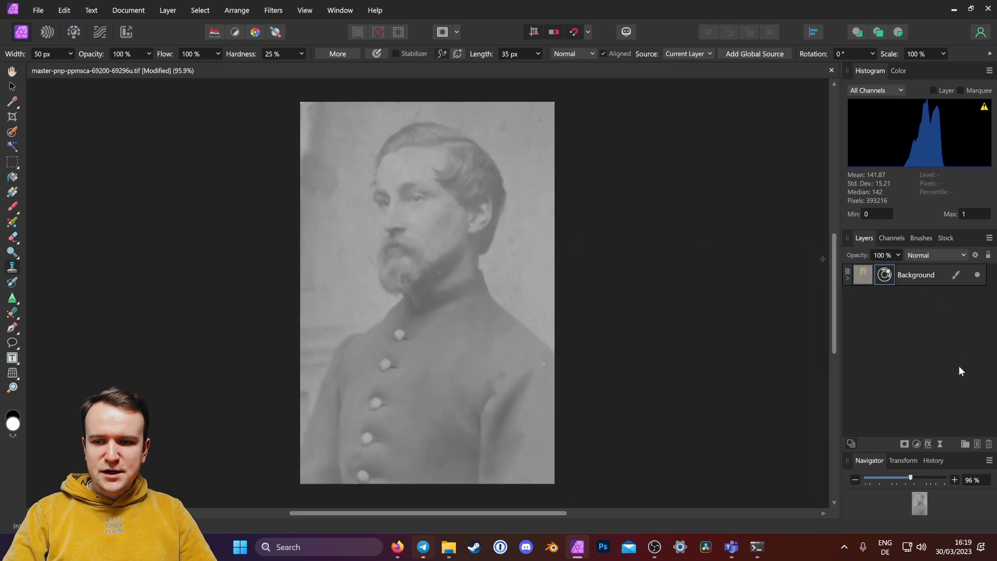
- Add a Curves adjustment and shape a gentle S-curve with darker shadows and brighter highlights to raise the portrait's contrast
{"action": "left_click", "coordinate": [917, 444]}
{"action": "left_click", "coordinate": [892, 303]}
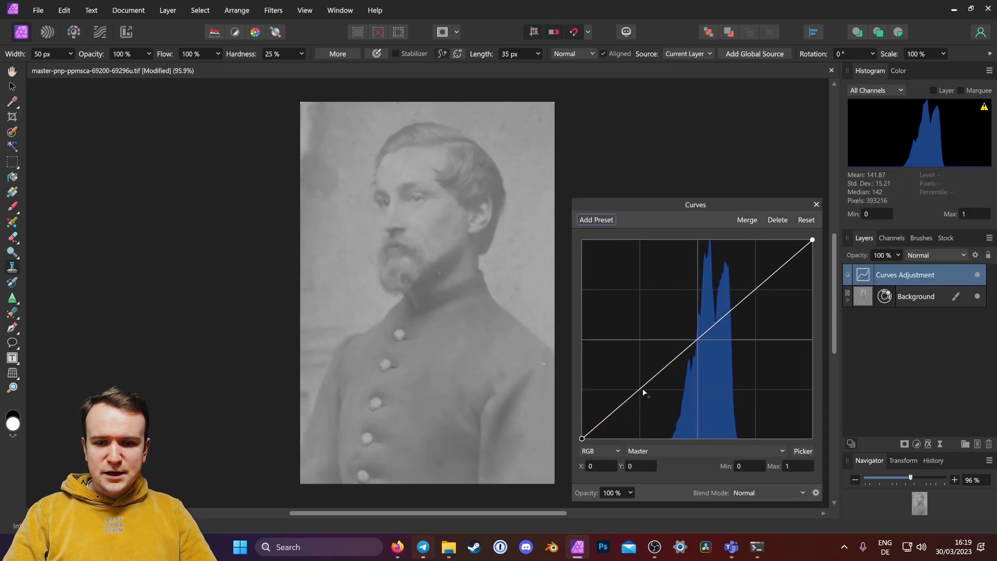
{"action": "left_click_drag", "start_coordinate": [643, 393], "coordinate": [643, 403]}
{"action": "left_click_drag", "start_coordinate": [746, 303], "coordinate": [748, 278]}
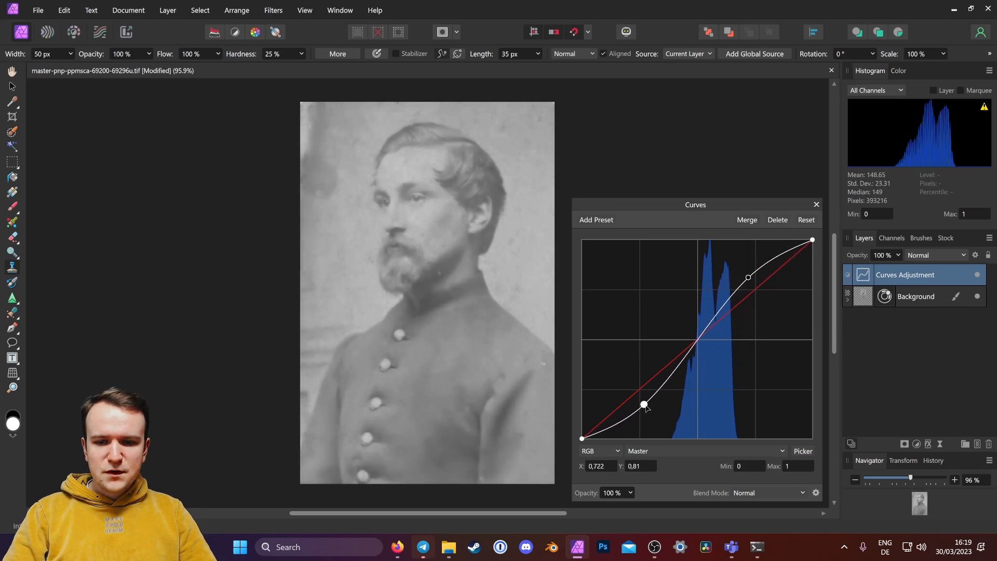
{"action": "mouse_move", "coordinate": [643, 403]}
{"action": "left_mouse_down"}
{"action": "mouse_move", "coordinate": [656, 400]}
{"action": "mouse_move", "coordinate": [653, 390]}
{"action": "left_mouse_up"}
{"action": "left_click_drag", "start_coordinate": [747, 278], "coordinate": [745, 274]}
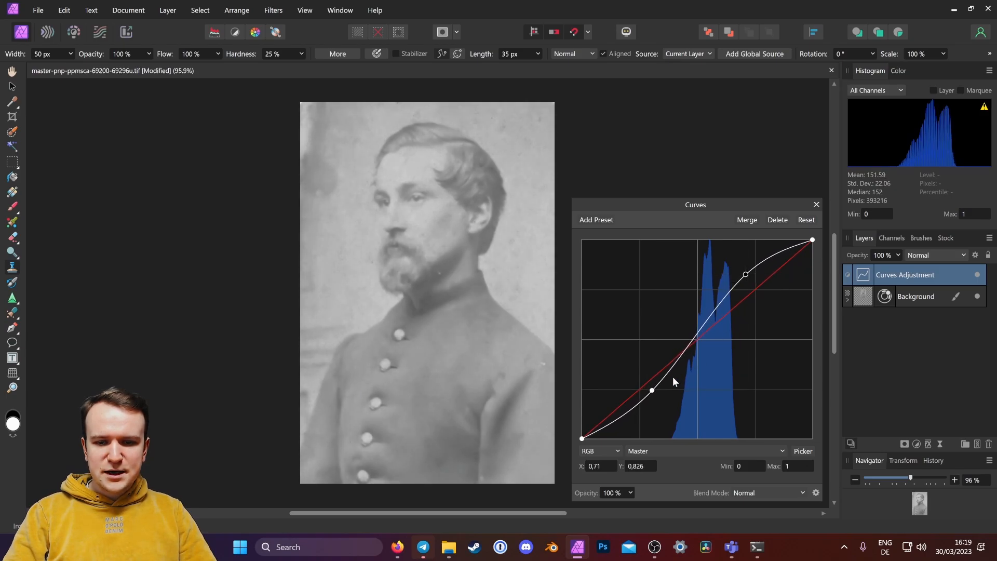
{"action": "left_click_drag", "start_coordinate": [652, 390], "coordinate": [673, 386]}
{"action": "left_click", "coordinate": [816, 204]}
- Clone out the remaining spots on the backdrop around the sitter on the Background layer with the Clone Brush at 91 px
{"action": "left_click", "coordinate": [868, 297]}
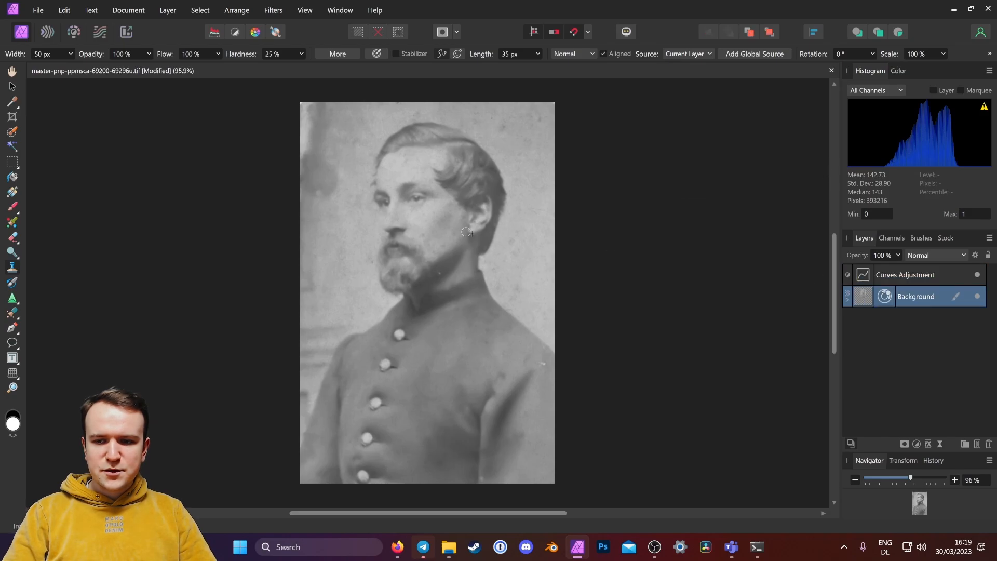
{"action": "left_click_drag", "start_coordinate": [21, 54], "coordinate": [85, 58]}
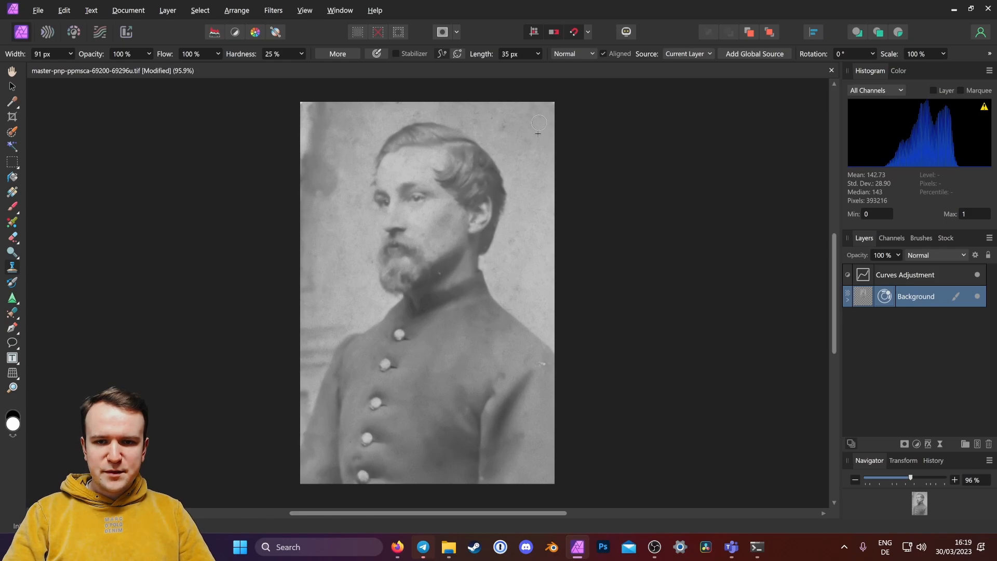
{"action": "left_click", "coordinate": [350, 284]}
{"action": "left_click", "coordinate": [536, 308], "text": "alt"}
{"action": "left_click", "coordinate": [518, 289]}
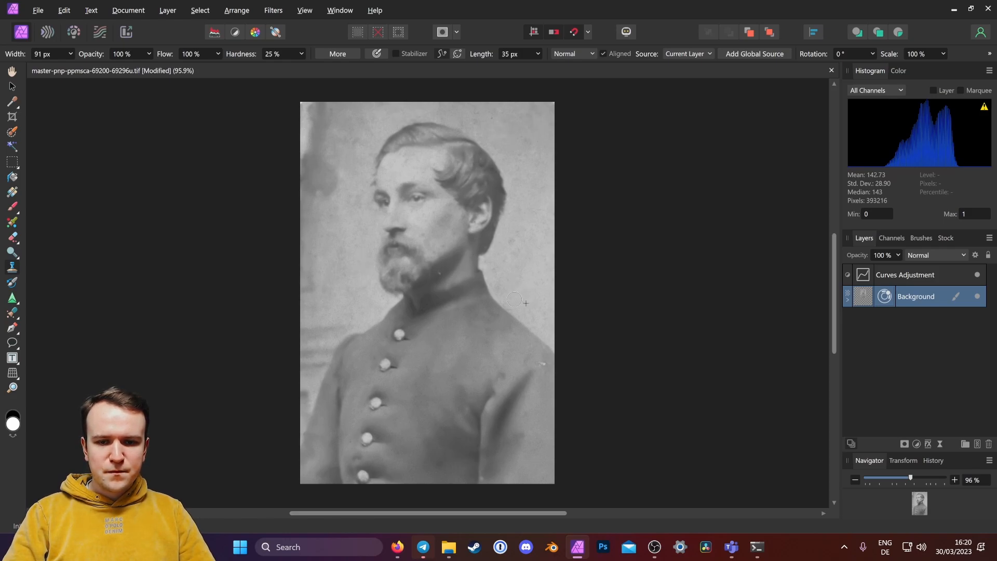
{"action": "left_click", "coordinate": [516, 252]}
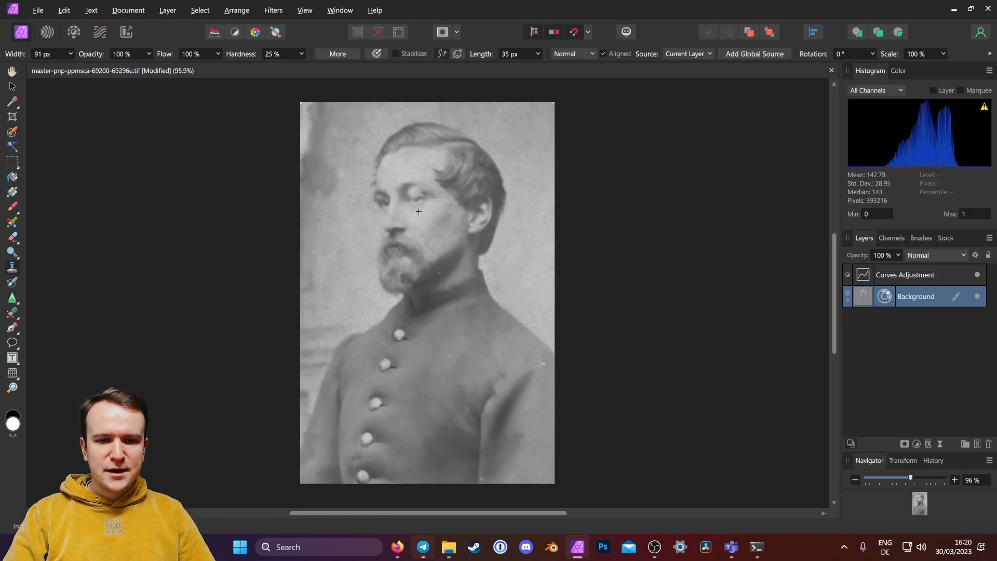
- Export the portrait as a 512 × 768 px PNG named 1 in the Photo Restoration folder
{"action": "left_click", "coordinate": [38, 11]}
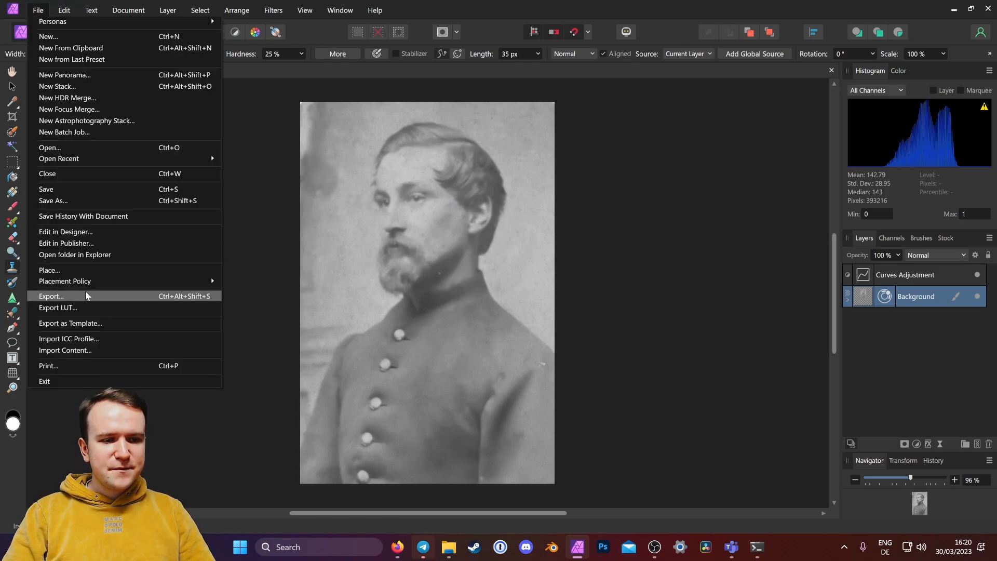
{"action": "left_click", "coordinate": [73, 296]}
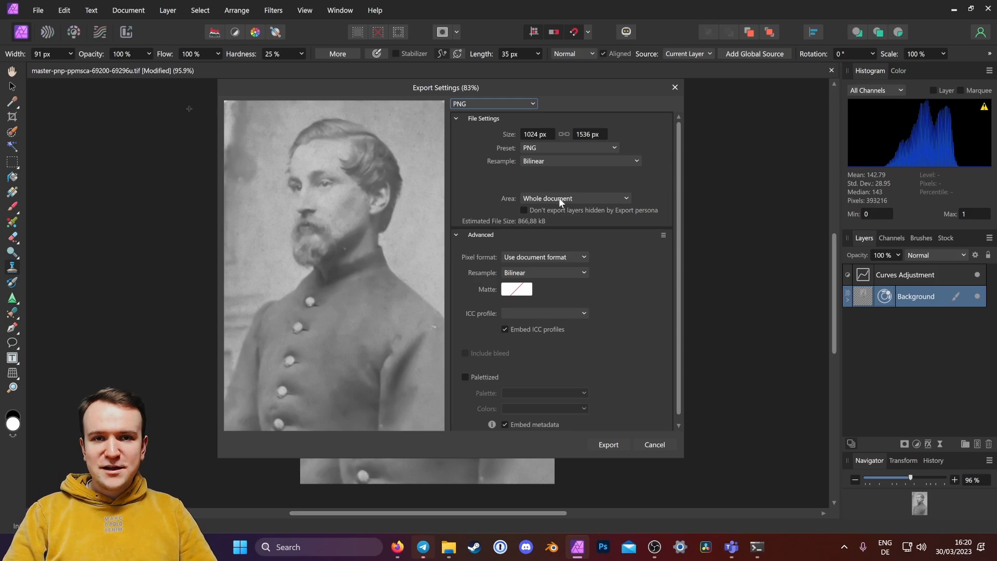
{"action": "left_click", "coordinate": [537, 134]}
{"action": "type", "text": "5"}
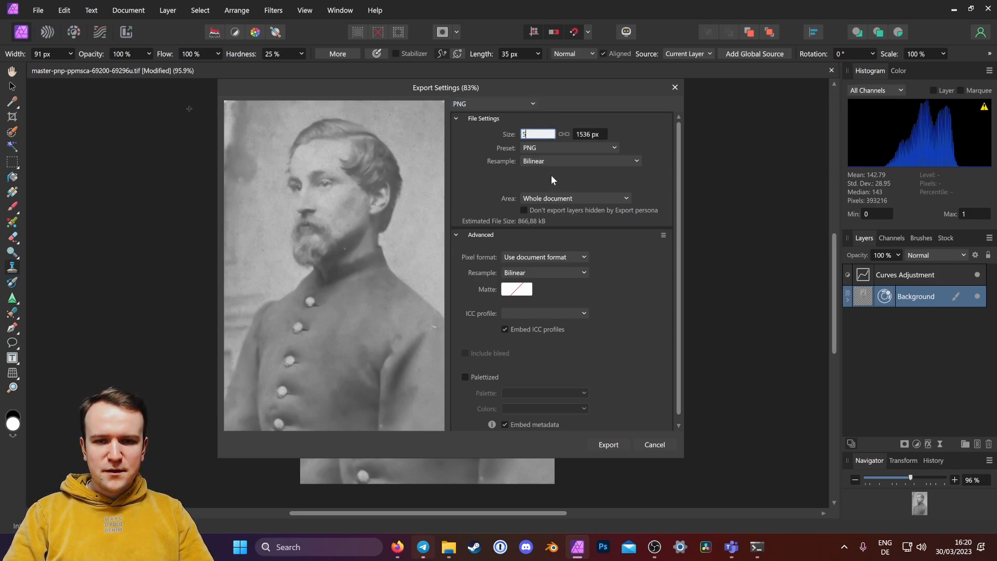
{"action": "type", "text": "12"}
{"action": "key", "text": "Tab"}
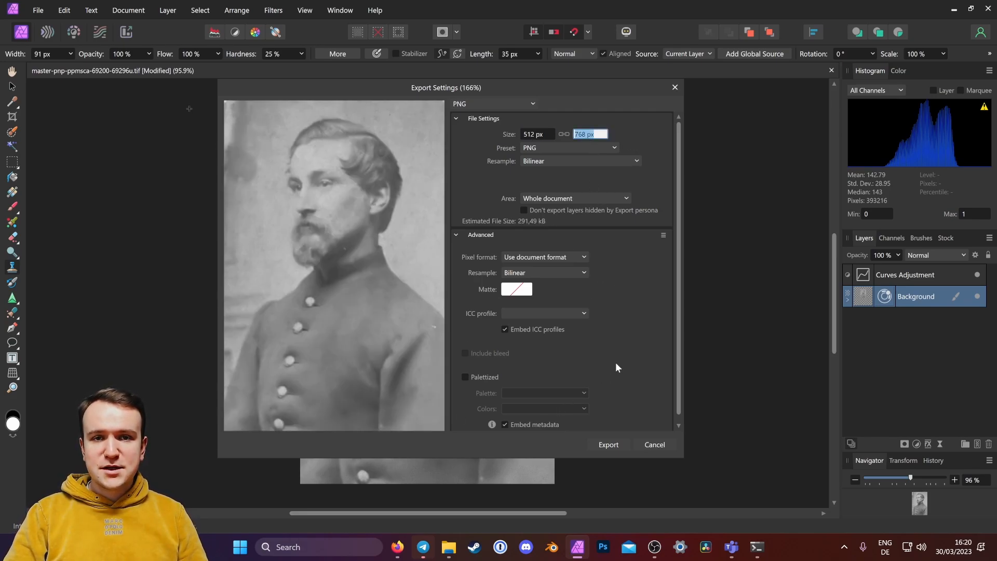
{"action": "left_click", "coordinate": [608, 445]}
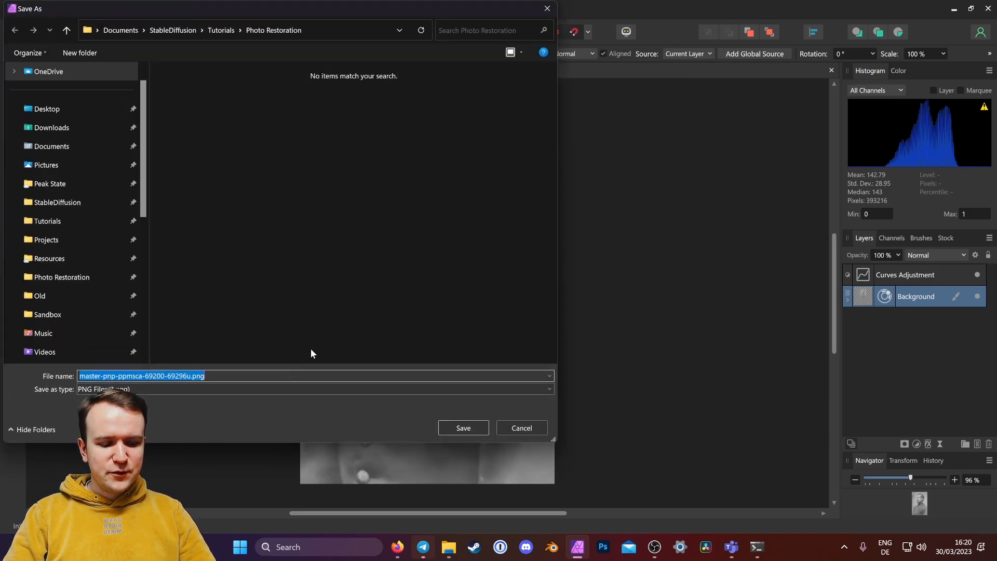
{"action": "type", "text": "1"}
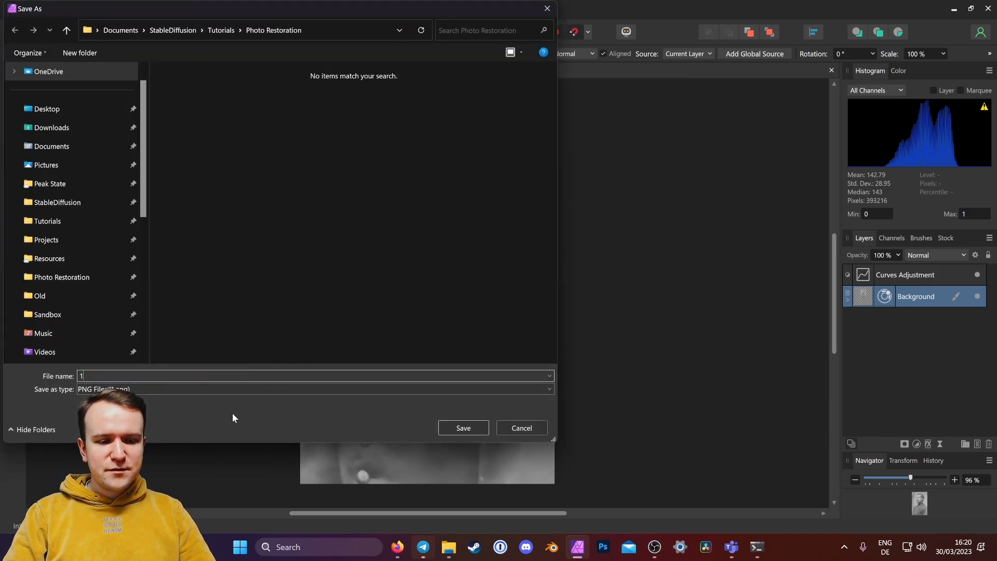
{"action": "left_click", "coordinate": [449, 429]}
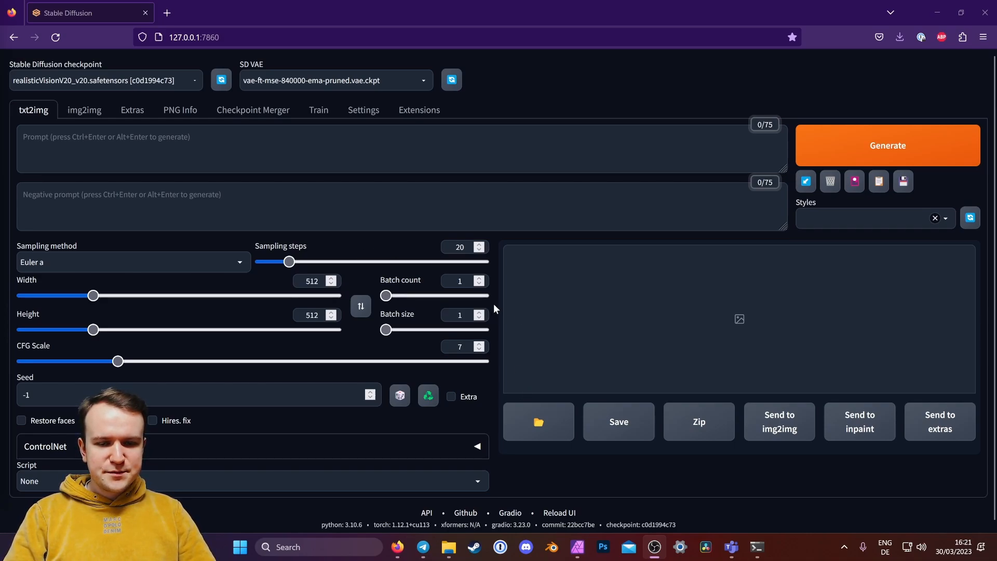
- In the Stable Diffusion web UI, expand ControlNet and load 1.png as the image for Control Model - 0
{"action": "scroll", "coordinate": [494, 306], "scroll_direction": "down", "scroll_amount": 1}
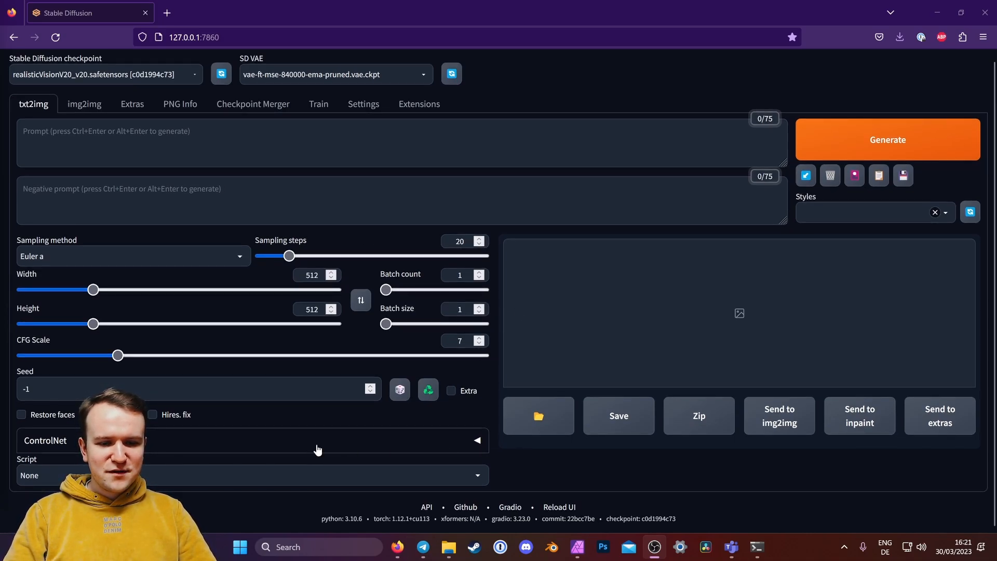
{"action": "left_click", "coordinate": [318, 449]}
{"action": "scroll", "coordinate": [528, 468], "scroll_direction": "down", "scroll_amount": 5}
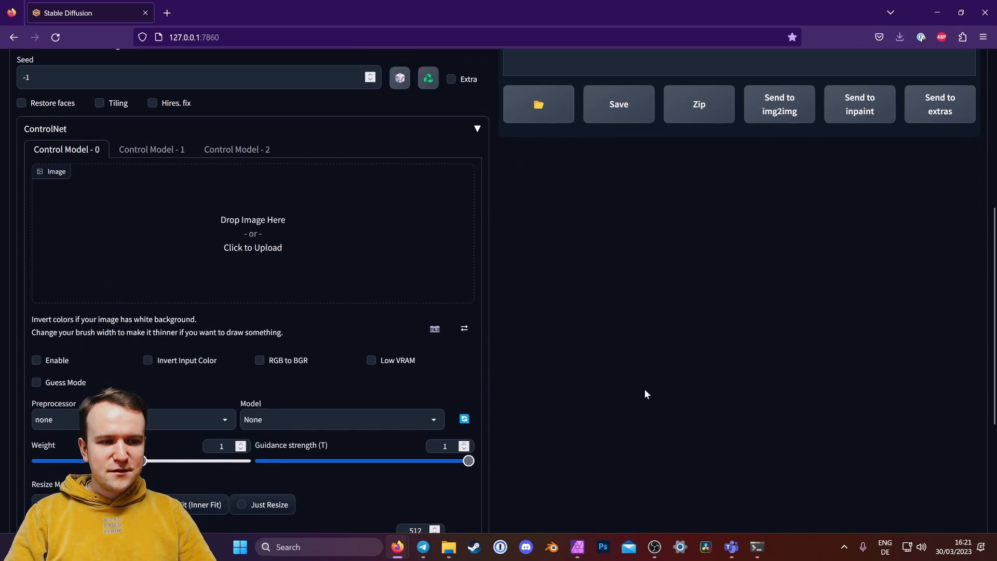
{"action": "scroll", "coordinate": [643, 388], "scroll_direction": "down", "scroll_amount": 2}
{"action": "scroll", "coordinate": [595, 318], "scroll_direction": "up", "scroll_amount": 2}
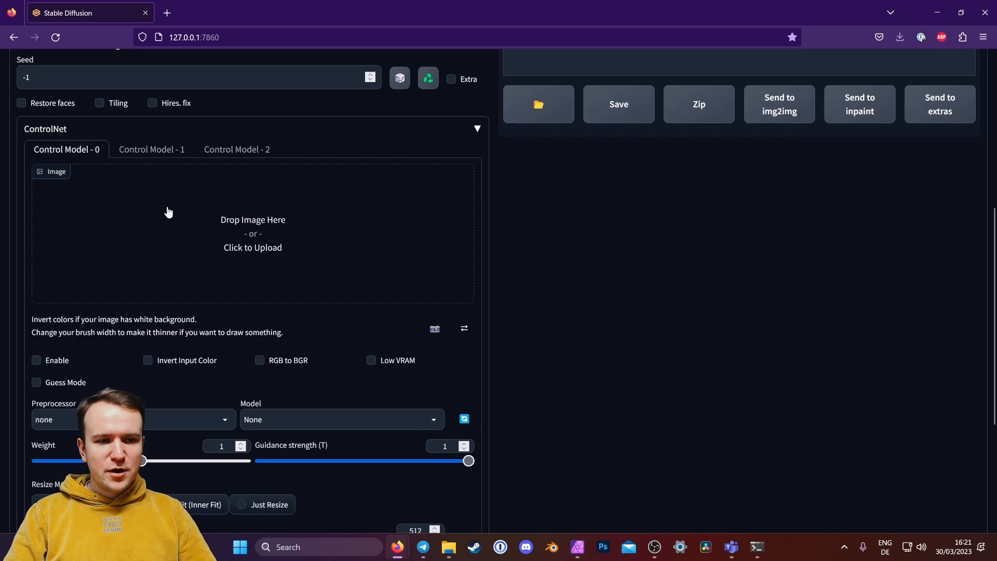
{"action": "left_click", "coordinate": [223, 247]}
{"action": "left_click", "coordinate": [273, 94]}
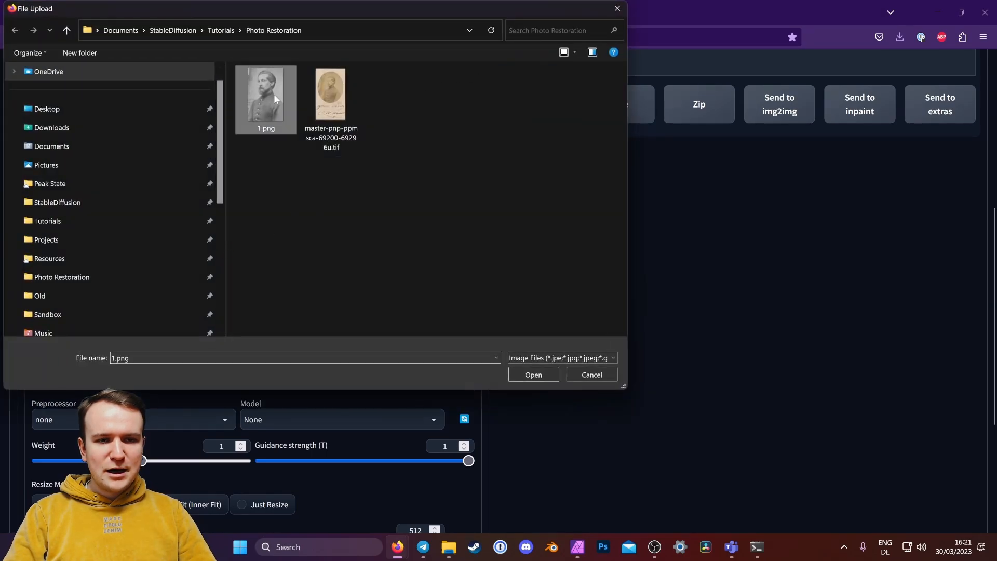
{"action": "left_click", "coordinate": [524, 371]}
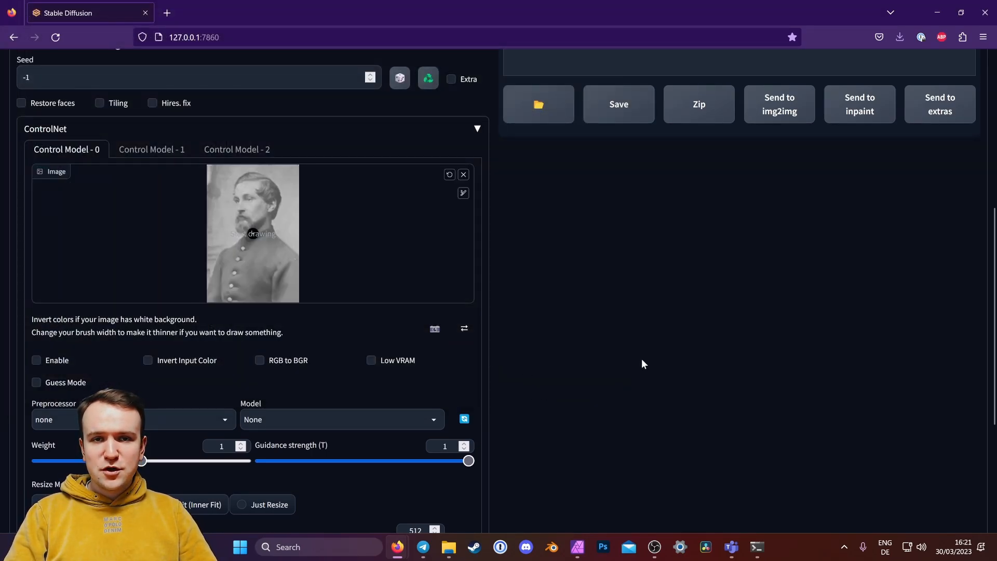
- Enable Control Model - 0 with the depth preprocessor and the control_depth-fp16 model
{"action": "left_click", "coordinate": [37, 360]}
{"action": "left_click", "coordinate": [57, 420]}
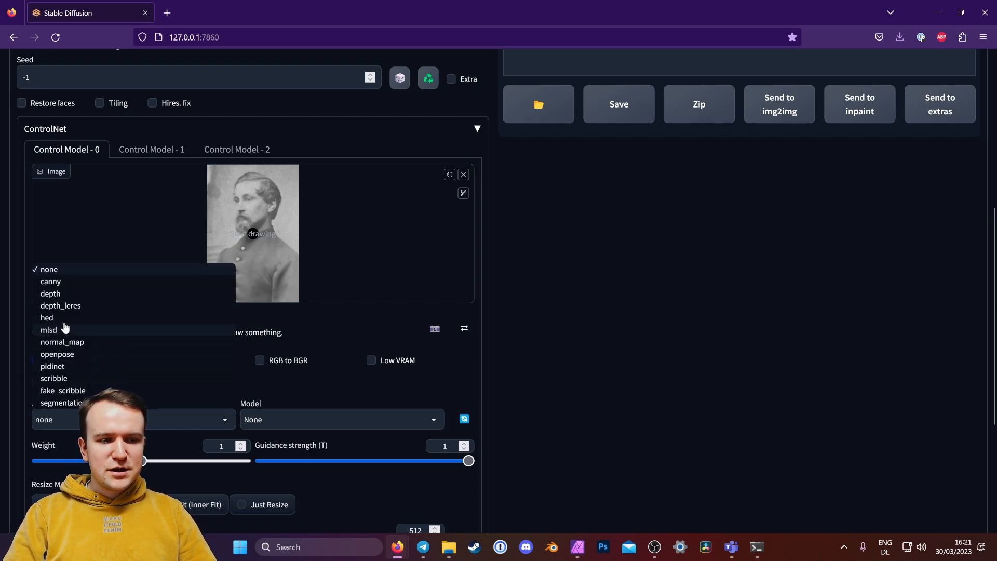
{"action": "left_click", "coordinate": [62, 294]}
{"action": "scroll", "coordinate": [318, 284], "scroll_direction": "down", "scroll_amount": 2}
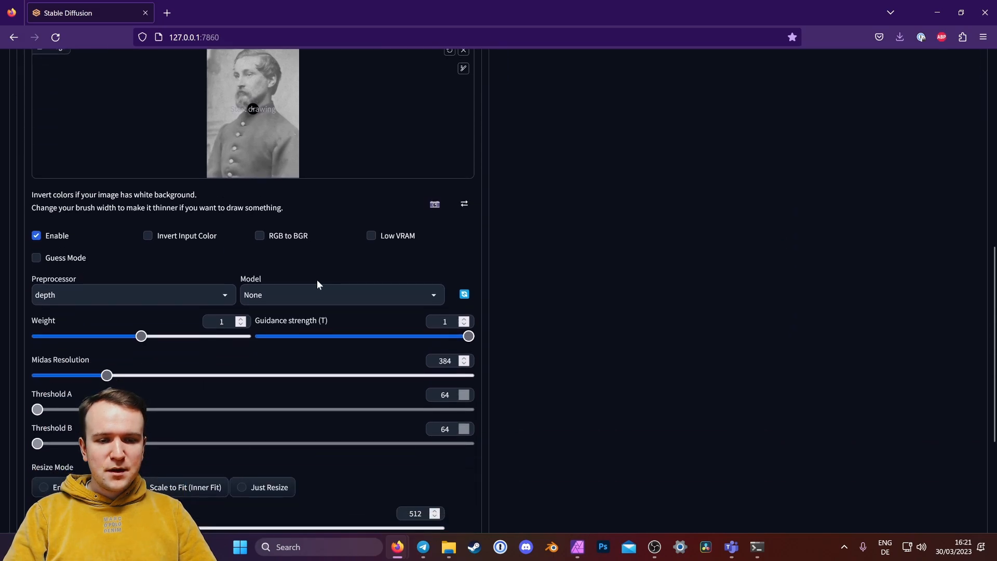
{"action": "left_click", "coordinate": [318, 295]}
{"action": "left_click", "coordinate": [309, 252]}
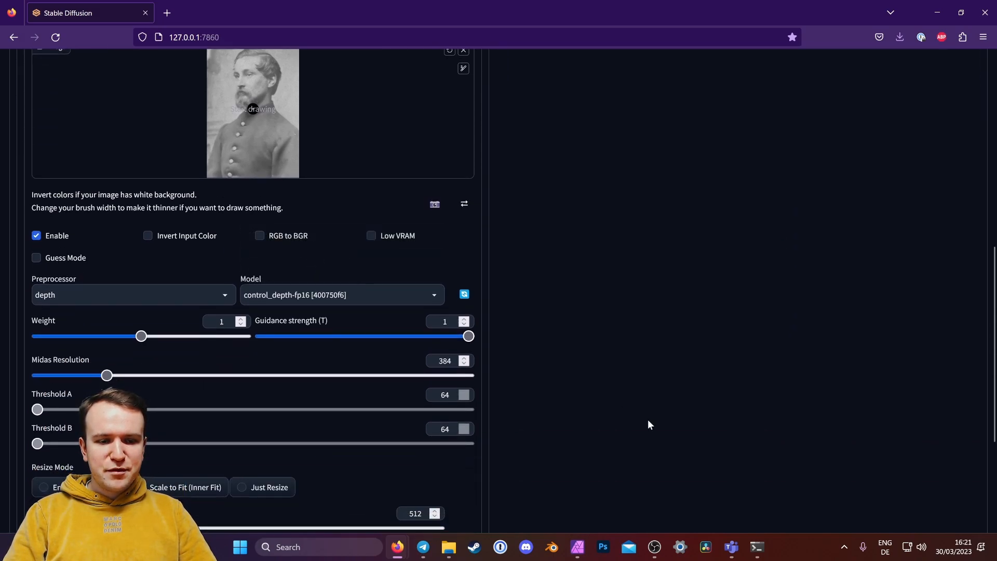
- Load 1.png as the image for Control Model - 1
{"action": "scroll", "coordinate": [745, 353], "scroll_direction": "up", "scroll_amount": 2}
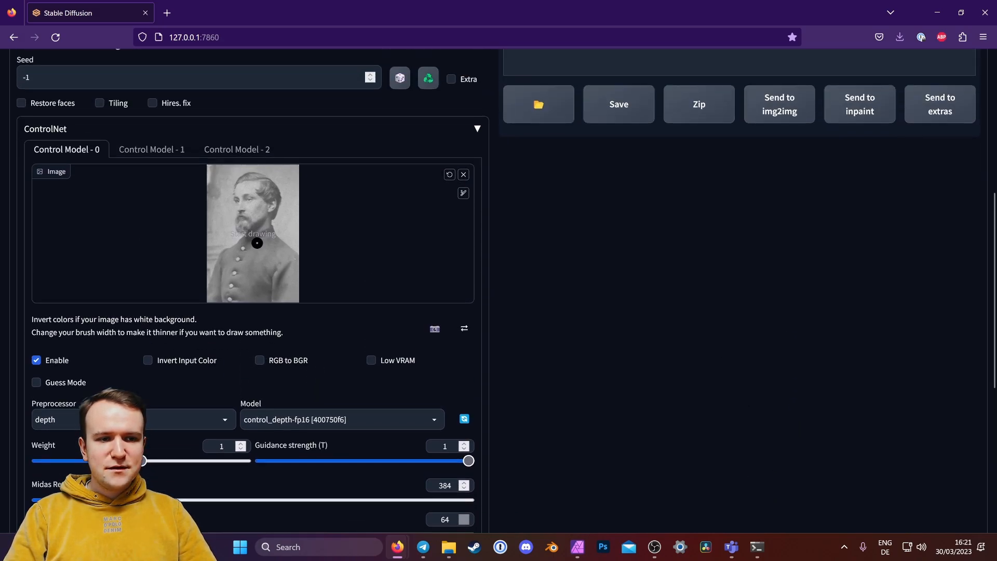
{"action": "left_click", "coordinate": [178, 151]}
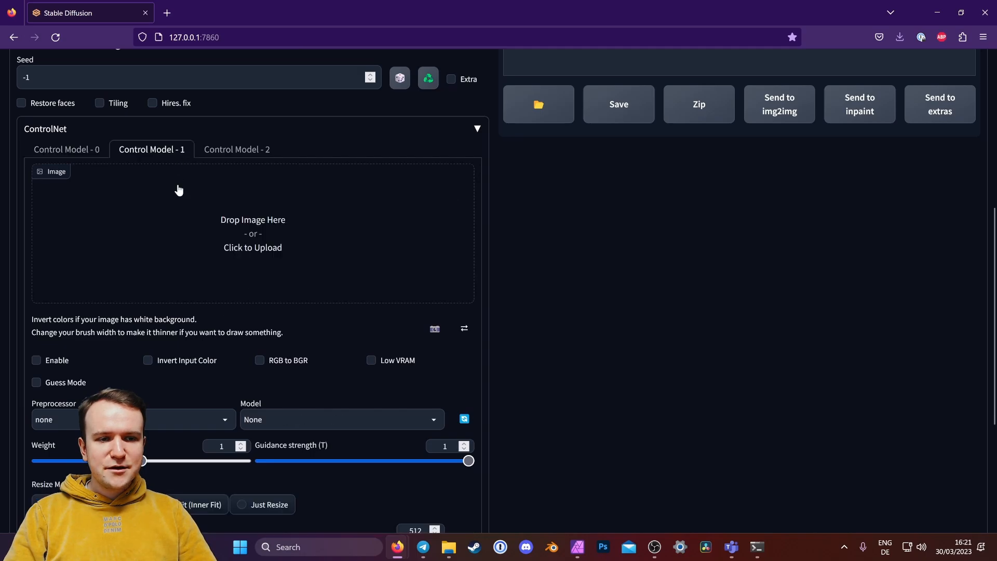
{"action": "left_click", "coordinate": [331, 230]}
{"action": "left_click", "coordinate": [266, 96]}
{"action": "left_click", "coordinate": [538, 372]}
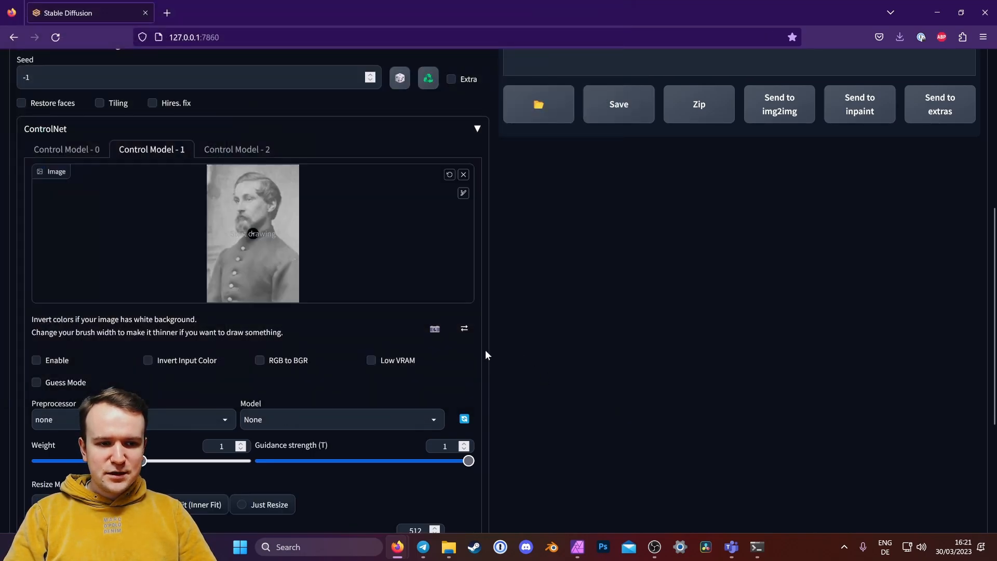
- Enable Control Model - 1 with the canny preprocessor and the control_canny-fp16 model
{"action": "left_click", "coordinate": [50, 365]}
{"action": "left_click", "coordinate": [52, 420]}
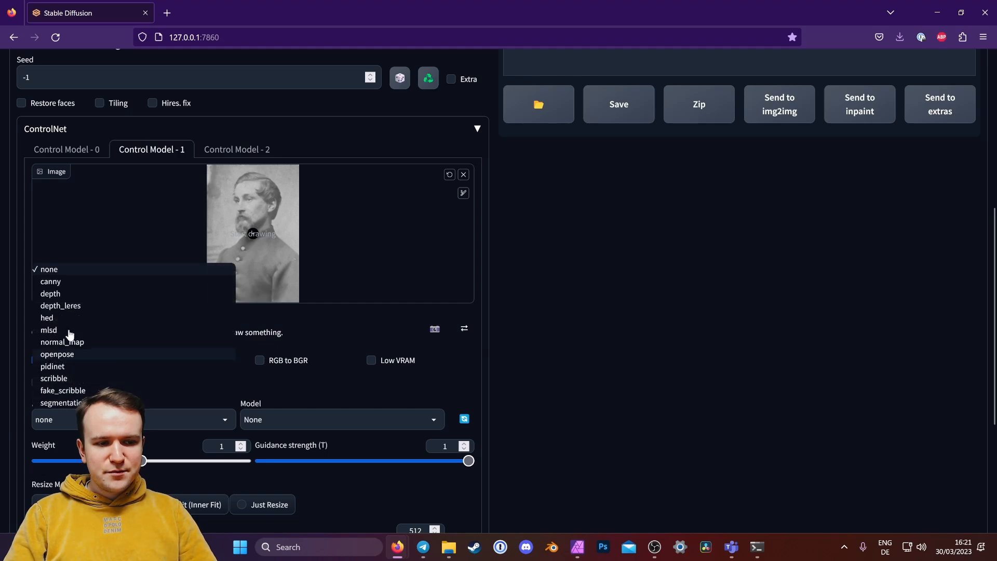
{"action": "left_click", "coordinate": [65, 289]}
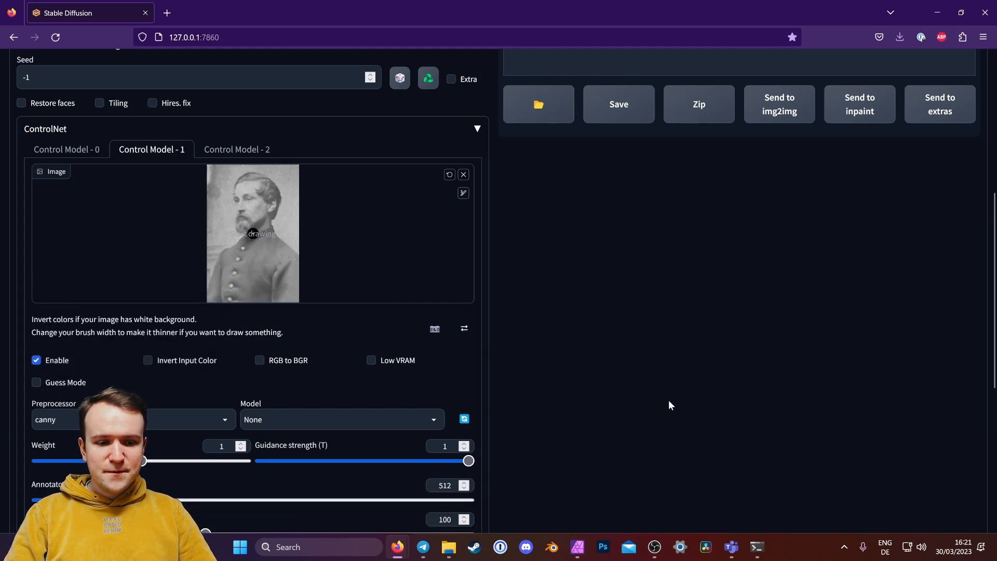
{"action": "scroll", "coordinate": [668, 400], "scroll_direction": "down", "scroll_amount": 2}
{"action": "left_click", "coordinate": [354, 288]}
{"action": "left_click", "coordinate": [312, 240]}
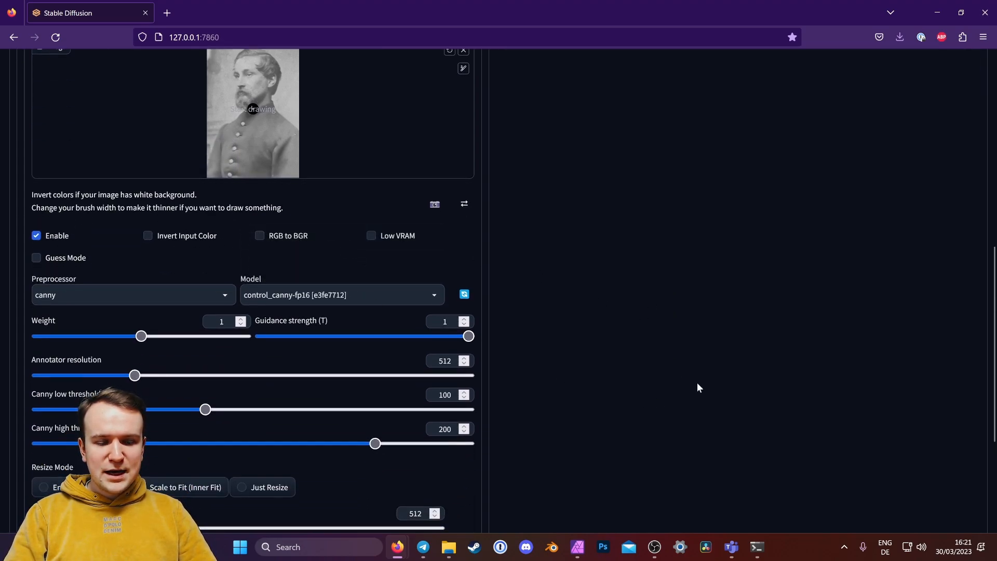
- Set Control Model - 1's canny low threshold to 30 and its canny high threshold to 130
{"action": "scroll", "coordinate": [554, 408], "scroll_direction": "down", "scroll_amount": 1}
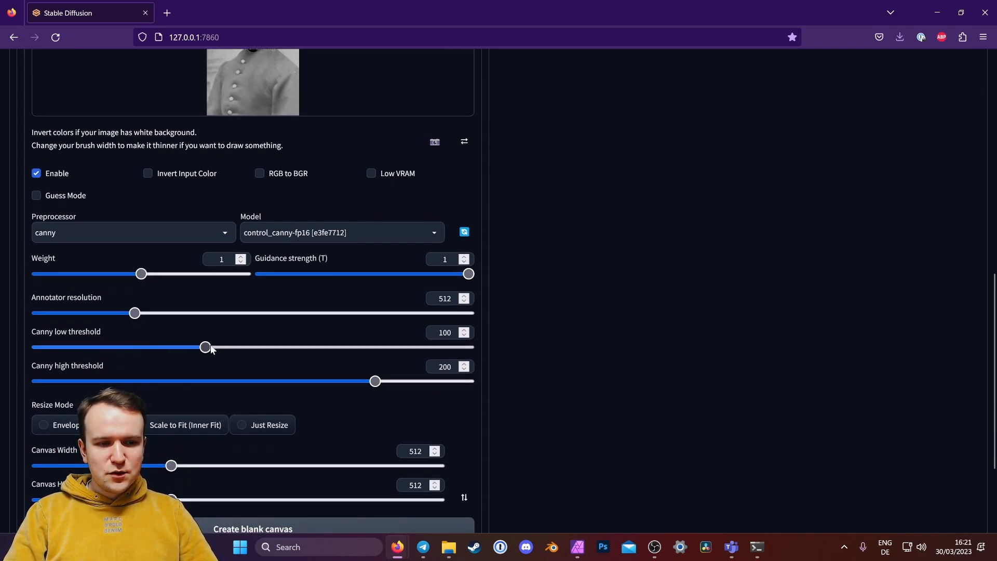
{"action": "double_click", "coordinate": [445, 332]}
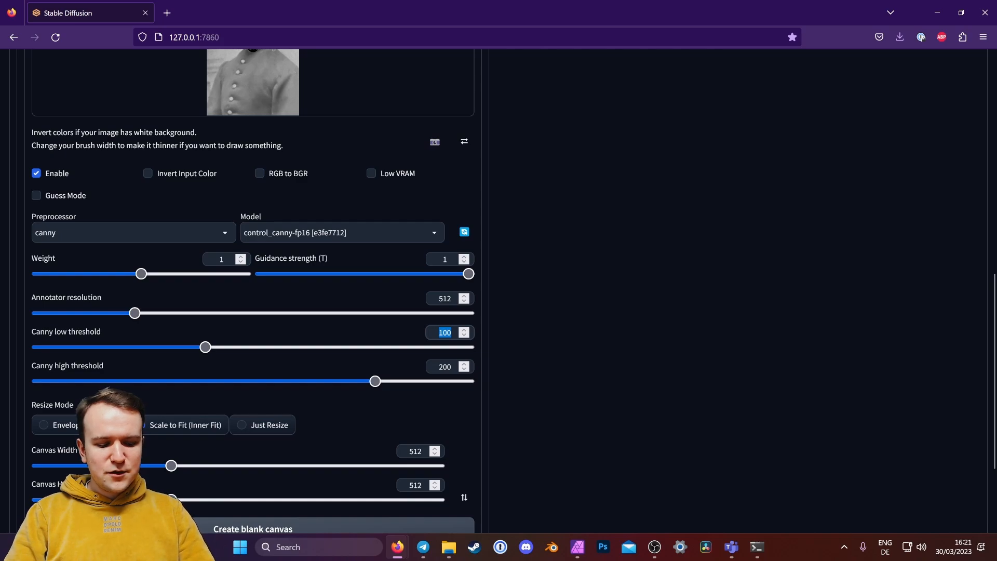
{"action": "type", "text": "30"}
{"action": "double_click", "coordinate": [445, 367]}
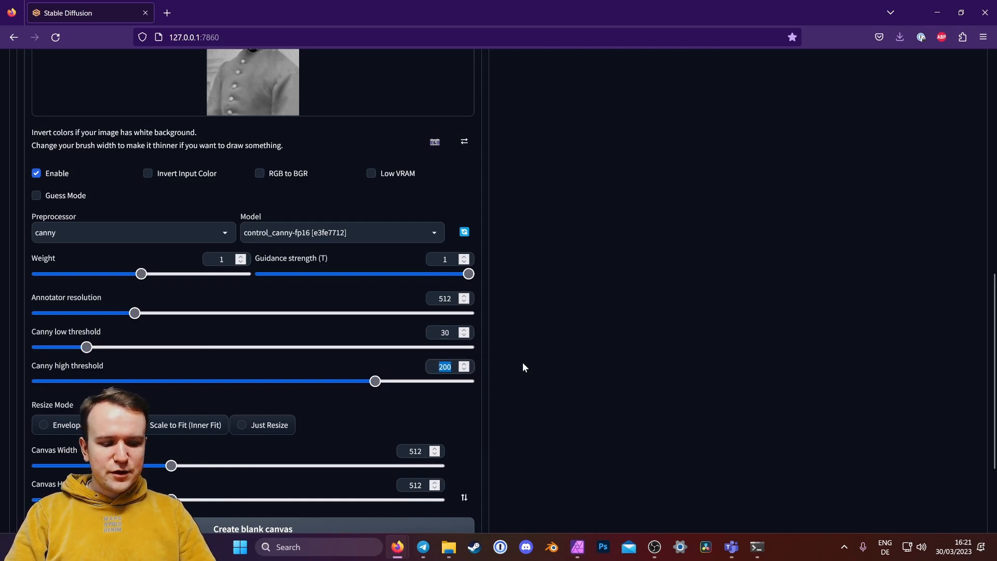
{"action": "type", "text": "130"}
{"action": "scroll", "coordinate": [546, 346], "scroll_direction": "up", "scroll_amount": 1}
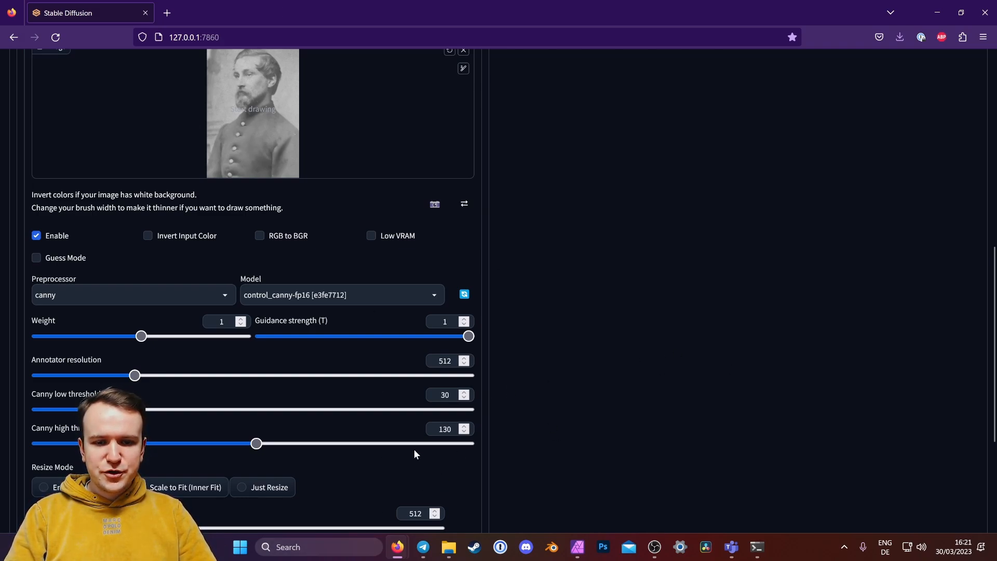
{"action": "scroll", "coordinate": [557, 400], "scroll_direction": "down", "scroll_amount": 3}
- Load 1.png from the Photo Restoration folder as the image for Control Model - 2
{"action": "scroll", "coordinate": [597, 400], "scroll_direction": "up", "scroll_amount": 5}
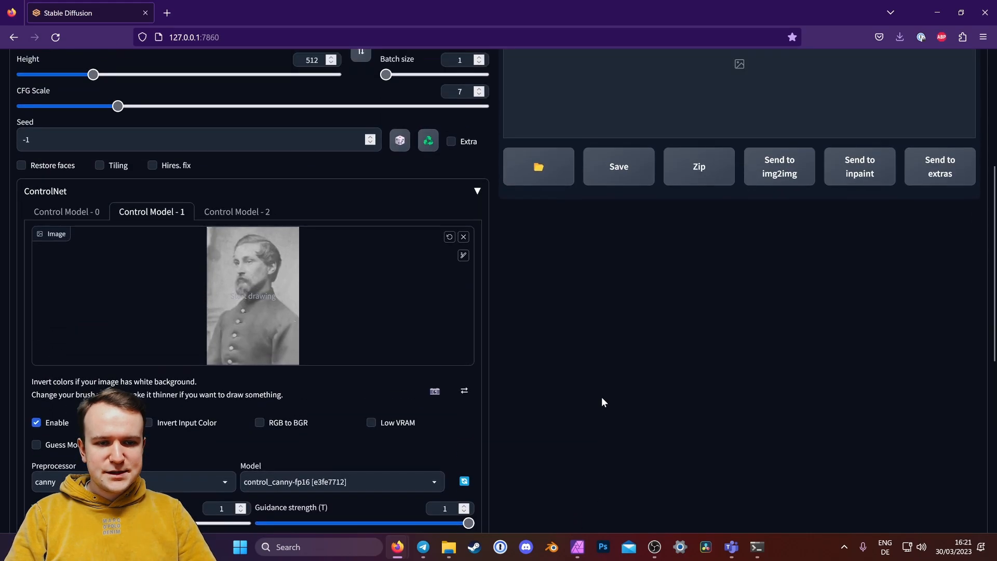
{"action": "left_click", "coordinate": [240, 212]}
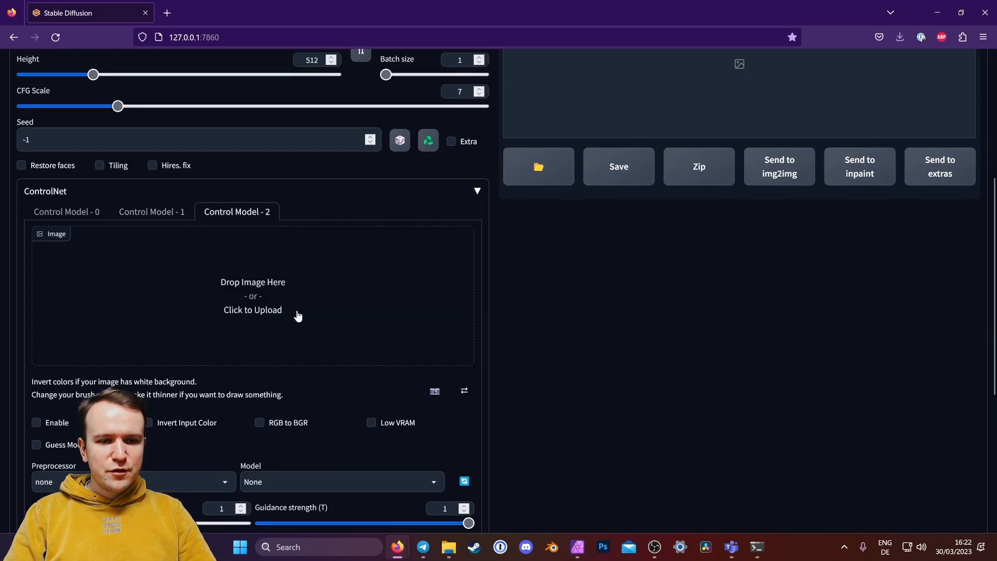
{"action": "left_click", "coordinate": [296, 313]}
{"action": "left_click", "coordinate": [277, 111]}
{"action": "left_click", "coordinate": [549, 373]}
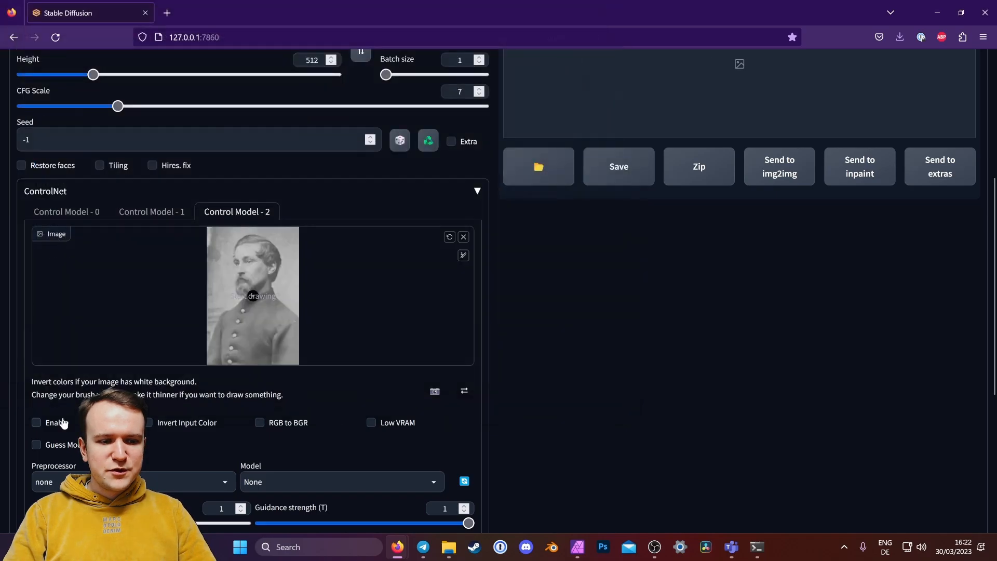
- Enable Control Model - 2 with the openpose preprocessor and the control_sd15_openpose model
{"action": "left_click", "coordinate": [203, 481]}
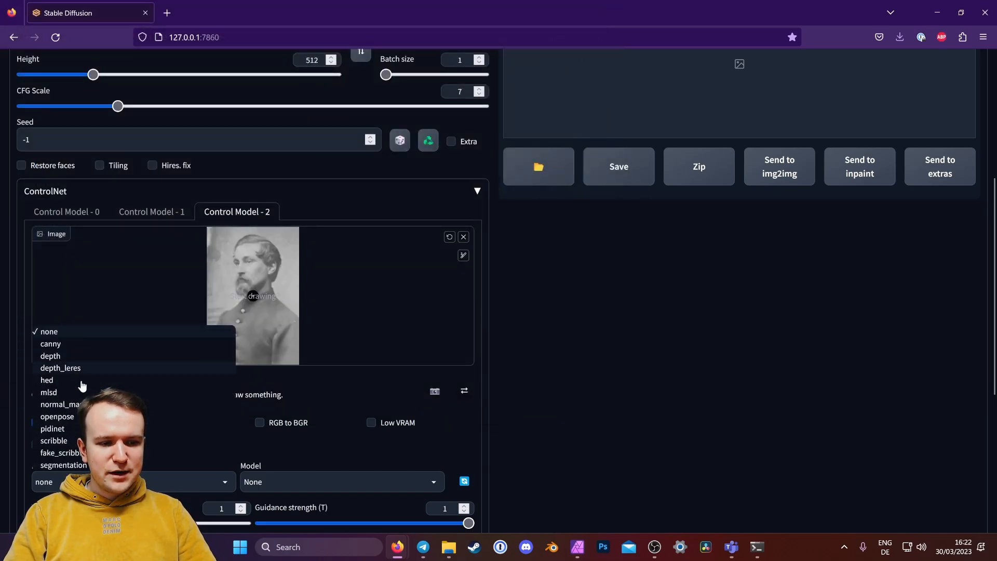
{"action": "left_click", "coordinate": [203, 416]}
{"action": "scroll", "coordinate": [403, 442], "scroll_direction": "down", "scroll_amount": 1}
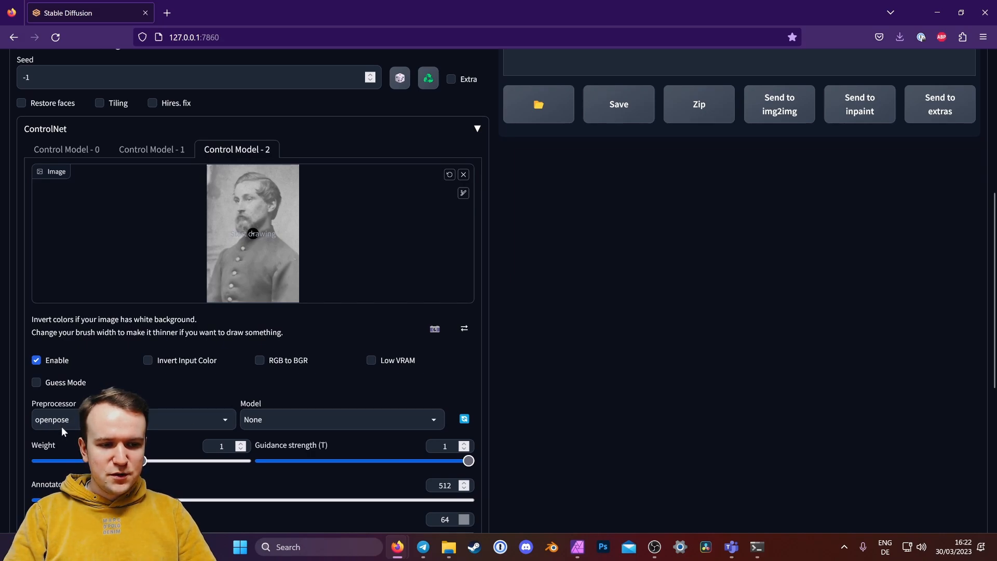
{"action": "left_click", "coordinate": [332, 420]}
{"action": "left_click", "coordinate": [291, 388]}
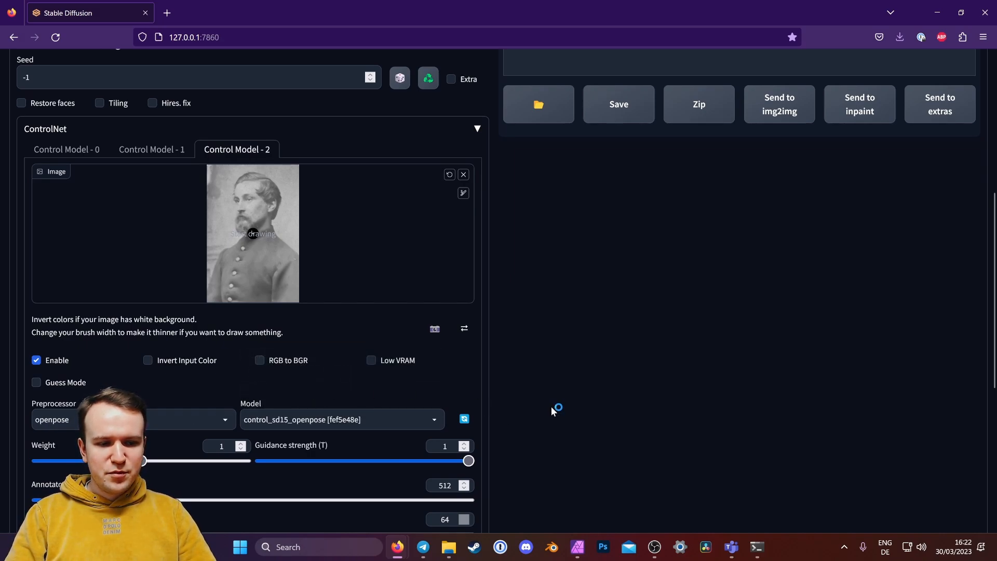
{"action": "scroll", "coordinate": [551, 406], "scroll_direction": "down", "scroll_amount": 2}
{"action": "scroll", "coordinate": [582, 412], "scroll_direction": "up", "scroll_amount": 2}
{"action": "scroll", "coordinate": [753, 388], "scroll_direction": "up", "scroll_amount": 1}
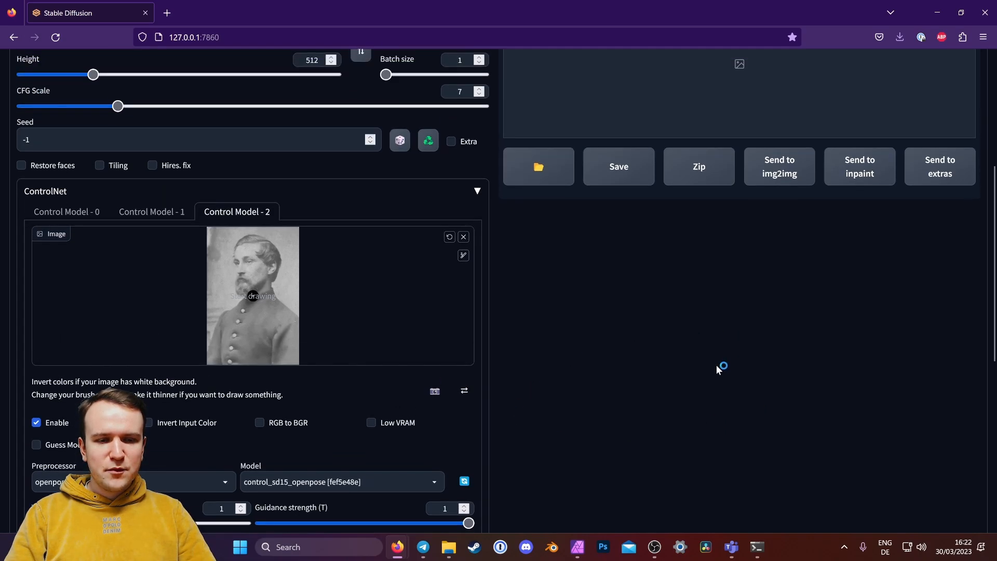
{"action": "right_click", "coordinate": [689, 411]}
{"action": "left_click", "coordinate": [638, 419]}
- Configure txt2img with the DPM++ 2M Karras sampling method, 30 sampling steps, a batch count of 4 and a height of 768
{"action": "scroll", "coordinate": [638, 418], "scroll_direction": "up", "scroll_amount": 3}
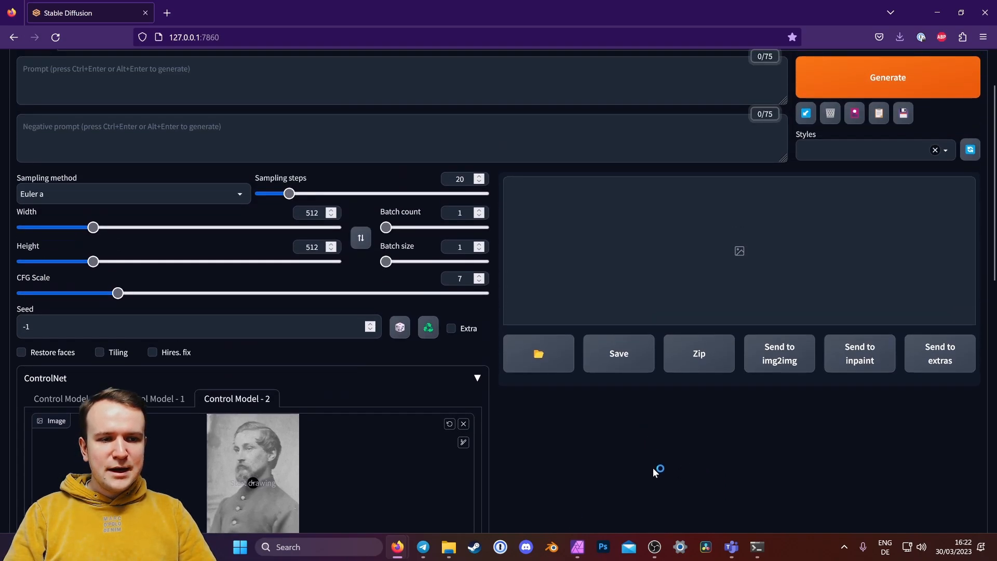
{"action": "left_click", "coordinate": [124, 198]}
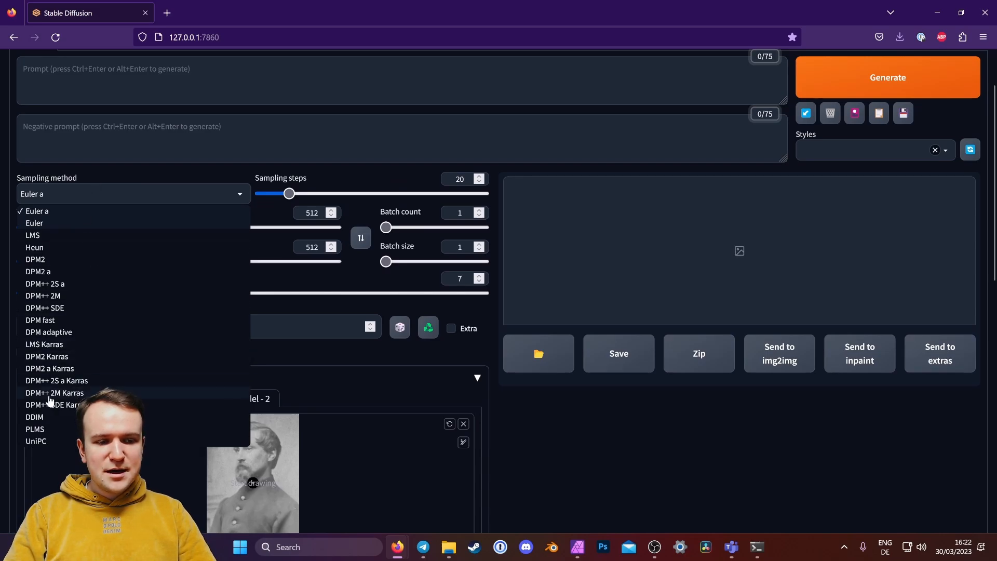
{"action": "left_click", "coordinate": [68, 393]}
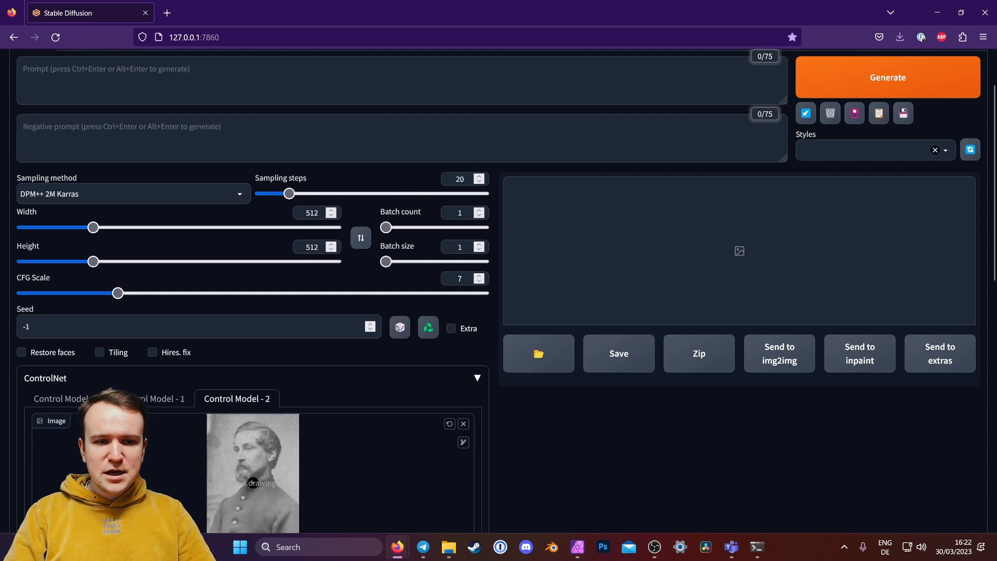
{"action": "double_click", "coordinate": [460, 179]}
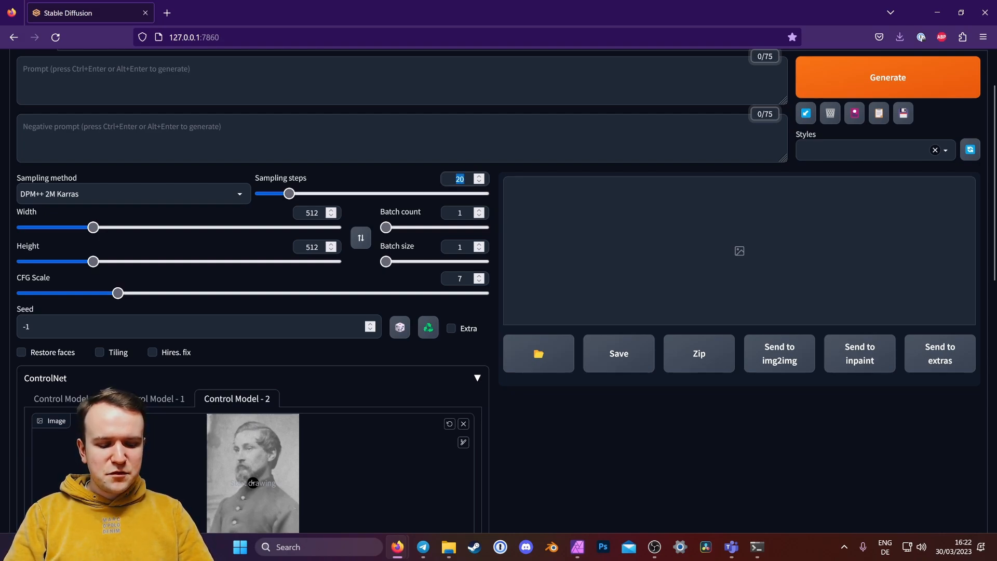
{"action": "type", "text": "30"}
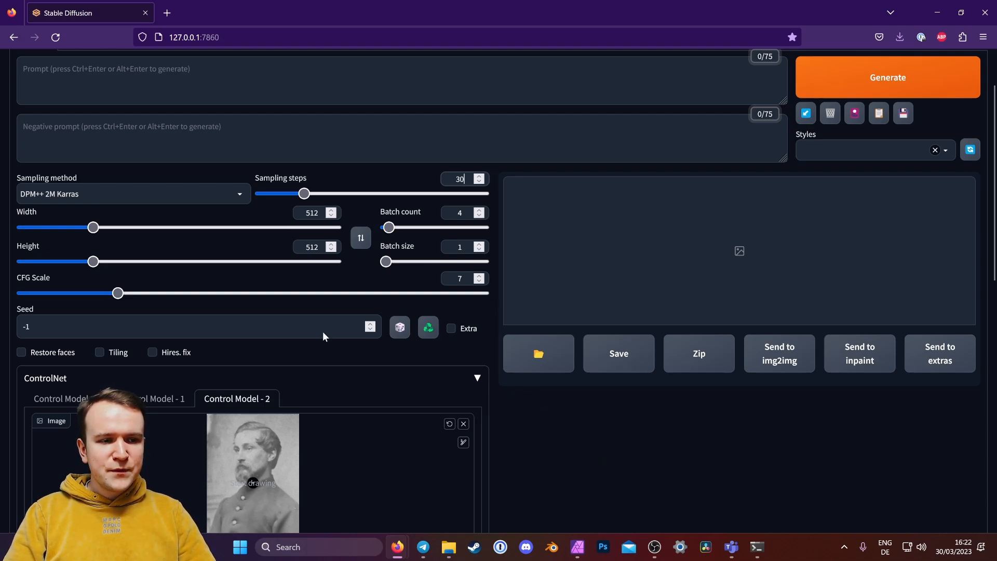
{"action": "double_click", "coordinate": [312, 246]}
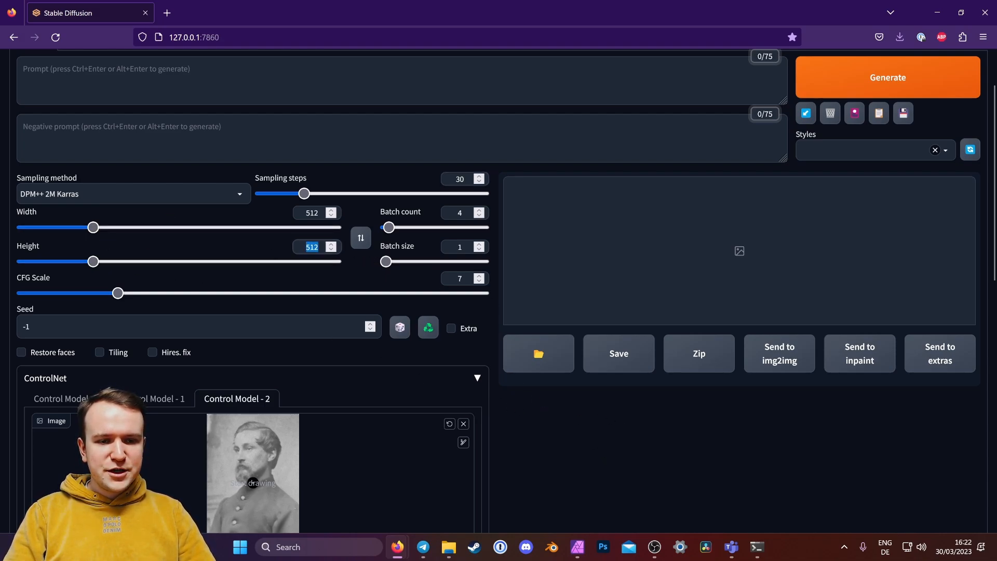
{"action": "type", "text": "768"}
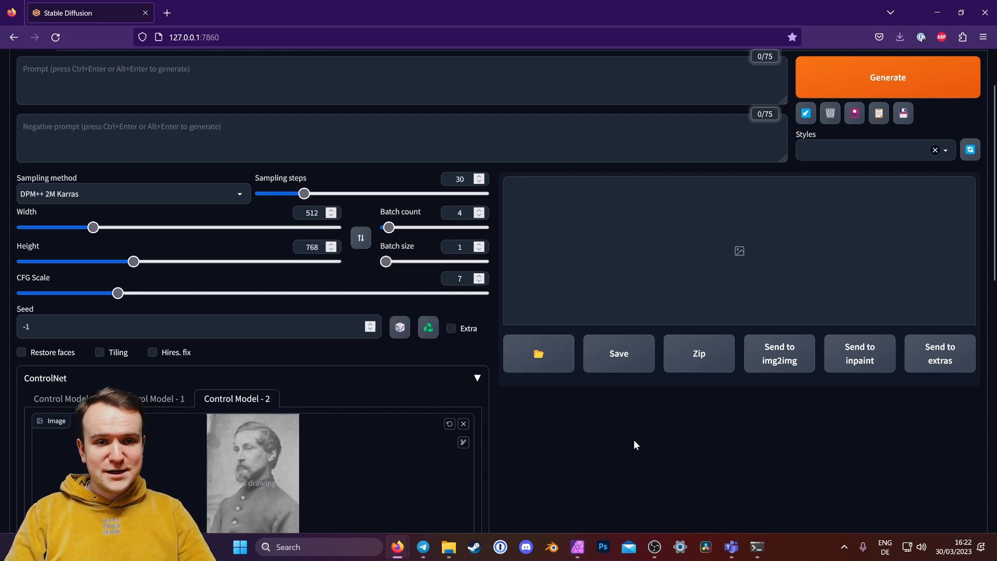
- Load 1.png into img2img and run Interrogate CLIP on it to produce a prompt
{"action": "scroll", "coordinate": [633, 439], "scroll_direction": "up", "scroll_amount": 2}
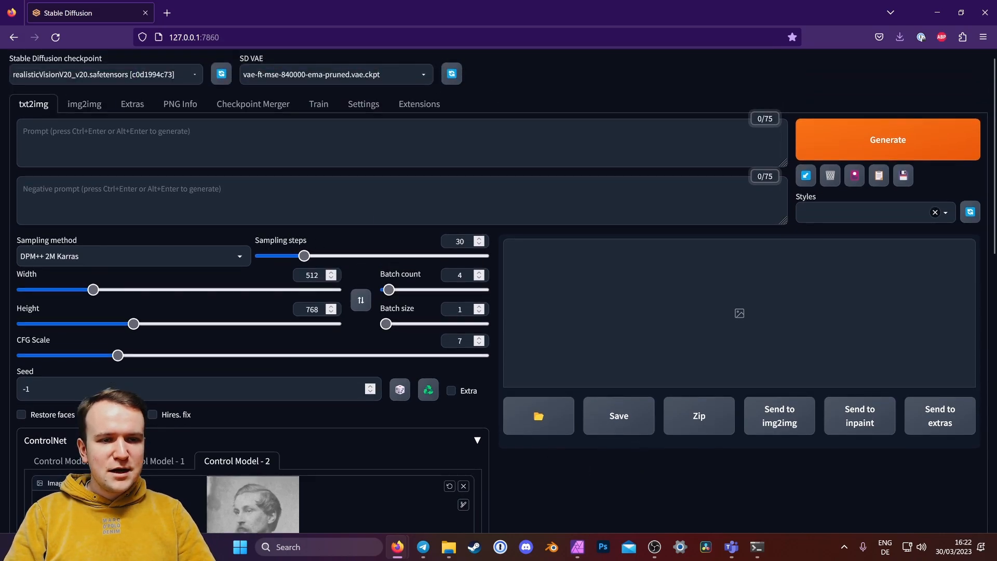
{"action": "left_click", "coordinate": [402, 142]}
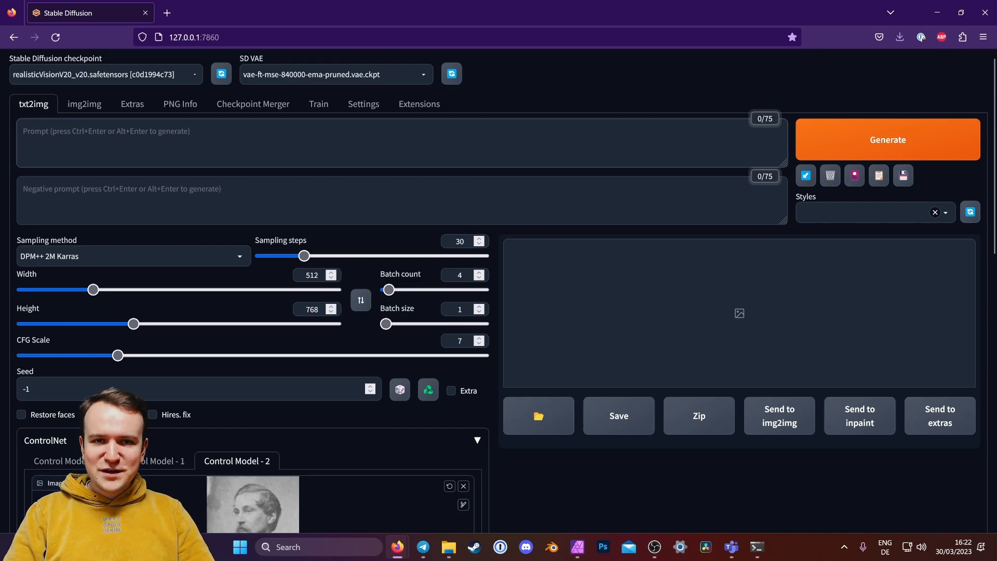
{"action": "left_click", "coordinate": [85, 105]}
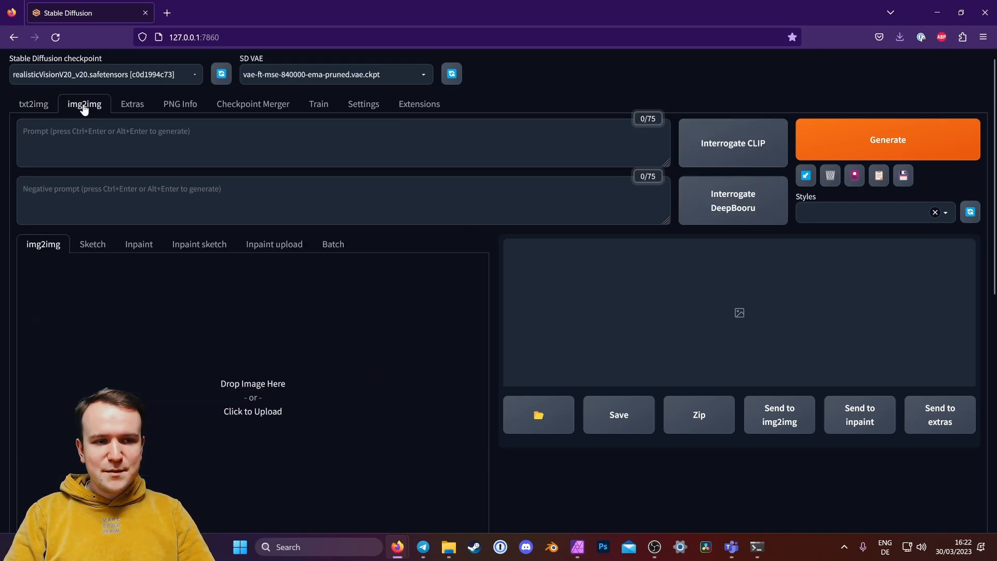
{"action": "left_click", "coordinate": [380, 311]}
{"action": "left_click", "coordinate": [267, 103]}
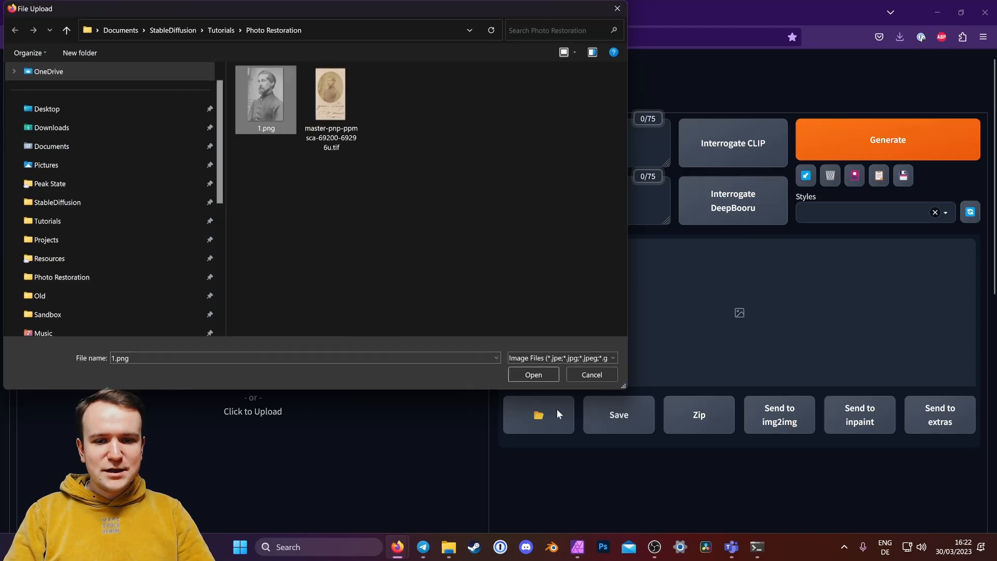
{"action": "left_click", "coordinate": [532, 374]}
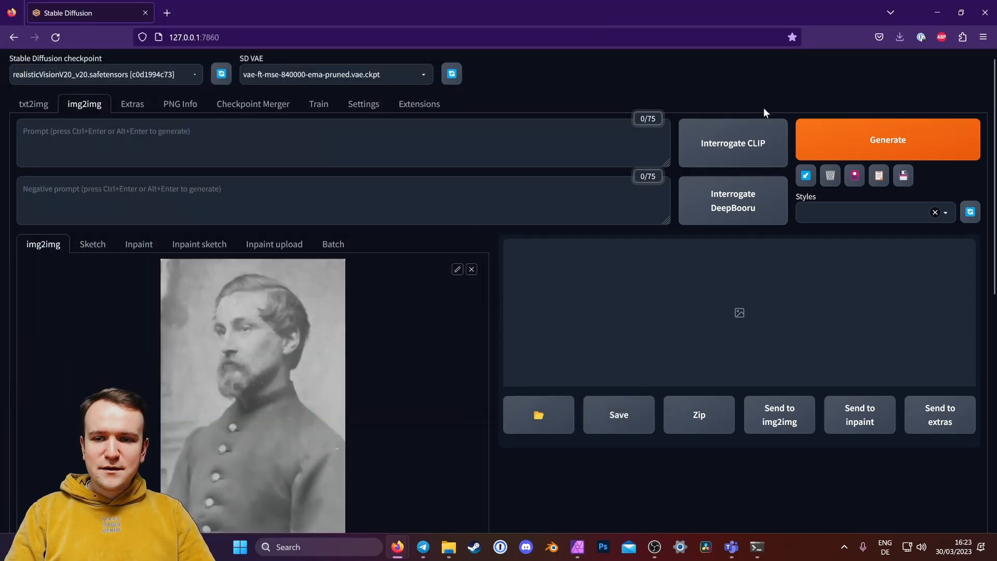
{"action": "left_click", "coordinate": [741, 147]}
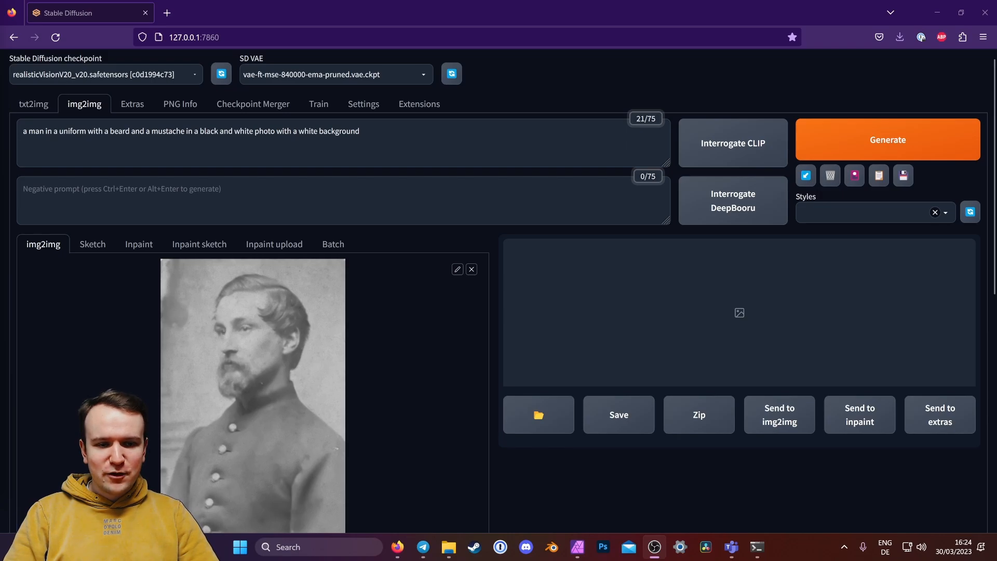
- Copy "a man in a uniform with a beard and a mustache" from the img2img prompt into the txt2img prompt
{"action": "left_click_drag", "start_coordinate": [200, 131], "coordinate": [277, 131]}
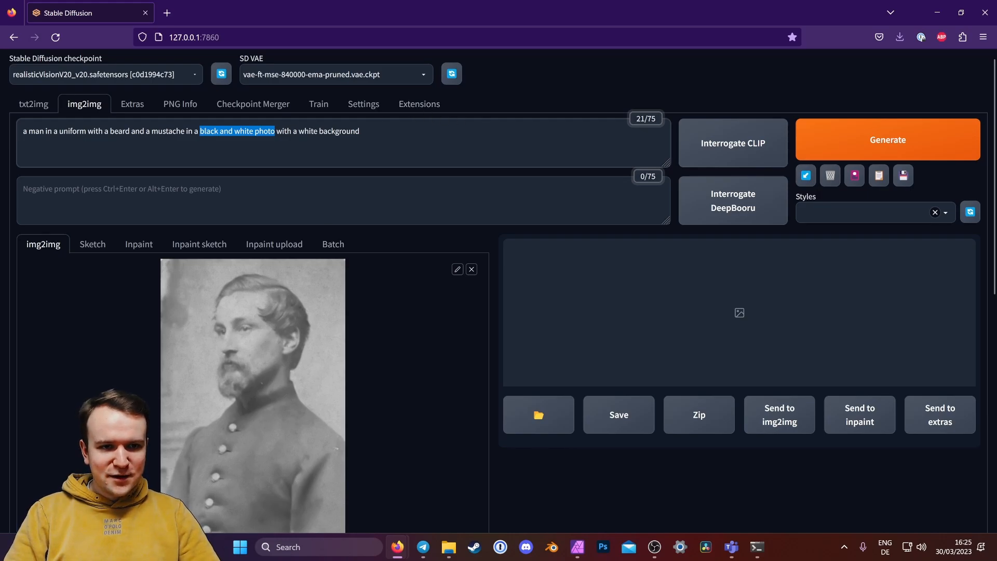
{"action": "left_click", "coordinate": [23, 131]}
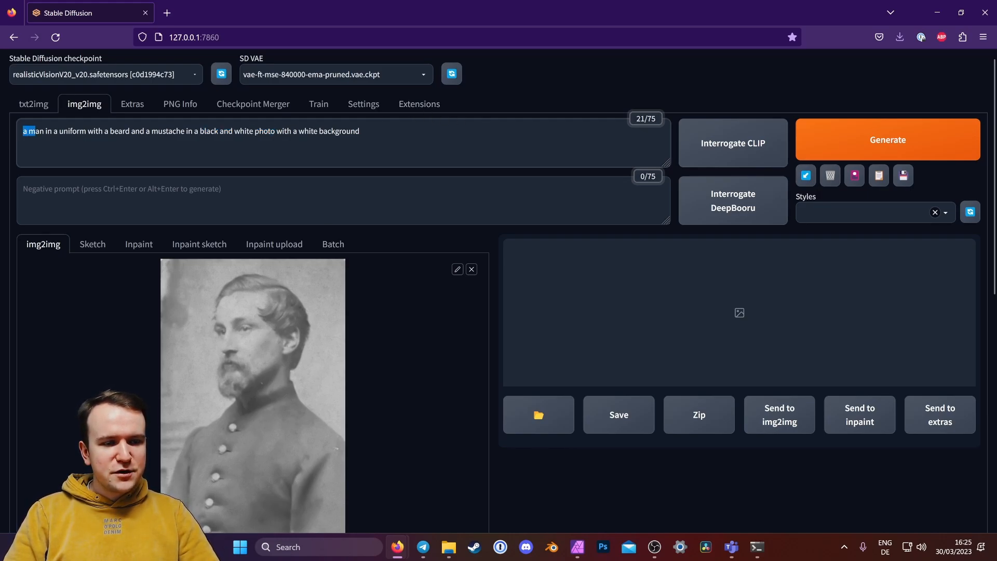
{"action": "left_click_drag", "start_coordinate": [35, 131], "coordinate": [177, 131]}
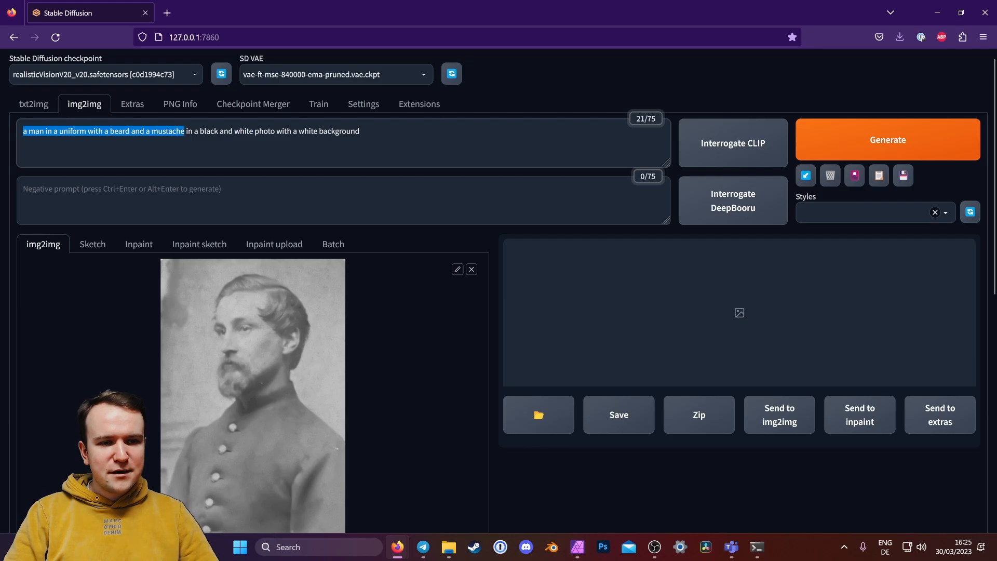
{"action": "left_click", "coordinate": [34, 106]}
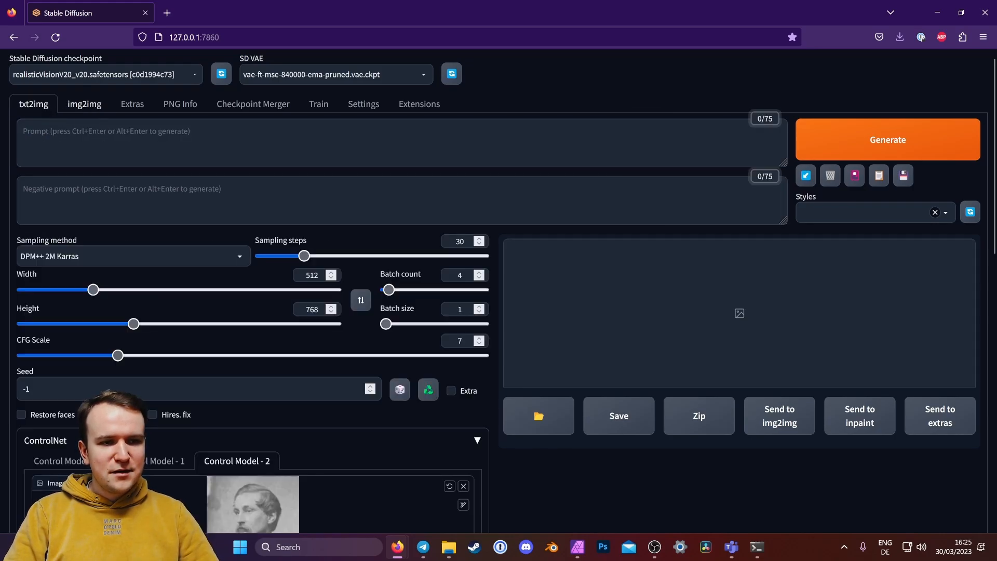
{"action": "type", "text": "a man in a uniform with a beard and a mustache"}
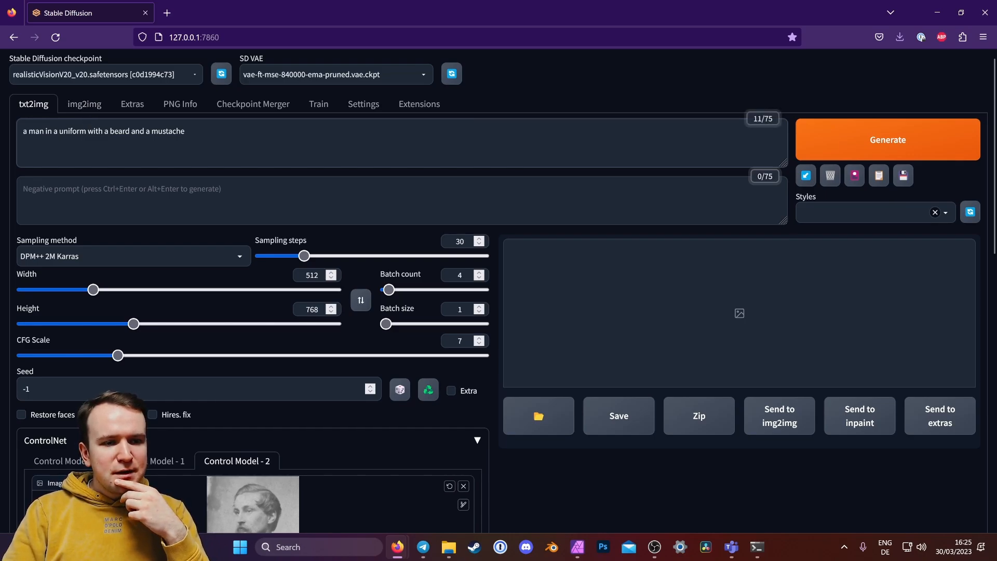
{"action": "scroll", "coordinate": [547, 424], "scroll_direction": "down", "scroll_amount": 2}
{"action": "scroll", "coordinate": [547, 424], "scroll_direction": "up", "scroll_amount": 2}
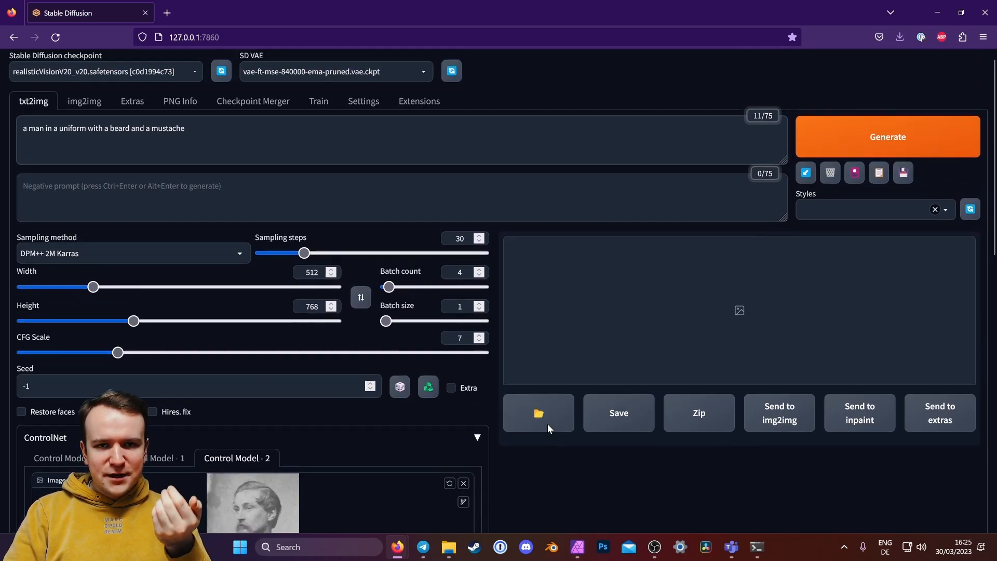
{"action": "scroll", "coordinate": [504, 439], "scroll_direction": "down", "scroll_amount": 3}
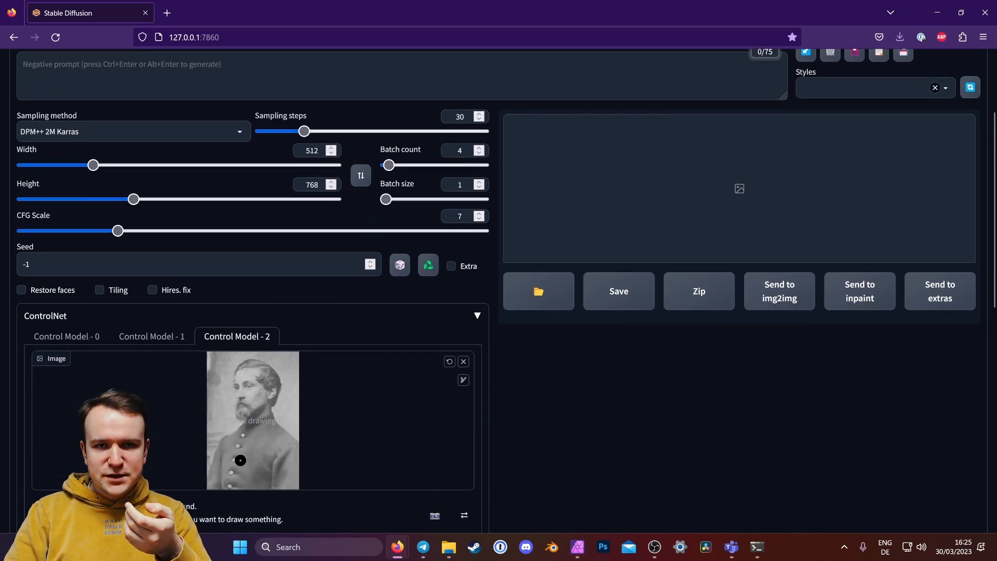
- Search the web in a new tab for "civil war uniform union" and view the photo of a bearded soldier in blue
{"action": "key", "text": "ctrl+t"}
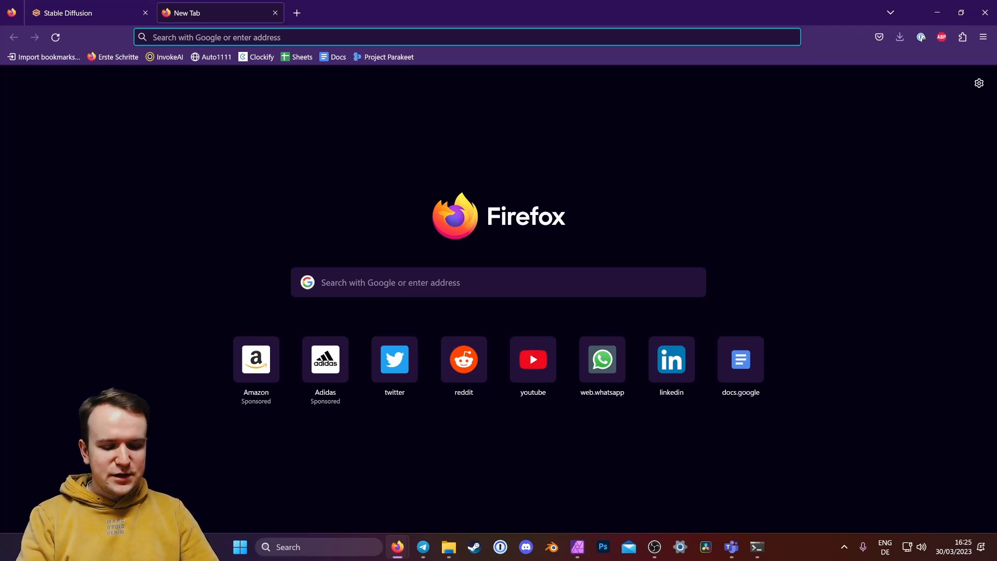
{"action": "type", "text": "civil u"}
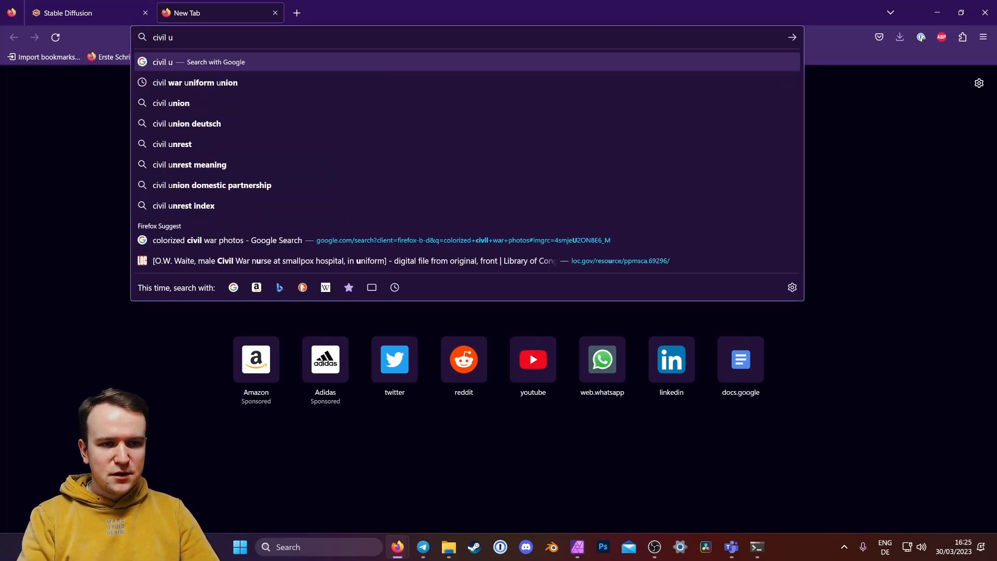
{"action": "key", "text": "BackSpace"}
{"action": "type", "text": "w"}
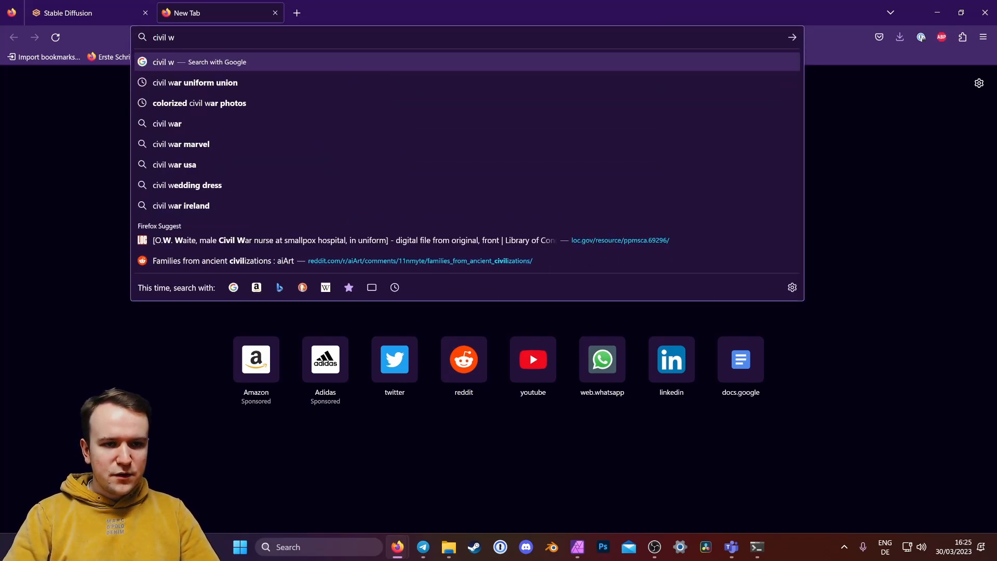
{"action": "left_click", "coordinate": [220, 85]}
{"action": "left_click", "coordinate": [291, 266]}
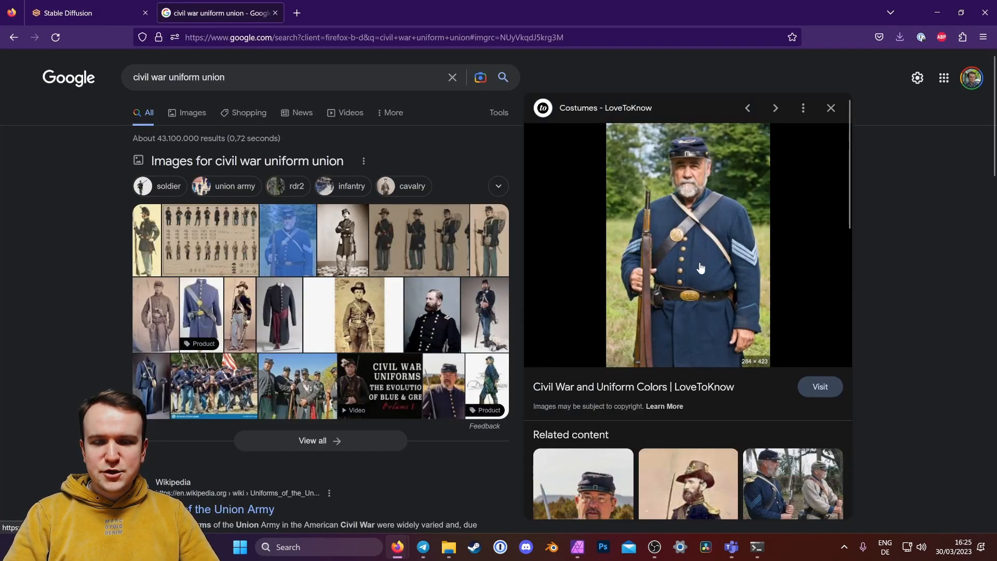
- In the txt2img prompt, insert "dark blue" before "uniform" and append ", golden buttons, " at the end
{"action": "left_click", "coordinate": [82, 14]}
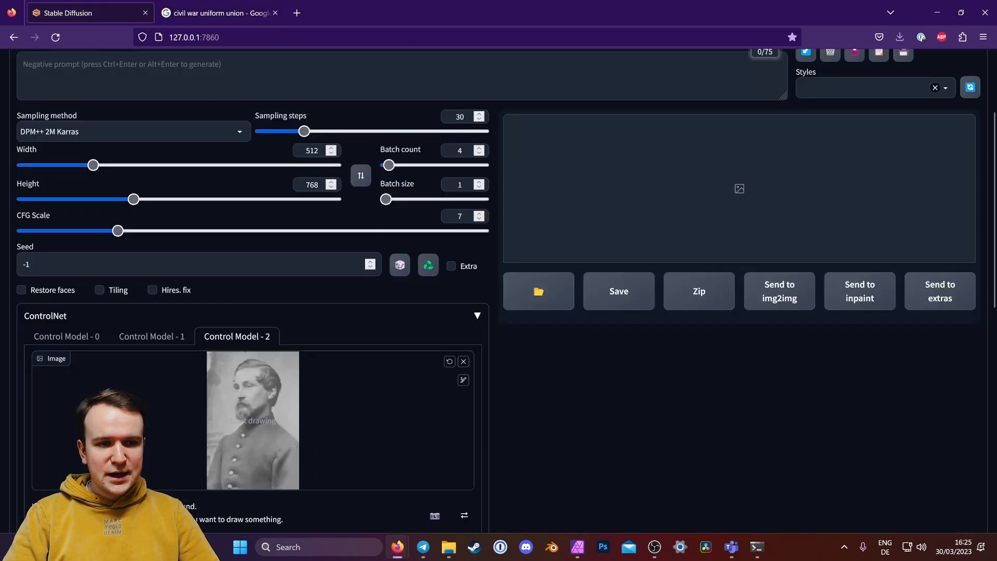
{"action": "scroll", "coordinate": [499, 259], "scroll_direction": "up", "scroll_amount": 3}
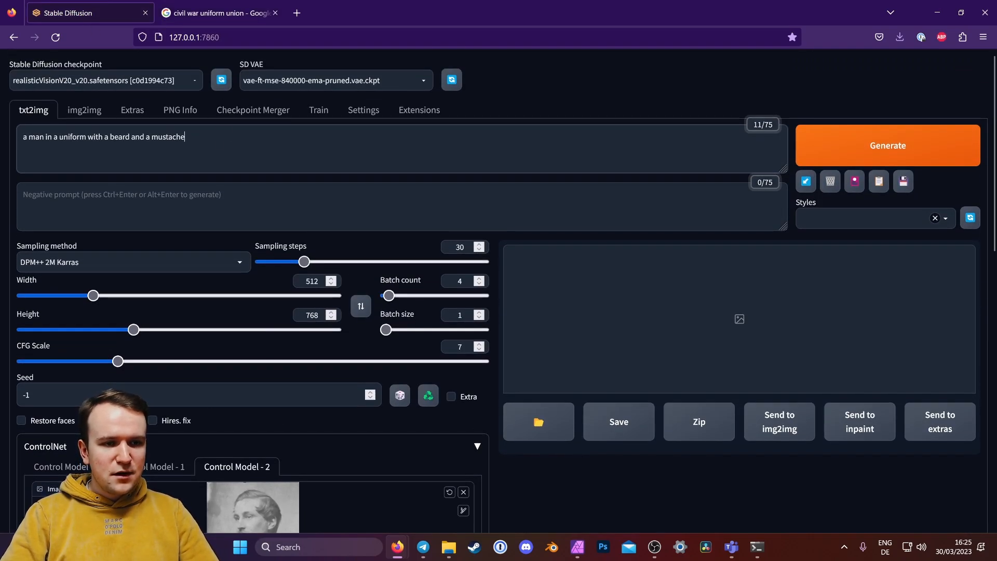
{"action": "type", "text": "dark blue "}
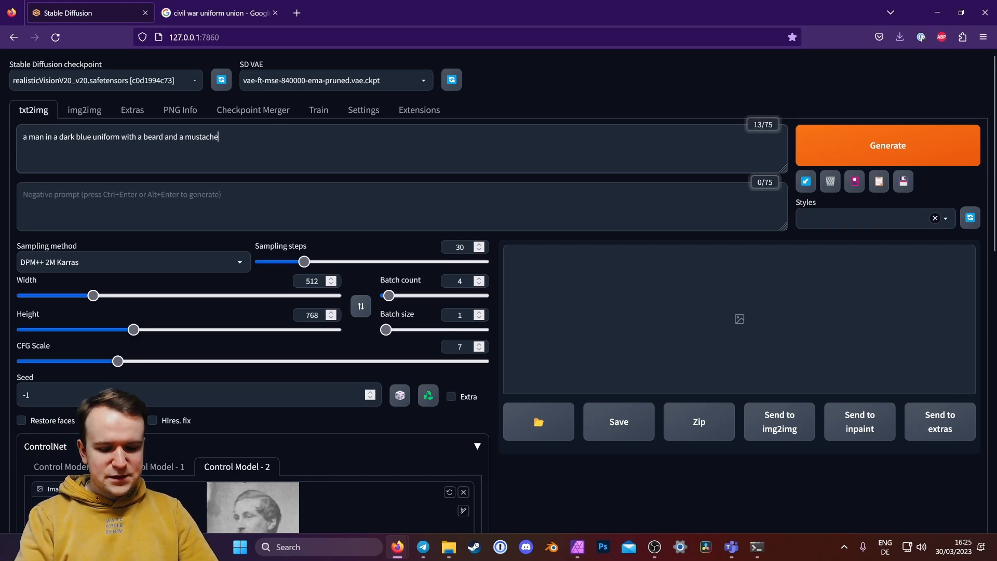
{"action": "type", "text": ", golden but"}
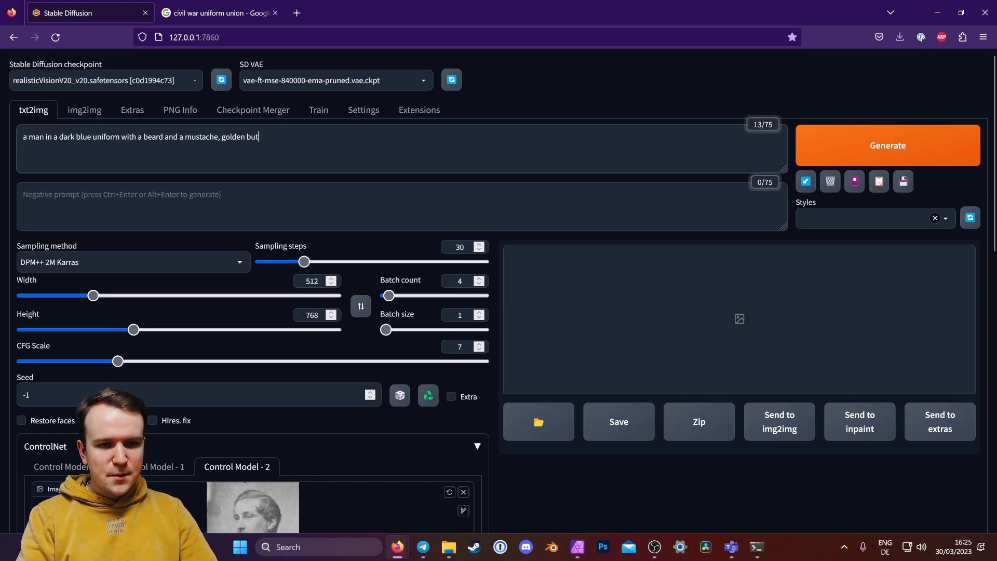
{"action": "type", "text": "tons, "}
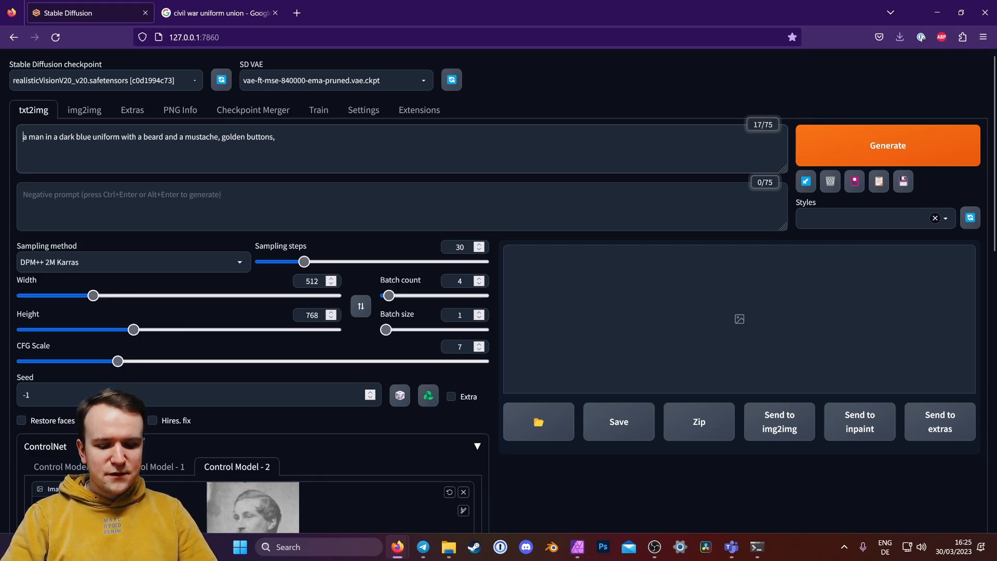
- Insert "(RAW photo:1.5), " at the beginning of the txt2img prompt
{"action": "type", "text": "("}
{"action": "type", "text": ", "}
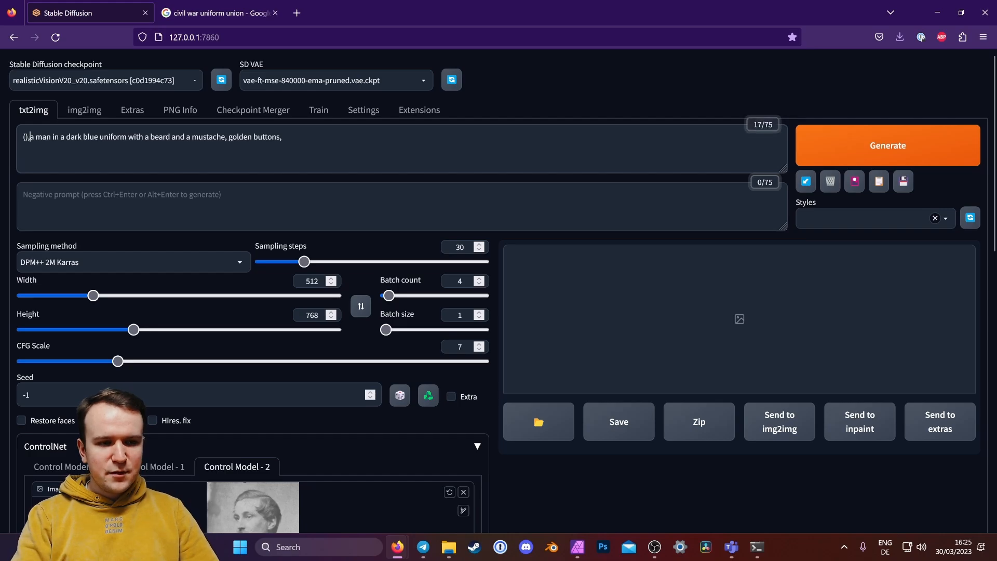
{"action": "type", "text": "RAW"}
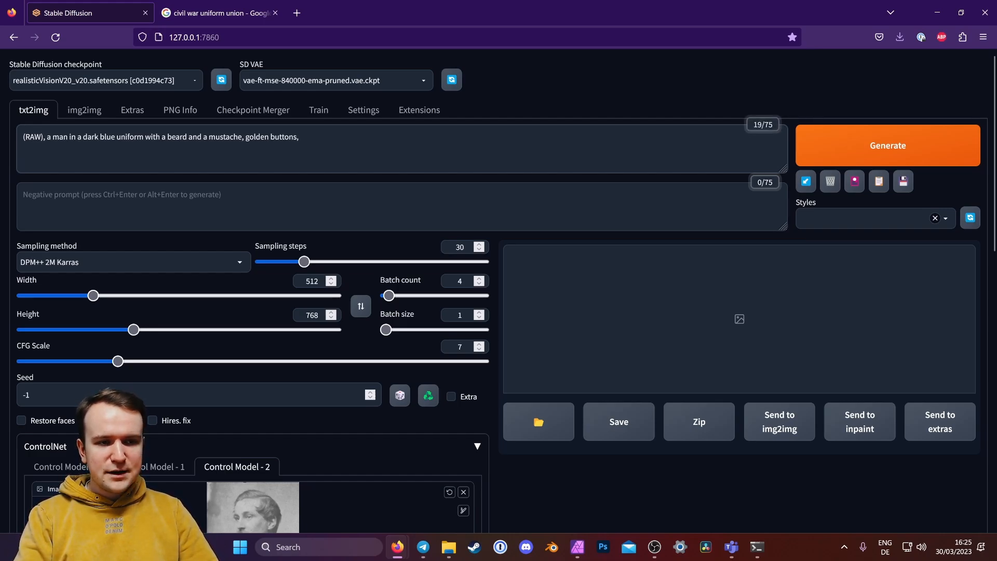
{"action": "type", "text": " p"}
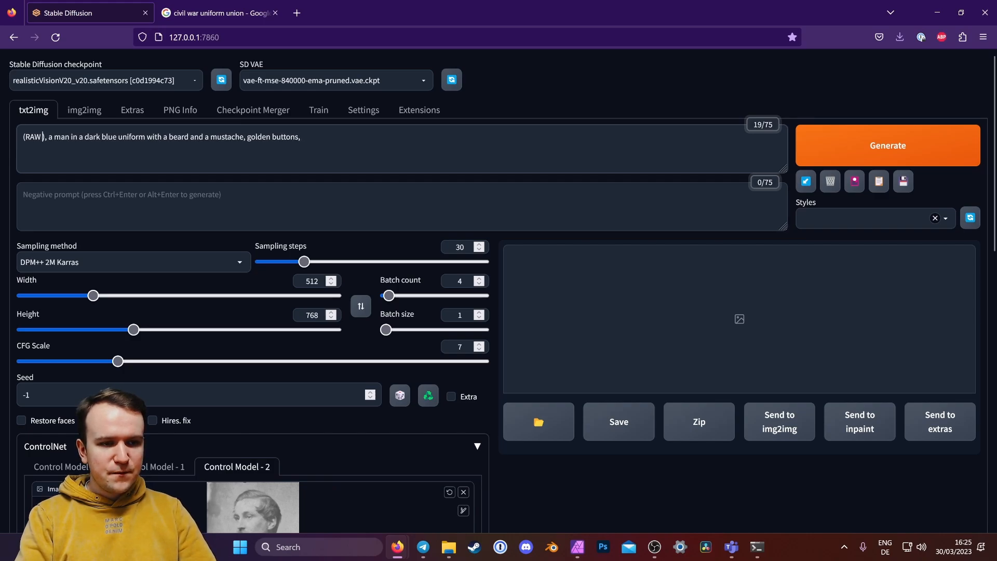
{"action": "type", "text": "hoto"}
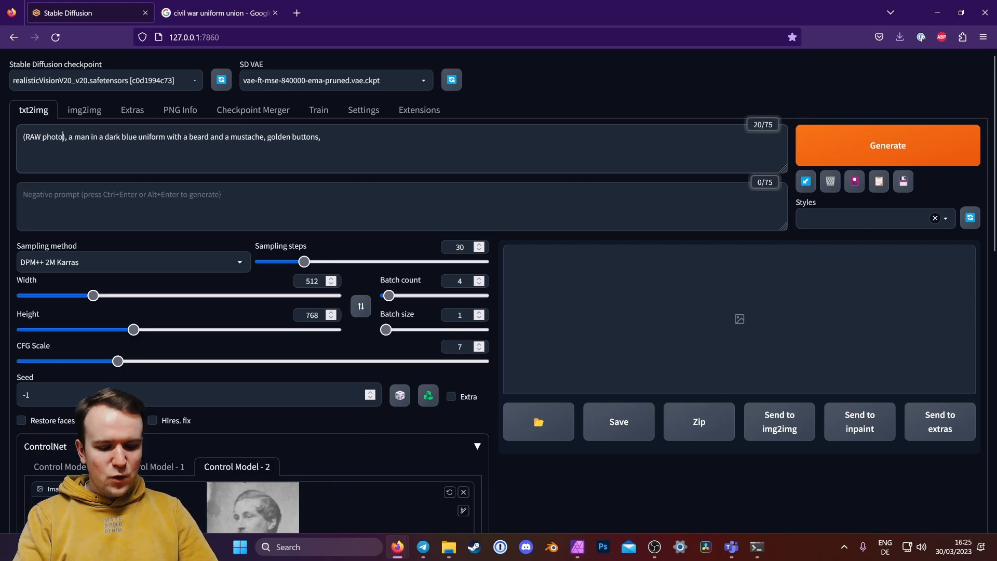
{"action": "type", "text": ":1.5"}
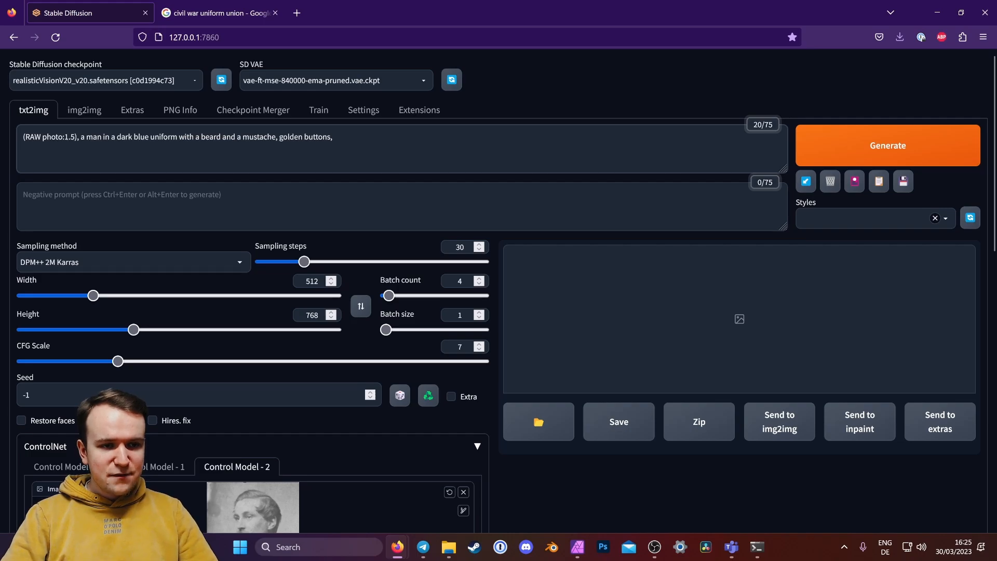
- Remove the weight and the surrounding parentheses from "RAW photo" in the prompt
{"action": "key", "text": "BackSpace"}
{"action": "key", "text": "BackSpace"}
{"action": "key", "text": "BackSpace"}
{"action": "key", "text": "BackSpace"}
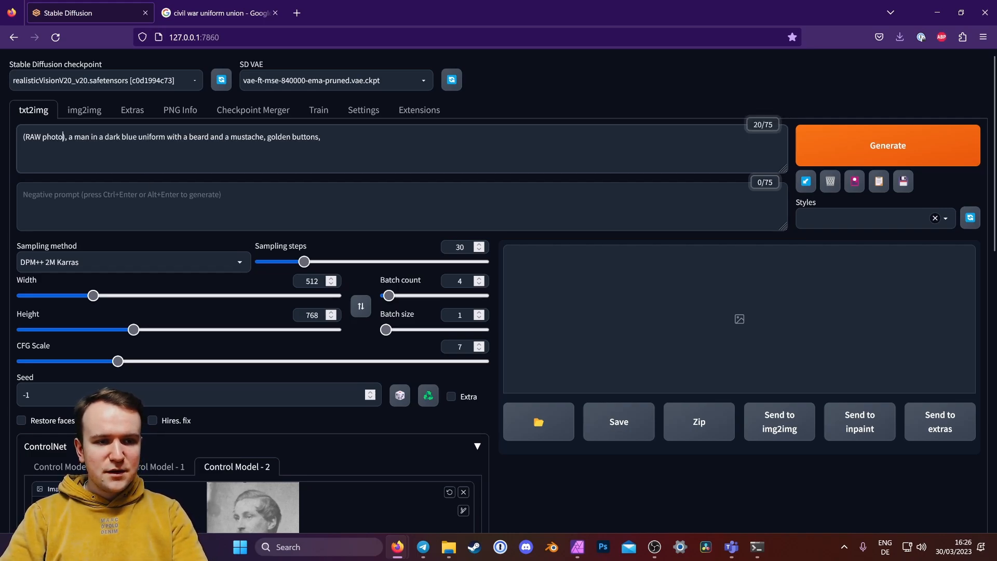
{"action": "key", "text": "Delete"}
{"action": "key", "text": "Home"}
{"action": "key", "text": "Delete"}
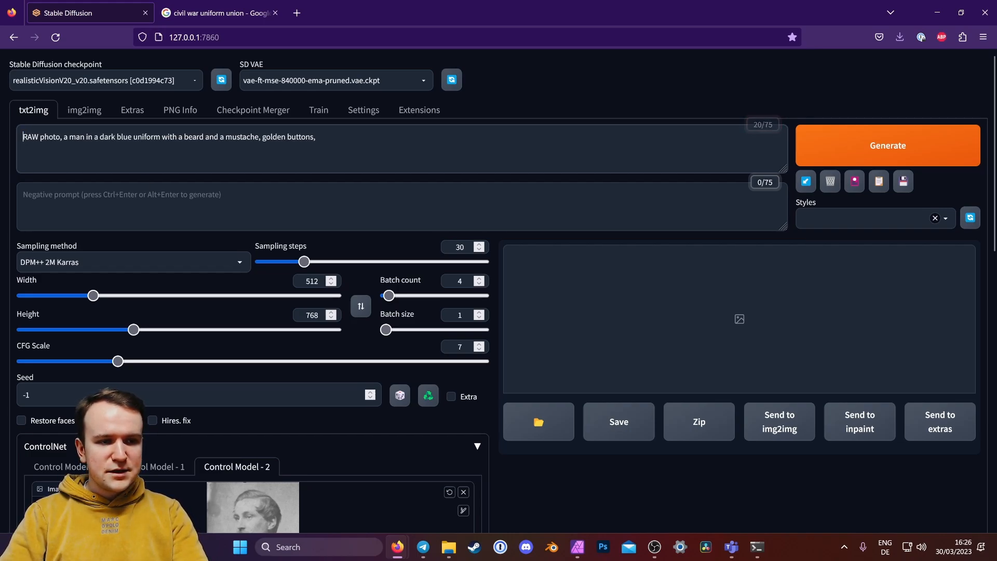
- Emphasise the words "RAW photo" in the prompt with an attention weight of 1.5
{"action": "key", "text": "shift+Right"}
{"action": "key", "text": "shift+Right"}
{"action": "key", "text": "shift+Right"}
{"action": "key", "text": "shift+Right"}
{"action": "key", "text": "shift+Right"}
{"action": "key", "text": "shift+Right"}
{"action": "key", "text": "shift+Right"}
{"action": "key", "text": "shift+Right"}
{"action": "key", "text": "shift+Right"}
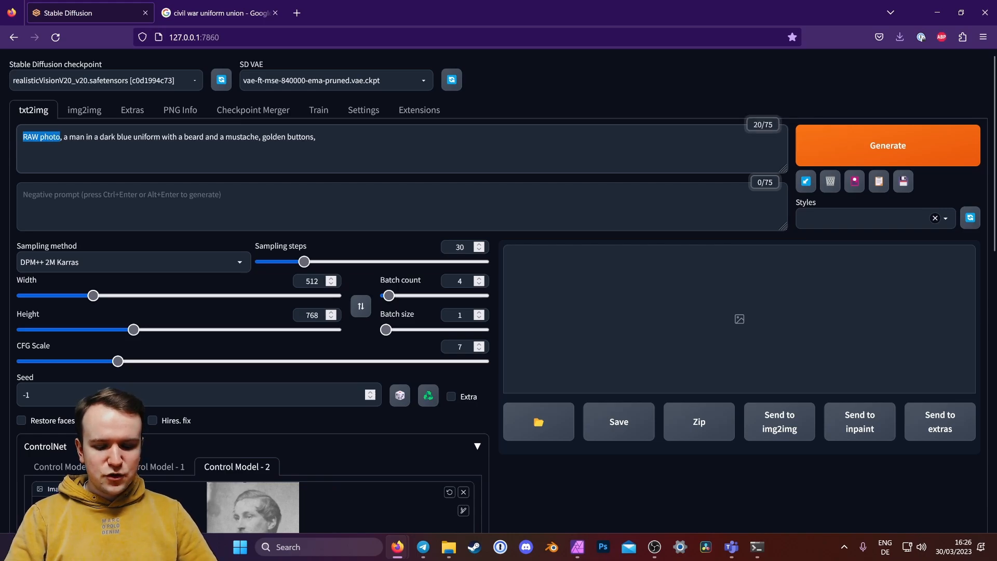
{"action": "key", "text": "ctrl+Up"}
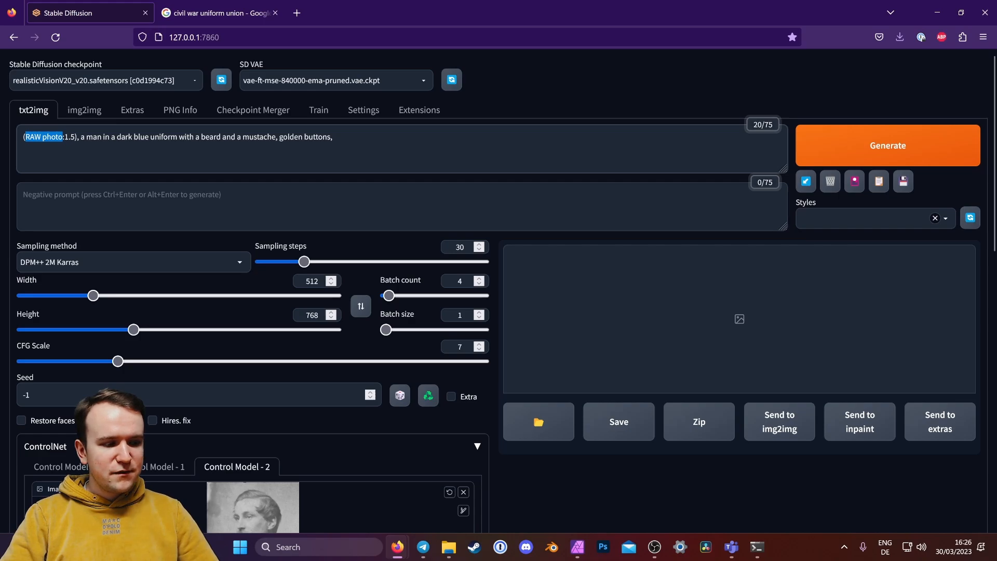
- Append "healthy skin, high detail, high quality, studio lighting" to the end of the txt2img prompt
{"action": "key", "text": "End"}
{"action": "type", "text": "healthy skin"}
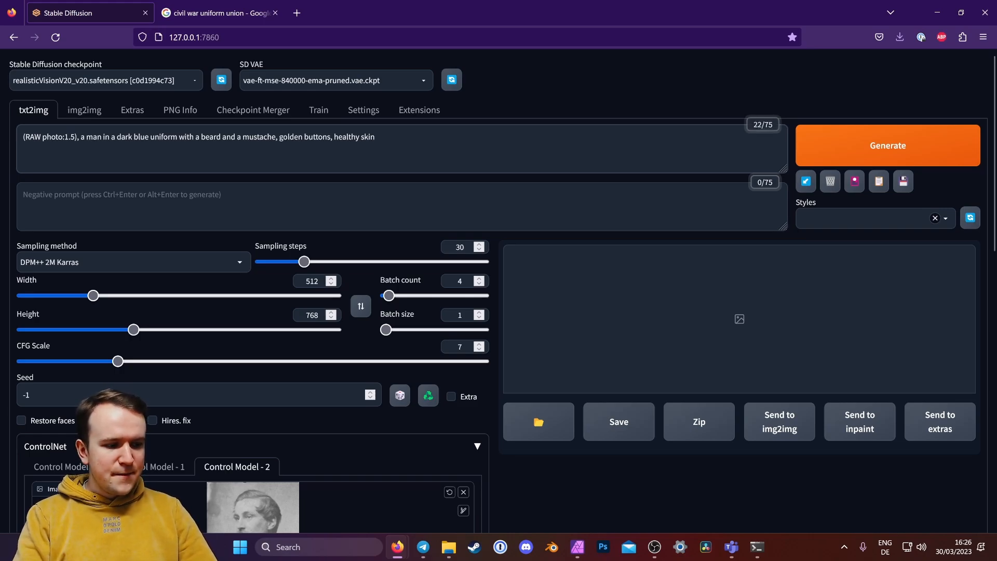
{"action": "type", "text": ", high detai"}
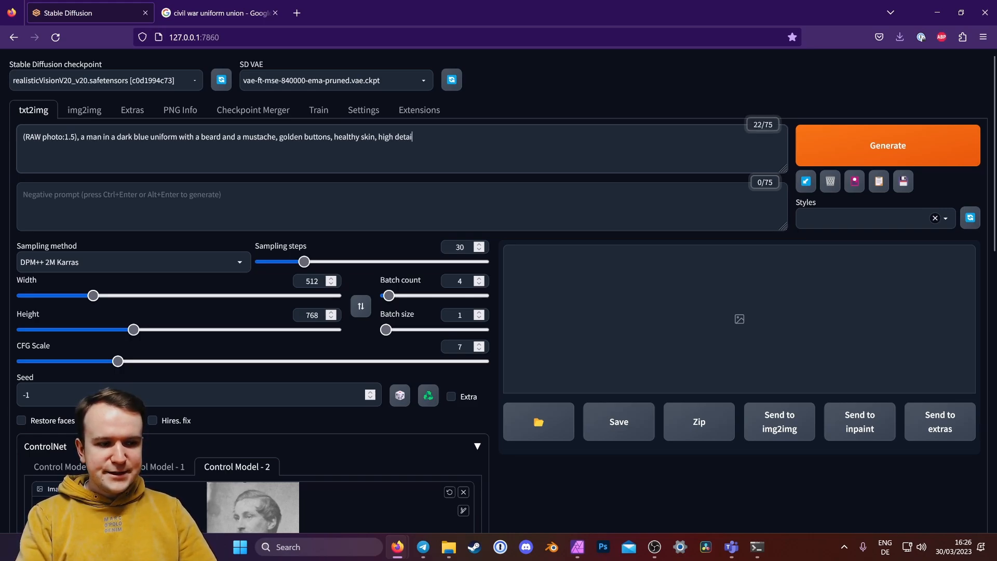
{"action": "type", "text": "l, high qual"}
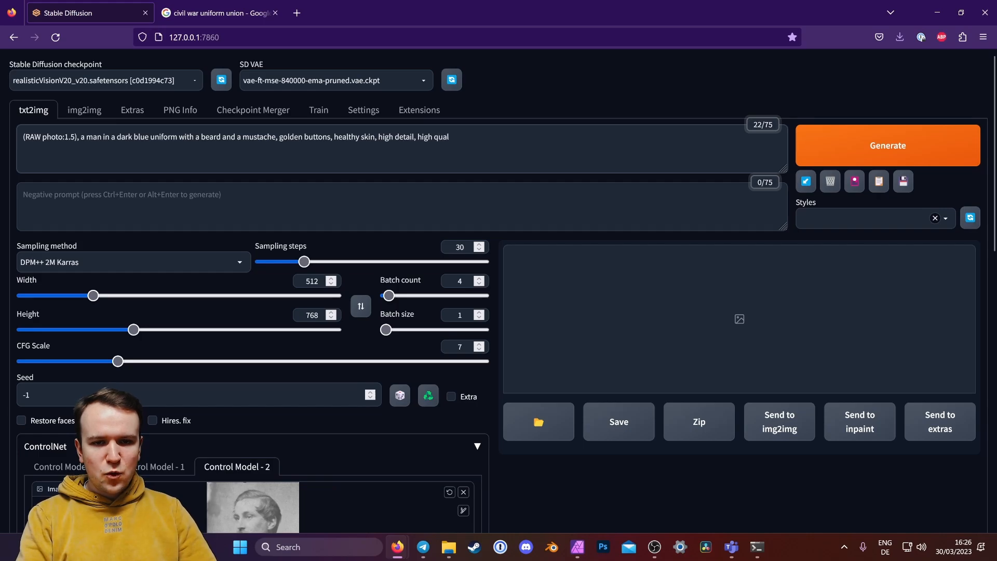
{"action": "type", "text": "ity, studio lighting"}
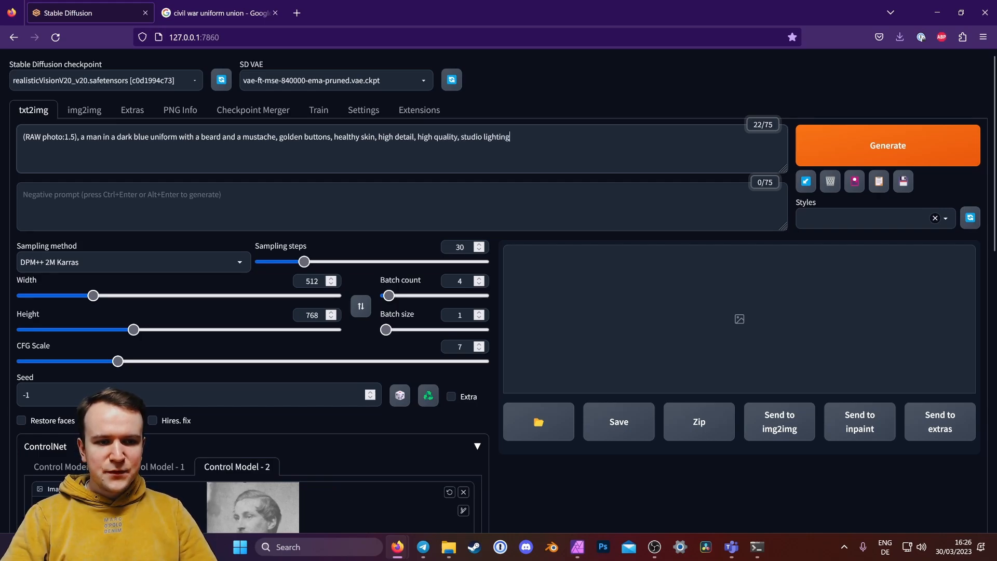
- Write a negative prompt excluding zombie, cgi, 3d, 2d, render, sketch, cartoon, drawing, illustration, anime, text, low quality, disfigured, (black and white:1.3), b&w, ugly colors, sick and pallid
{"action": "key", "text": "Tab"}
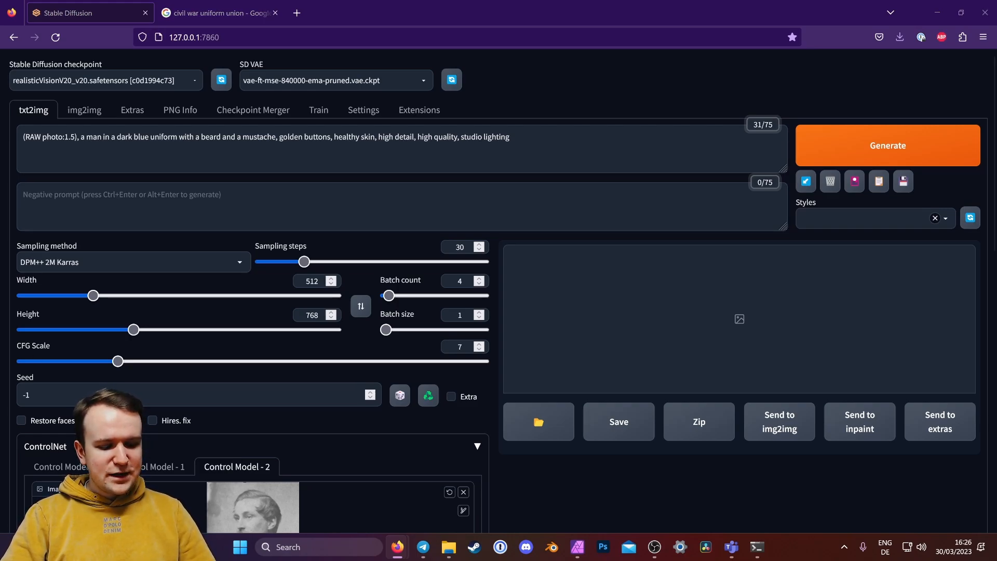
{"action": "type", "text": "zombie, cgi, 3d, 2d, render, sketch, cartoon, drawing, illustration, anime, text, cropped, out of frame, low quality, duplicate, morbid, mutilated, clone, disfigured, long neck, hard light, (black and white:1.3), b&w, saturated, pattern, saturated, ugly colors, sick, pallid"}
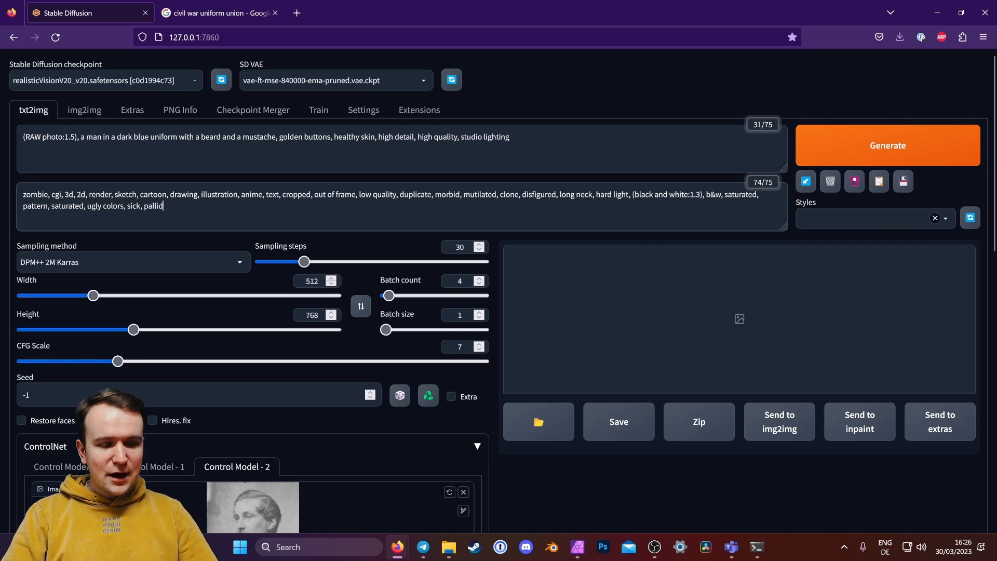
- Generate the txt2img batch with the current prompts and ControlNet models
{"action": "scroll", "coordinate": [500, 242], "scroll_direction": "down", "scroll_amount": 5}
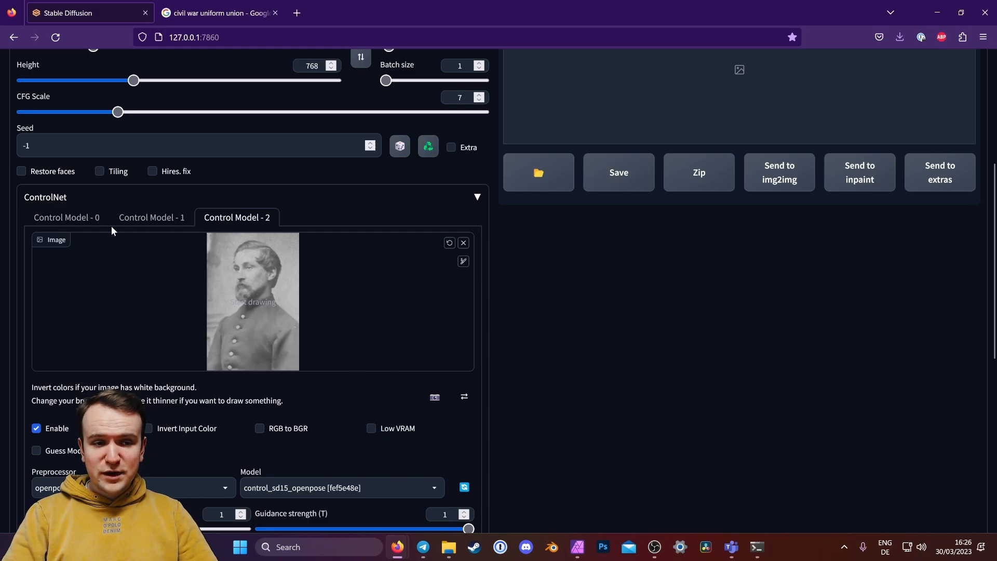
{"action": "scroll", "coordinate": [626, 370], "scroll_direction": "up", "scroll_amount": 5}
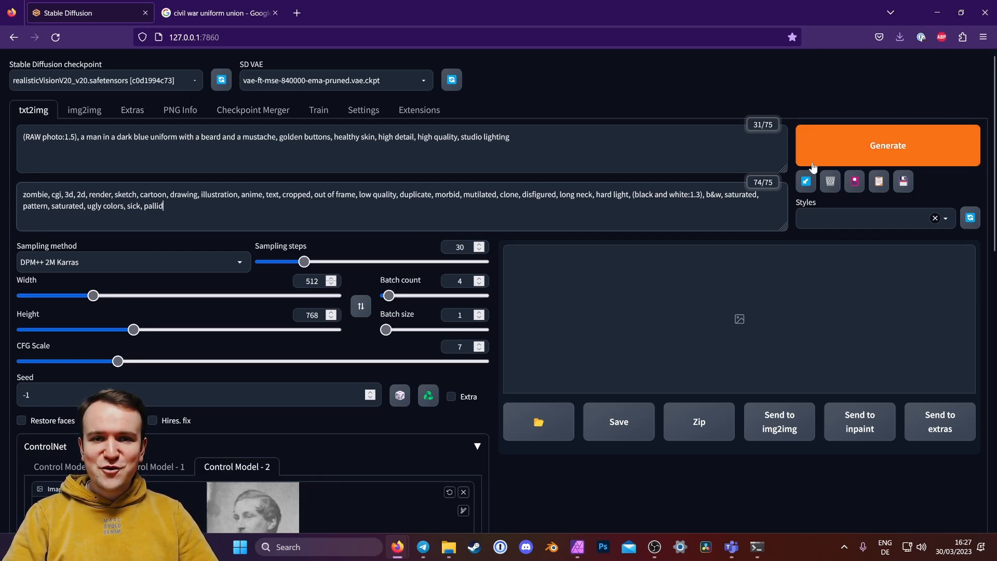
{"action": "left_click", "coordinate": [924, 136]}
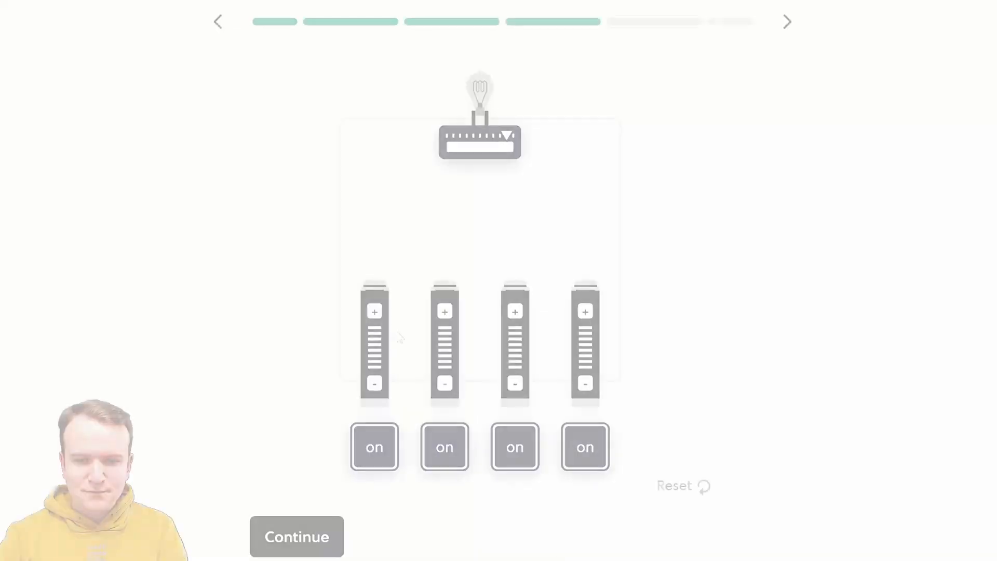
- In the Decision Box lesson, raise the weights of the first and second inputs to their maximum
{"action": "left_click", "coordinate": [374, 313]}
{"action": "left_click", "coordinate": [373, 313]}
{"action": "left_click", "coordinate": [372, 315]}
{"action": "left_click", "coordinate": [373, 316]}
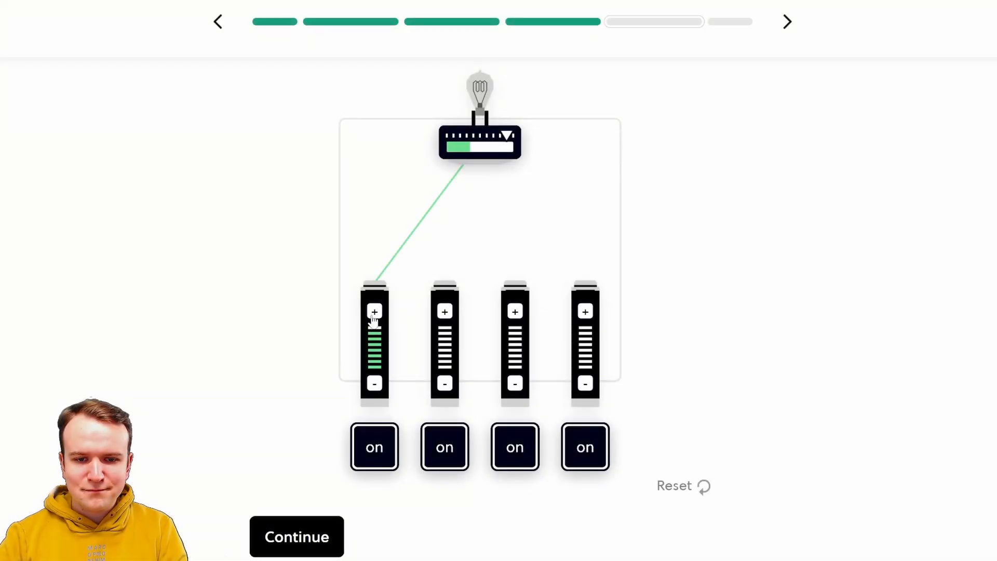
{"action": "left_click", "coordinate": [373, 315]}
{"action": "left_click", "coordinate": [447, 313]}
{"action": "left_click", "coordinate": [447, 313]}
{"action": "left_click", "coordinate": [445, 311]}
{"action": "left_click", "coordinate": [445, 312]}
{"action": "left_click", "coordinate": [445, 312]}
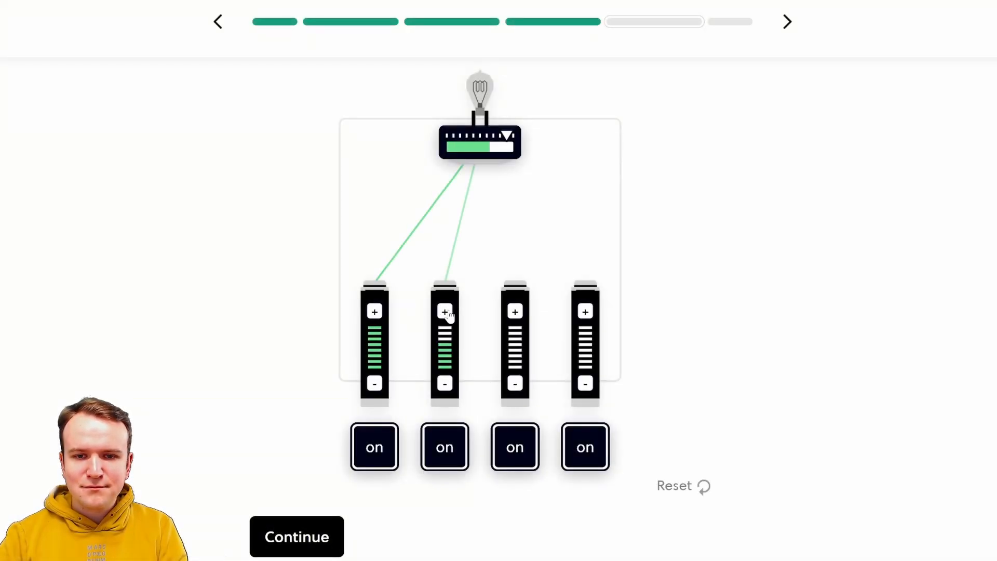
{"action": "left_click", "coordinate": [444, 312]}
{"action": "left_click", "coordinate": [445, 311]}
- Raise the third input's weight to two bars to light the bulb, and continue the lesson
{"action": "left_click", "coordinate": [515, 311]}
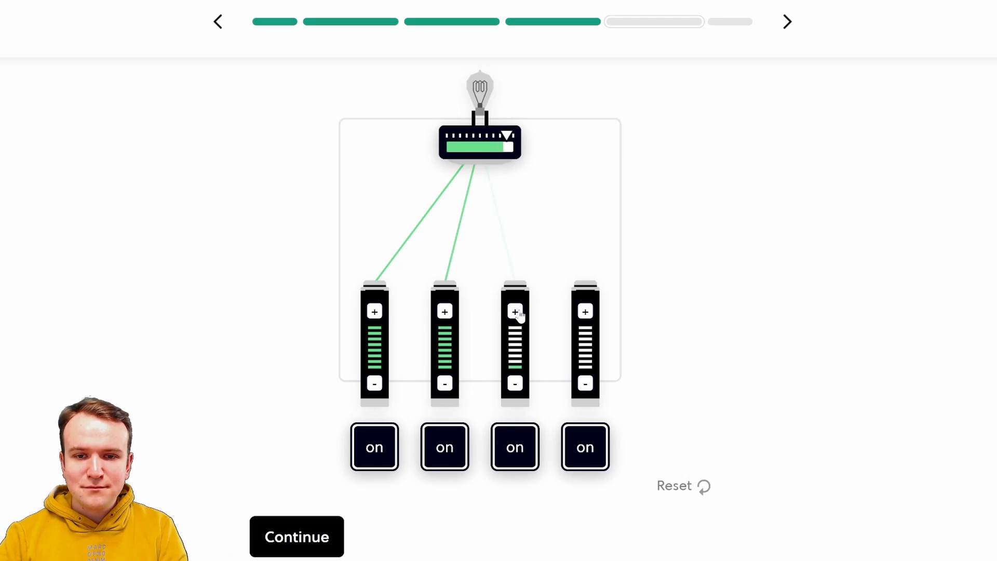
{"action": "left_click", "coordinate": [514, 311]}
{"action": "left_click", "coordinate": [306, 537]}
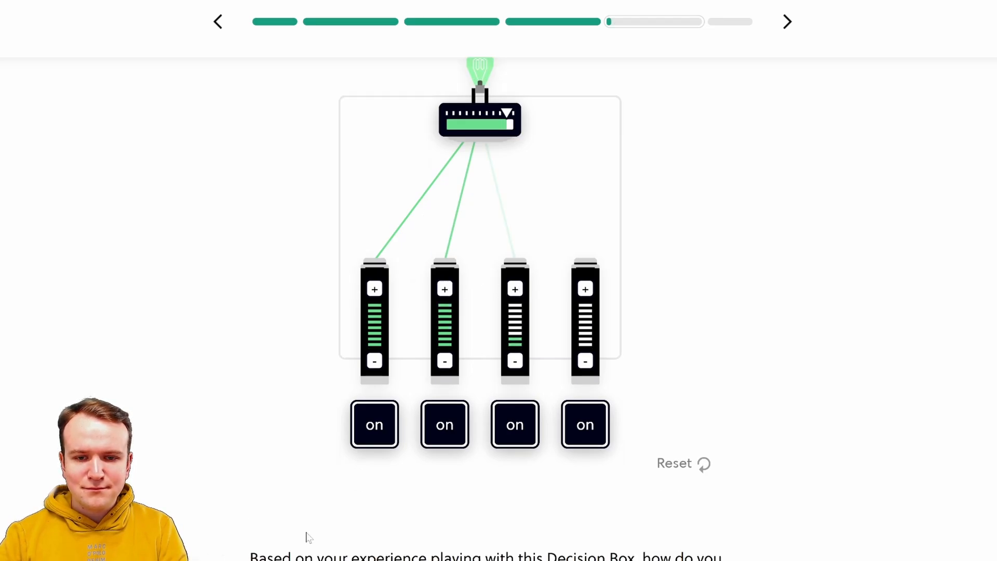
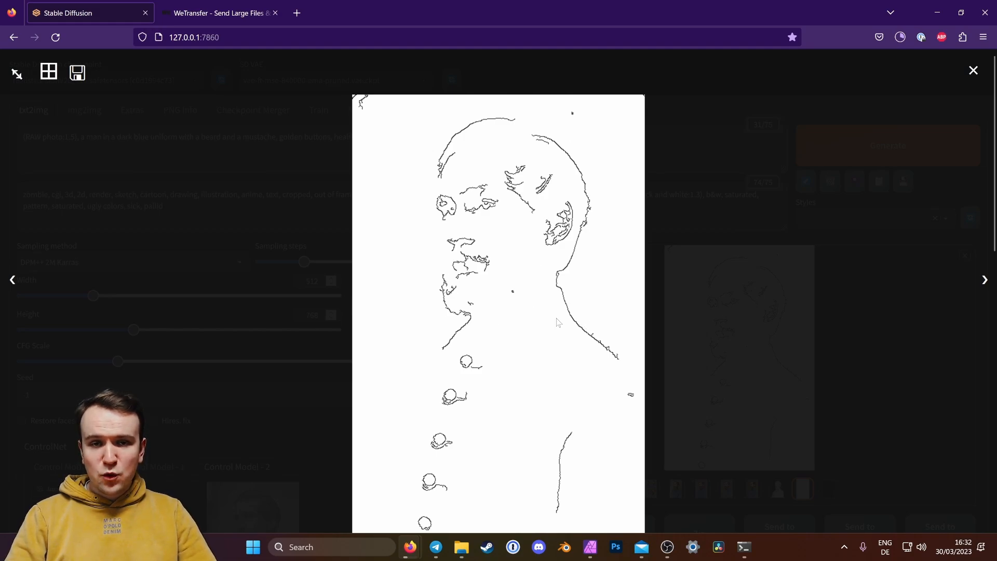
- Advance the full-size result viewer from the canny edge map to the openpose skeleton
{"action": "key", "text": "Right"}
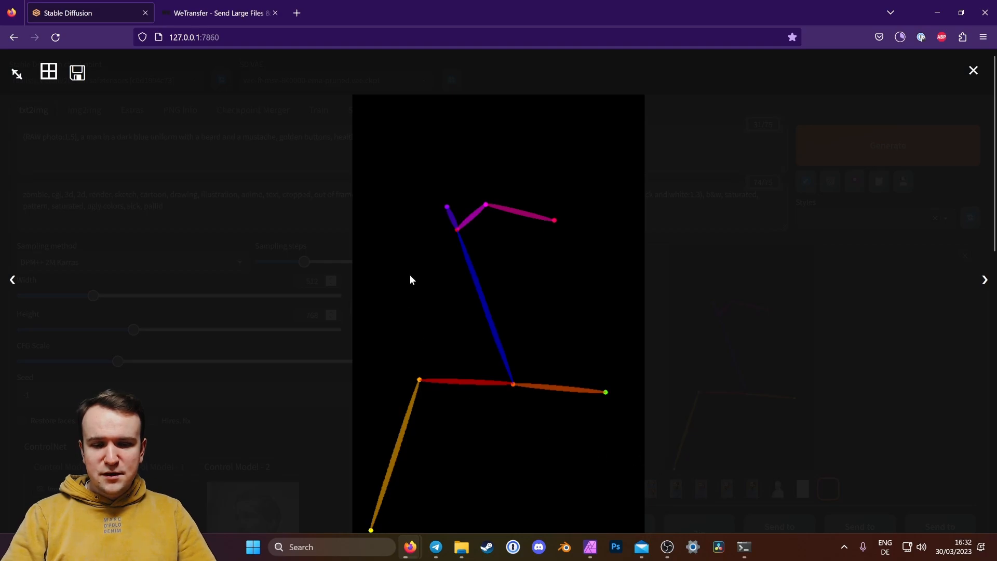
- Save the openpose skeleton image as OpenPose in the Photo Restoration folder
{"action": "right_click", "coordinate": [478, 228]}
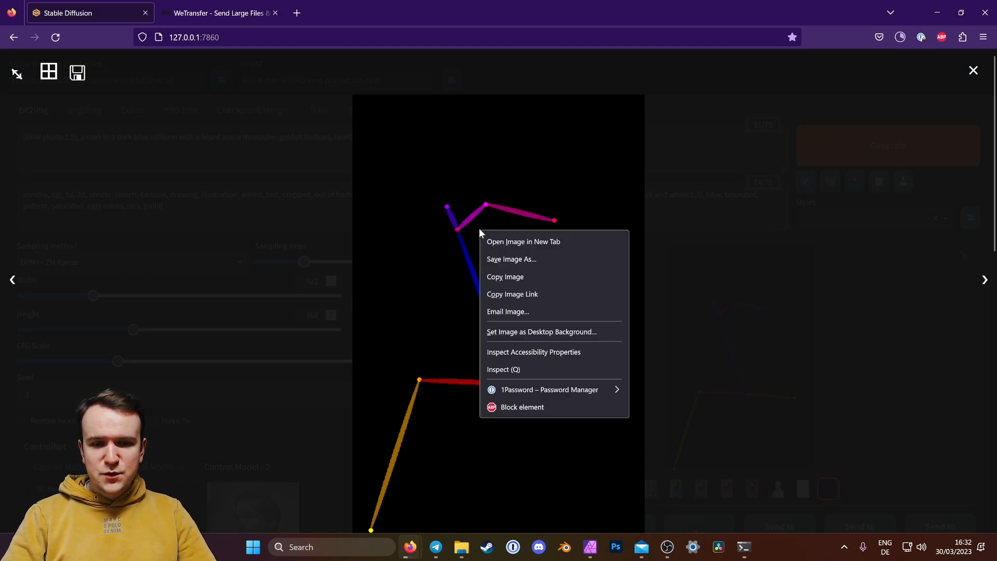
{"action": "left_click", "coordinate": [496, 259]}
{"action": "type", "text": "OpenPose"}
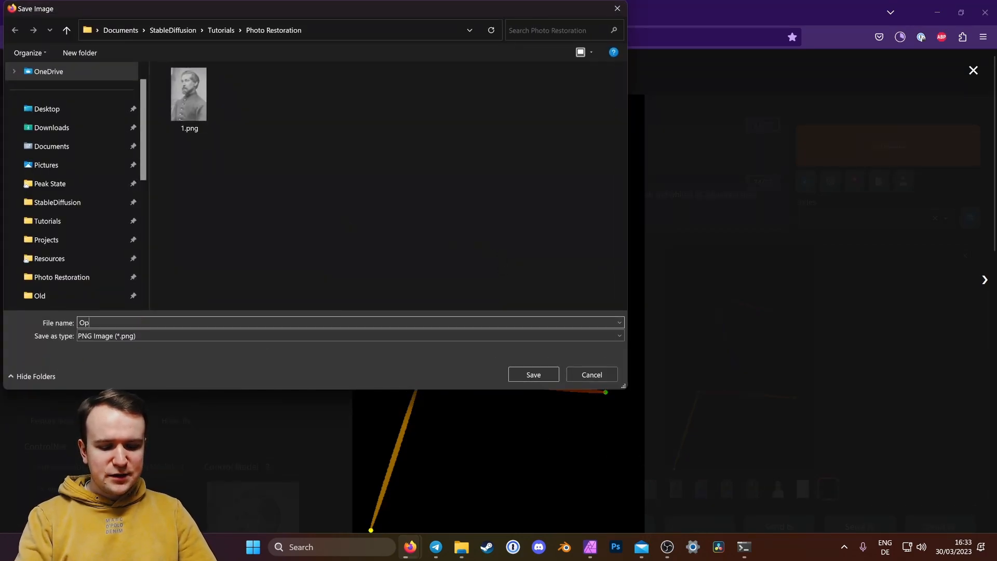
{"action": "left_click", "coordinate": [535, 375]}
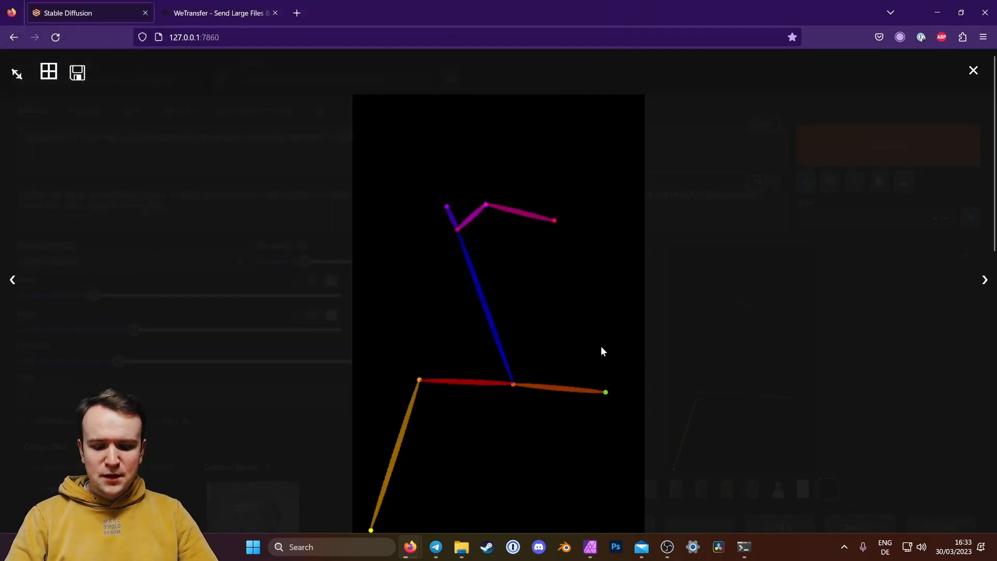
- Bring up the depth map in the full-size viewer and save it as Depth in the Photo Restoration folder
{"action": "key", "text": "Right"}
{"action": "key", "text": "Right"}
{"action": "right_click", "coordinate": [522, 319]}
{"action": "left_click", "coordinate": [538, 347]}
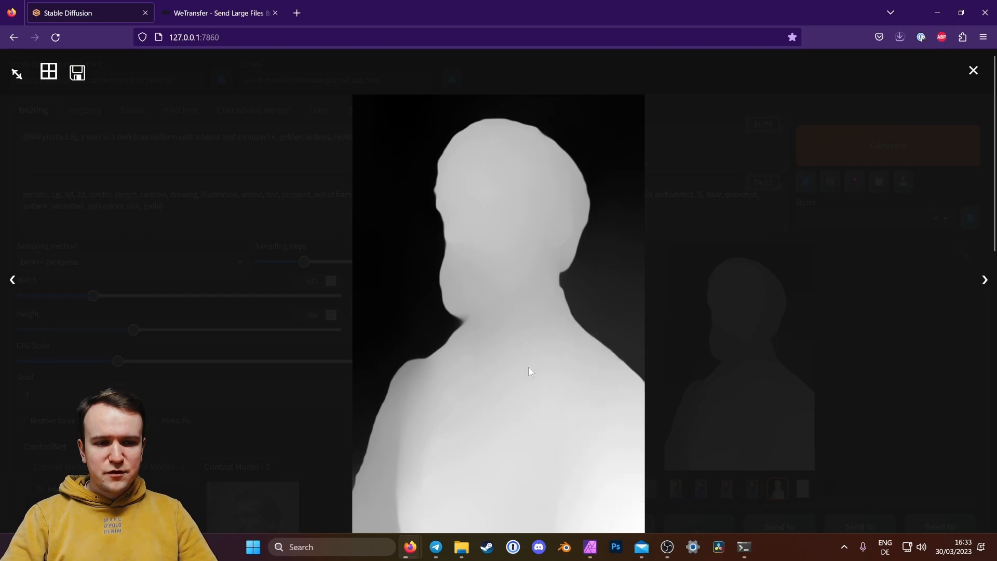
{"action": "type", "text": "Depth"}
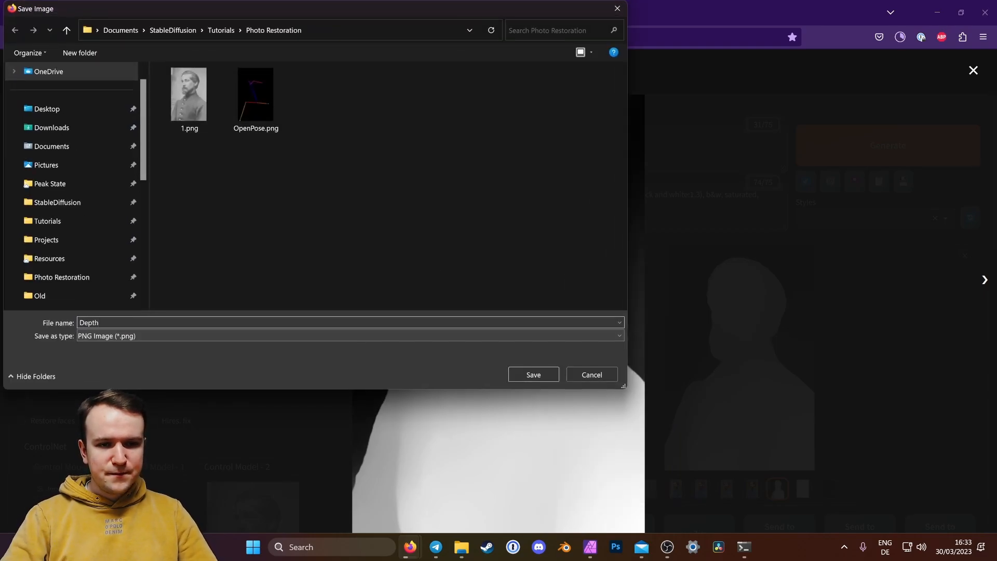
{"action": "left_click", "coordinate": [547, 375]}
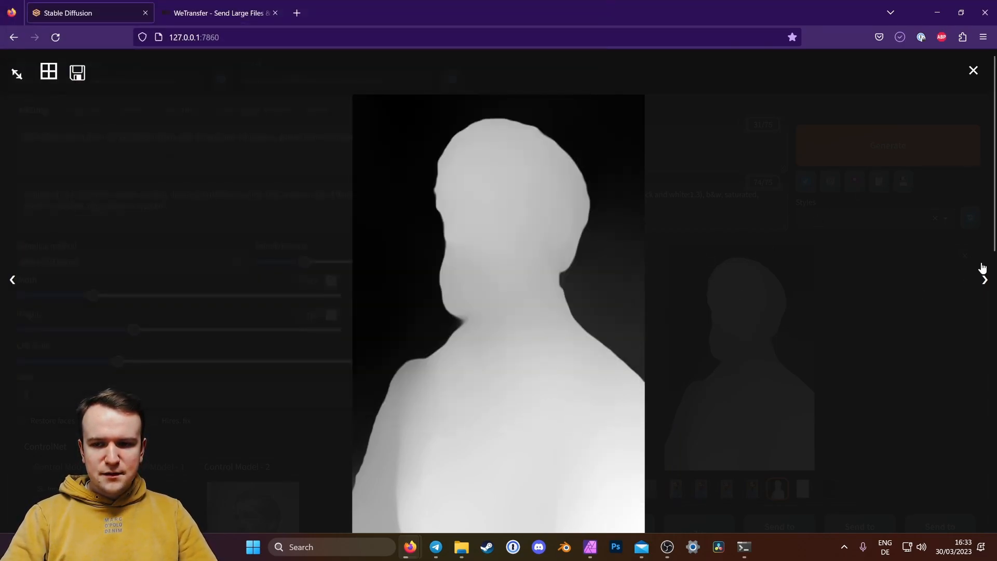
- Inspect the canny edge map, and compare the four generated portraits at full size
{"action": "left_click", "coordinate": [985, 281]}
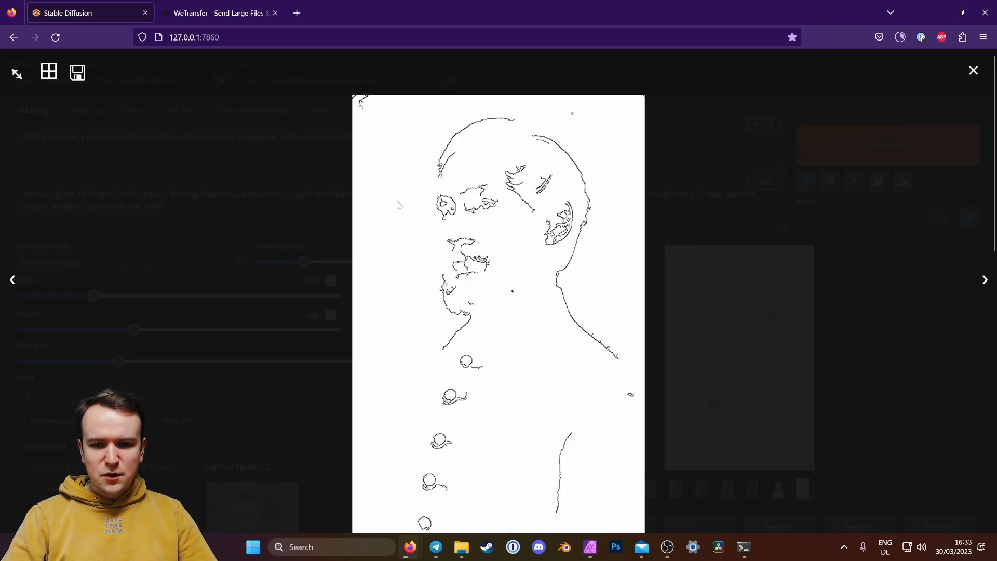
{"action": "left_click", "coordinate": [646, 294]}
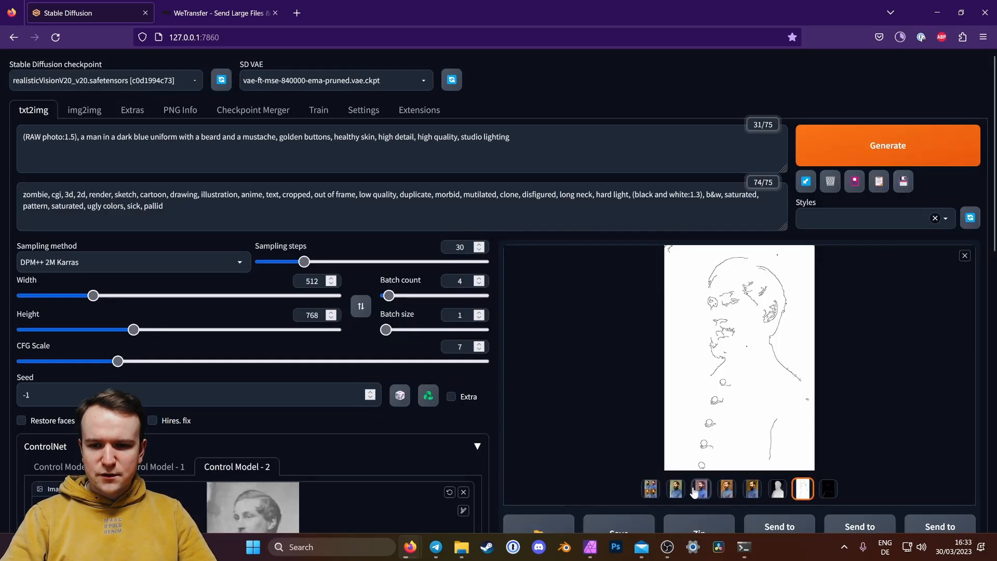
{"action": "left_click", "coordinate": [676, 491]}
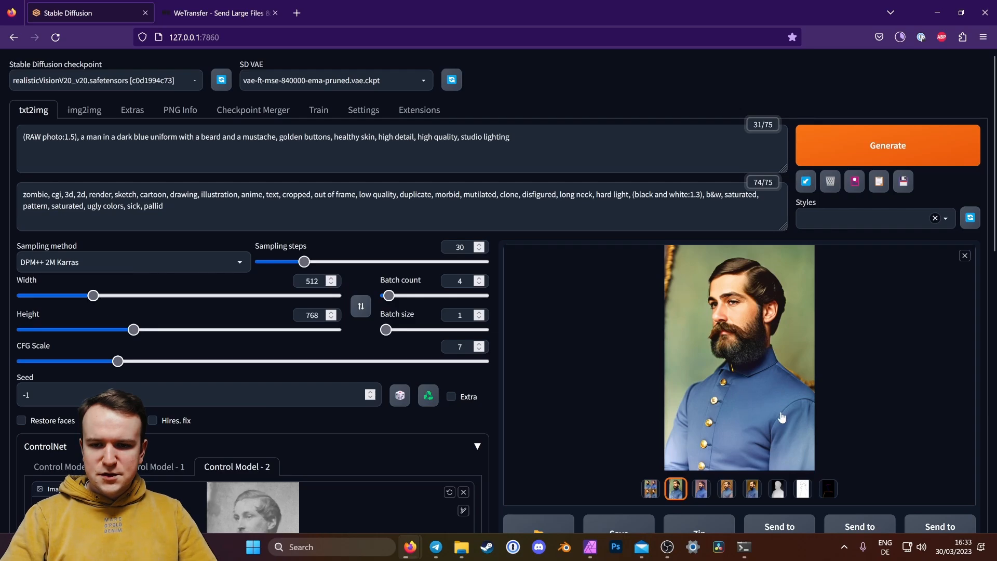
{"action": "scroll", "coordinate": [781, 415], "scroll_direction": "down", "scroll_amount": 1}
{"action": "left_click", "coordinate": [744, 318]}
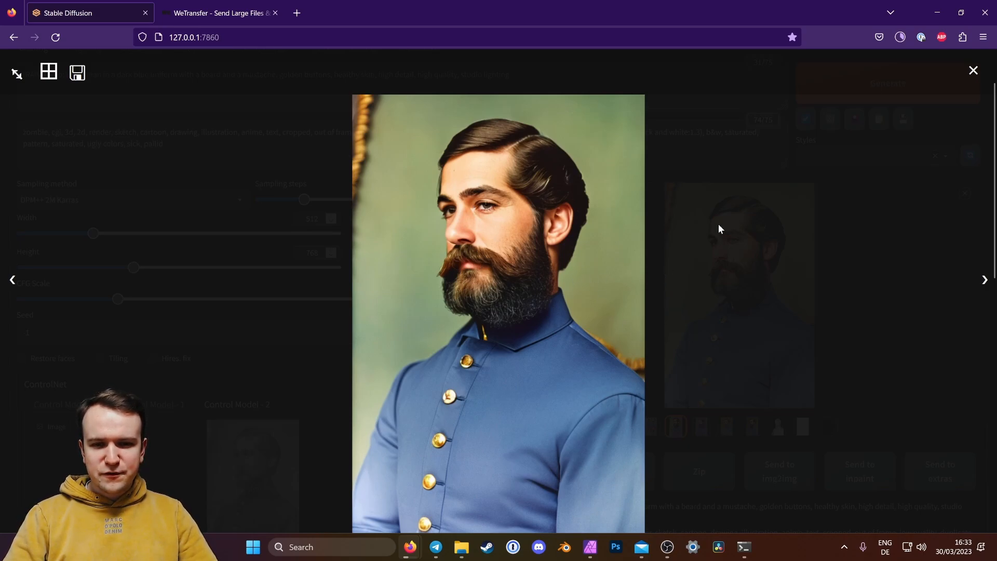
{"action": "key", "text": "Right"}
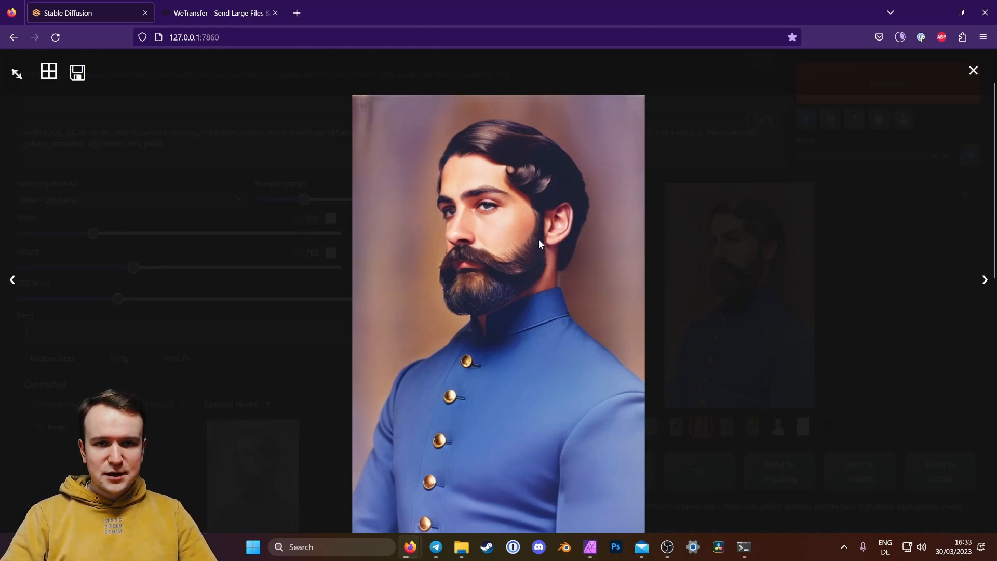
{"action": "key", "text": "Right"}
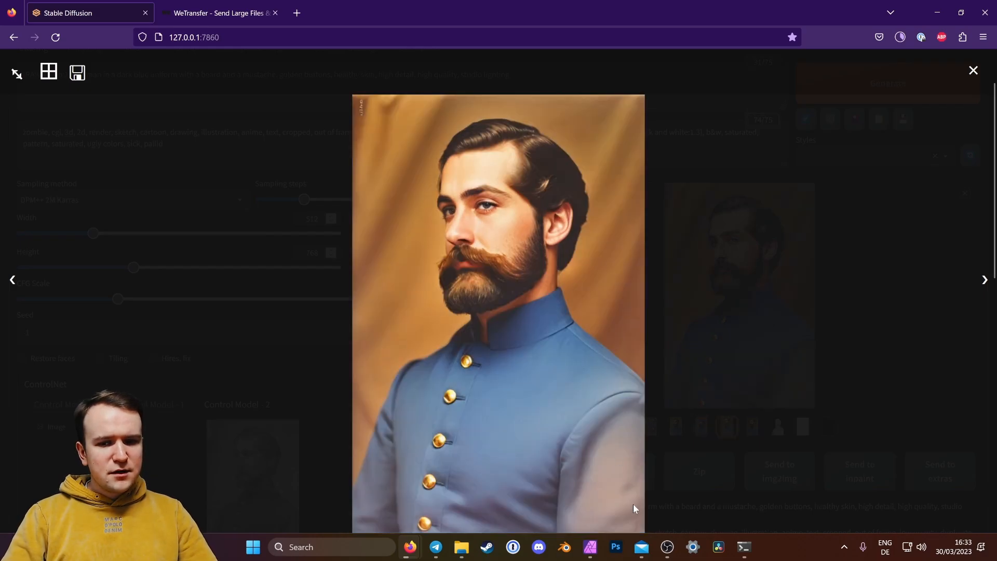
{"action": "key", "text": "Right"}
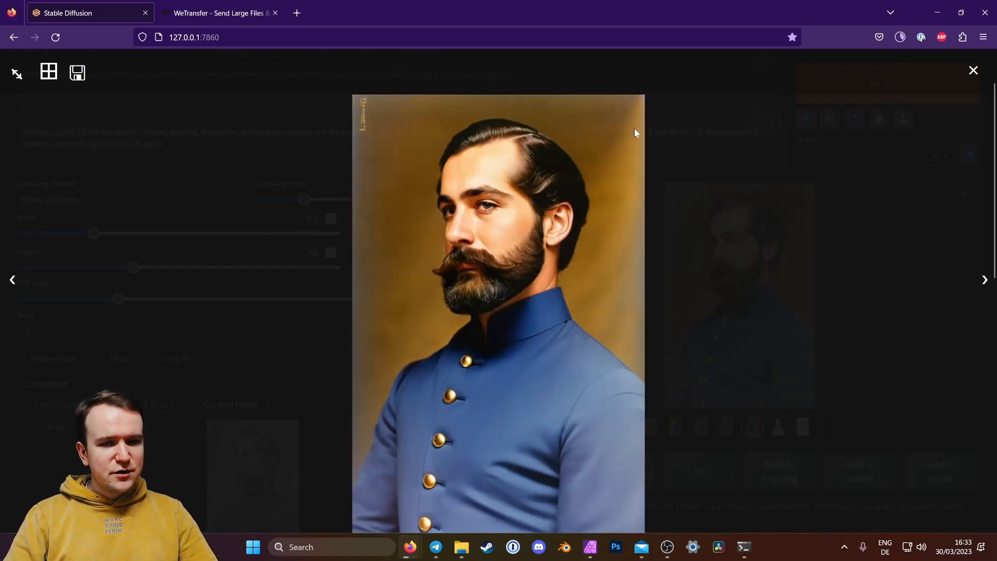
{"action": "left_click", "coordinate": [760, 245]}
- Replace the image in Control Model - 2 with OpenPose.png and set its preprocessor to none
{"action": "scroll", "coordinate": [506, 315], "scroll_direction": "down", "scroll_amount": 1}
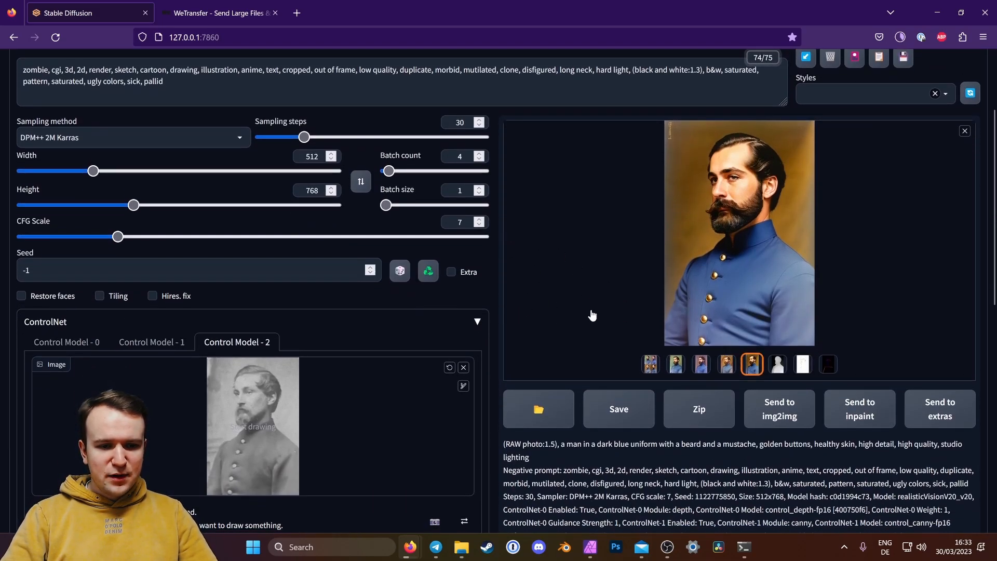
{"action": "scroll", "coordinate": [571, 312], "scroll_direction": "down", "scroll_amount": 3}
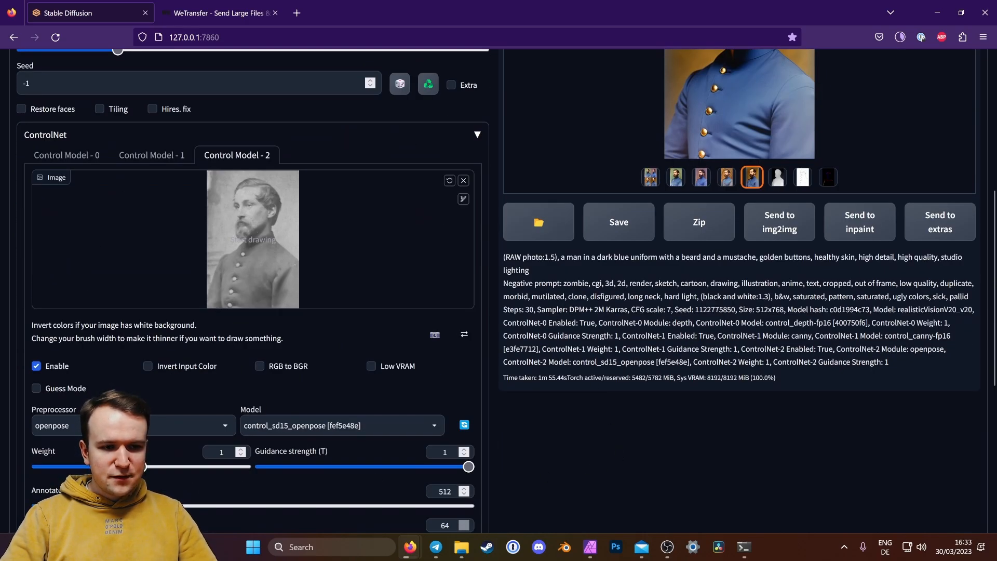
{"action": "left_click", "coordinate": [463, 180]}
{"action": "left_click", "coordinate": [346, 223]}
{"action": "left_click", "coordinate": [447, 130]}
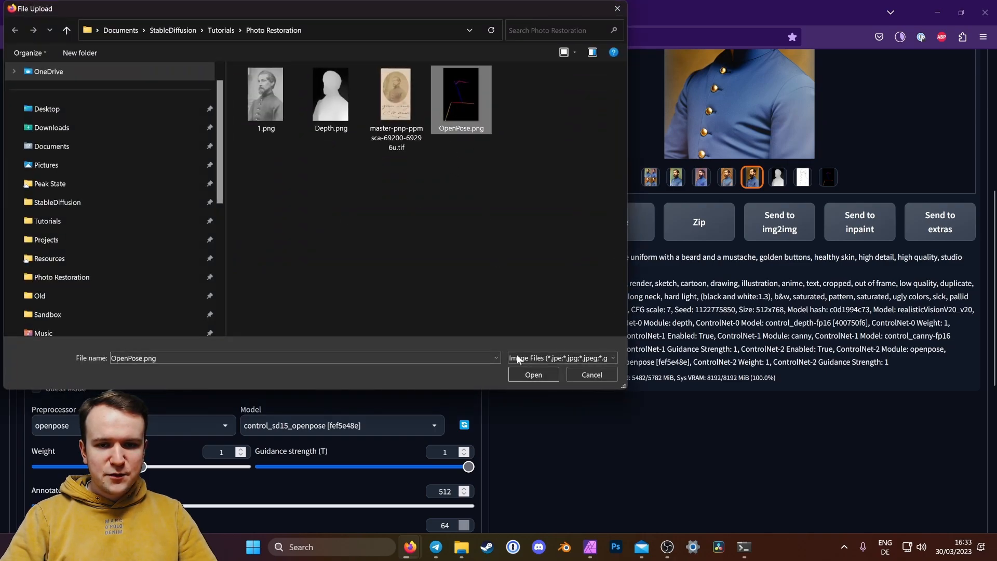
{"action": "left_click", "coordinate": [534, 374]}
{"action": "left_click", "coordinate": [74, 431]}
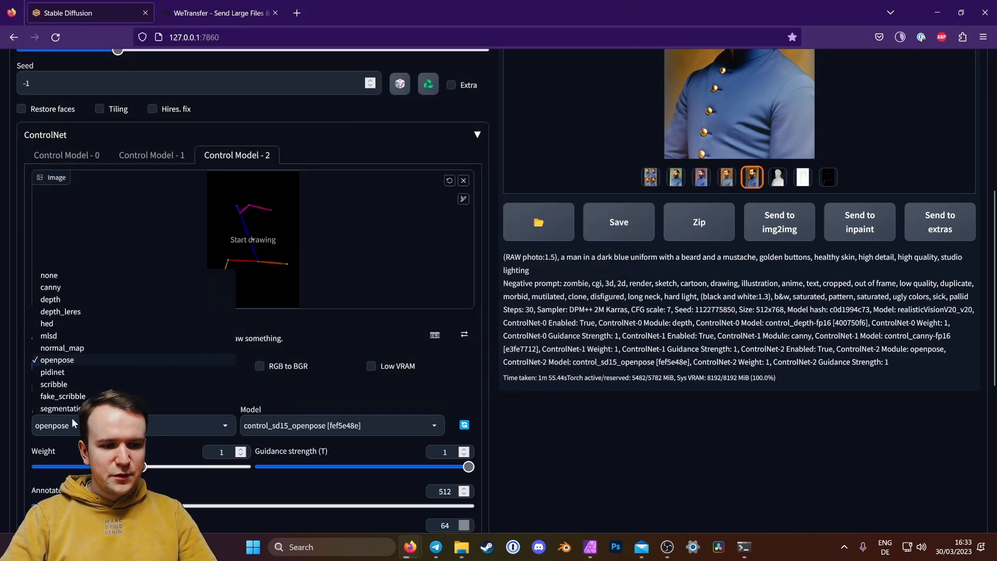
{"action": "left_click", "coordinate": [58, 277]}
- Replace the image in Control Model - 0 with Depth.png and set its preprocessor to none
{"action": "left_click", "coordinate": [102, 164]}
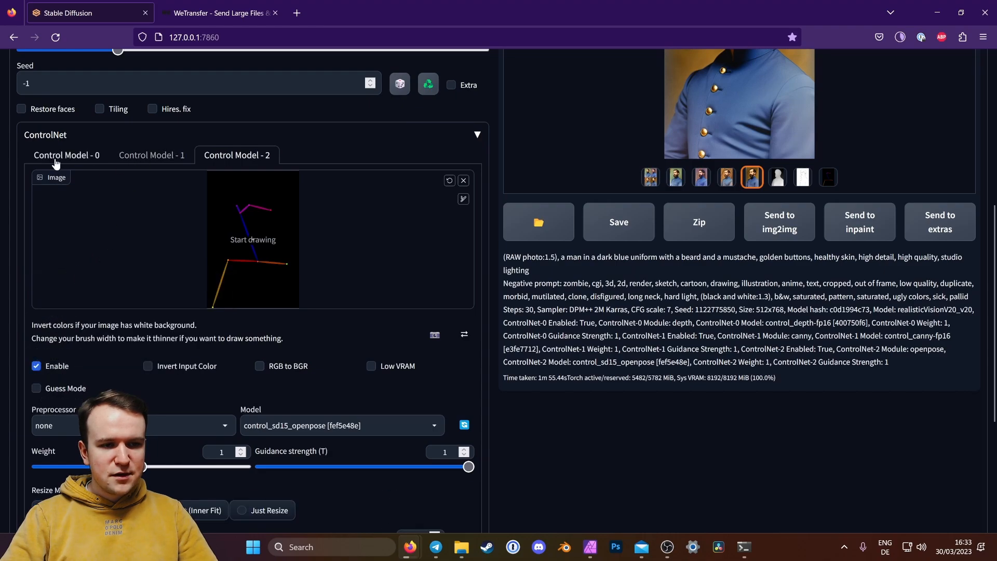
{"action": "left_click", "coordinate": [464, 181]}
{"action": "left_click", "coordinate": [347, 217]}
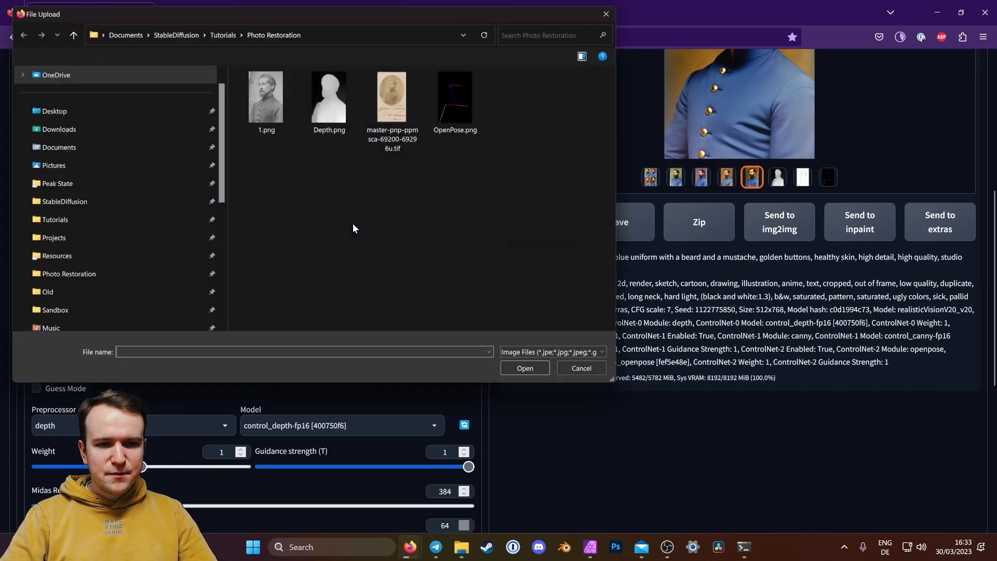
{"action": "left_click", "coordinate": [335, 102]}
{"action": "left_click", "coordinate": [535, 373]}
{"action": "left_click", "coordinate": [151, 426]}
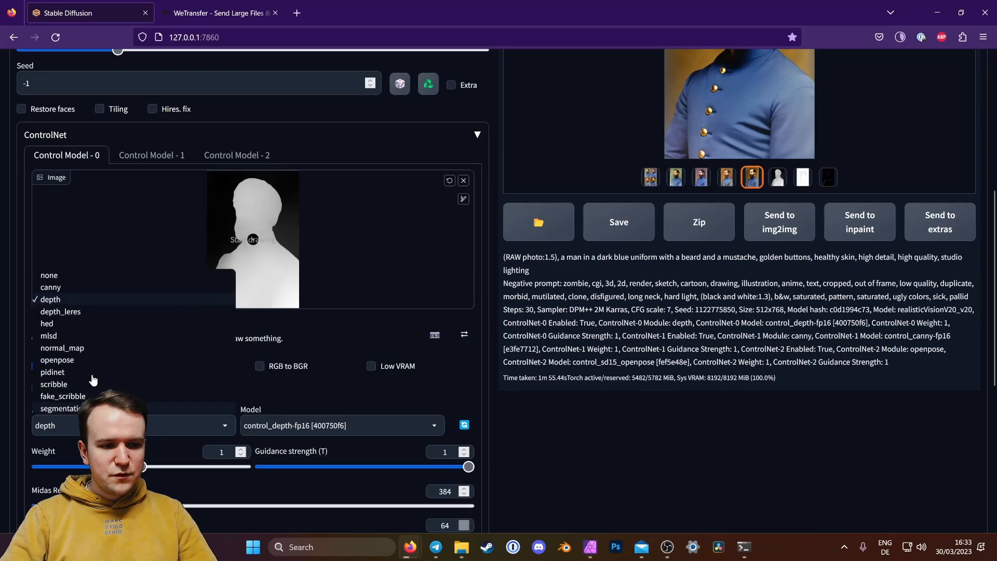
{"action": "left_click", "coordinate": [70, 276]}
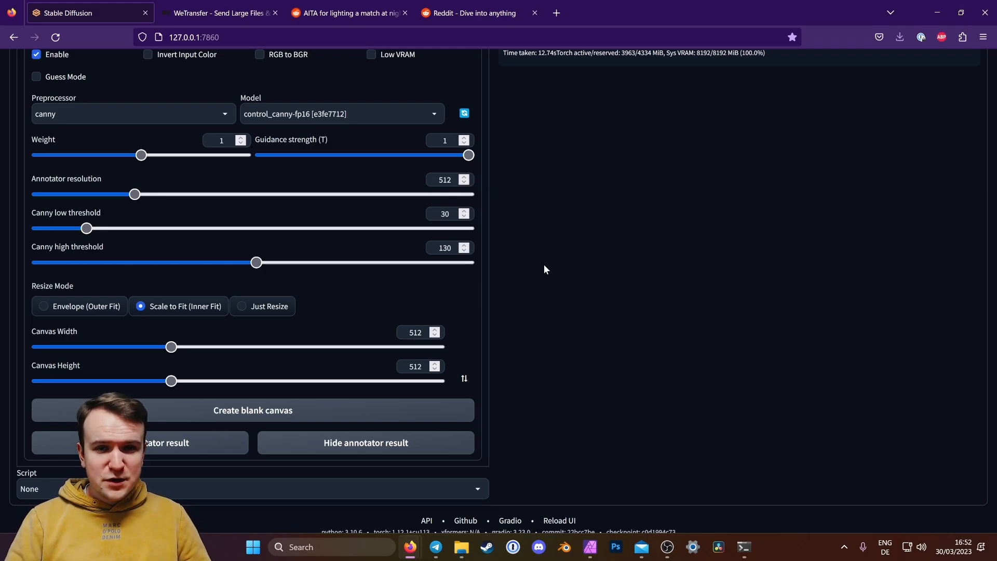
- Set the canny low threshold to 40 and the canny high threshold to 70
{"action": "double_click", "coordinate": [445, 214]}
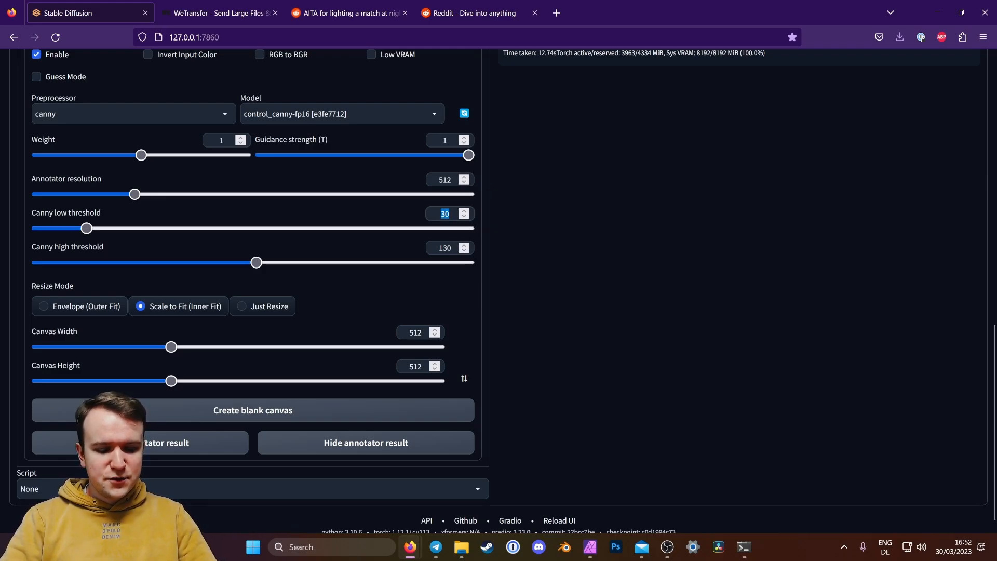
{"action": "type", "text": "40"}
{"action": "key", "text": "Tab"}
{"action": "type", "text": "70"}
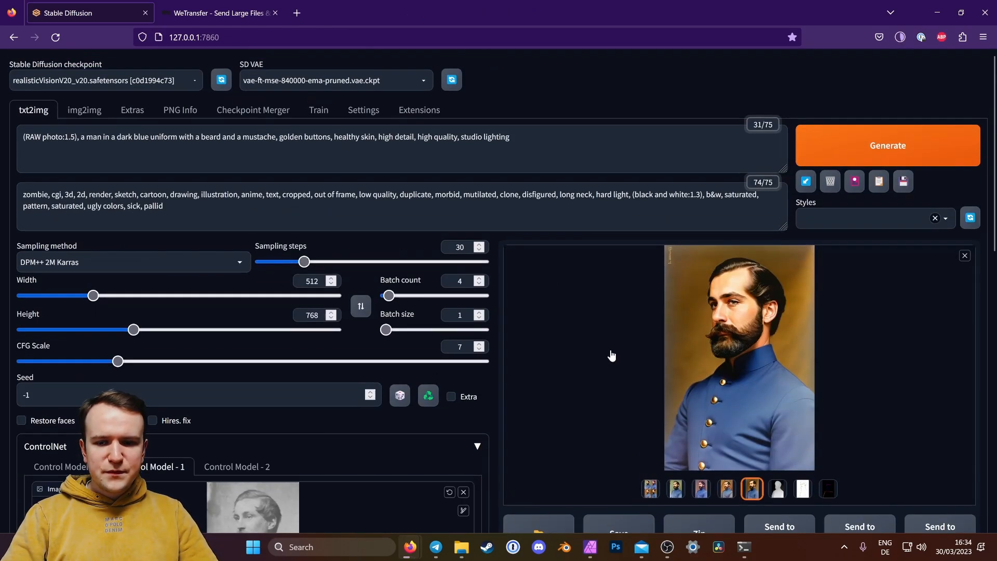
- Switch to Affinity Photo to check the original portrait's background and beard, and return to Stable Diffusion
{"action": "scroll", "coordinate": [612, 351], "scroll_direction": "down", "scroll_amount": 5}
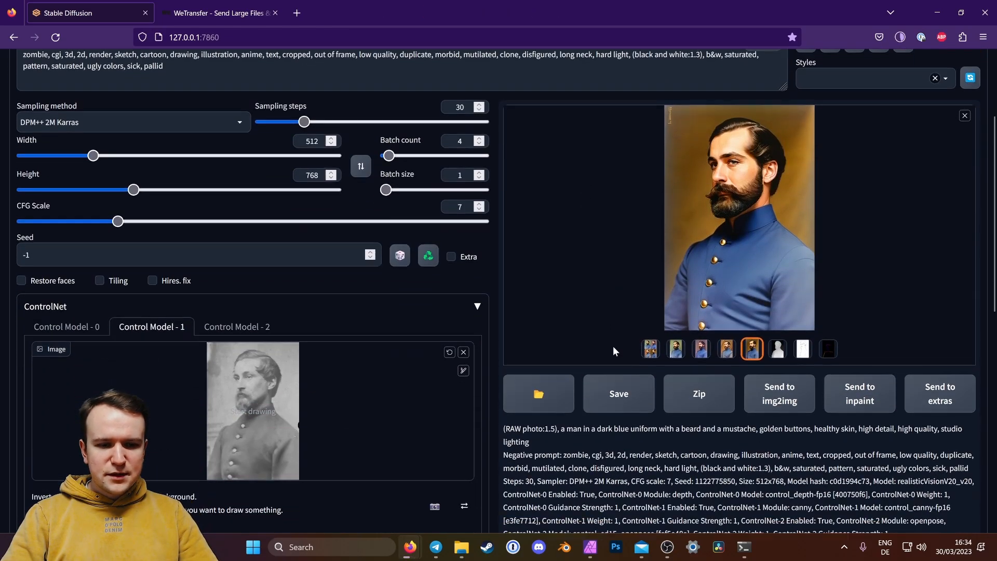
{"action": "left_click", "coordinate": [590, 546]}
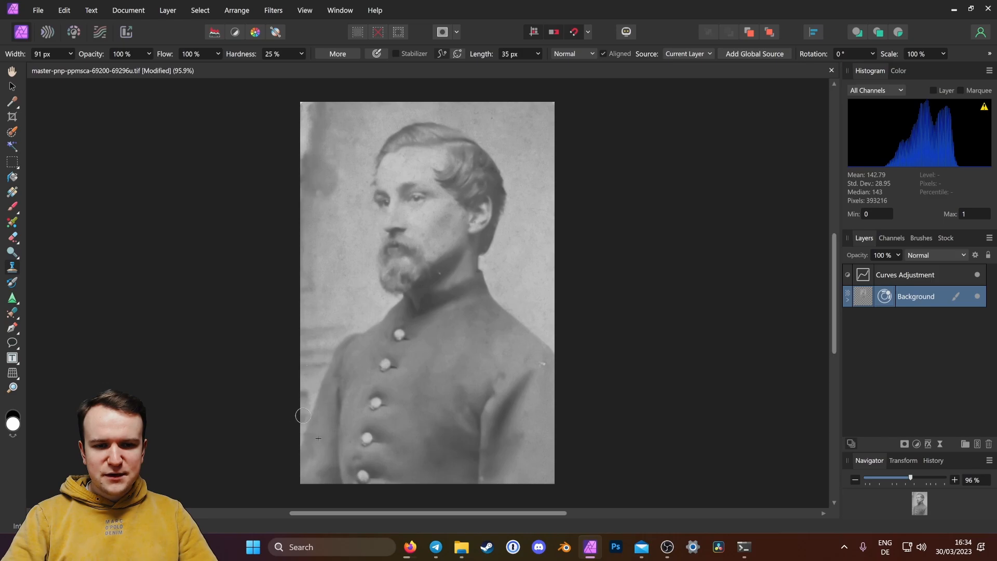
{"action": "left_click", "coordinate": [12, 86]}
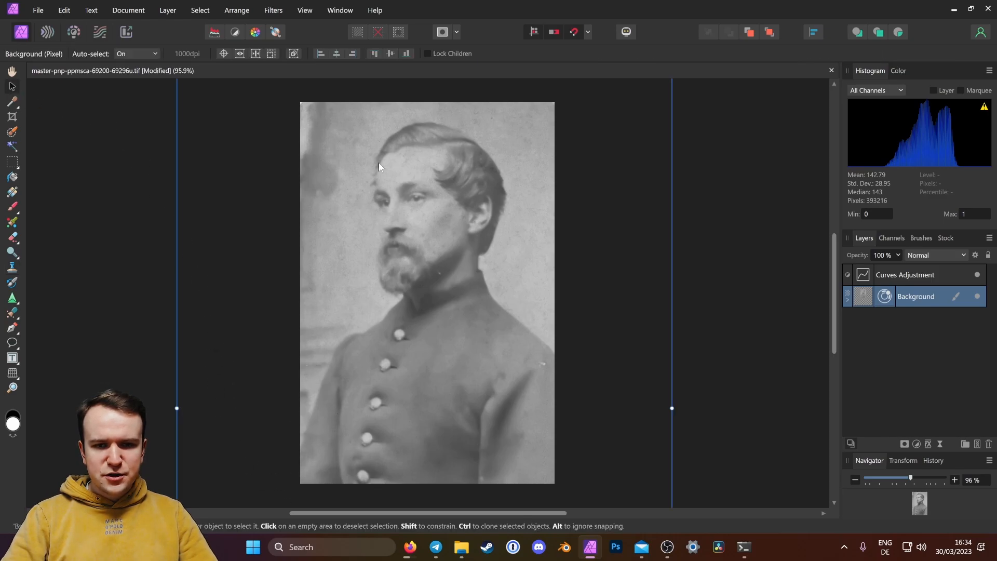
{"action": "mouse_move", "coordinate": [410, 547]}
{"action": "left_click", "coordinate": [360, 486]}
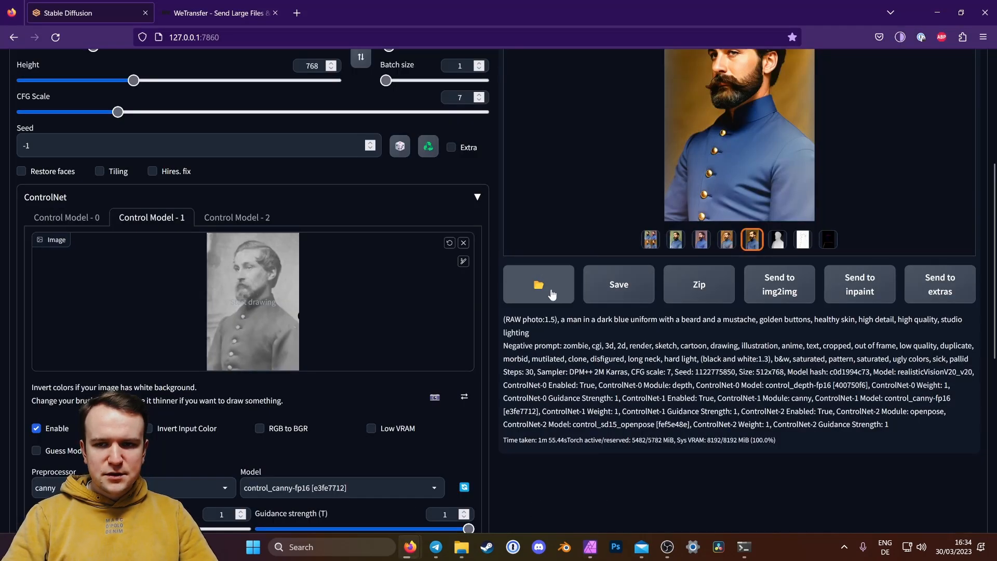
- Insert "background is wallpaper," before "golden buttons" in the positive prompt
{"action": "scroll", "coordinate": [552, 295], "scroll_direction": "up", "scroll_amount": 4}
{"action": "left_click", "coordinate": [280, 74]}
{"action": "type", "text": "background i"}
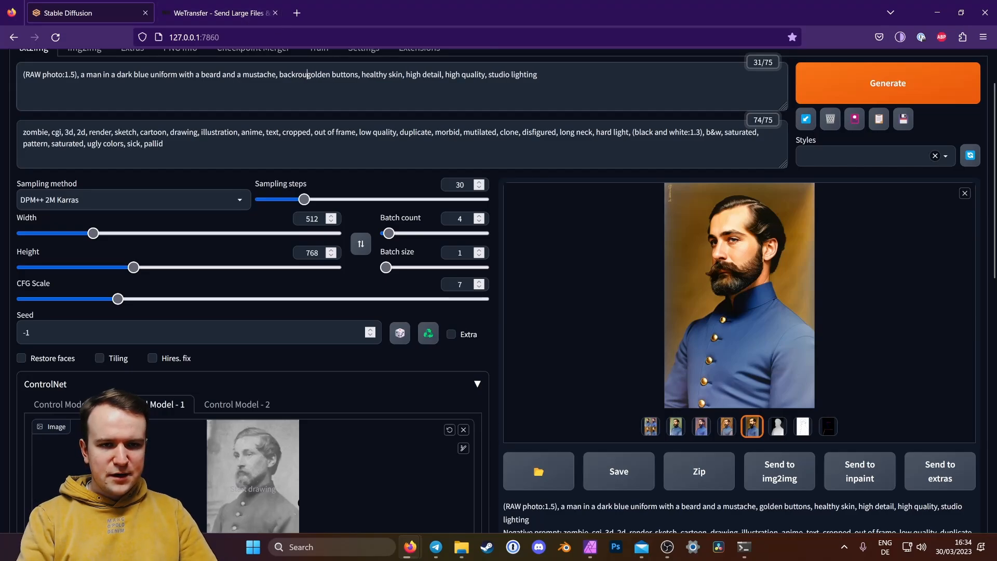
{"action": "type", "text": "s wallpaper, "}
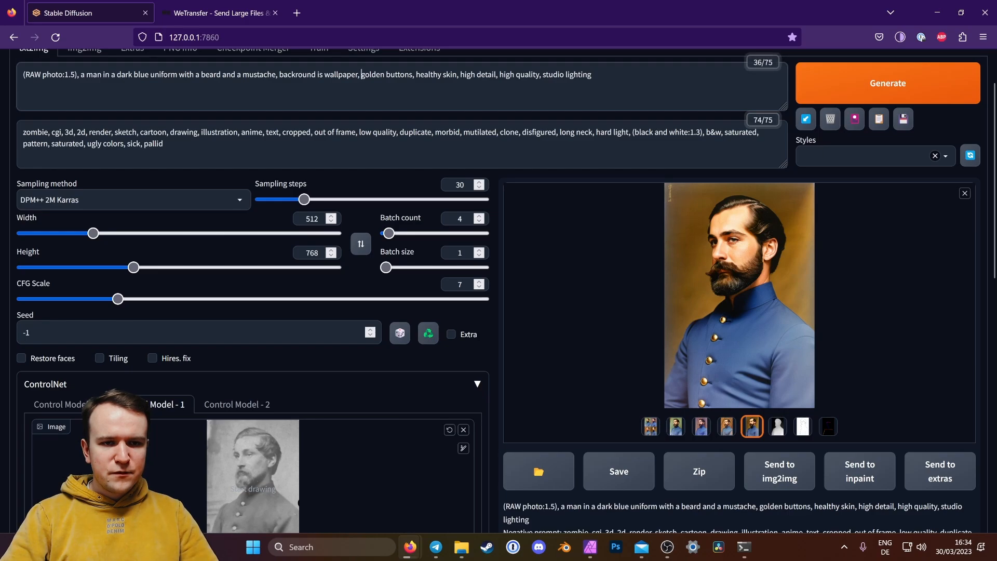
{"action": "type", "text": "g"}
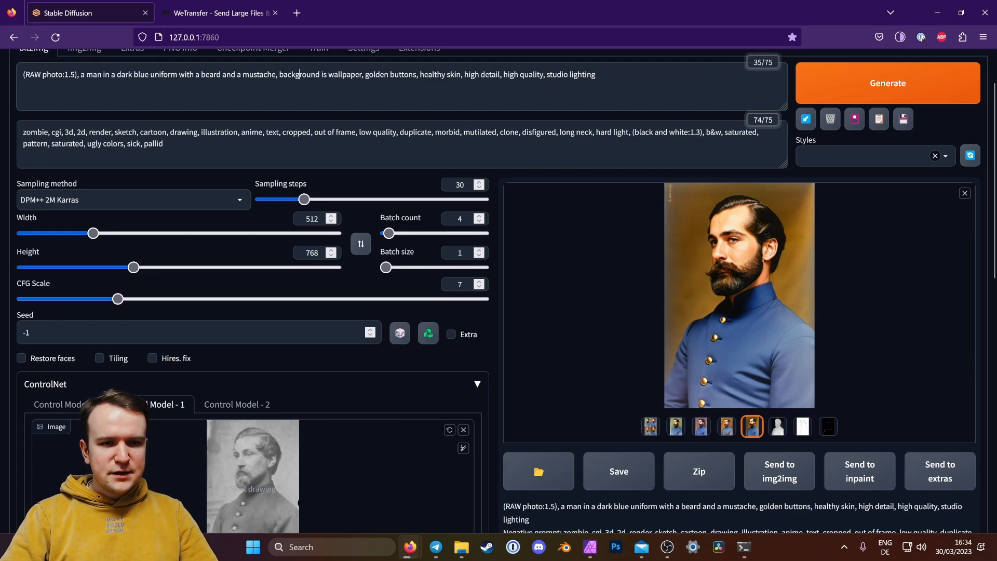
- Replace "beard and a mustache" in the positive prompt with "goatee, clean shaven cheeks"
{"action": "left_click_drag", "start_coordinate": [201, 74], "coordinate": [276, 75]}
{"action": "type", "text": "goatee,"}
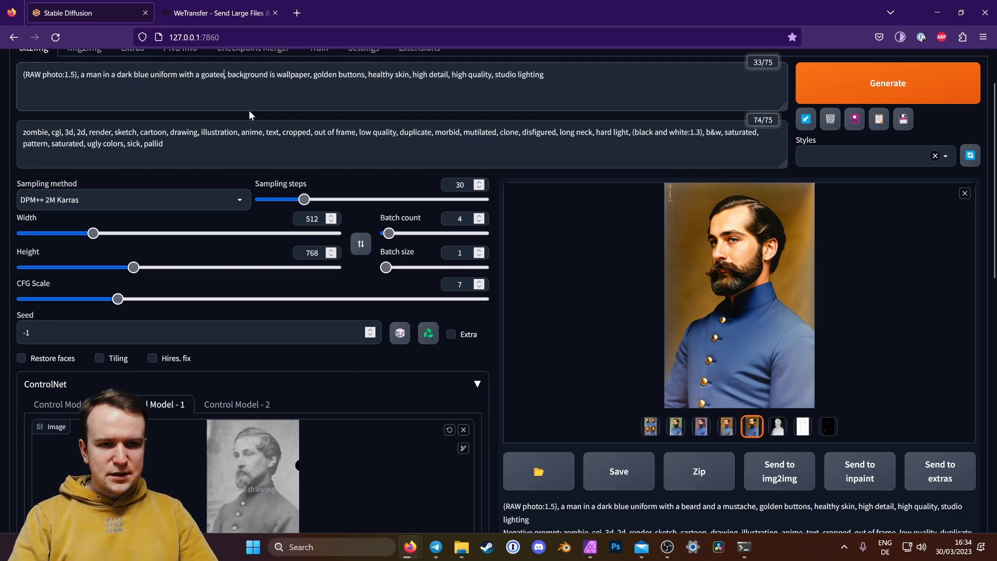
{"action": "type", "text": " clean shaven cheeks"}
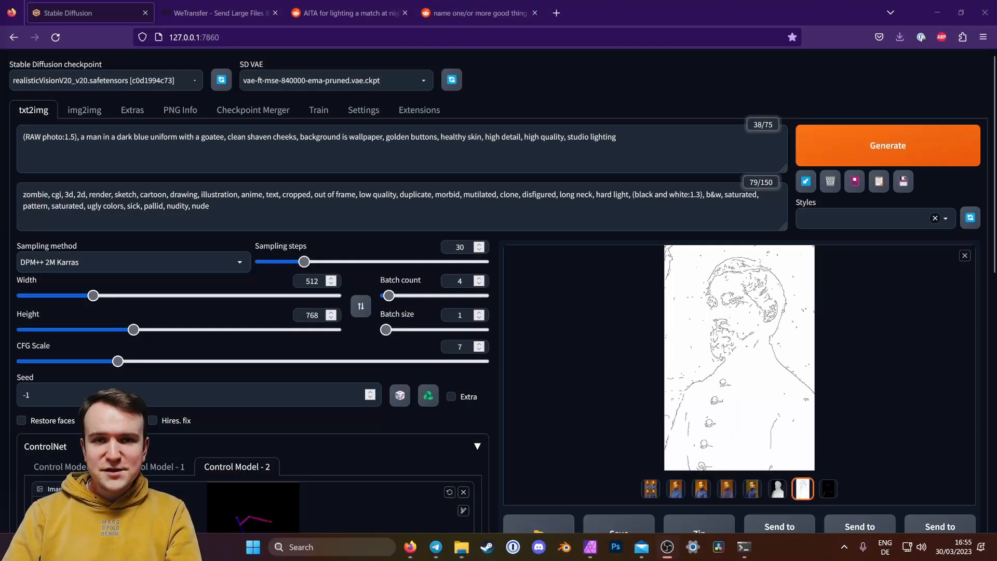
- Examine the new canny edge map at full size, and open the first generated portrait in the full-size viewer
{"action": "left_click", "coordinate": [717, 386]}
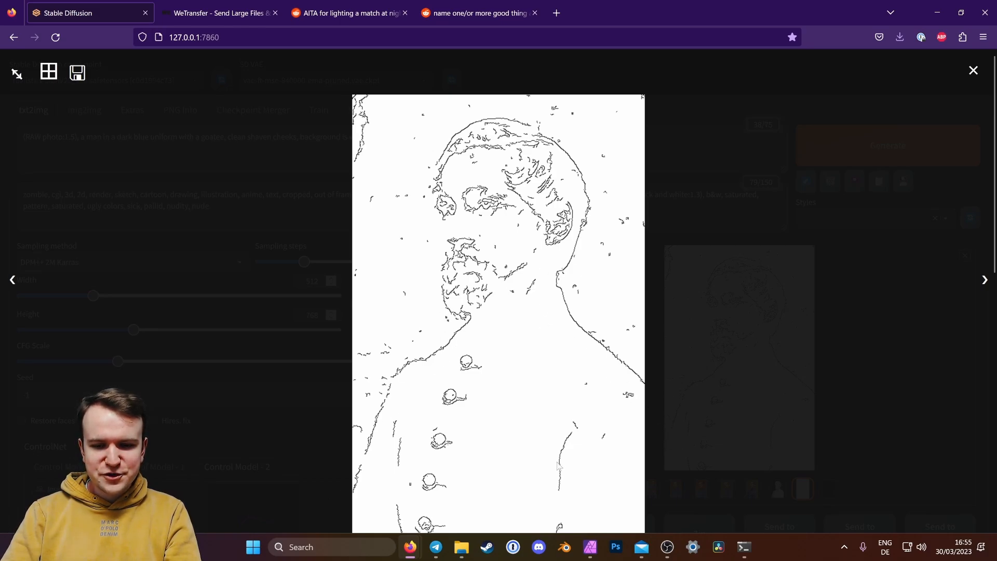
{"action": "left_click", "coordinate": [832, 182]}
{"action": "left_click", "coordinate": [672, 489]}
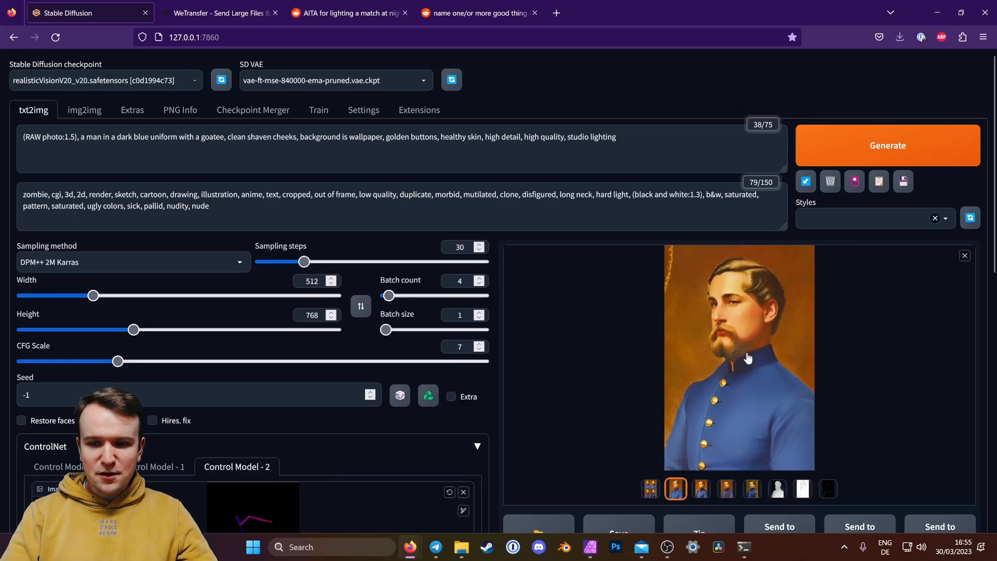
{"action": "left_click", "coordinate": [748, 358]}
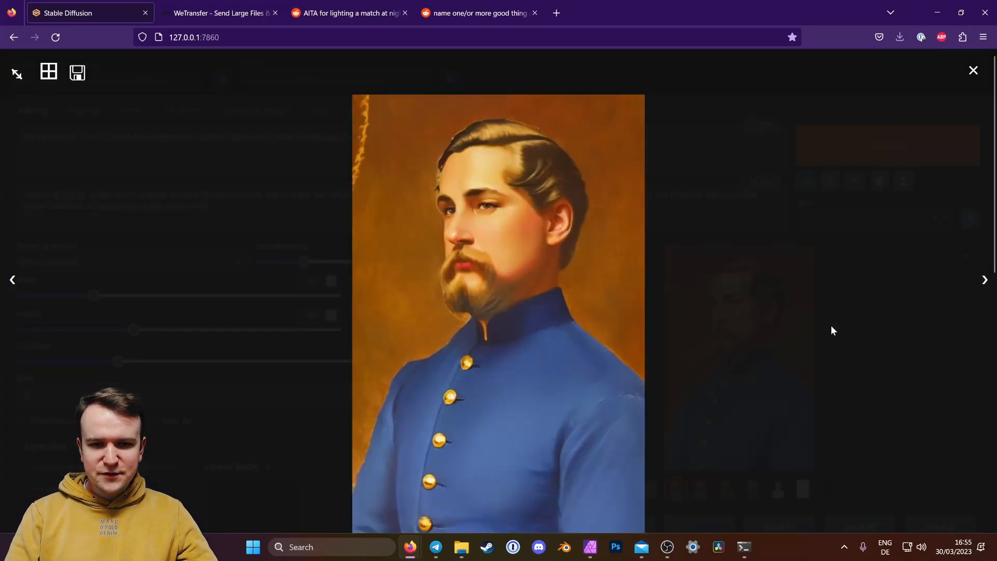
- Browse the generated portraits at full size and copy the one with the blue uniform and full blond goatee against a mottled golden-brown background
{"action": "key", "text": "Right"}
{"action": "key", "text": "Right"}
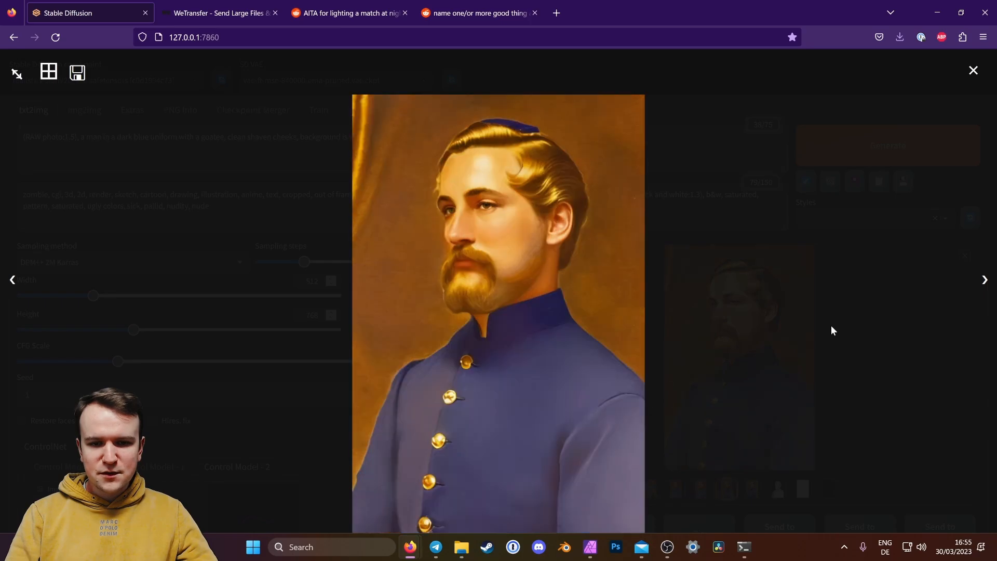
{"action": "key", "text": "Right"}
{"action": "key", "text": "Right"}
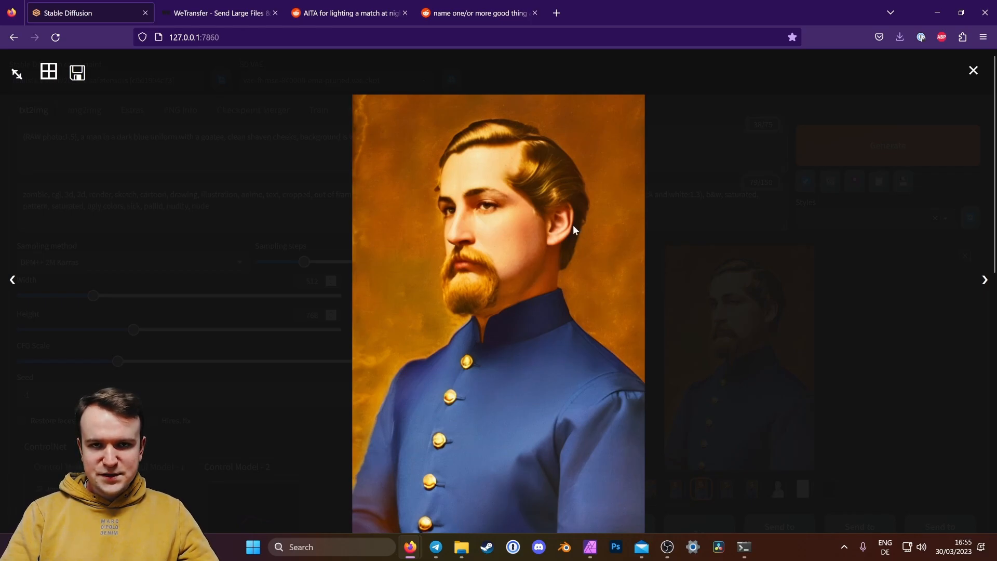
{"action": "right_click", "coordinate": [528, 262]}
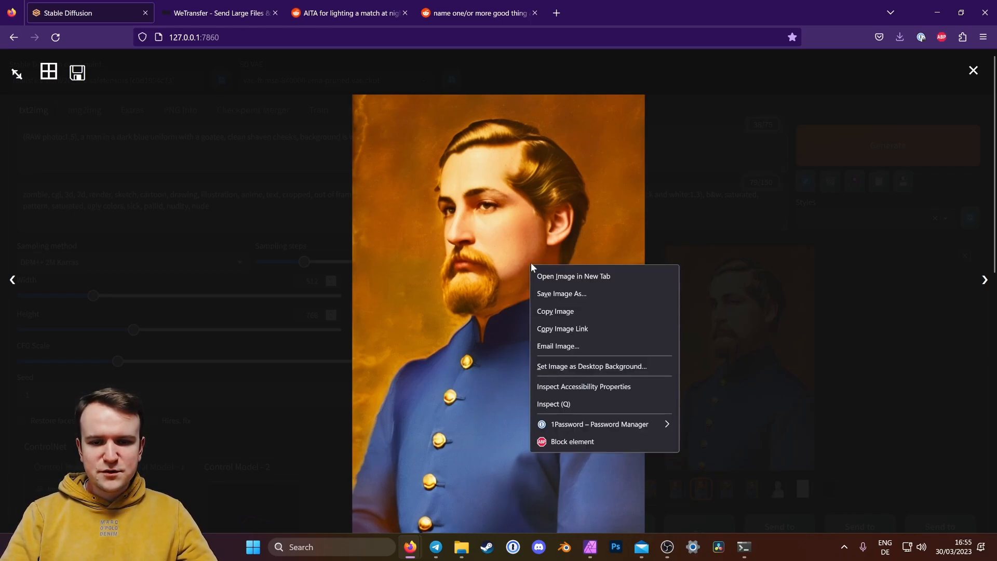
{"action": "left_click", "coordinate": [547, 307]}
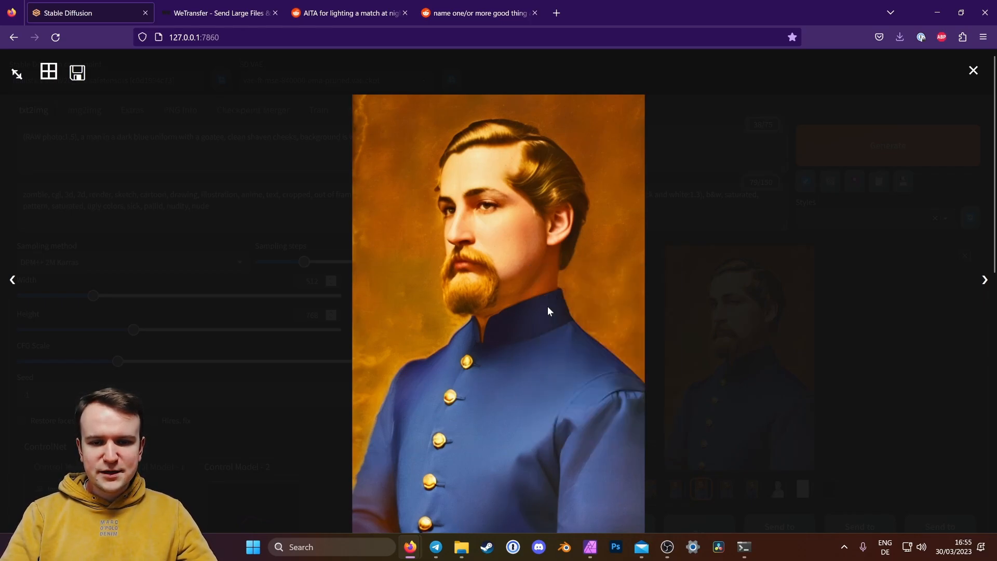
- Switch to Affinity Photo, paste the portrait above the original, scale it to fill the canvas, and toggle its visibility to compare the alignment
{"action": "left_click", "coordinate": [591, 554]}
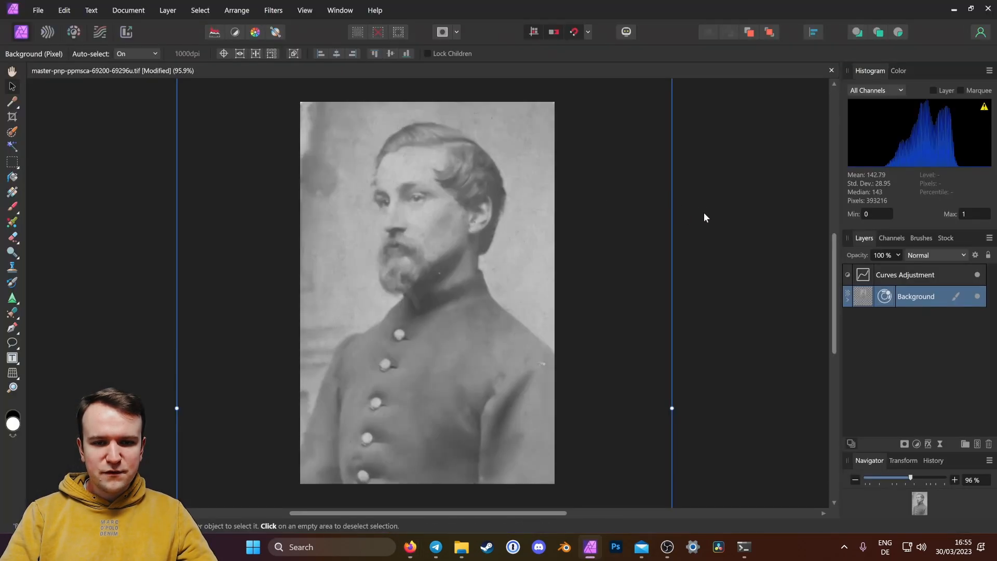
{"action": "key", "text": "ctrl+v"}
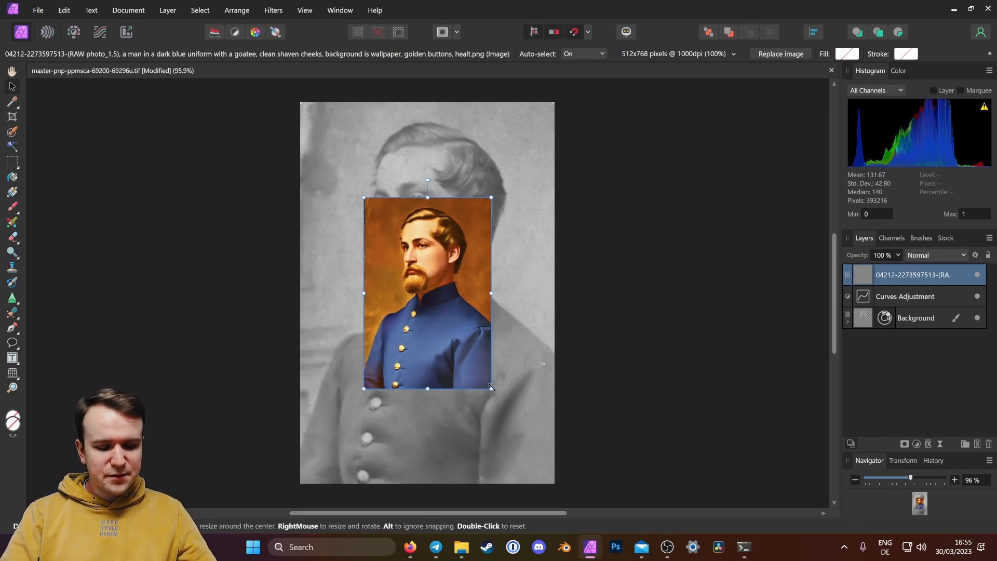
{"action": "left_click_drag", "start_coordinate": [491, 389], "coordinate": [569, 456]}
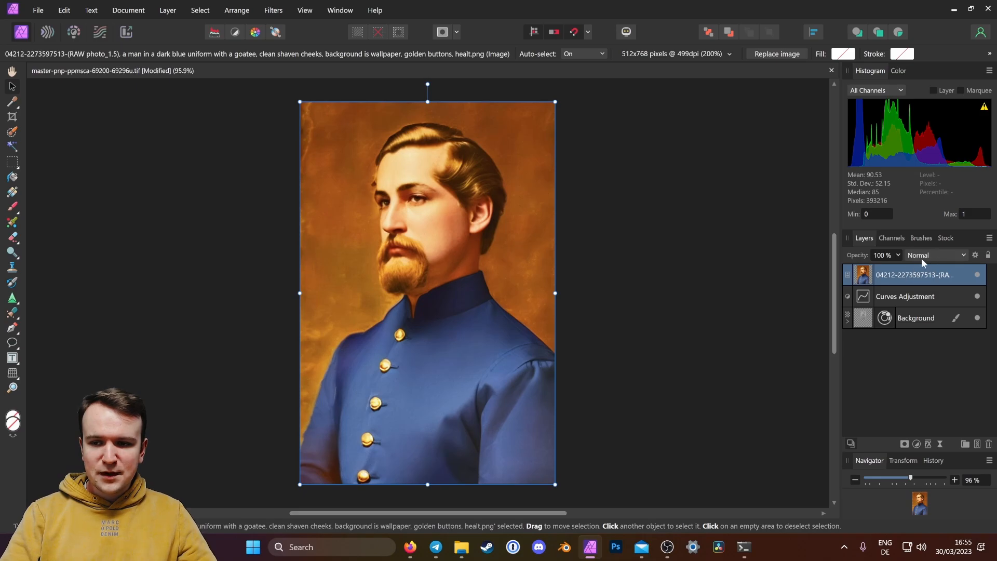
{"action": "left_click", "coordinate": [976, 276]}
{"action": "left_click", "coordinate": [976, 277]}
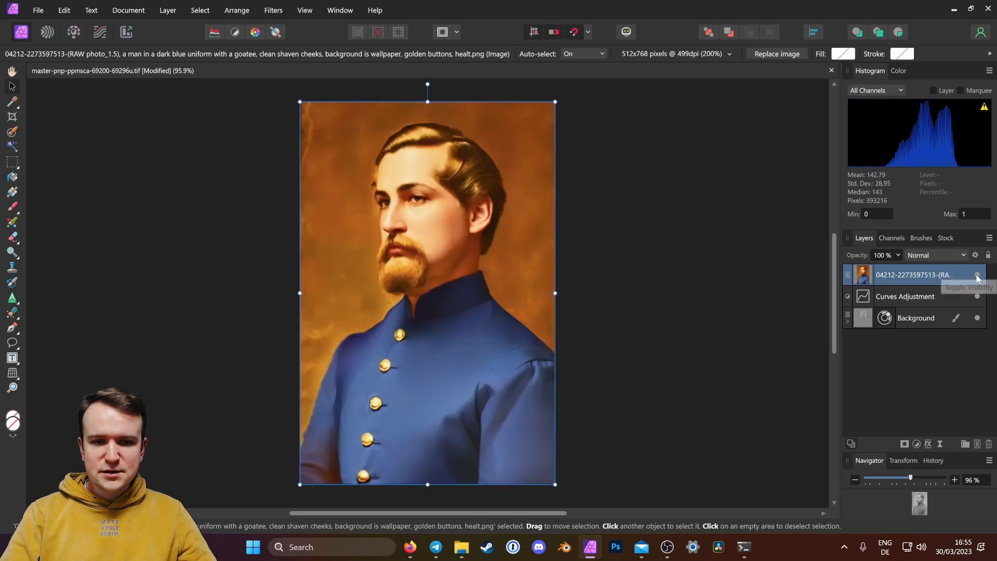
{"action": "left_click", "coordinate": [976, 277]}
{"action": "left_click", "coordinate": [976, 277]}
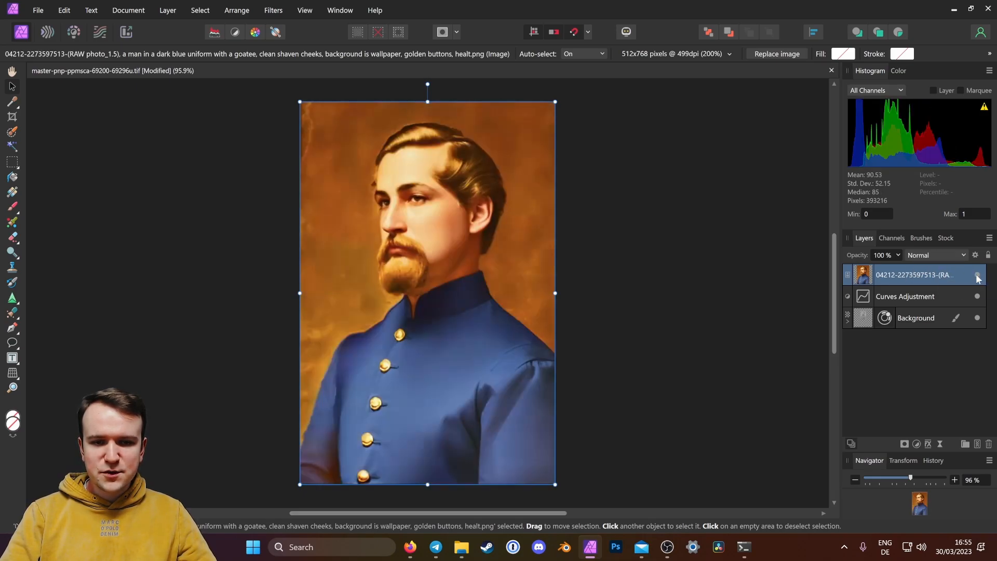
- Set the pasted portrait layer's blend mode to Color and compare the picture with and without it
{"action": "left_click", "coordinate": [946, 254]}
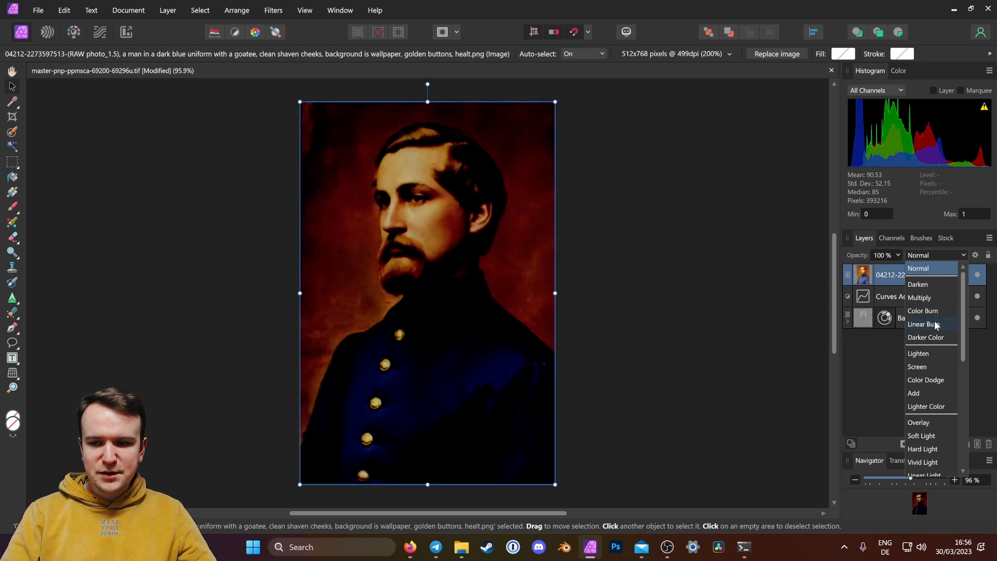
{"action": "scroll", "coordinate": [934, 333], "scroll_direction": "down", "scroll_amount": 5}
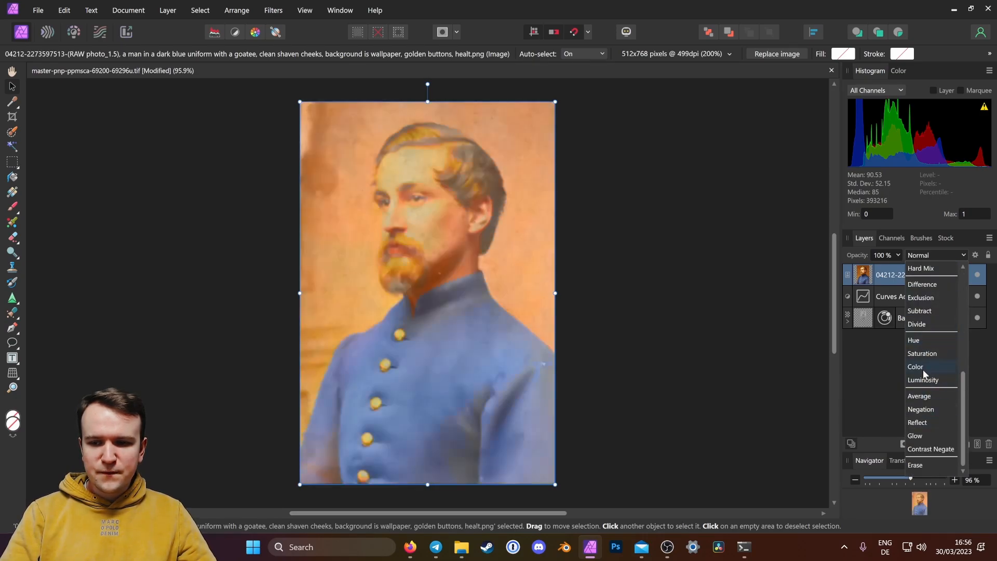
{"action": "left_click", "coordinate": [923, 368]}
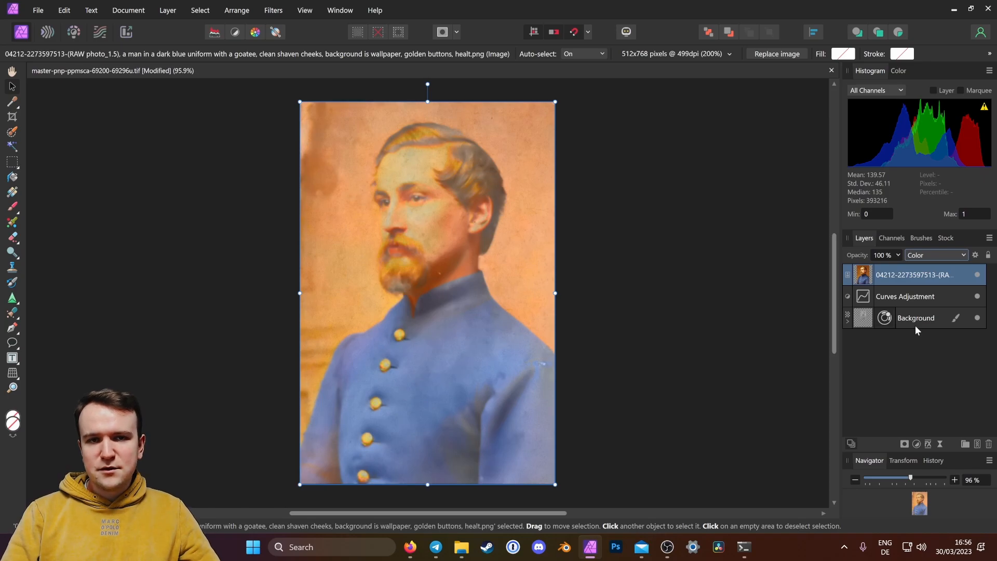
{"action": "left_click", "coordinate": [977, 275]}
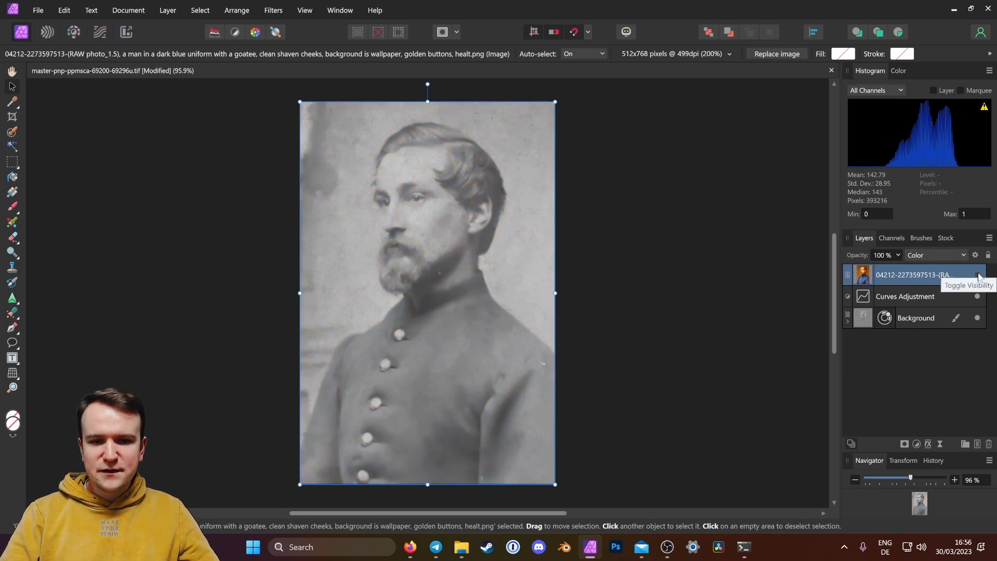
{"action": "left_click", "coordinate": [978, 275]}
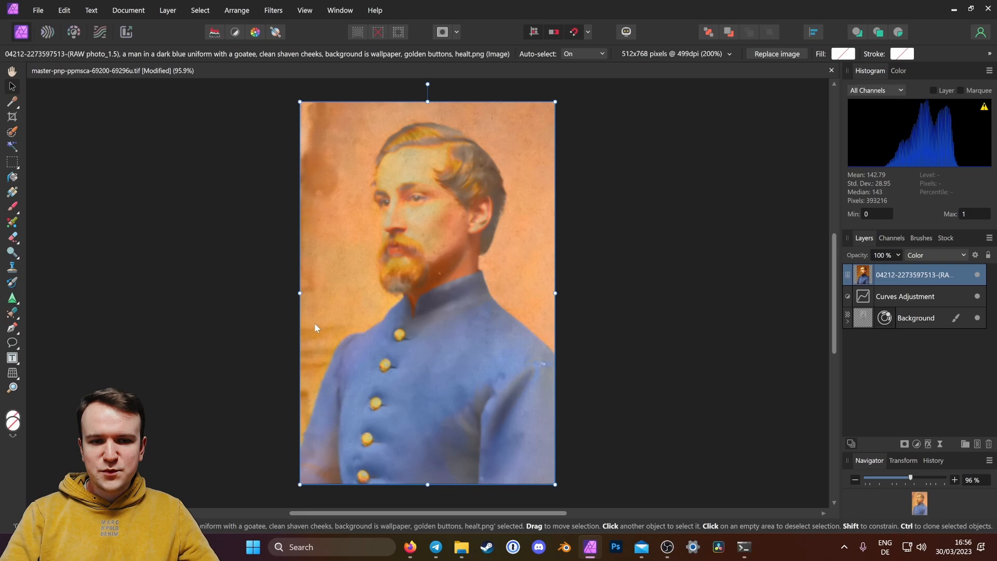
- Lower the Background layer's opacity to 54% and inspect the face at 200% zoom
{"action": "left_click", "coordinate": [932, 322]}
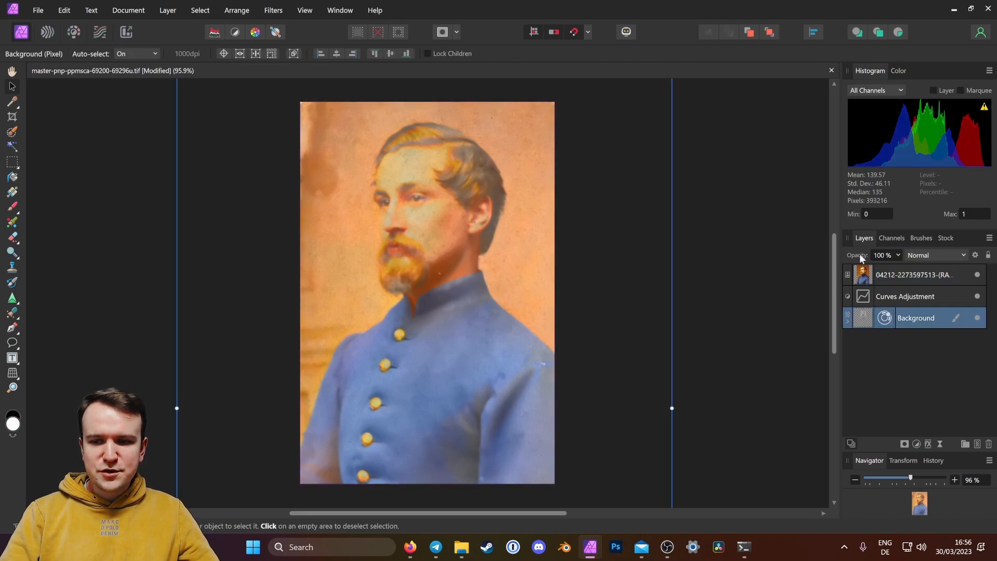
{"action": "left_click_drag", "start_coordinate": [859, 253], "coordinate": [821, 265]}
{"action": "left_click_drag", "start_coordinate": [839, 265], "coordinate": [833, 266]}
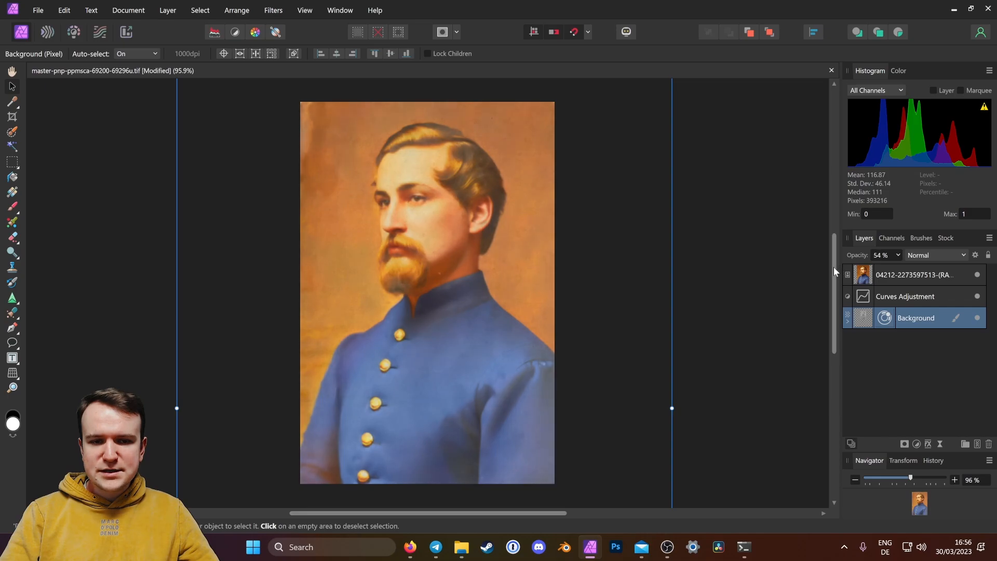
{"action": "scroll", "coordinate": [446, 263], "scroll_direction": "up", "scroll_amount": 1}
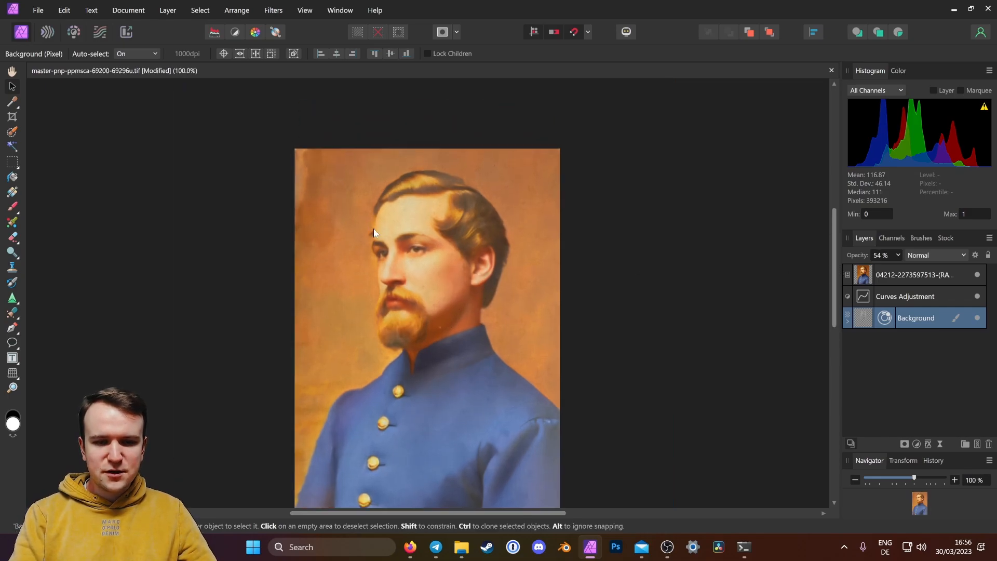
{"action": "key", "text": "ctrl+2"}
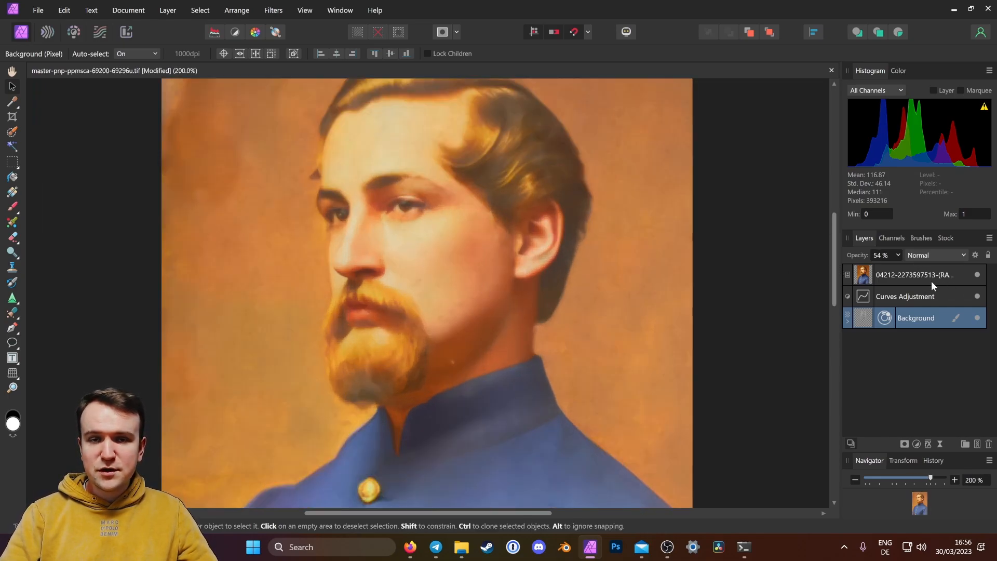
- Rasterize the pasted portrait layer
{"action": "left_click", "coordinate": [931, 281]}
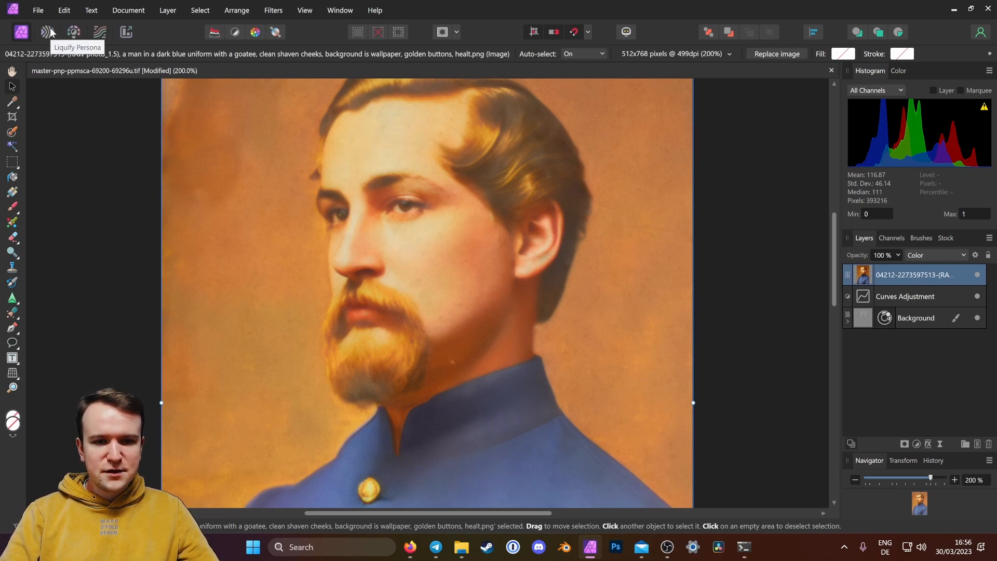
{"action": "right_click", "coordinate": [930, 276]}
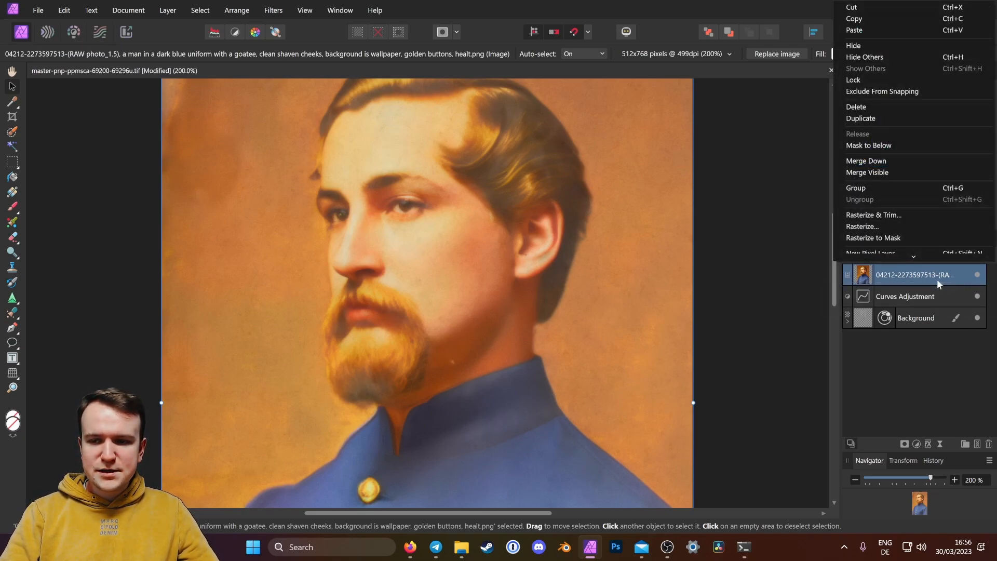
{"action": "left_click", "coordinate": [889, 226]}
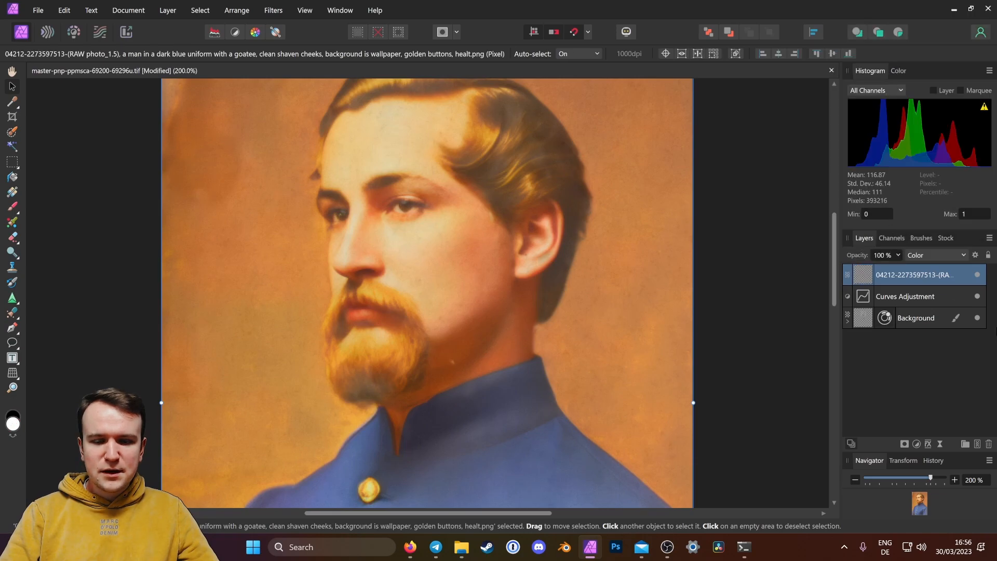
- Liquify the portrait layer with a 128 px brush, nudging the eye nearer the ear slightly downward, and apply the distortion
{"action": "left_click", "coordinate": [47, 33]}
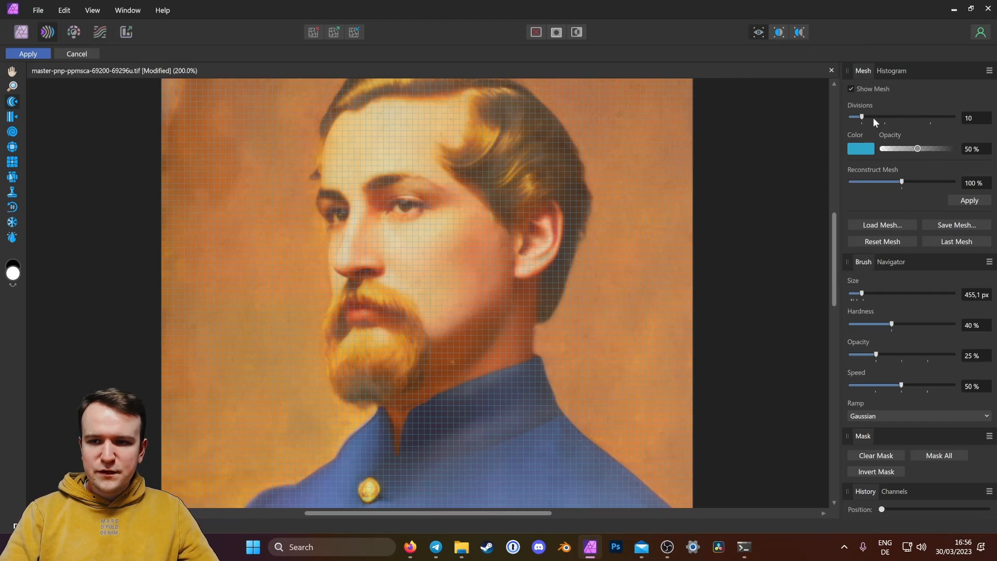
{"action": "left_click", "coordinate": [858, 294]}
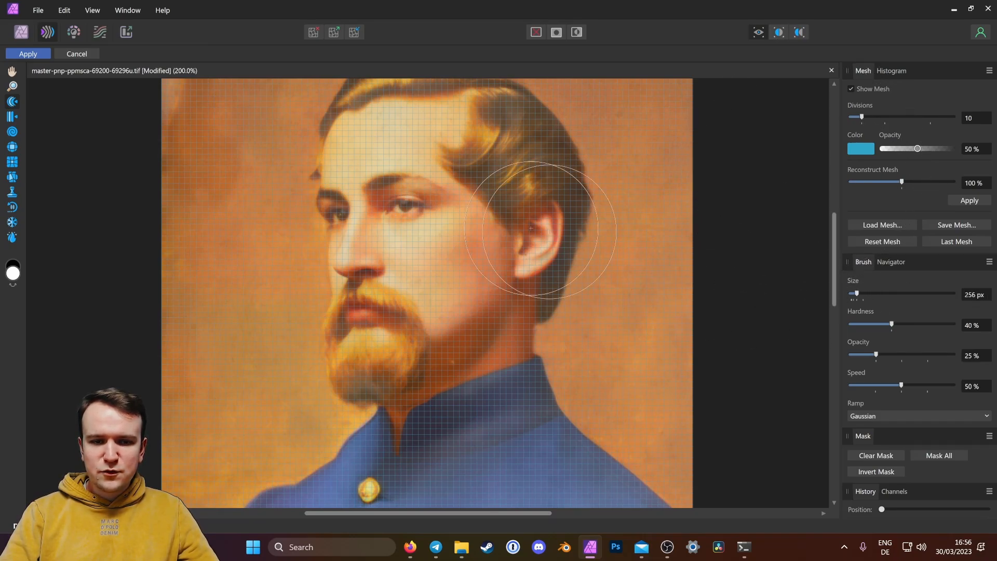
{"action": "left_click_drag", "start_coordinate": [856, 293], "coordinate": [853, 294]}
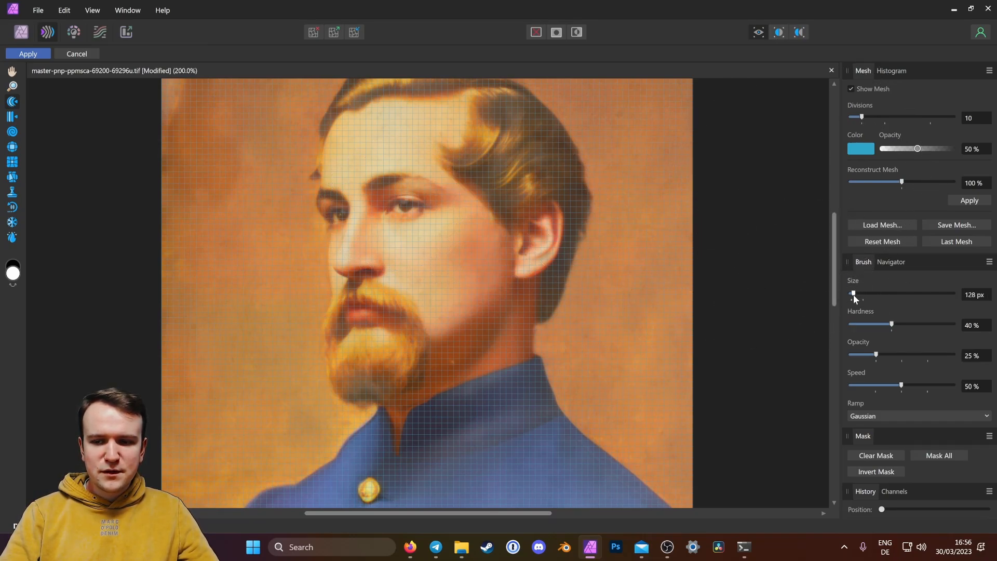
{"action": "left_click", "coordinate": [409, 201]}
{"action": "mouse_move", "coordinate": [406, 200]}
{"action": "left_mouse_down"}
{"action": "mouse_move", "coordinate": [338, 214]}
{"action": "mouse_move", "coordinate": [408, 207]}
{"action": "left_mouse_up"}
{"action": "left_click", "coordinate": [27, 54]}
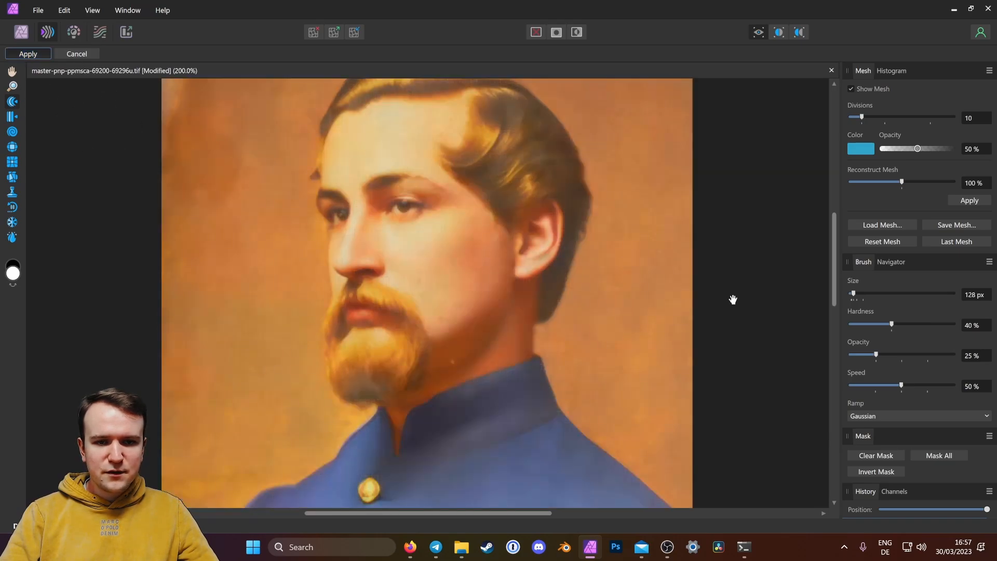
- Compare the picture with and without the colour layer, and try the Background layer at 100% and at a slightly reduced opacity
{"action": "left_click", "coordinate": [977, 275]}
{"action": "left_click", "coordinate": [977, 275]}
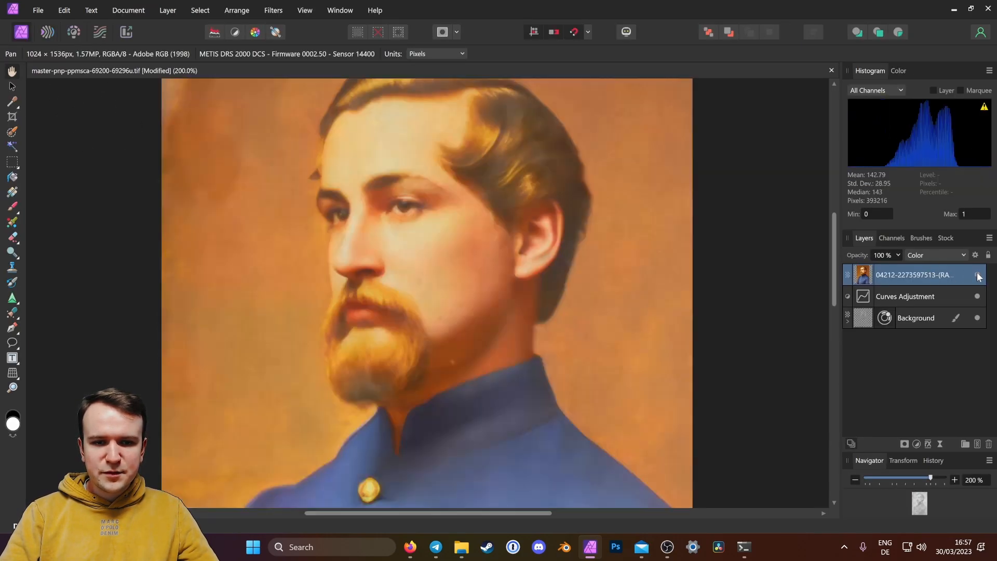
{"action": "left_click", "coordinate": [977, 275]}
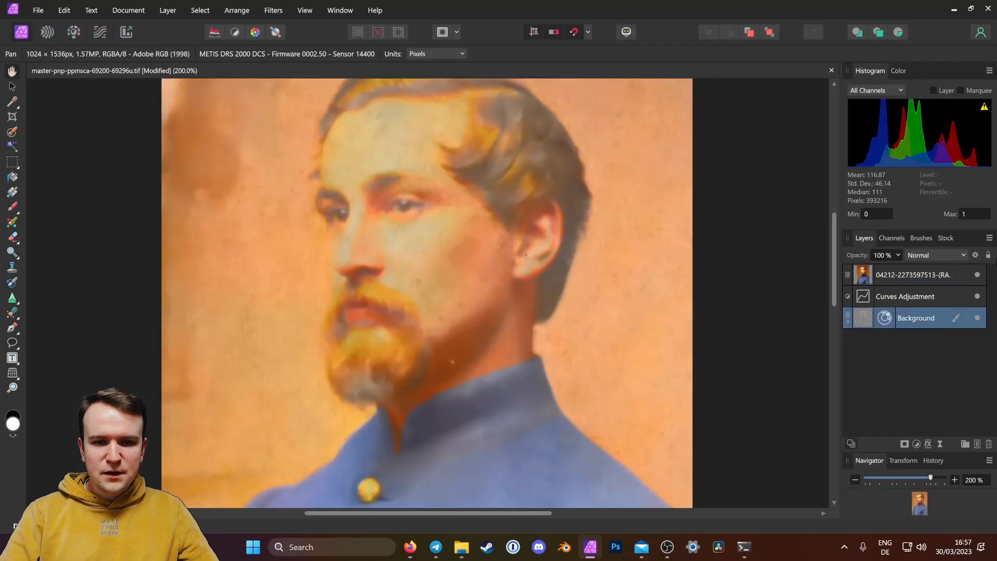
{"action": "mouse_move", "coordinate": [996, 260]}
{"action": "left_mouse_down"}
{"action": "mouse_move", "coordinate": [803, 261]}
{"action": "mouse_move", "coordinate": [996, 265]}
{"action": "mouse_move", "coordinate": [810, 268]}
{"action": "mouse_move", "coordinate": [966, 270]}
{"action": "mouse_move", "coordinate": [923, 273]}
{"action": "left_mouse_up"}
{"action": "left_click", "coordinate": [914, 278]}
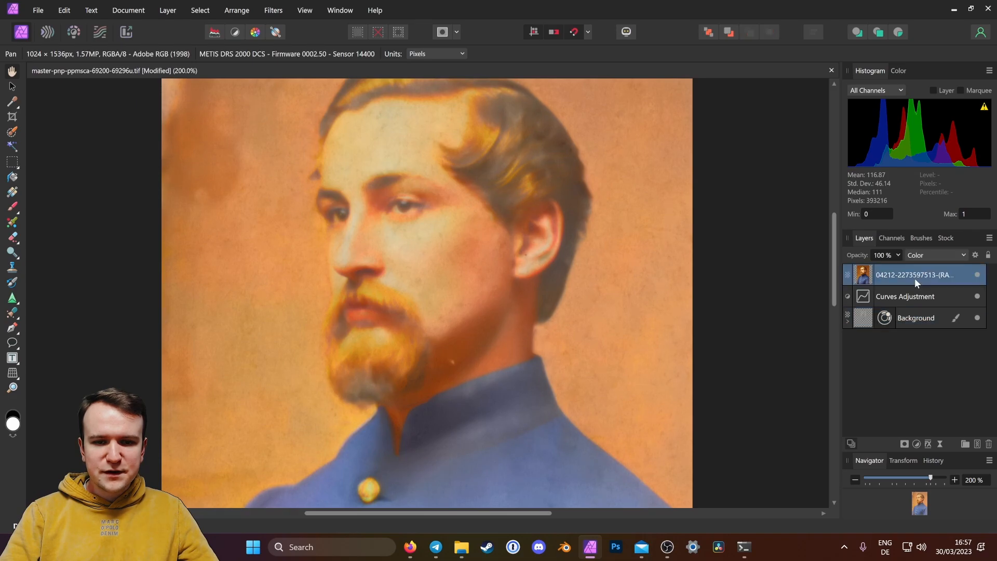
{"action": "left_click", "coordinate": [48, 32]}
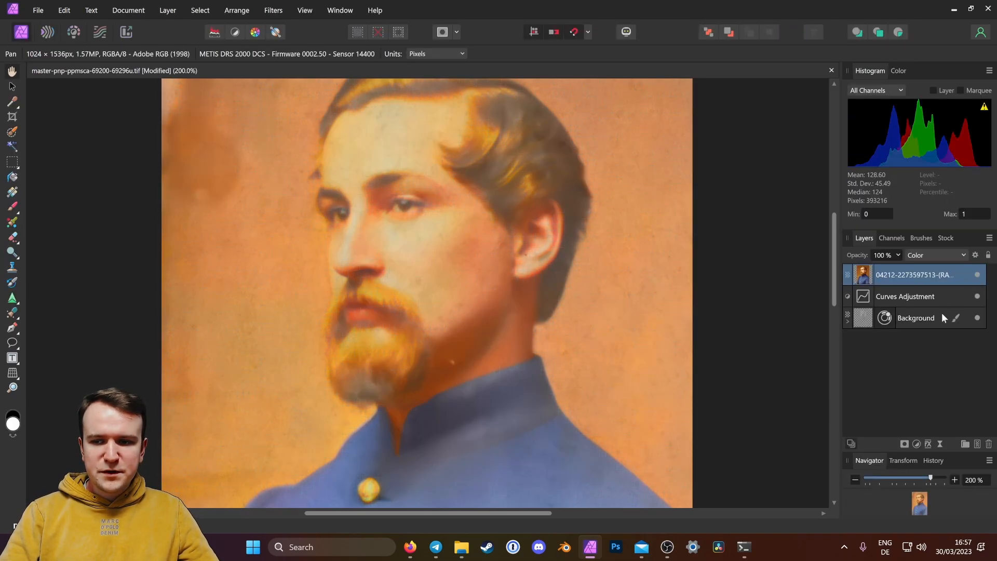
- Set the Background layer's opacity to 60% and check the whole portrait at 100% zoom
{"action": "left_click", "coordinate": [936, 320]}
{"action": "mouse_move", "coordinate": [856, 255]}
{"action": "left_mouse_down"}
{"action": "mouse_move", "coordinate": [873, 255]}
{"action": "mouse_move", "coordinate": [852, 262]}
{"action": "left_mouse_up"}
{"action": "scroll", "coordinate": [541, 302], "scroll_direction": "up", "scroll_amount": 1}
{"action": "key", "text": "ctrl+minus"}
{"action": "key", "text": "ctrl+minus"}
{"action": "scroll", "coordinate": [535, 308], "scroll_direction": "down", "scroll_amount": 4}
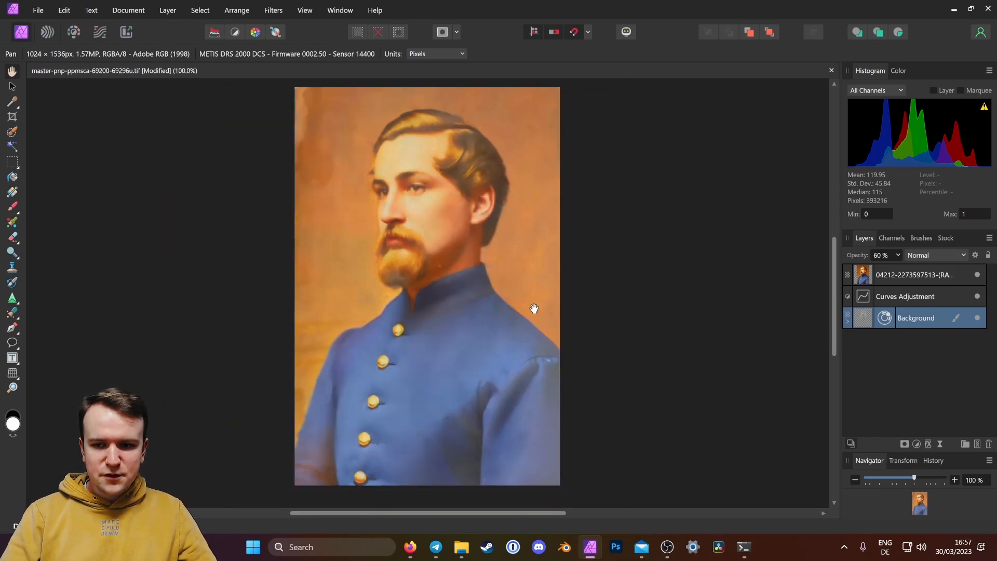
- Reshape the Curves Adjustment, moving its shadow point to X 0.365, Y 0.129 and lowering its highlight point slightly
{"action": "double_click", "coordinate": [885, 318]}
{"action": "double_click", "coordinate": [885, 298]}
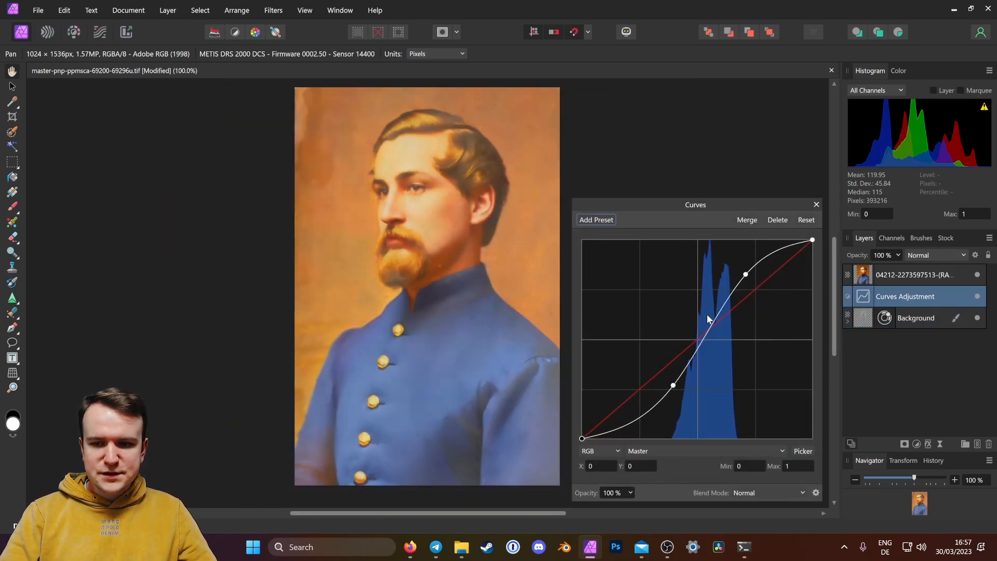
{"action": "left_click_drag", "start_coordinate": [672, 386], "coordinate": [675, 387]}
{"action": "left_click_drag", "start_coordinate": [746, 274], "coordinate": [746, 281]}
{"action": "left_click_drag", "start_coordinate": [675, 388], "coordinate": [666, 414]}
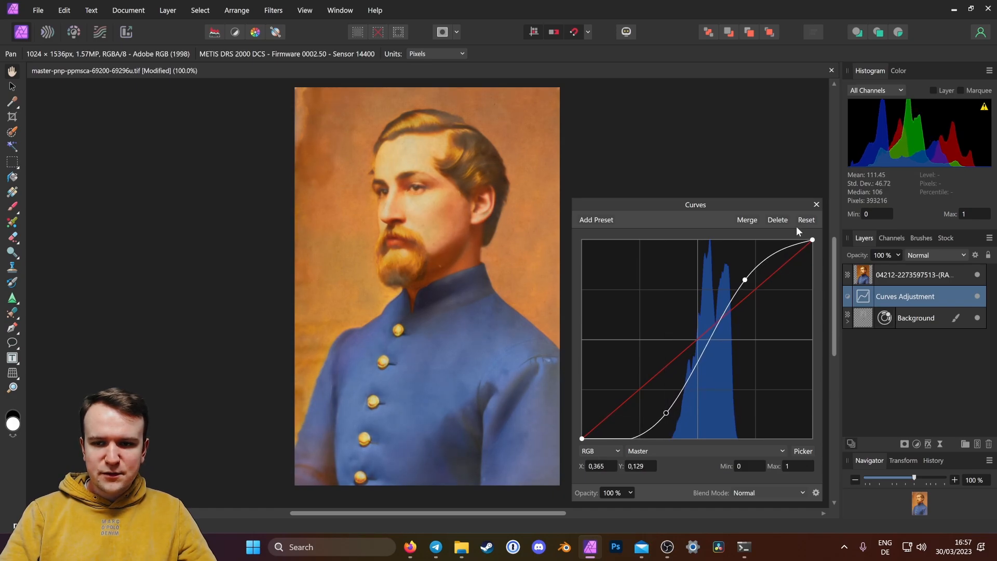
{"action": "left_click", "coordinate": [817, 205]}
- Add an HSL adjustment to the colour portrait layer and set its saturation shift to about -14%
{"action": "left_click", "coordinate": [906, 277]}
{"action": "left_click", "coordinate": [916, 443]}
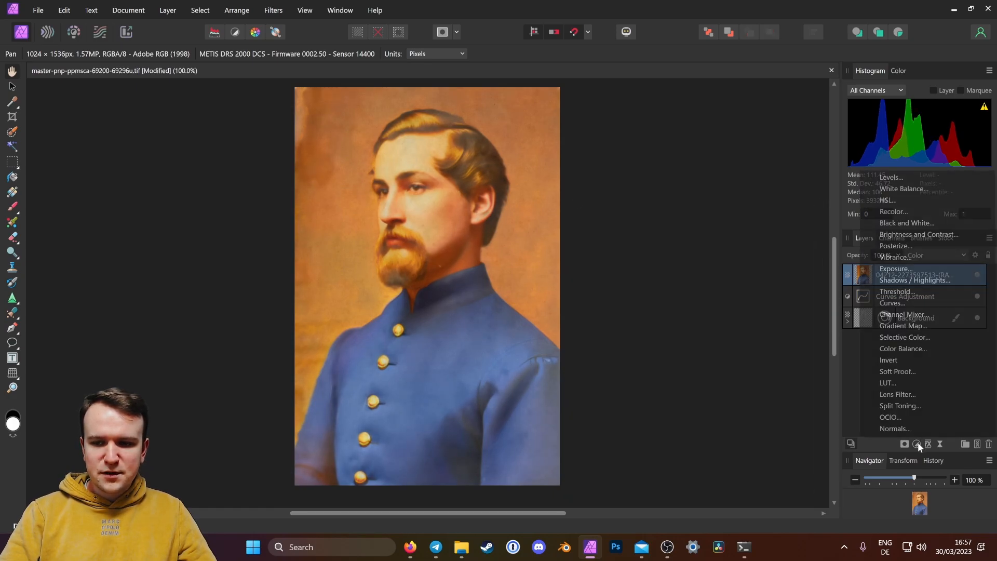
{"action": "left_click", "coordinate": [903, 201]}
{"action": "mouse_move", "coordinate": [678, 449]}
{"action": "left_mouse_down"}
{"action": "mouse_move", "coordinate": [649, 450]}
{"action": "mouse_move", "coordinate": [675, 451]}
{"action": "left_mouse_up"}
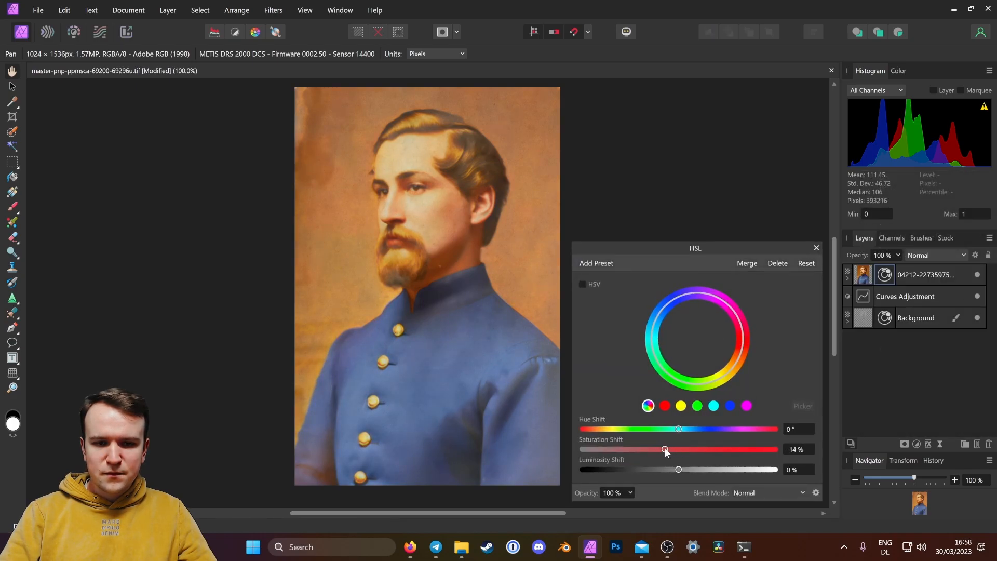
{"action": "left_click", "coordinate": [816, 248]}
- Export the blended portrait as 2.png and switch to Stable Diffusion in the browser
{"action": "left_click", "coordinate": [38, 10]}
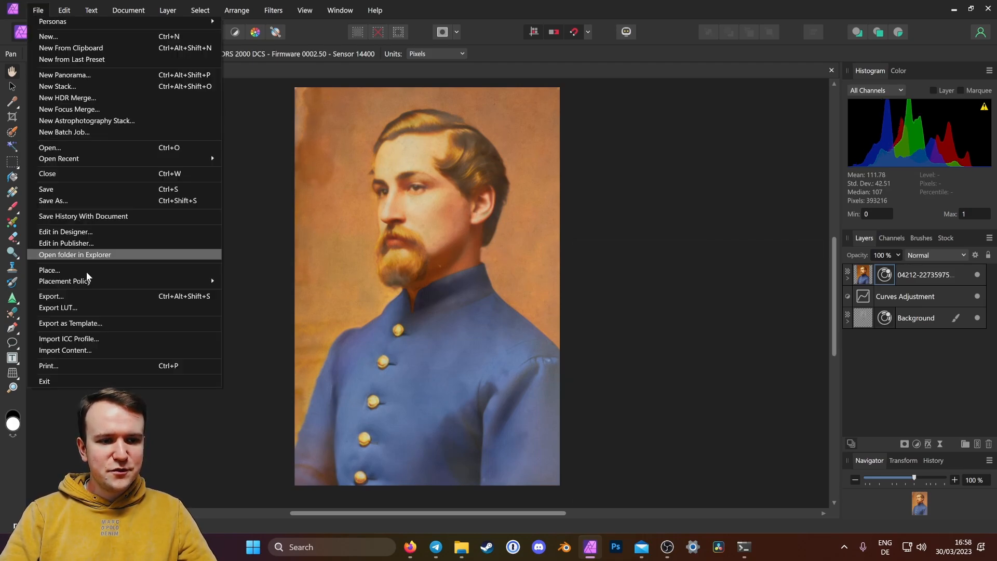
{"action": "left_click", "coordinate": [57, 308]}
{"action": "key", "text": "Tab"}
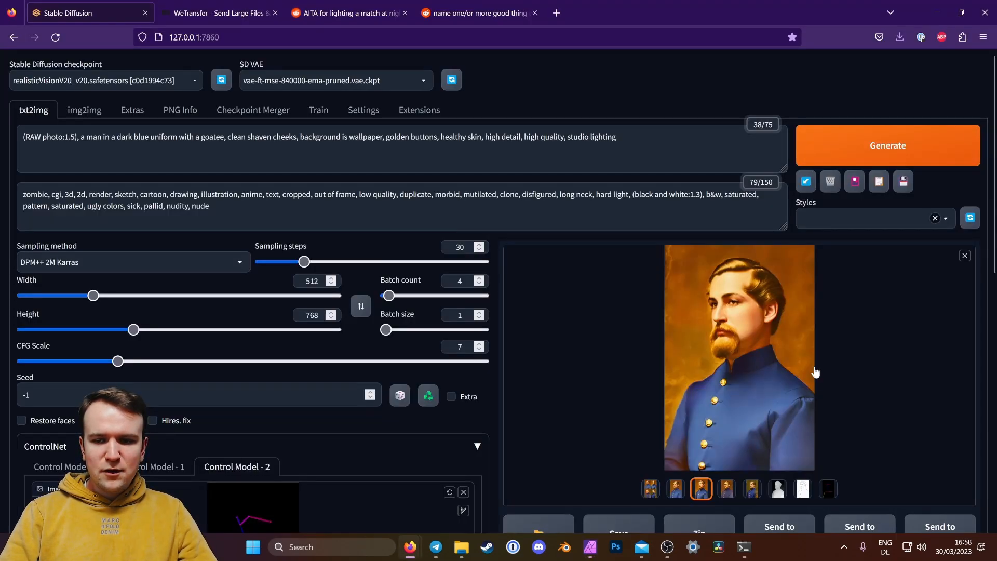
- Send the selected txt2img portrait with its prompts to img2img and check the img2img settings
{"action": "scroll", "coordinate": [784, 431], "scroll_direction": "down", "scroll_amount": 2}
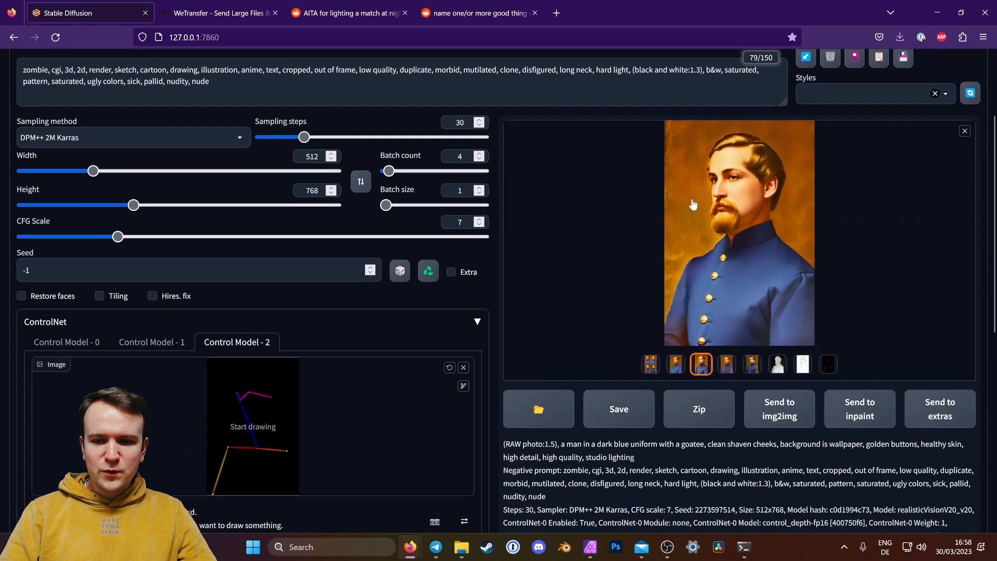
{"action": "left_click", "coordinate": [779, 409]}
{"action": "scroll", "coordinate": [218, 116], "scroll_direction": "up", "scroll_amount": 3}
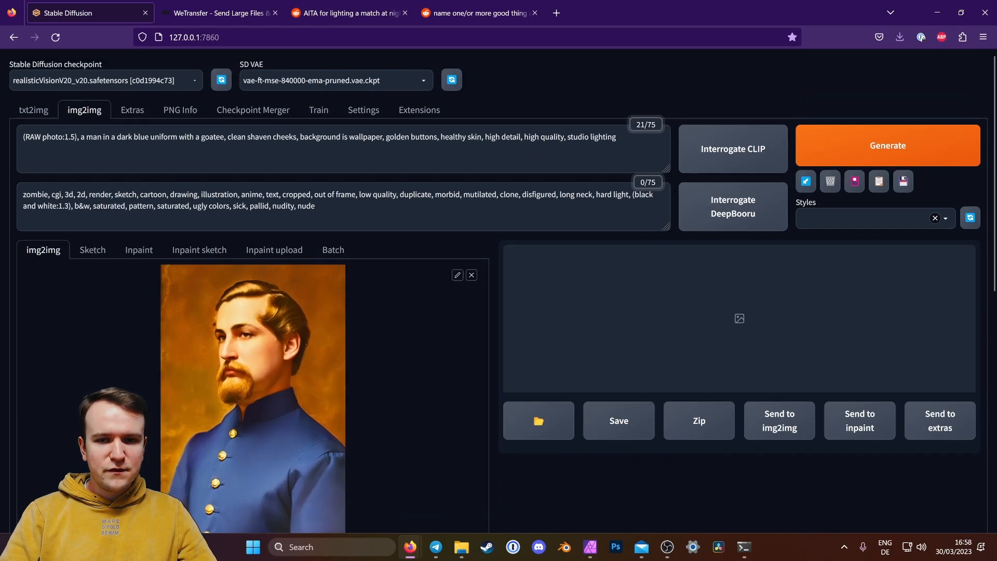
{"action": "scroll", "coordinate": [543, 292], "scroll_direction": "down", "scroll_amount": 5}
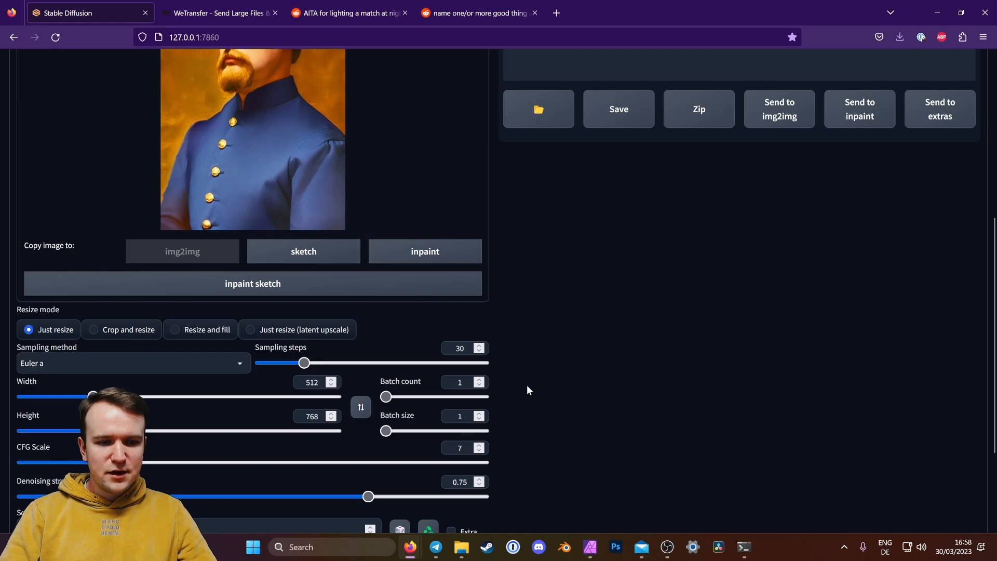
{"action": "scroll", "coordinate": [526, 390], "scroll_direction": "up", "scroll_amount": 3}
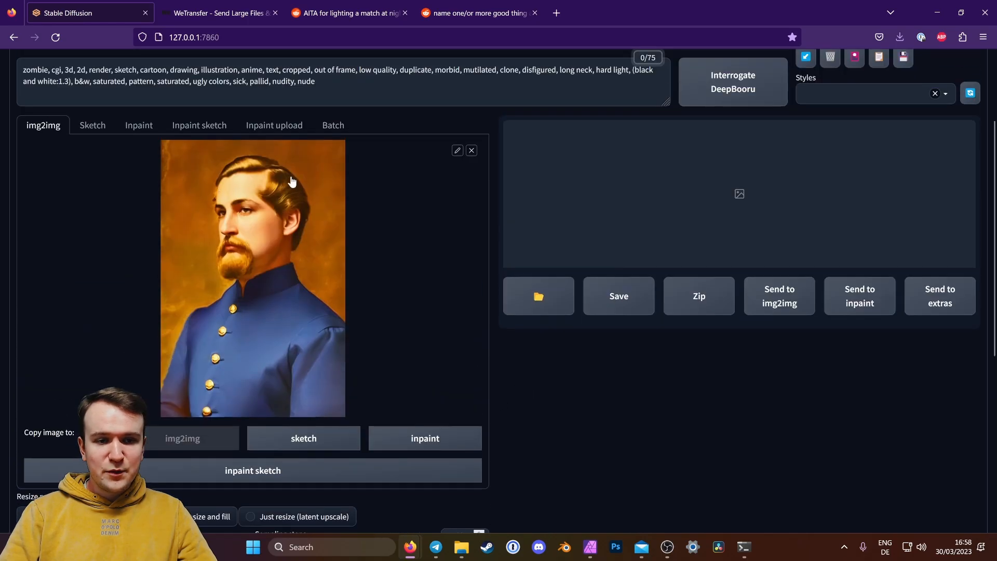
- Replace the img2img source picture with 2.png from the Photo Restoration folder
{"action": "left_click", "coordinate": [472, 152]}
{"action": "left_click", "coordinate": [327, 249]}
{"action": "left_click", "coordinate": [333, 117]}
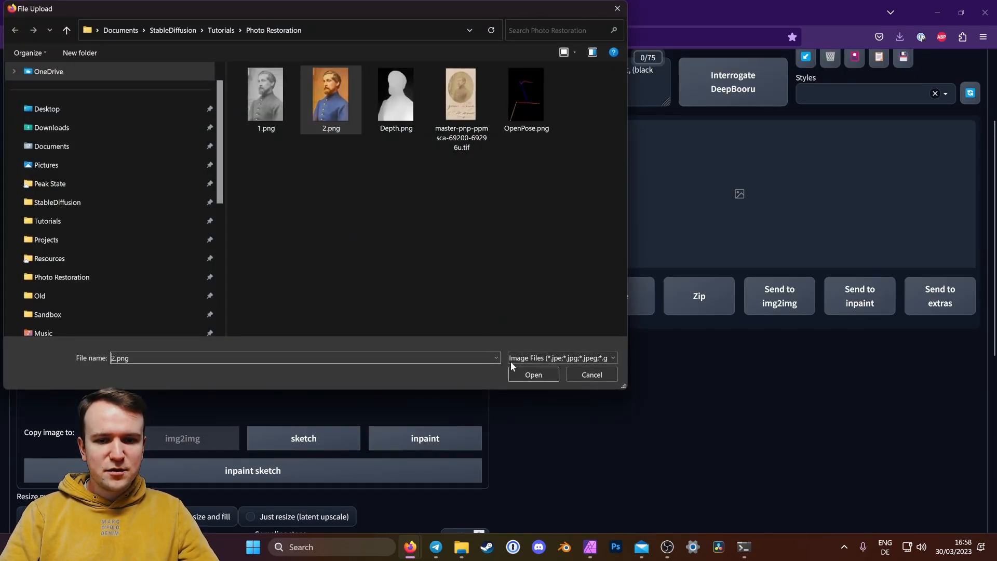
{"action": "left_click", "coordinate": [534, 375]}
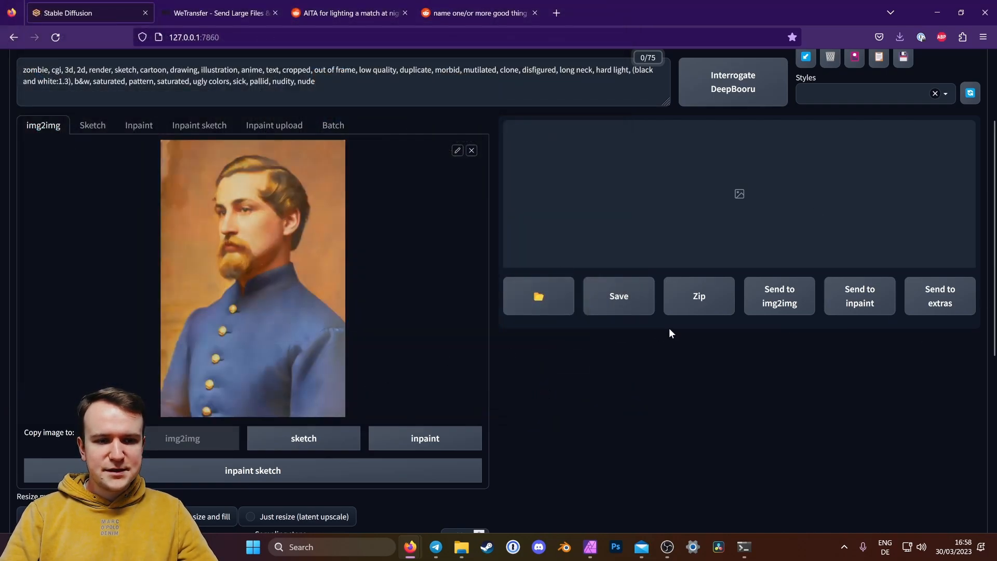
- Set the img2img sampling method to DPM++ 2M Karras and the batch count to 4
{"action": "scroll", "coordinate": [642, 357], "scroll_direction": "down", "scroll_amount": 2}
{"action": "scroll", "coordinate": [636, 361], "scroll_direction": "up", "scroll_amount": 1}
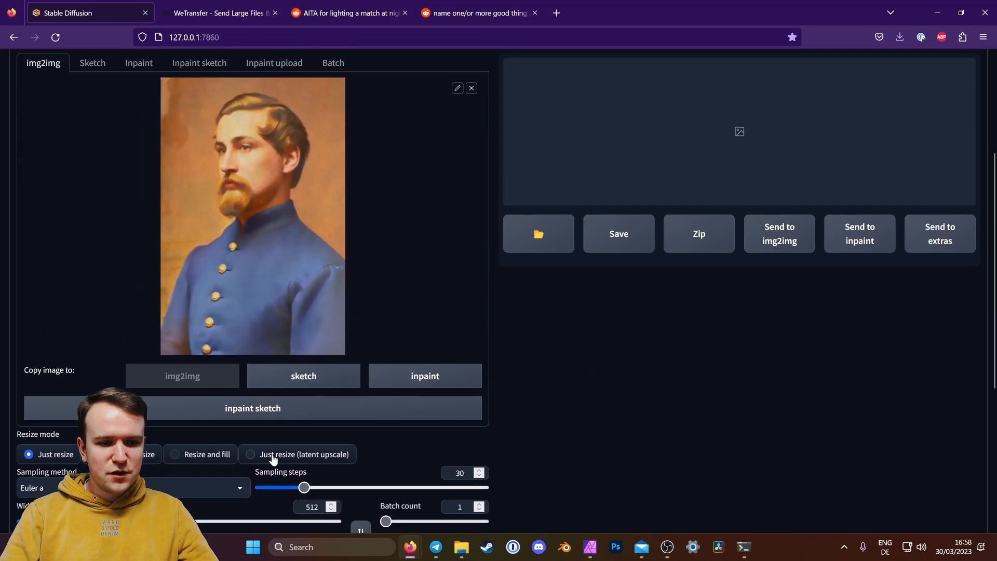
{"action": "scroll", "coordinate": [611, 450], "scroll_direction": "down", "scroll_amount": 3}
{"action": "left_click", "coordinate": [41, 301]}
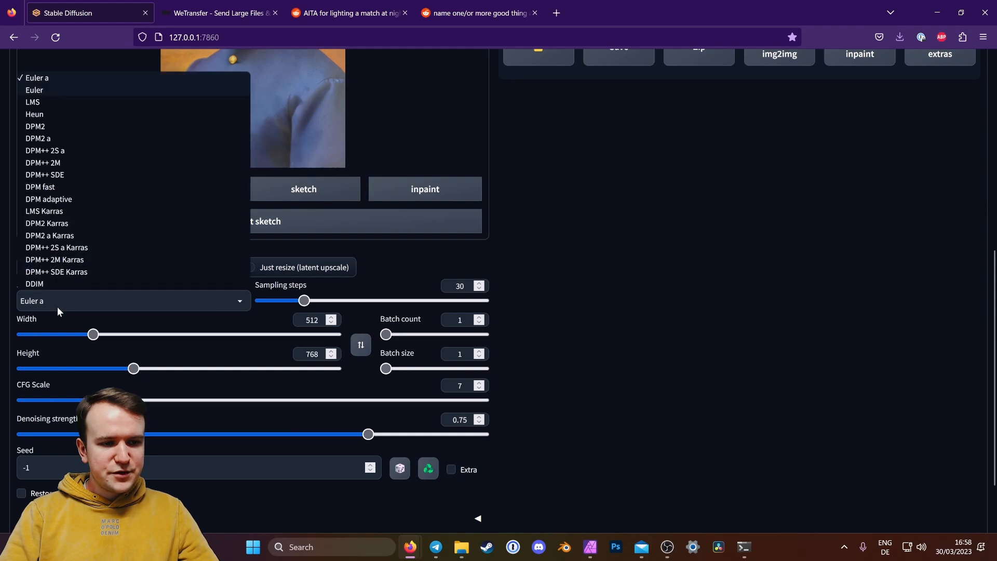
{"action": "left_click", "coordinate": [62, 259]}
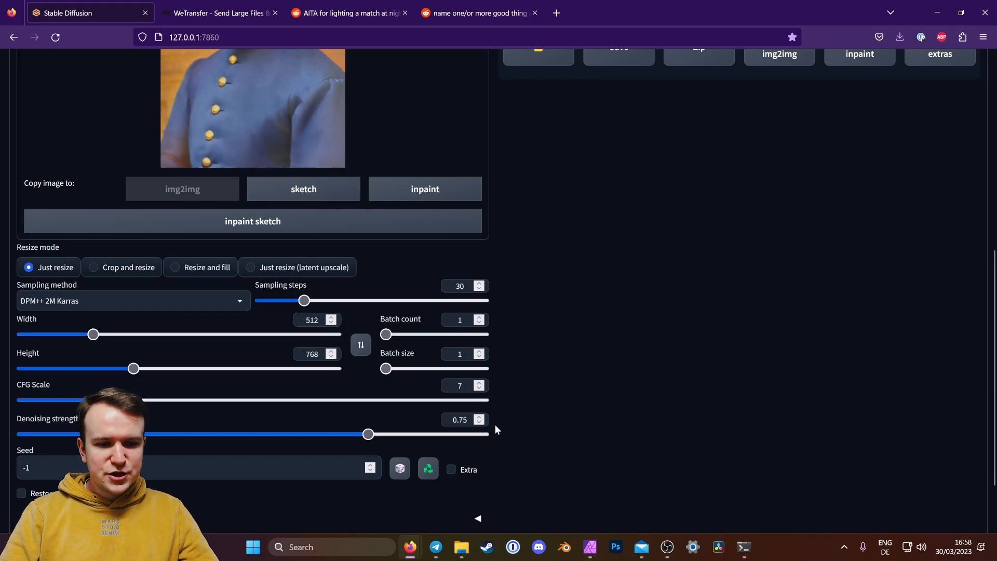
{"action": "left_click", "coordinate": [479, 317]}
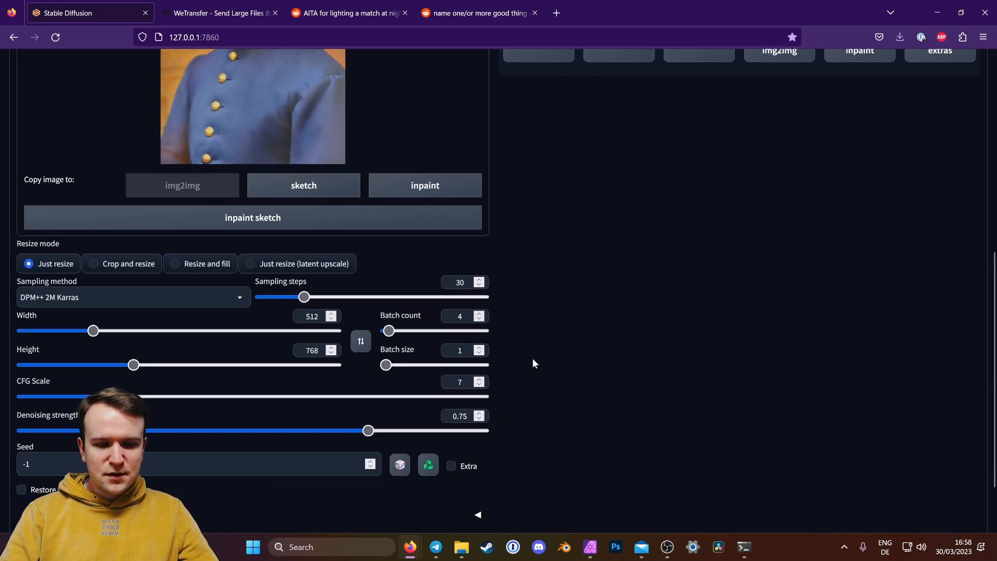
- Set the img2img denoising strength to 0.4
{"action": "scroll", "coordinate": [545, 364], "scroll_direction": "down", "scroll_amount": 2}
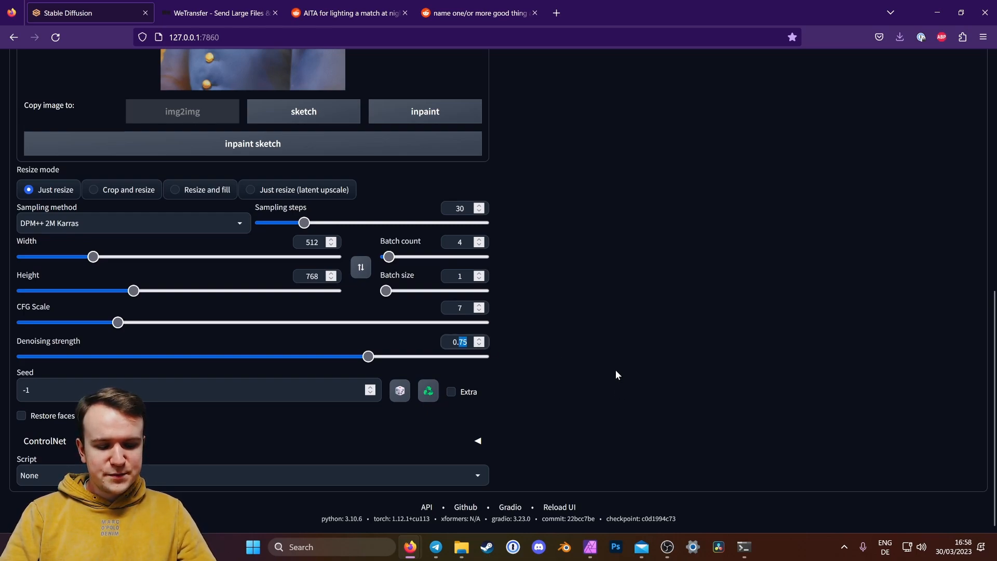
{"action": "type", "text": "4"}
{"action": "scroll", "coordinate": [623, 374], "scroll_direction": "up", "scroll_amount": 3}
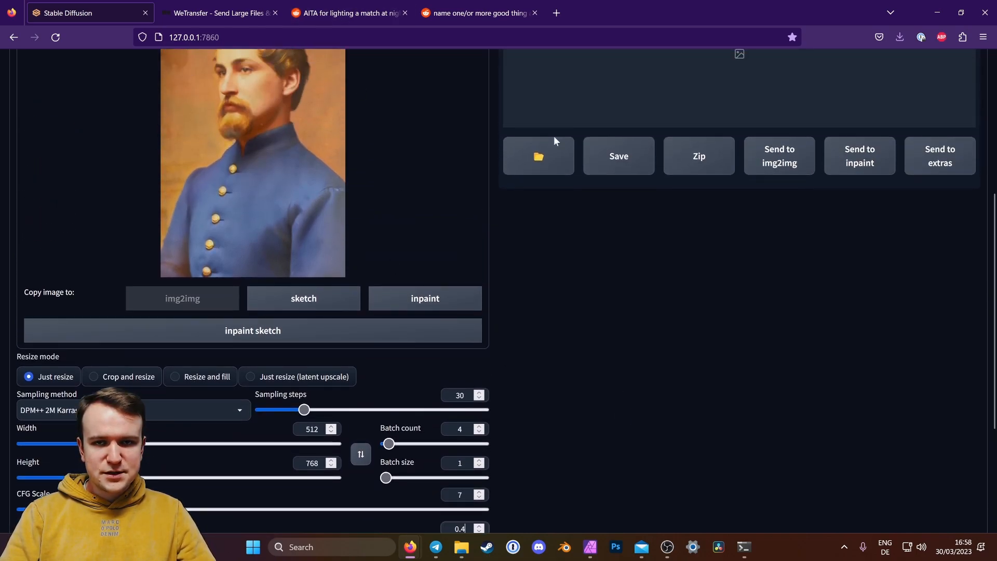
{"action": "scroll", "coordinate": [563, 373], "scroll_direction": "up", "scroll_amount": 3}
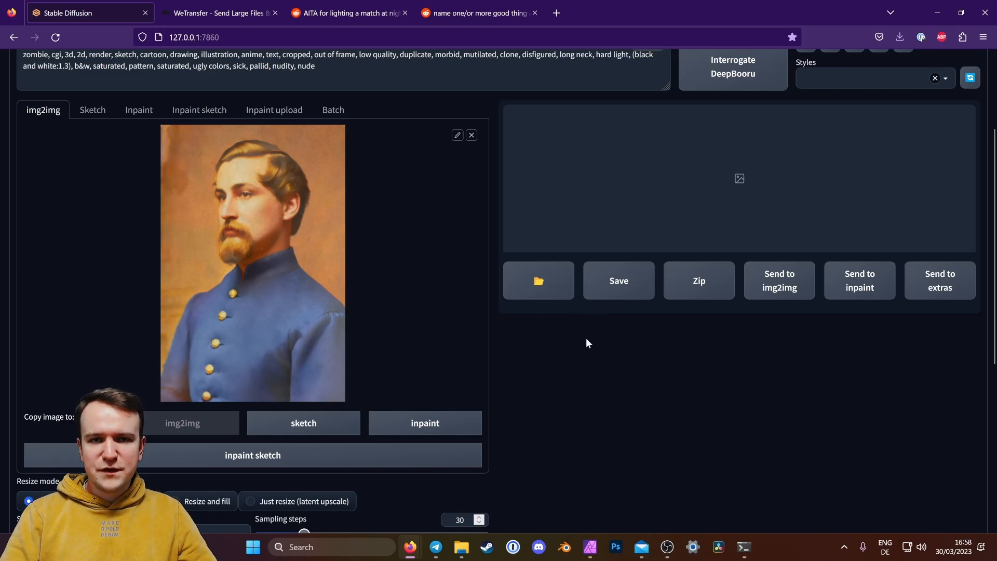
- Load Depth.png into ControlNet's Control Model - 0 and enable it with the control_depth-fp16 model
{"action": "scroll", "coordinate": [574, 341], "scroll_direction": "down", "scroll_amount": 6}
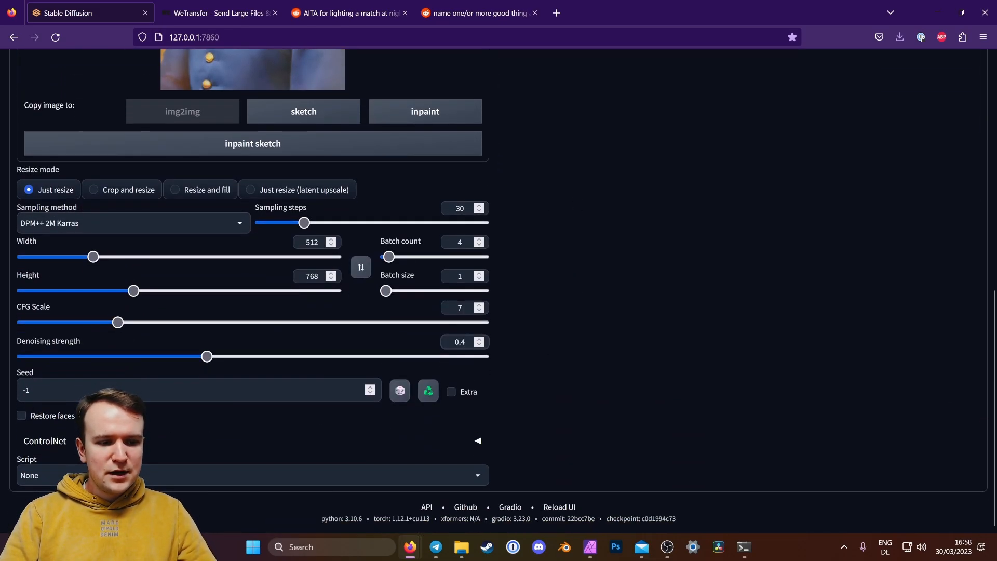
{"action": "left_click", "coordinate": [260, 440]}
{"action": "scroll", "coordinate": [671, 298], "scroll_direction": "down", "scroll_amount": 6}
{"action": "left_click", "coordinate": [338, 190]}
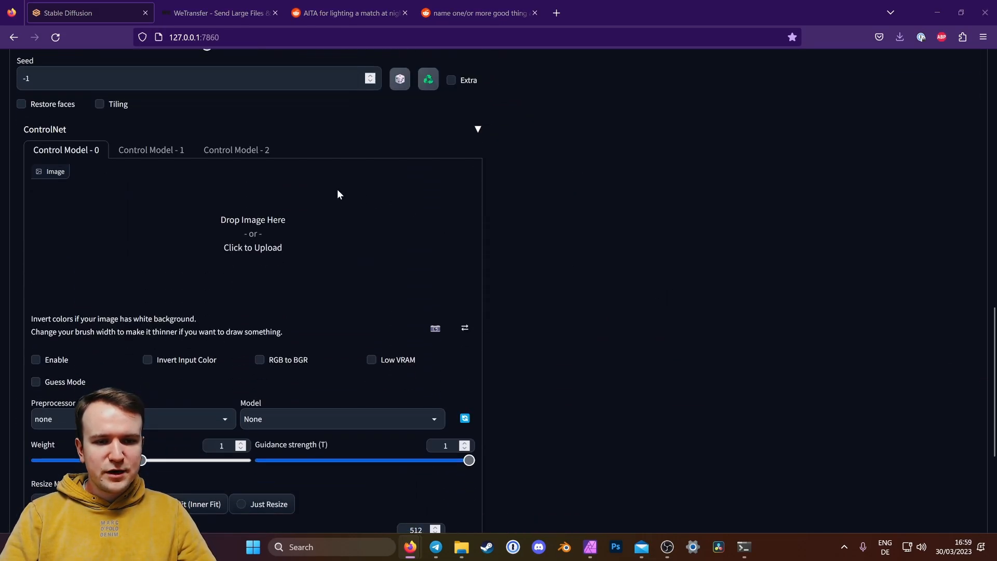
{"action": "left_click", "coordinate": [396, 99]}
{"action": "left_click", "coordinate": [531, 377]}
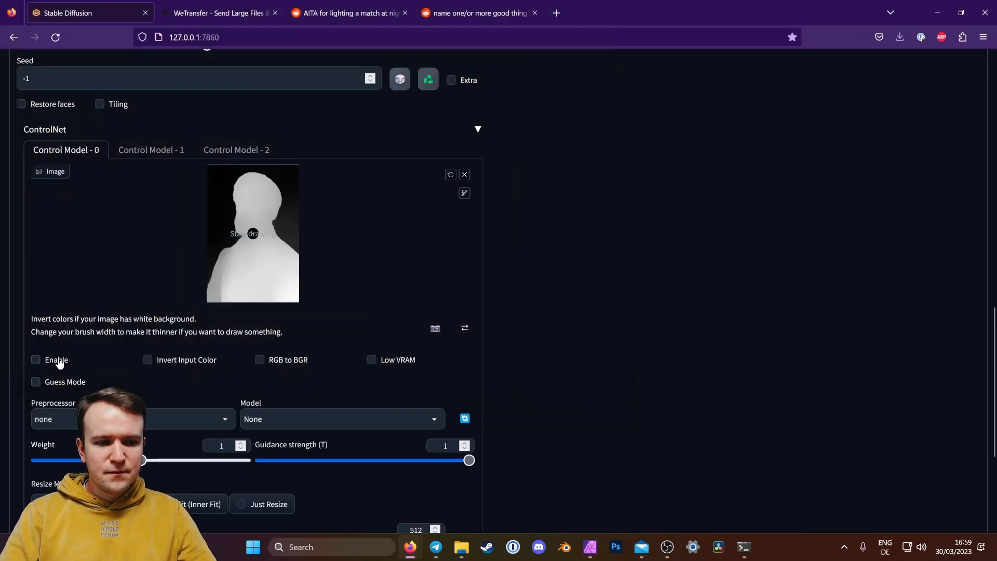
{"action": "left_click", "coordinate": [338, 418]}
{"action": "left_click", "coordinate": [278, 377]}
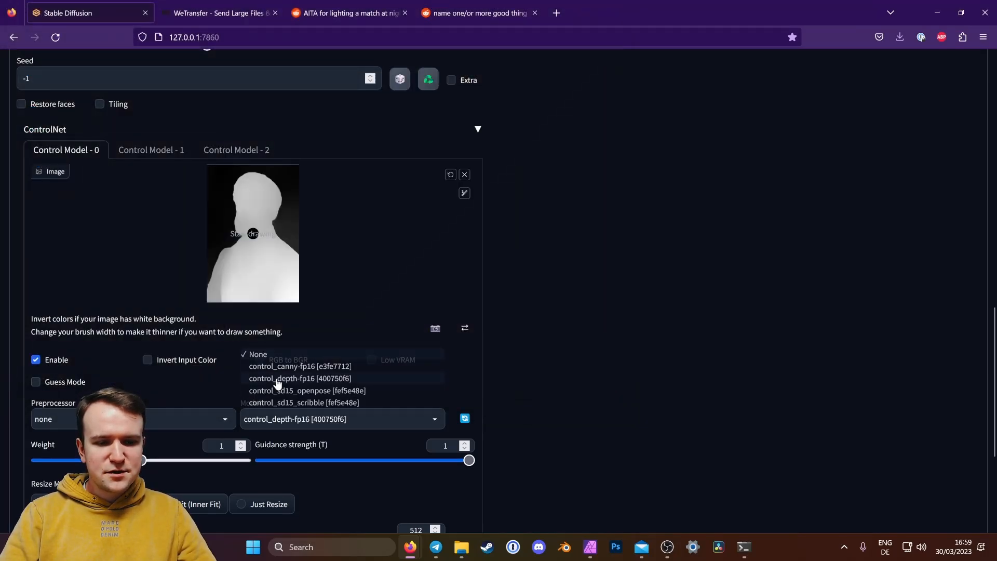
- Save the edge map from the txt2img results as Canny.png in the Photo Restoration folder
{"action": "scroll", "coordinate": [637, 282], "scroll_direction": "up", "scroll_amount": 15}
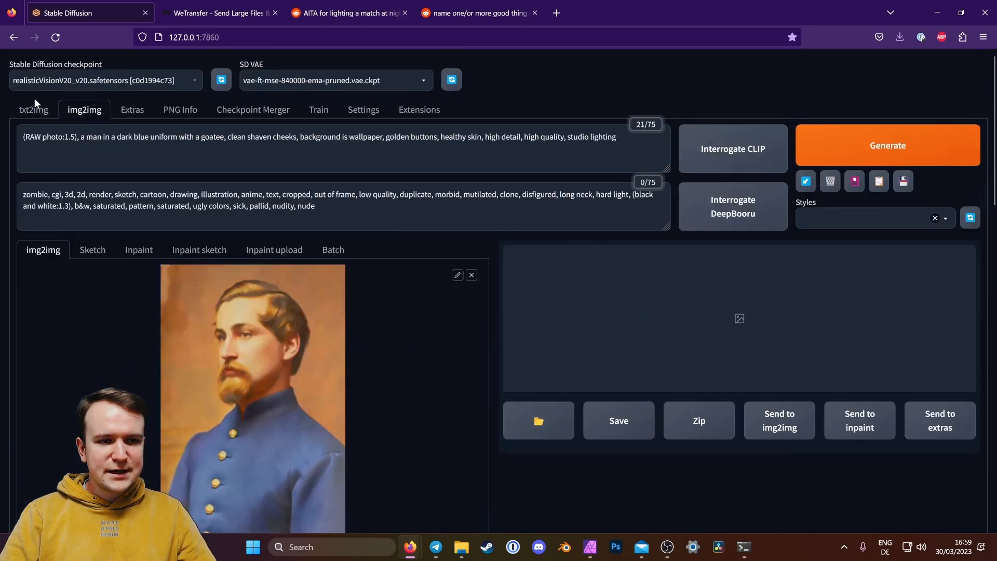
{"action": "left_click", "coordinate": [34, 110]}
{"action": "left_click", "coordinate": [803, 488]}
{"action": "right_click", "coordinate": [719, 321]}
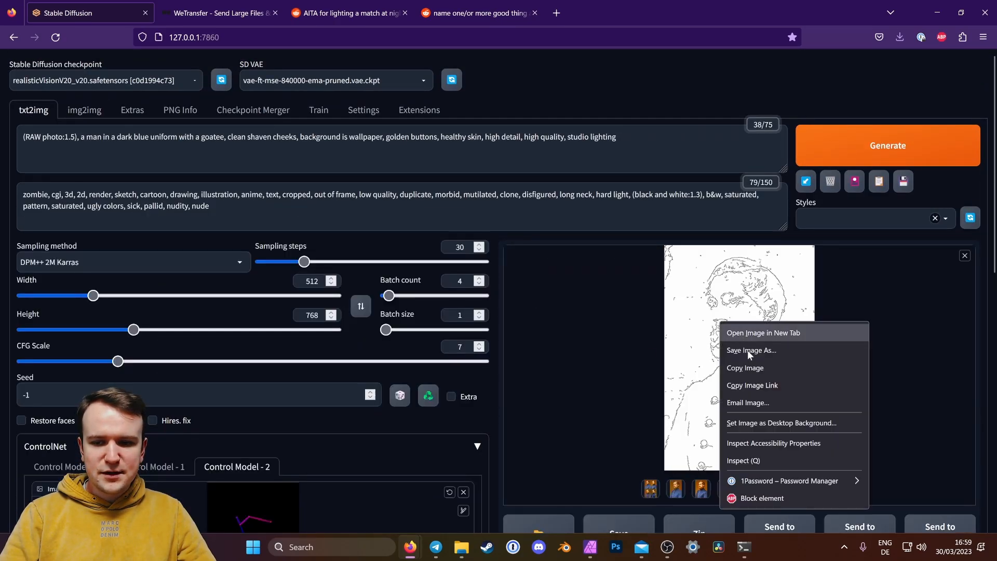
{"action": "left_click", "coordinate": [747, 350]}
{"action": "key", "text": "Return"}
- Load Canny.png as the image for ControlNet's Control Model - 1 in img2img
{"action": "left_click", "coordinate": [82, 107]}
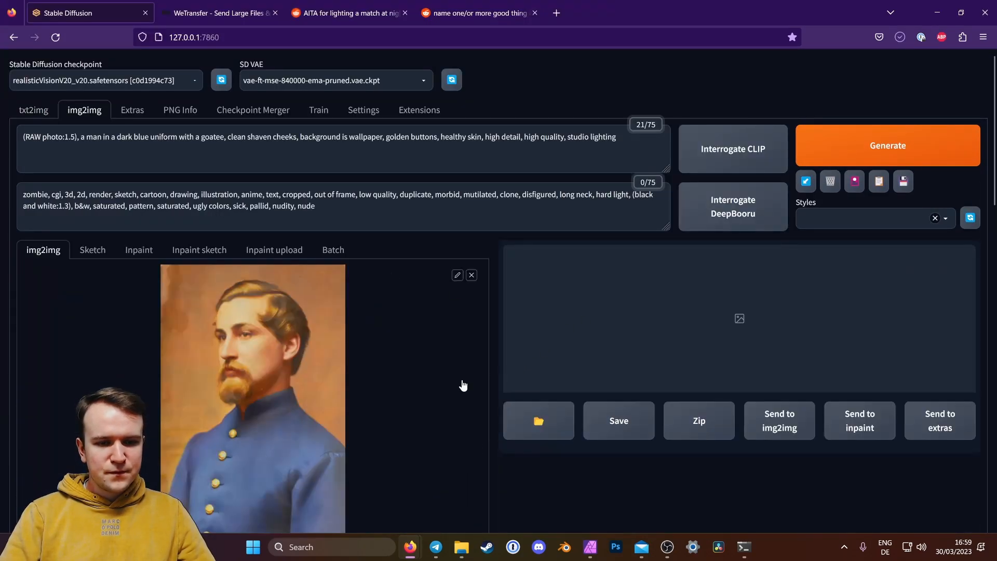
{"action": "scroll", "coordinate": [472, 374], "scroll_direction": "down", "scroll_amount": 10}
{"action": "scroll", "coordinate": [626, 372], "scroll_direction": "down", "scroll_amount": 3}
{"action": "left_click", "coordinate": [336, 272]}
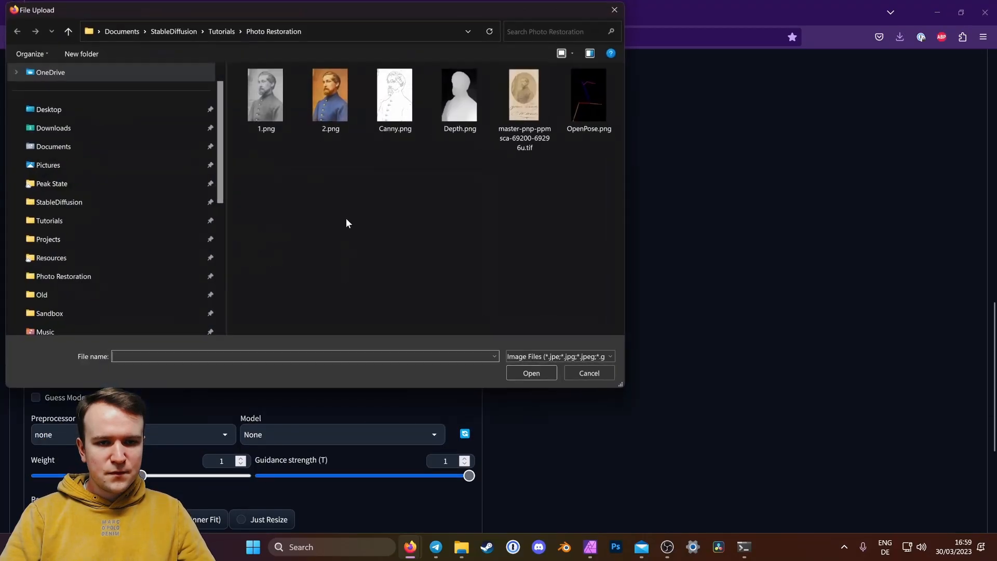
{"action": "left_click", "coordinate": [538, 374]}
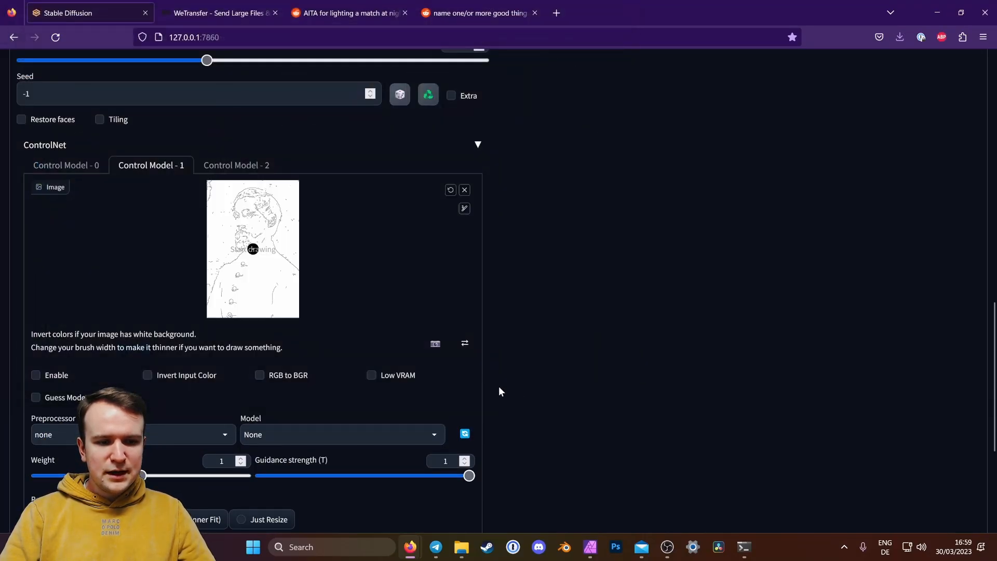
- Check the three ControlNet units and generate the batch of four img2img portraits
{"action": "left_click", "coordinate": [237, 164]}
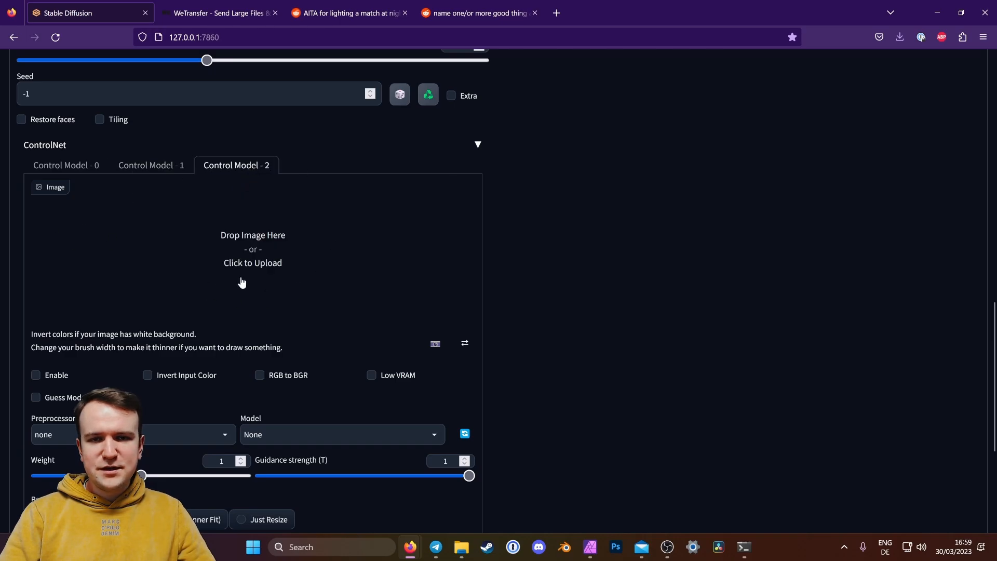
{"action": "left_click", "coordinate": [150, 167]}
{"action": "left_click", "coordinate": [66, 165]}
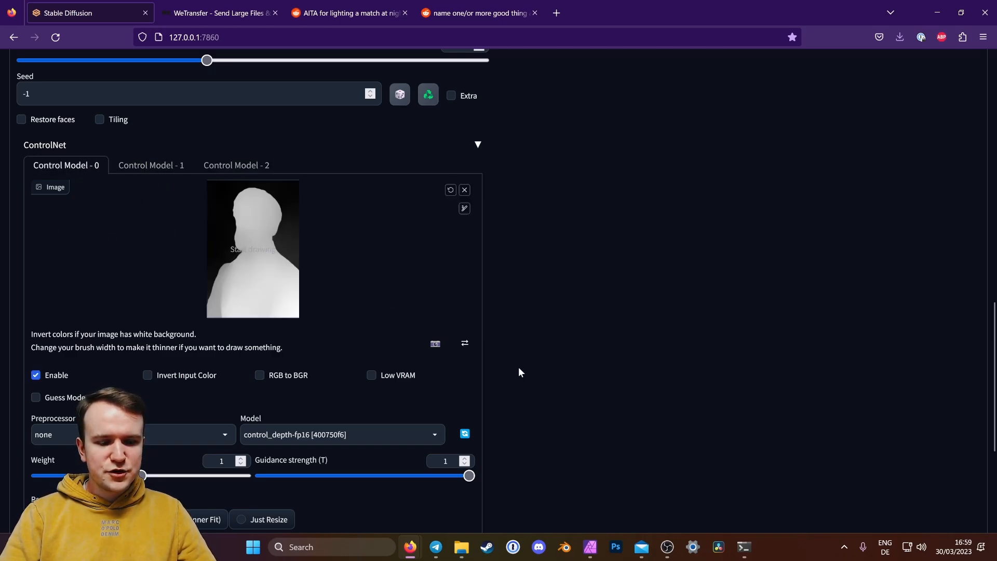
{"action": "scroll", "coordinate": [548, 353], "scroll_direction": "down", "scroll_amount": 2}
{"action": "scroll", "coordinate": [579, 360], "scroll_direction": "up", "scroll_amount": 2}
{"action": "scroll", "coordinate": [580, 362], "scroll_direction": "up", "scroll_amount": 9}
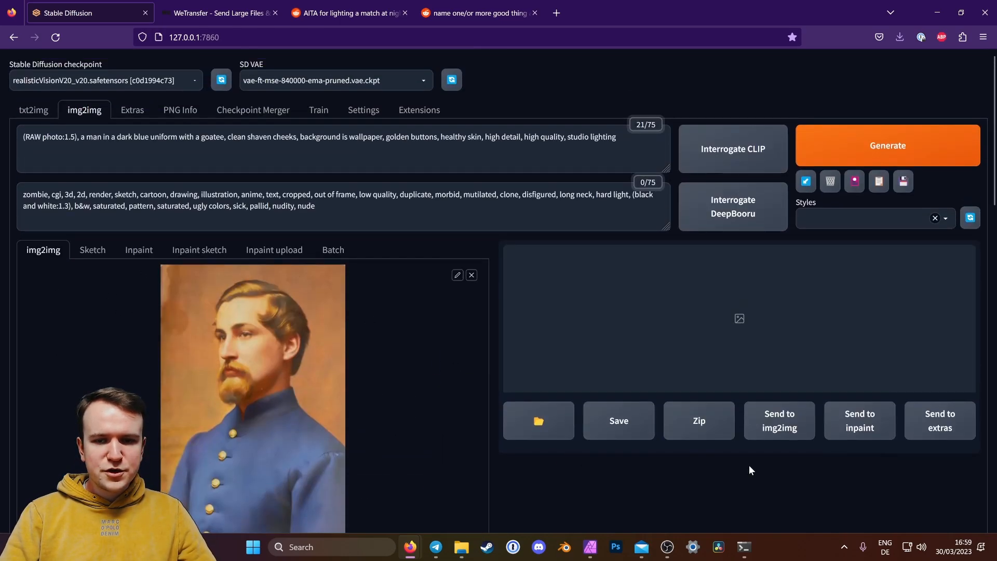
{"action": "scroll", "coordinate": [749, 466], "scroll_direction": "down", "scroll_amount": 1}
{"action": "scroll", "coordinate": [748, 470], "scroll_direction": "up", "scroll_amount": 1}
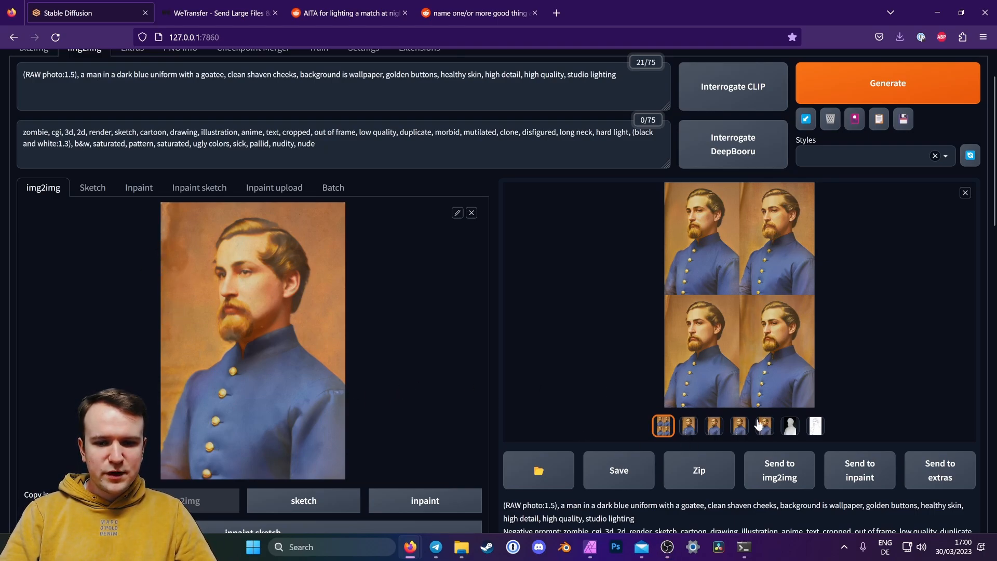
- Review the generated portraits enlarged and select the fourth one
{"action": "left_click", "coordinate": [688, 426]}
{"action": "left_click", "coordinate": [747, 293]}
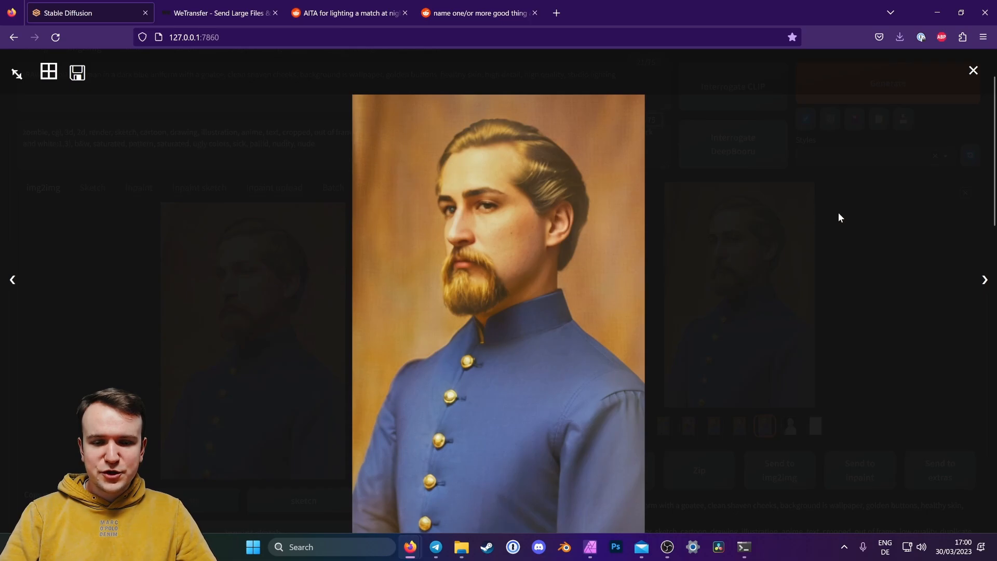
{"action": "left_click", "coordinate": [856, 230]}
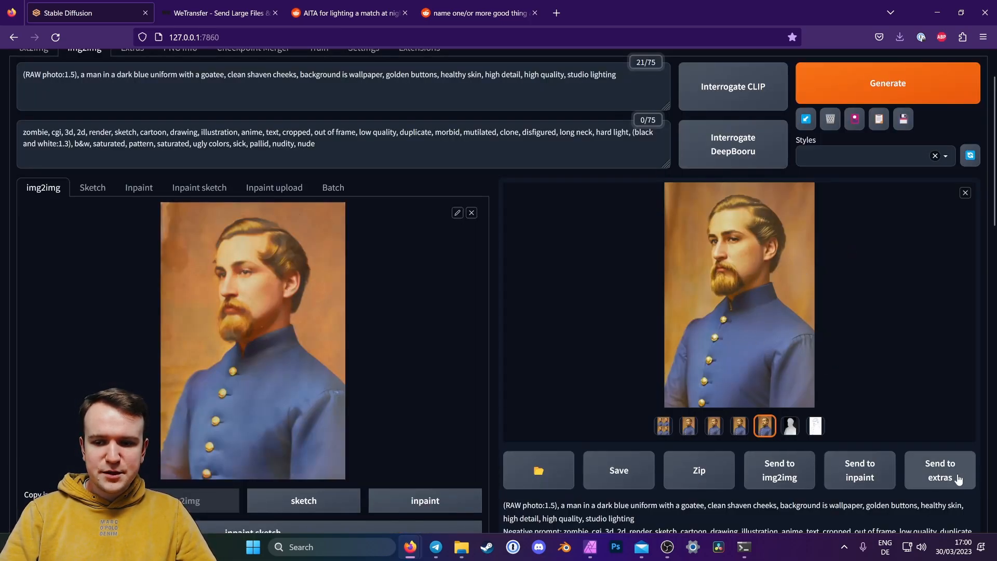
- Send the selected portrait to Extras and upscale it by 2 with R-ESRGAN 4x+
{"action": "left_click", "coordinate": [934, 475]}
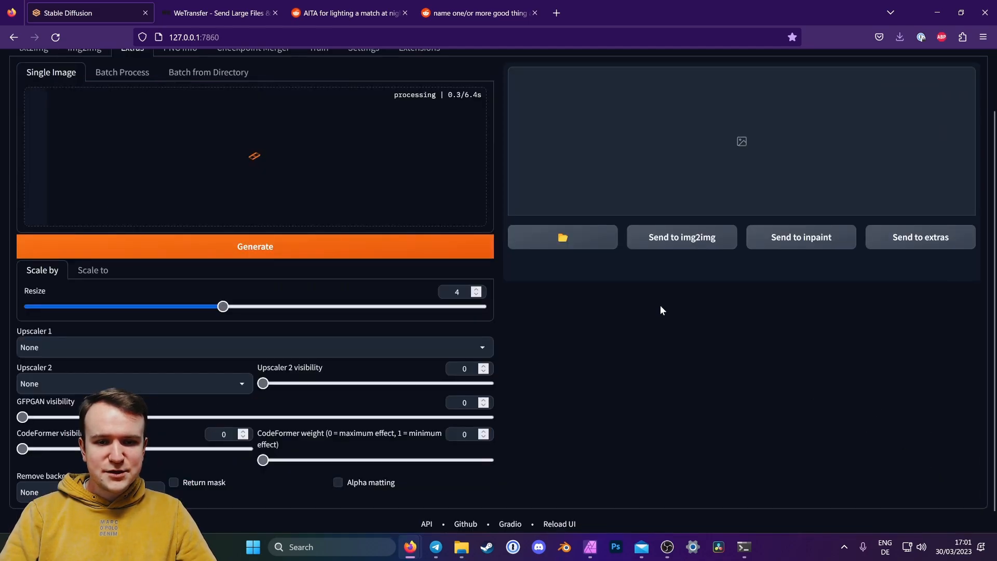
{"action": "scroll", "coordinate": [382, 372], "scroll_direction": "up", "scroll_amount": 2}
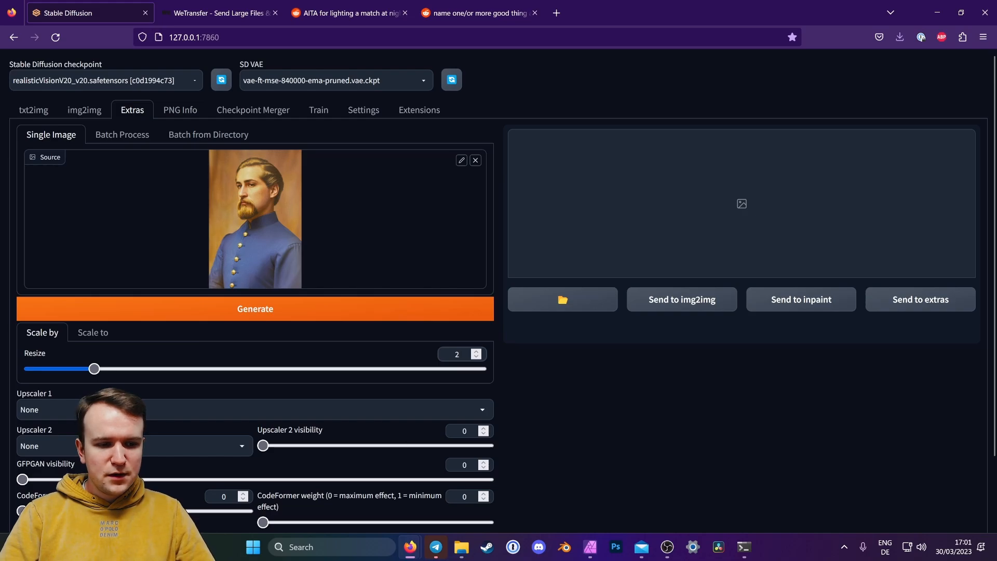
{"action": "left_click", "coordinate": [103, 408]}
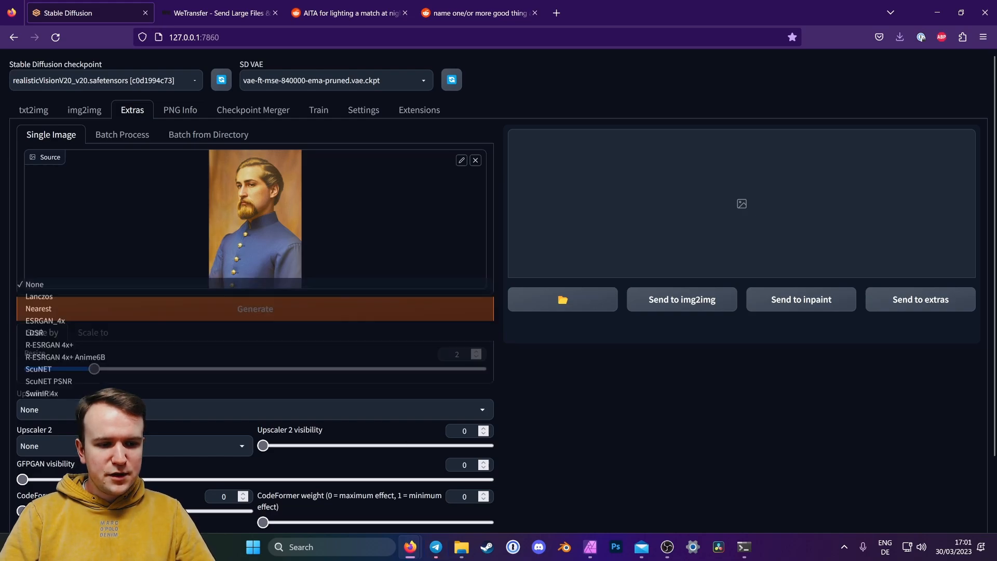
{"action": "left_click", "coordinate": [73, 345]}
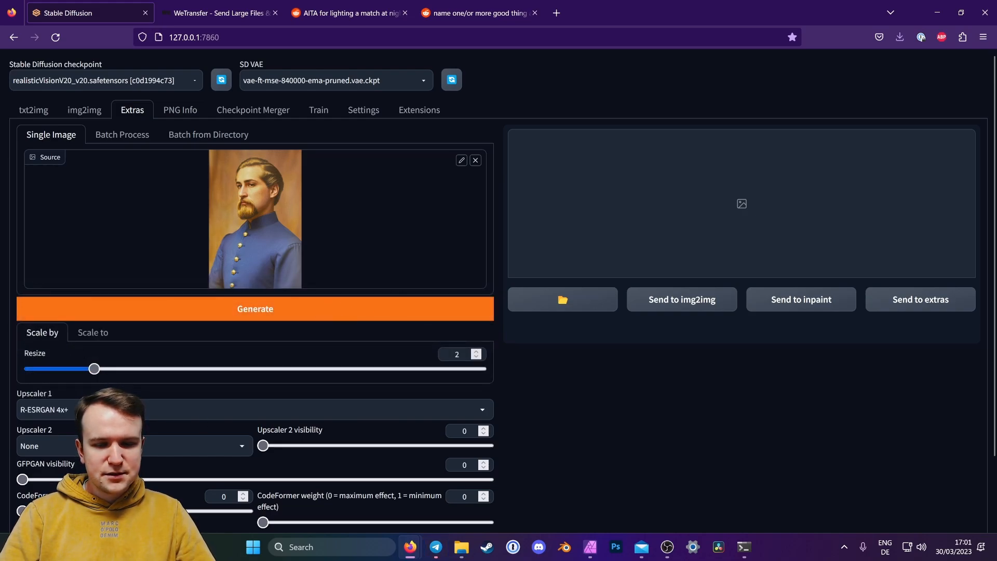
{"action": "left_click", "coordinate": [322, 310]}
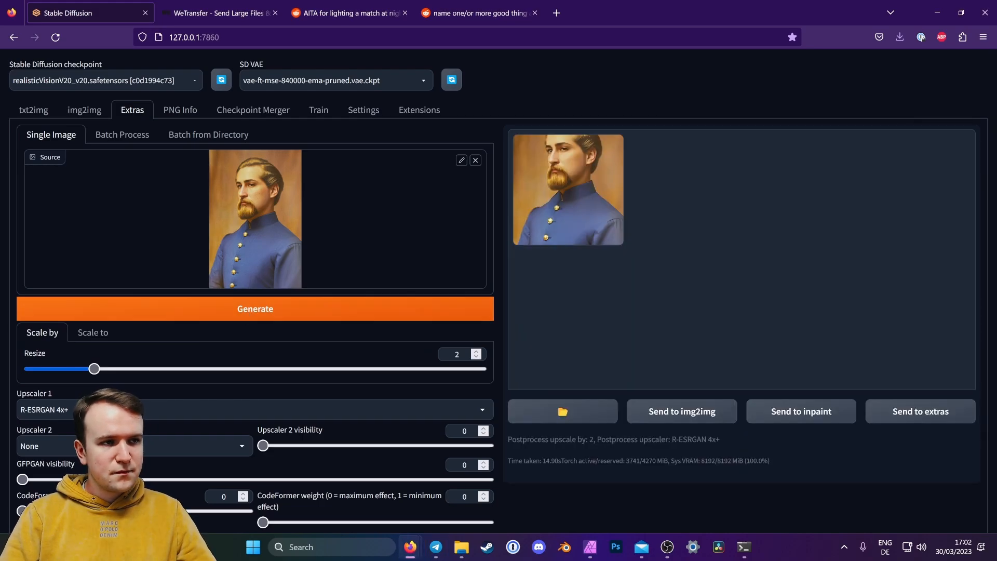
- Copy the upscaled portrait, switch to Affinity Photo and paste it as a new layer above the existing ones
{"action": "left_click", "coordinate": [606, 214]}
{"action": "right_click", "coordinate": [774, 239]}
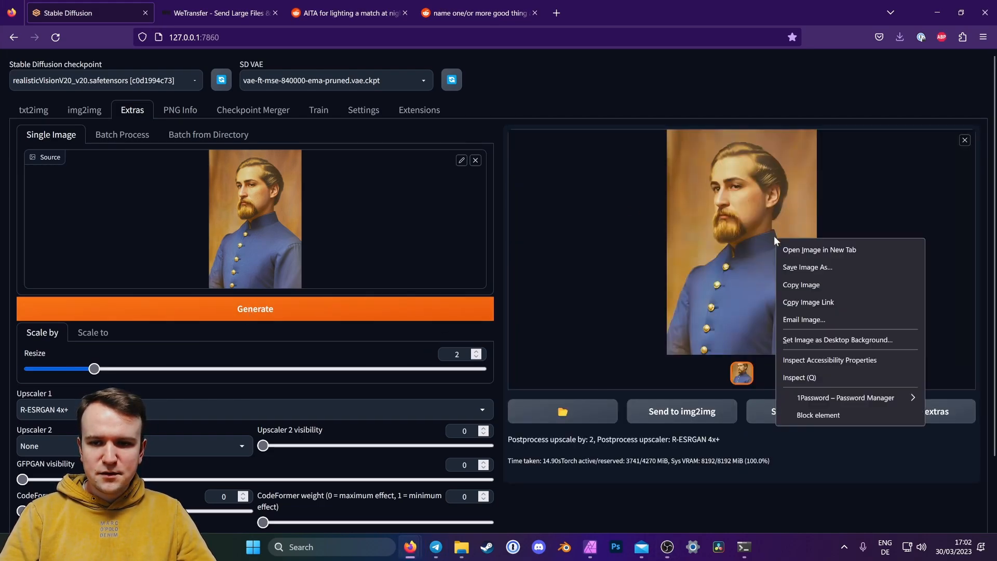
{"action": "left_click", "coordinate": [802, 283]}
{"action": "left_click", "coordinate": [590, 547]}
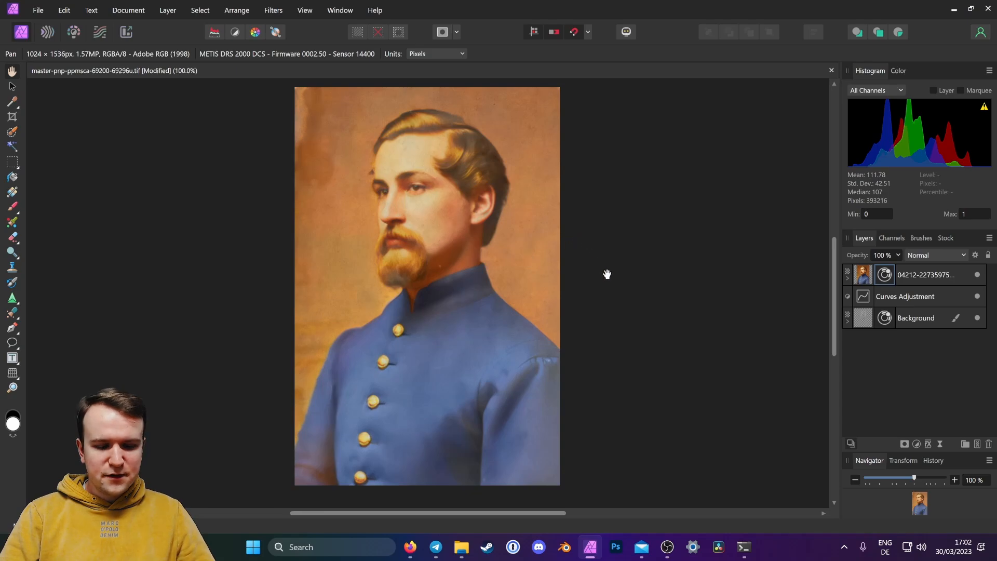
{"action": "key", "text": "ctrl+v"}
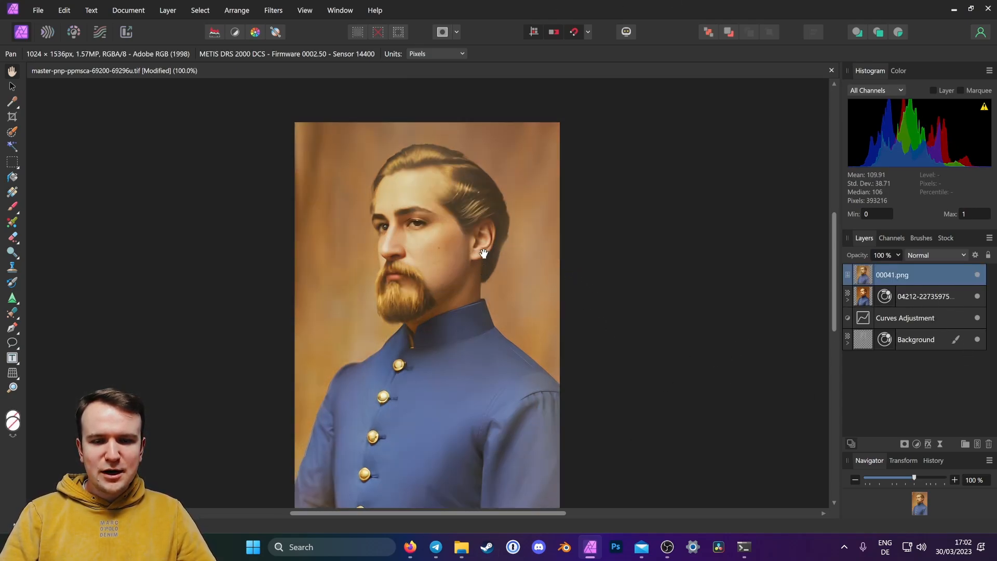
{"action": "scroll", "coordinate": [455, 262], "scroll_direction": "up", "scroll_amount": 1}
{"action": "scroll", "coordinate": [454, 261], "scroll_direction": "up", "scroll_amount": 1}
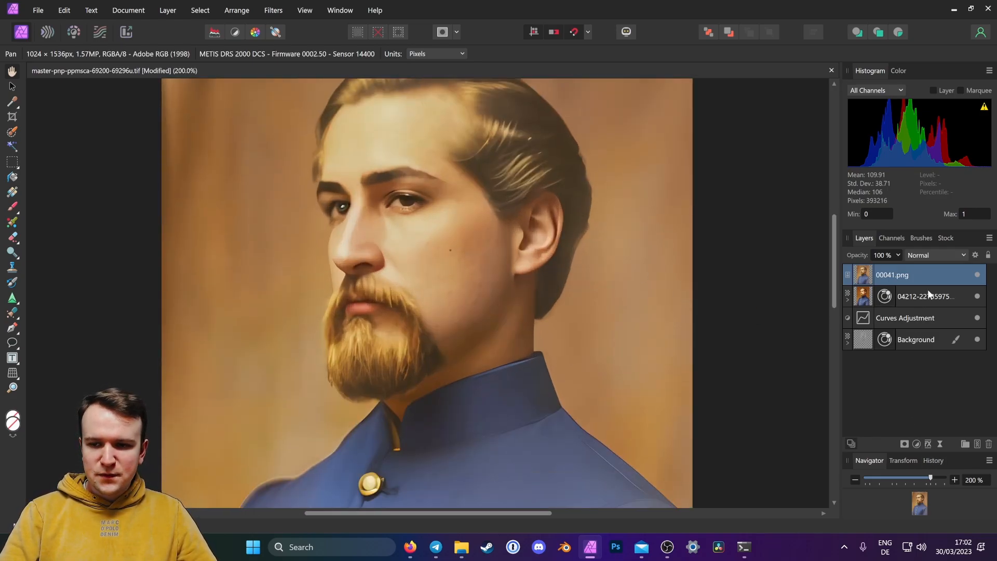
{"action": "key", "text": "Return"}
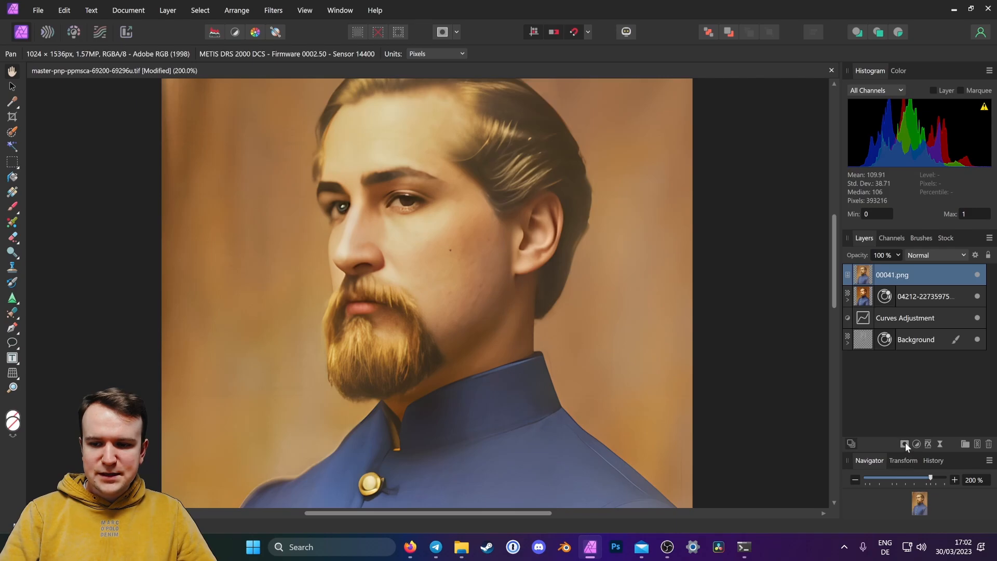
- Add a mask to the 00041.png layer and paint black over the eyes, nose and mouth to reveal the layers beneath
{"action": "left_click", "coordinate": [905, 443]}
{"action": "left_click", "coordinate": [906, 465]}
{"action": "key", "text": "b"}
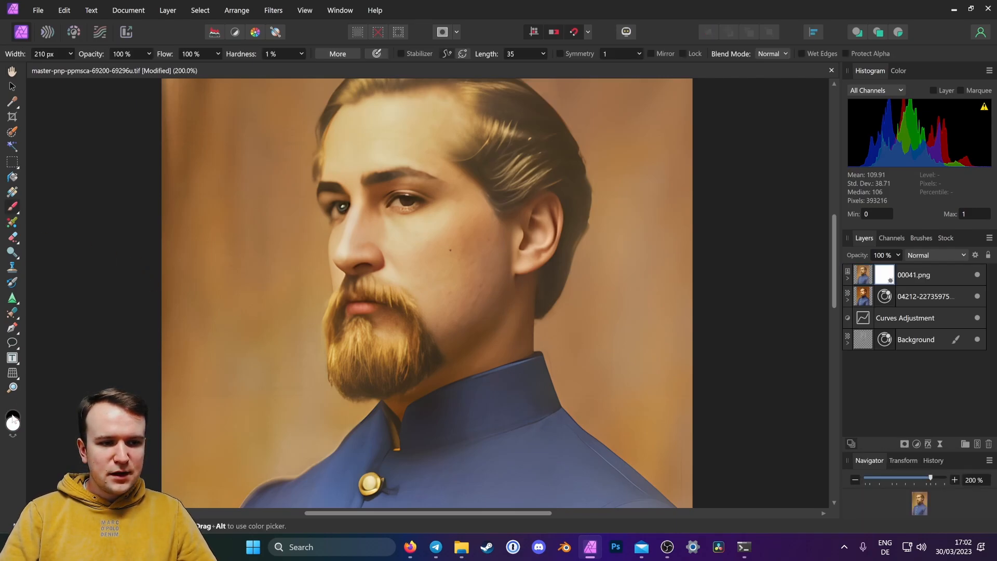
{"action": "left_click", "coordinate": [13, 436]}
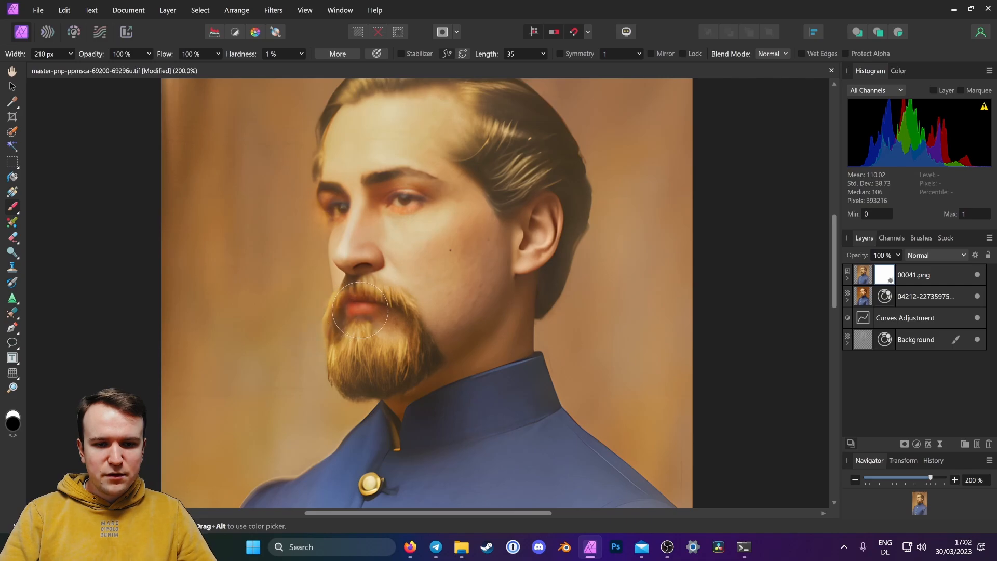
{"action": "left_click_drag", "start_coordinate": [358, 257], "coordinate": [357, 256]}
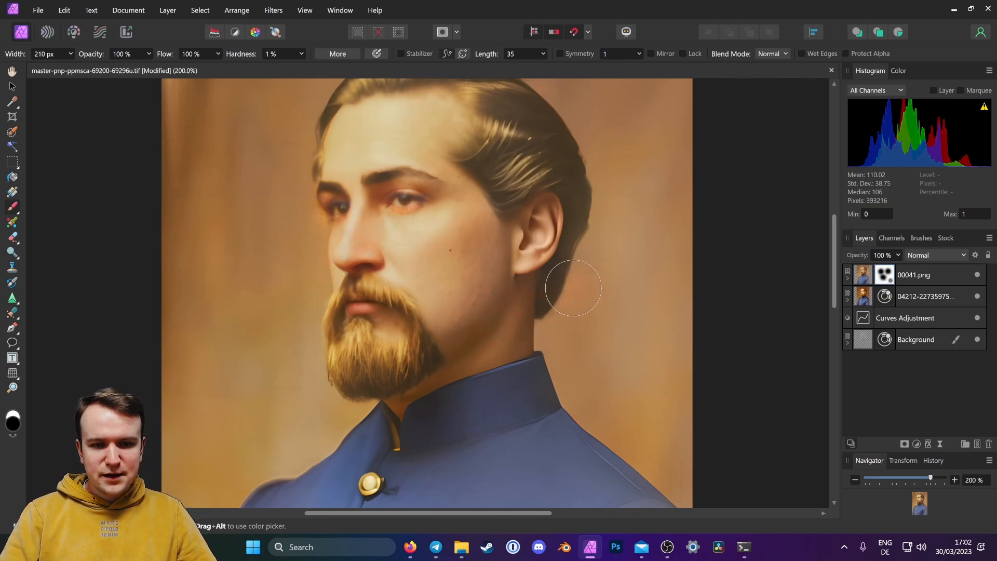
{"action": "scroll", "coordinate": [556, 297], "scroll_direction": "up", "scroll_amount": 1}
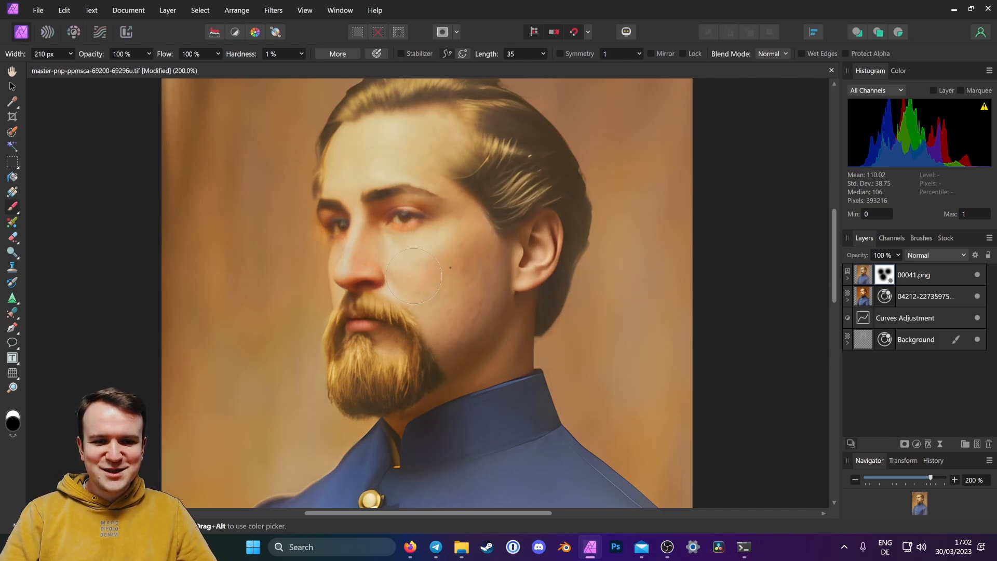
- Add a Curves adjustment to the 04212 colour layer, reducing red in the shadows and adjusting its highlights
{"action": "left_click", "coordinate": [933, 301]}
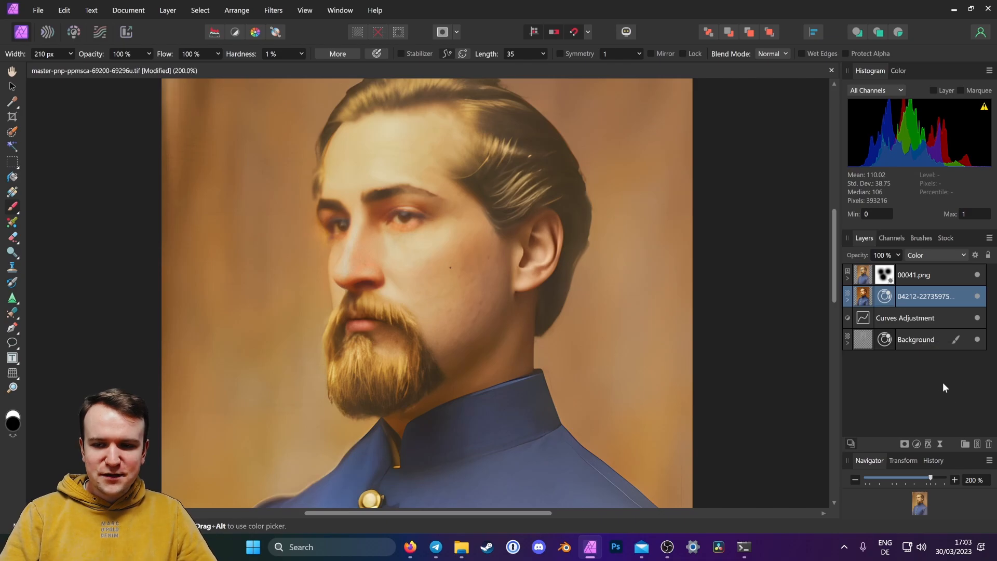
{"action": "left_click", "coordinate": [917, 444]}
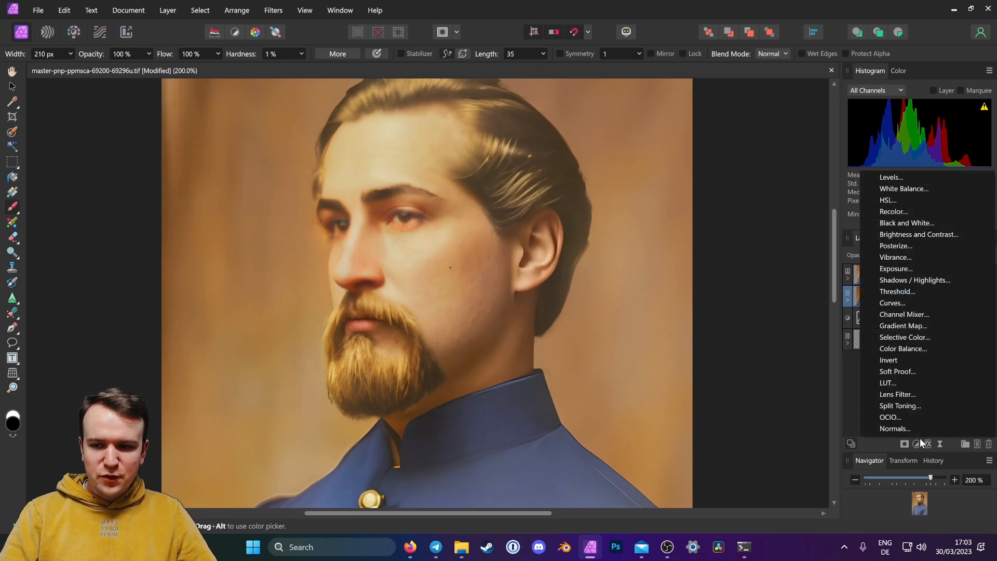
{"action": "left_click", "coordinate": [885, 301]}
{"action": "left_click_drag", "start_coordinate": [732, 204], "coordinate": [773, 154]}
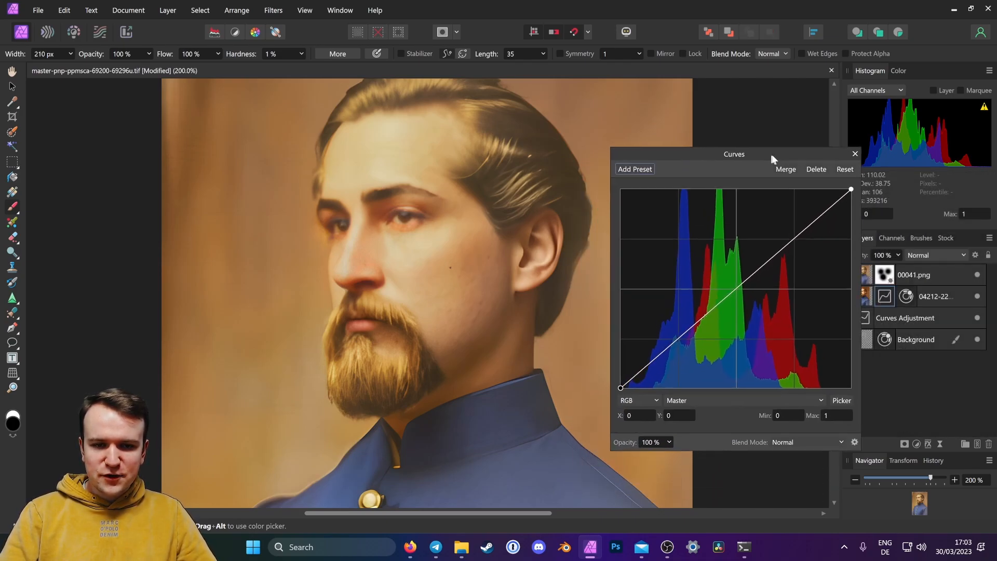
{"action": "left_click", "coordinate": [729, 401]}
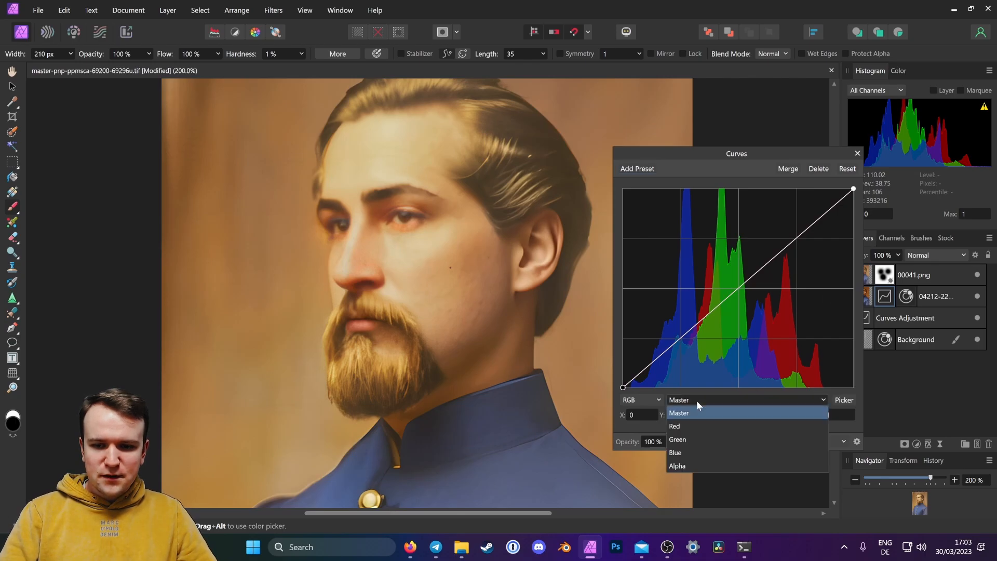
{"action": "left_click", "coordinate": [684, 420]}
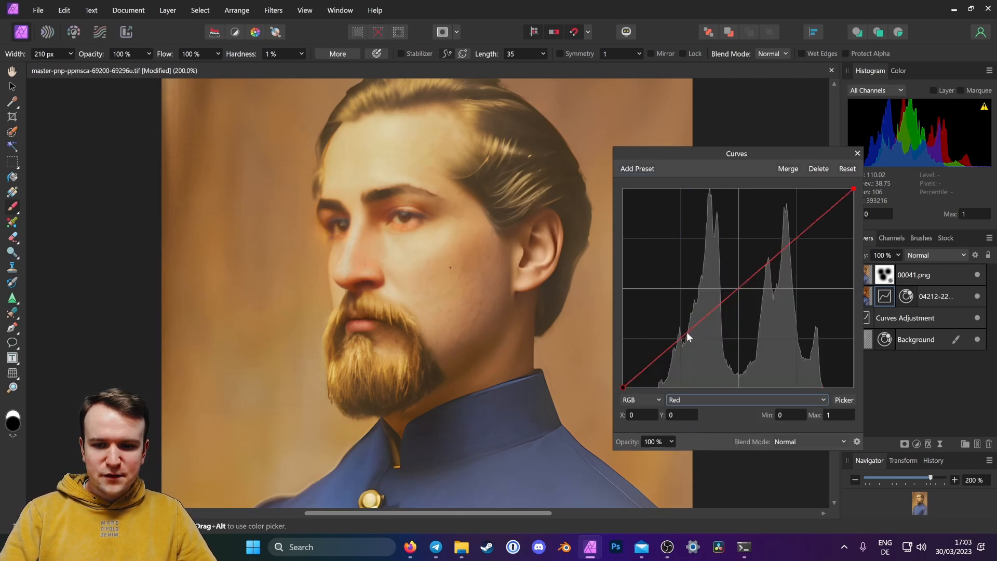
{"action": "left_click_drag", "start_coordinate": [686, 331], "coordinate": [688, 341]}
{"action": "left_click_drag", "start_coordinate": [779, 262], "coordinate": [778, 258]}
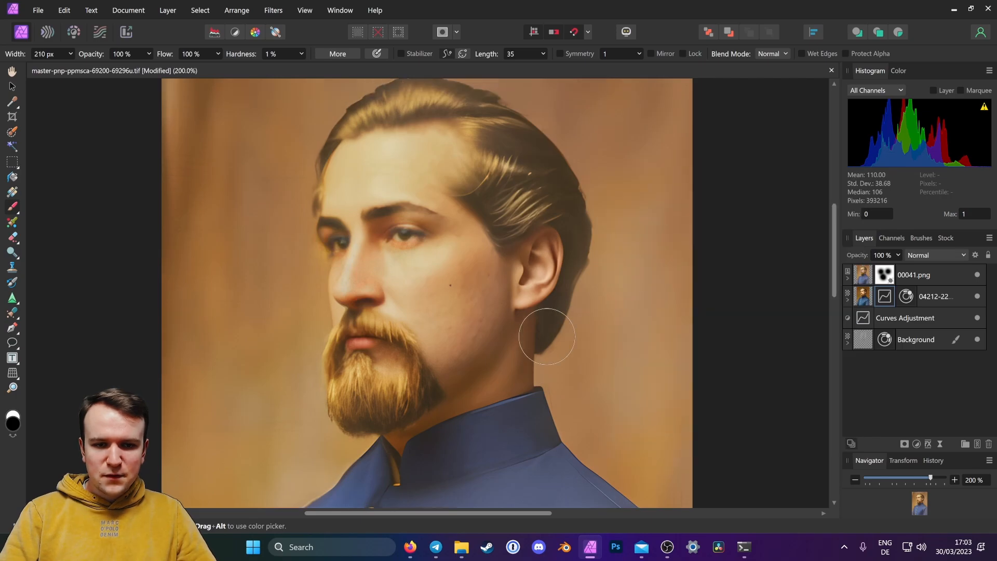
- Export the whole portrait as a 1024 × 1536 px PNG named 3 in the Photo Restoration folder
{"action": "key", "text": "ctrl+1"}
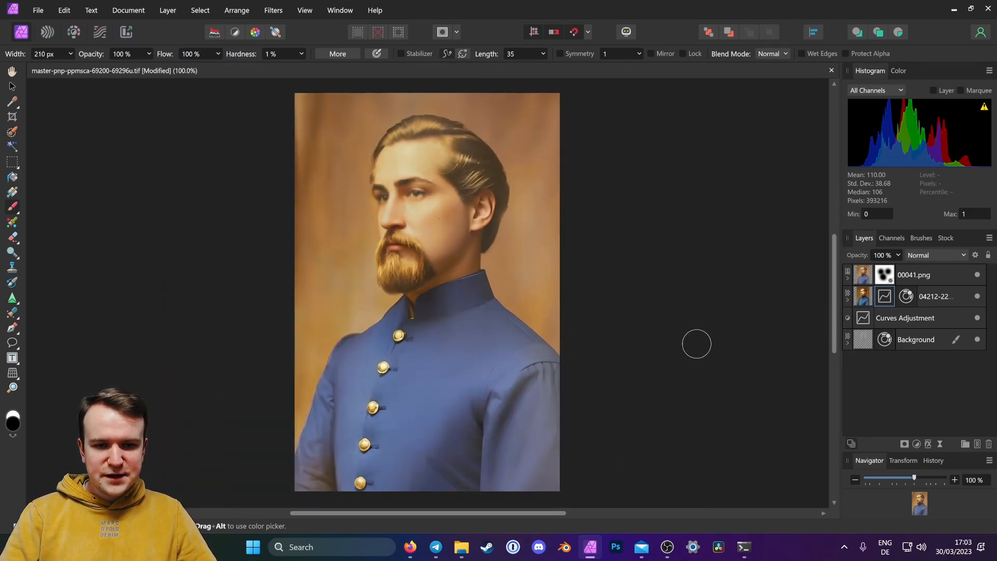
{"action": "left_click", "coordinate": [43, 6]}
{"action": "left_click", "coordinate": [63, 297]}
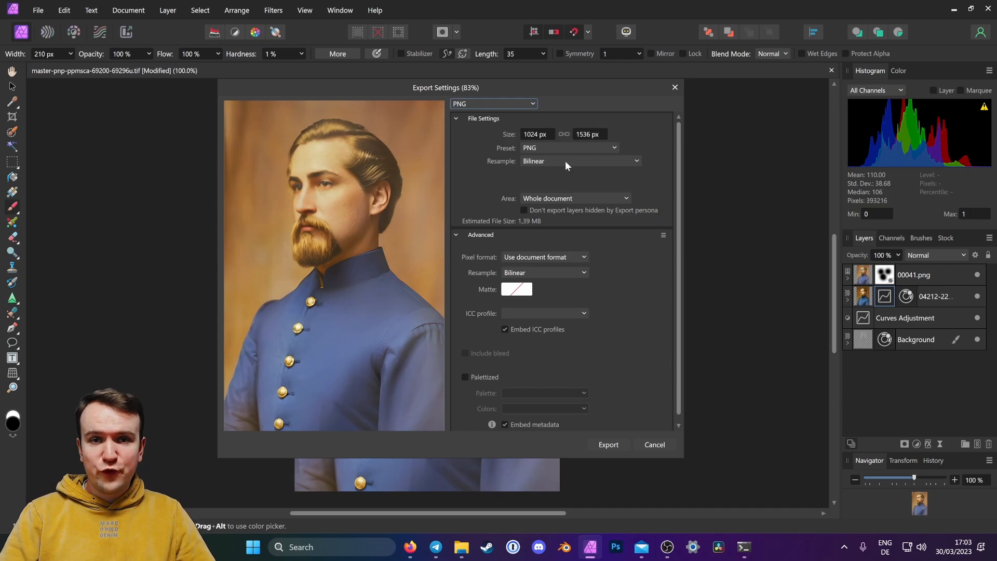
{"action": "left_click", "coordinate": [615, 444]}
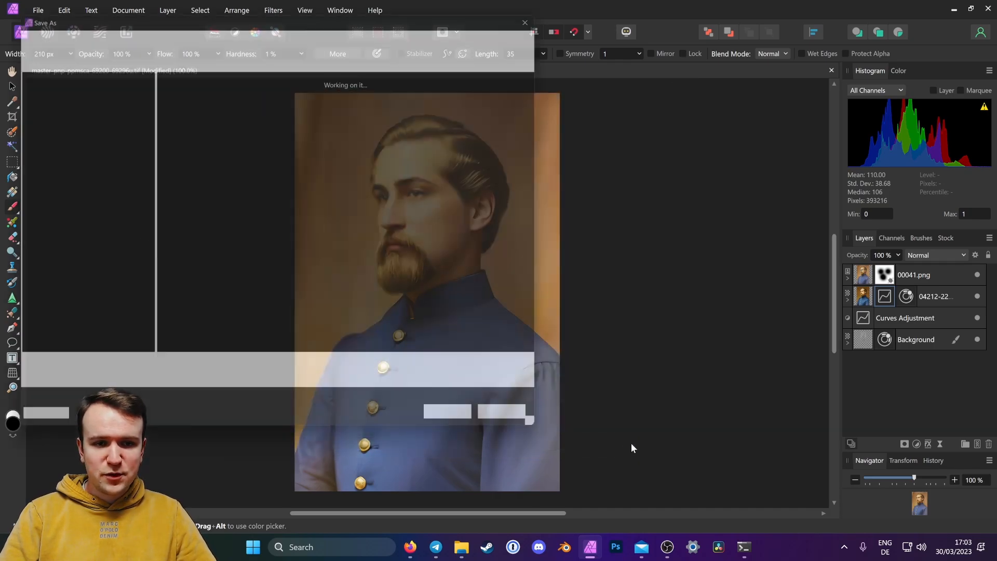
{"action": "type", "text": "3"}
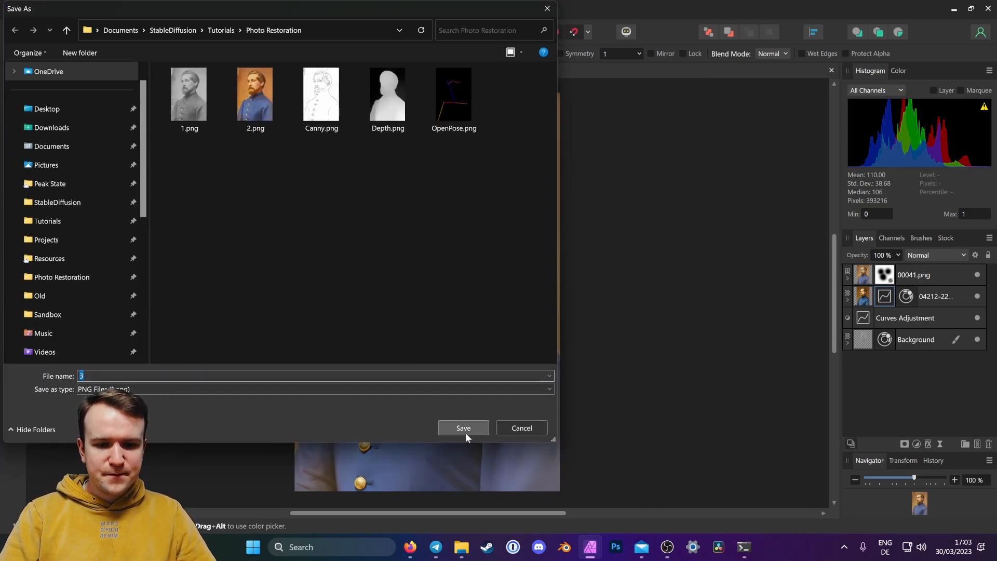
{"action": "left_click", "coordinate": [465, 432]}
- Switch to Stable Diffusion and replace the img2img source image with 3.png
{"action": "left_click", "coordinate": [396, 495]}
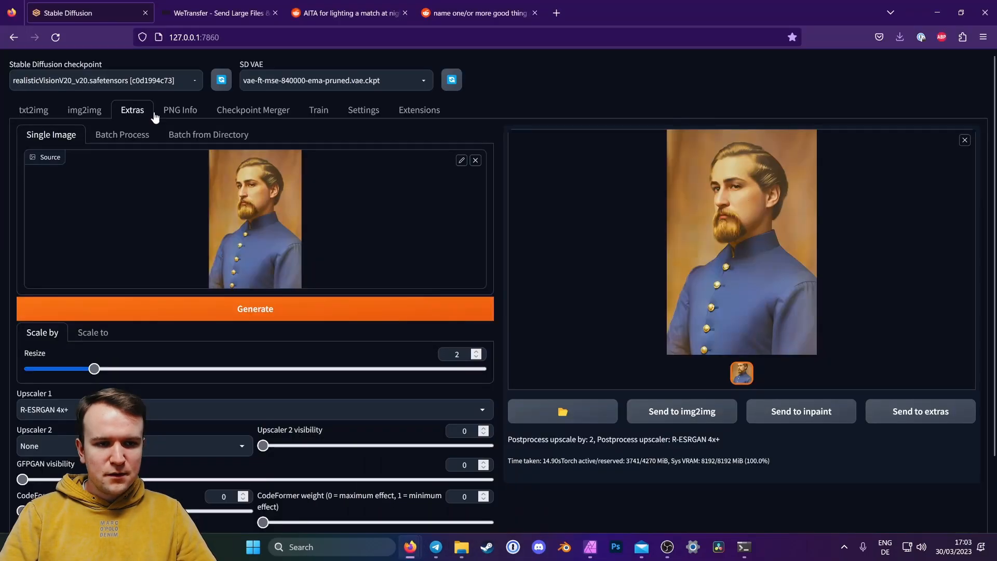
{"action": "left_click", "coordinate": [85, 110]}
{"action": "scroll", "coordinate": [482, 346], "scroll_direction": "down", "scroll_amount": 2}
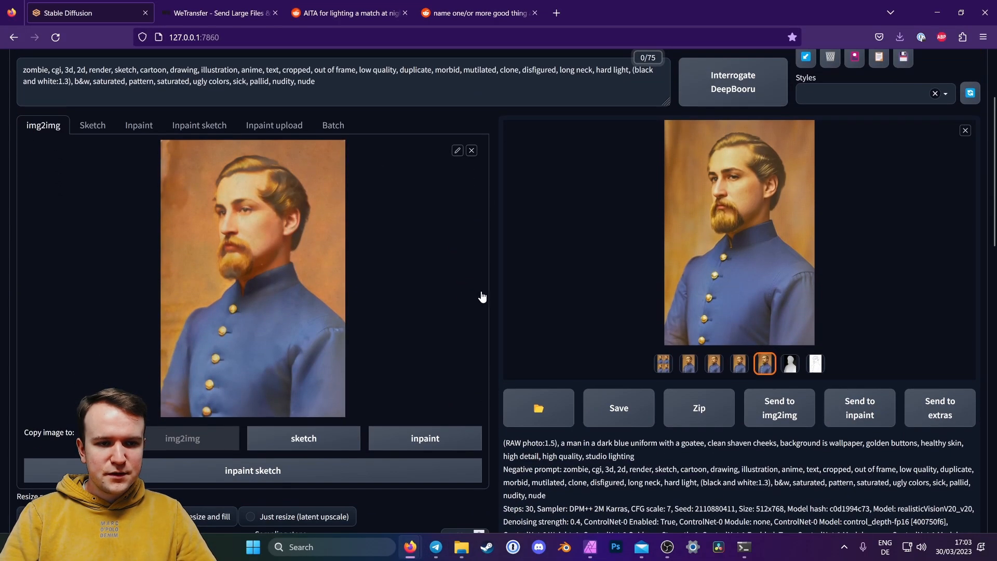
{"action": "left_click", "coordinate": [472, 151]}
{"action": "left_click", "coordinate": [401, 215]}
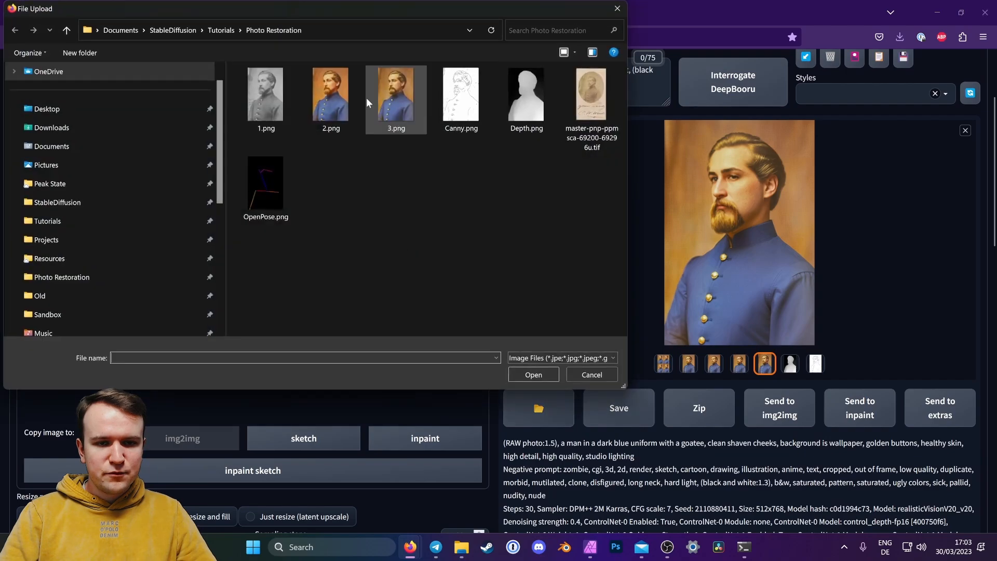
{"action": "left_click", "coordinate": [387, 98]}
{"action": "left_click", "coordinate": [526, 376]}
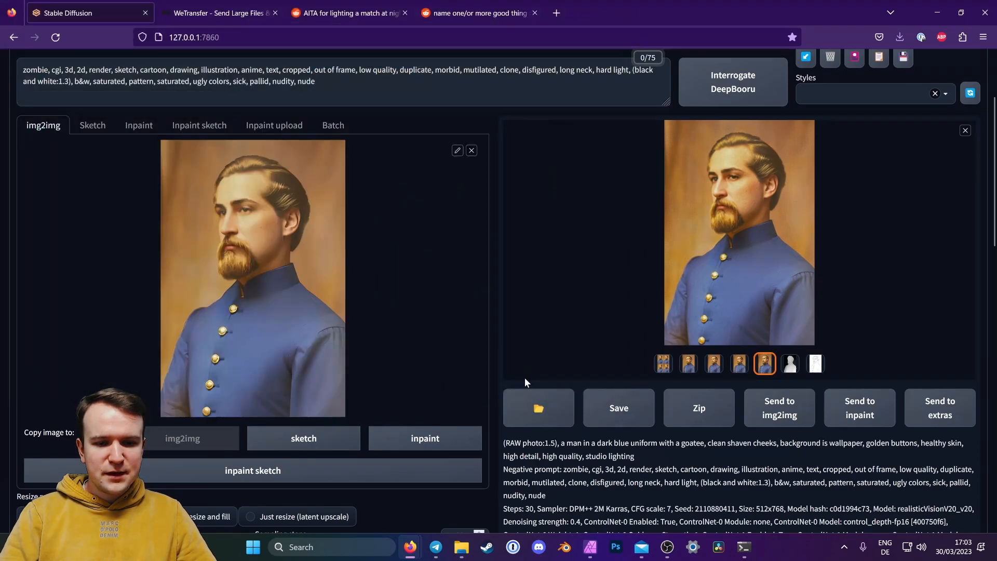
- Copy the image to Inpaint, enlarge the mask brush and paint a solid mask over the man's face
{"action": "left_click", "coordinate": [426, 440]}
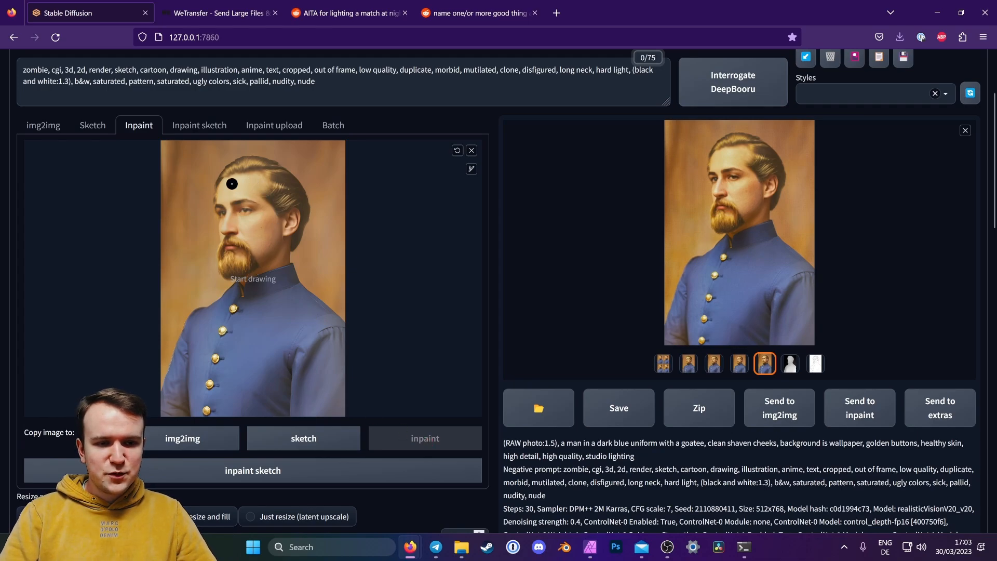
{"action": "left_click", "coordinate": [472, 168]}
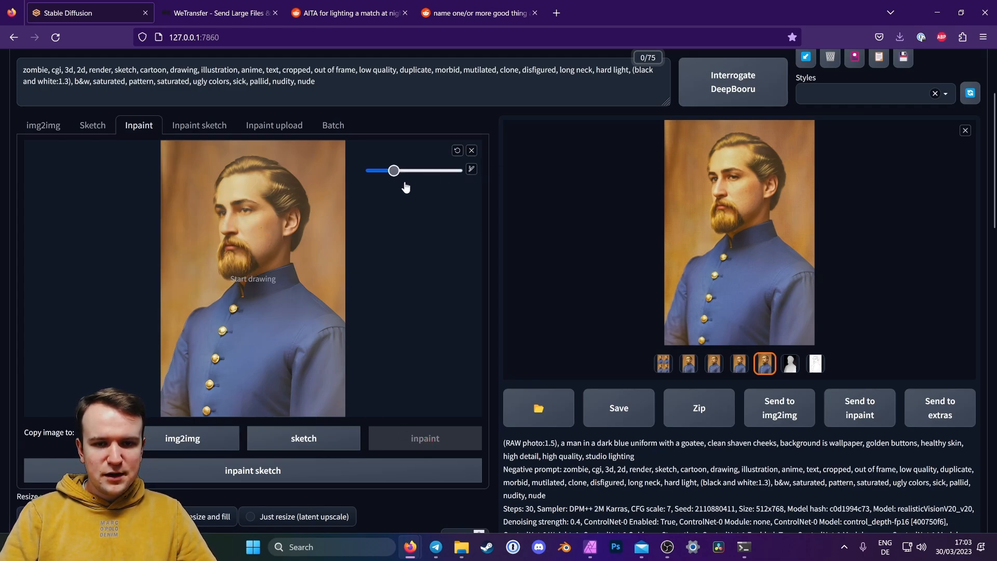
{"action": "left_click_drag", "start_coordinate": [393, 170], "coordinate": [415, 173]}
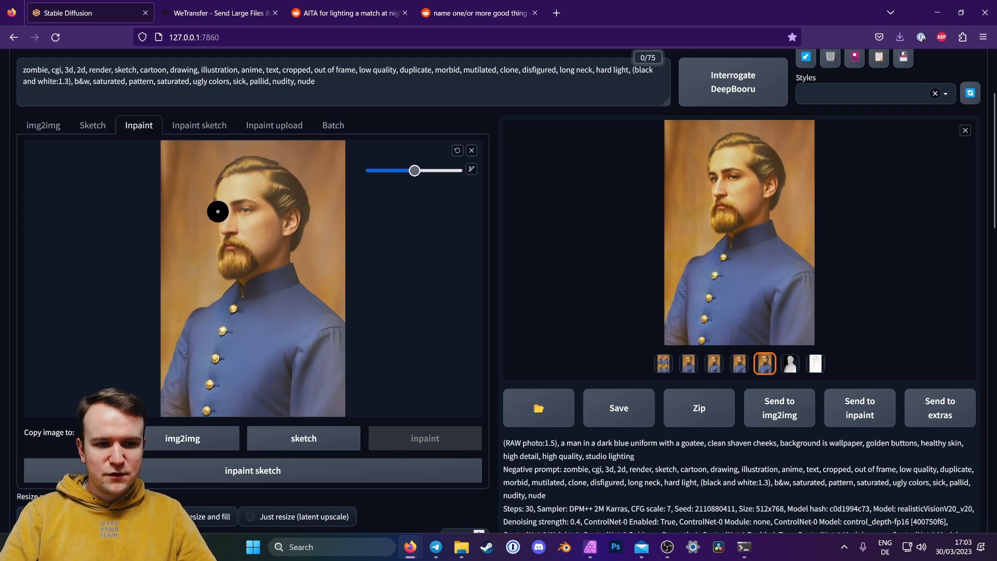
{"action": "mouse_move", "coordinate": [217, 211]}
{"action": "left_mouse_down"}
{"action": "mouse_move", "coordinate": [240, 206]}
{"action": "mouse_move", "coordinate": [253, 223]}
{"action": "mouse_move", "coordinate": [239, 270]}
{"action": "mouse_move", "coordinate": [224, 271]}
{"action": "mouse_move", "coordinate": [216, 233]}
{"action": "left_mouse_up"}
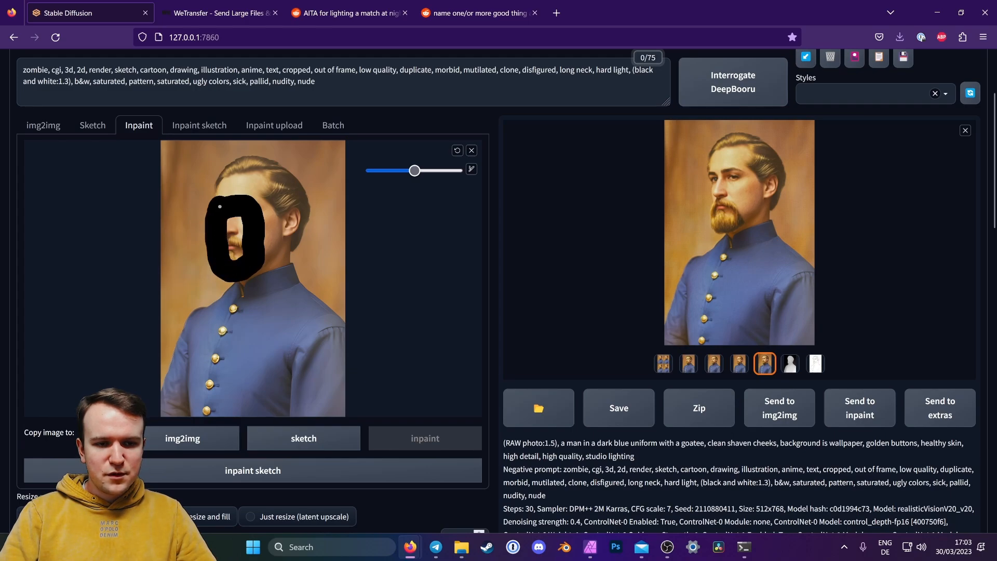
{"action": "mouse_move", "coordinate": [257, 208]}
{"action": "left_mouse_down"}
{"action": "mouse_move", "coordinate": [268, 238]}
{"action": "mouse_move", "coordinate": [239, 220]}
{"action": "left_mouse_up"}
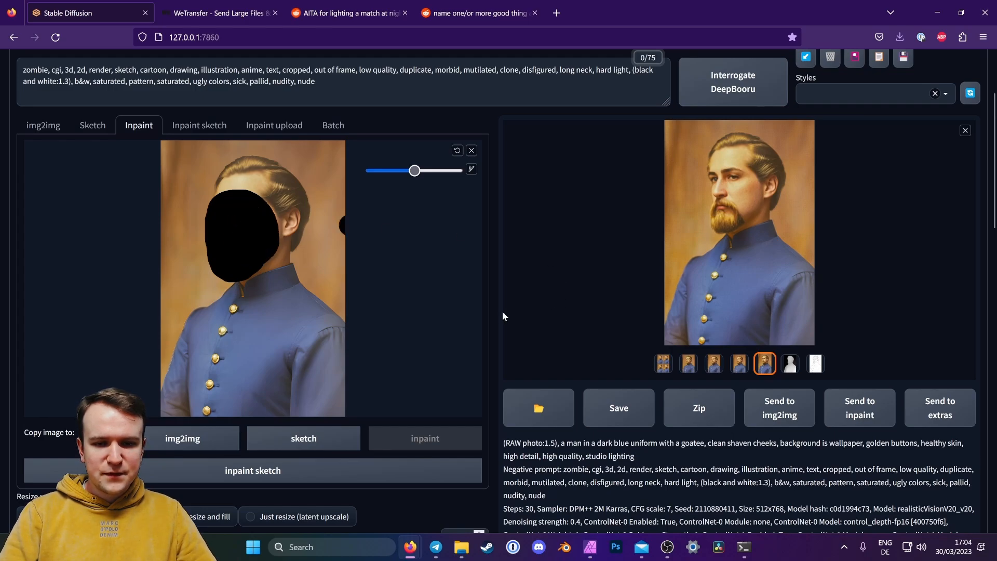
- Set the inpaint area to Only masked and the output height to 512
{"action": "scroll", "coordinate": [503, 310], "scroll_direction": "down", "scroll_amount": 6}
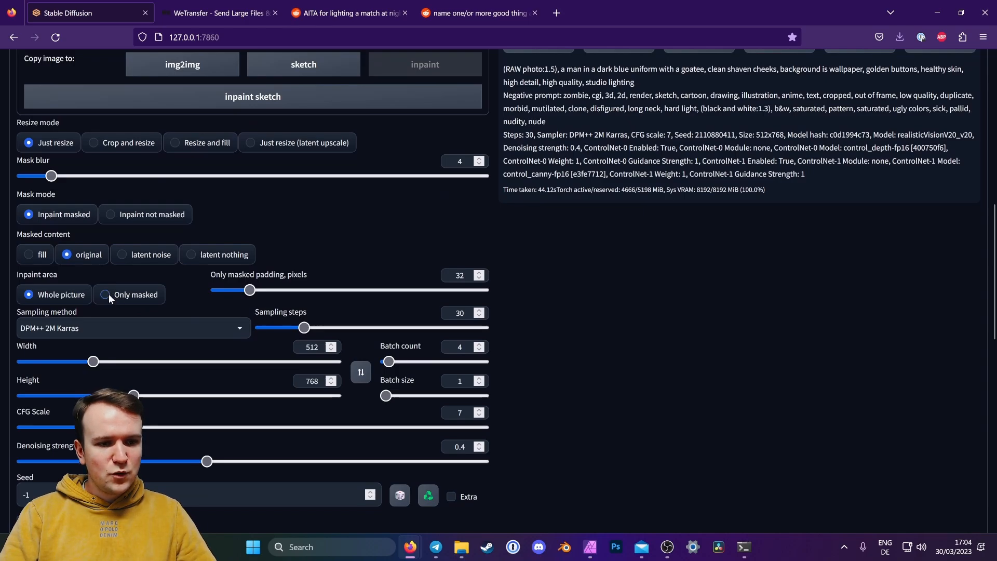
{"action": "scroll", "coordinate": [703, 368], "scroll_direction": "up", "scroll_amount": 5}
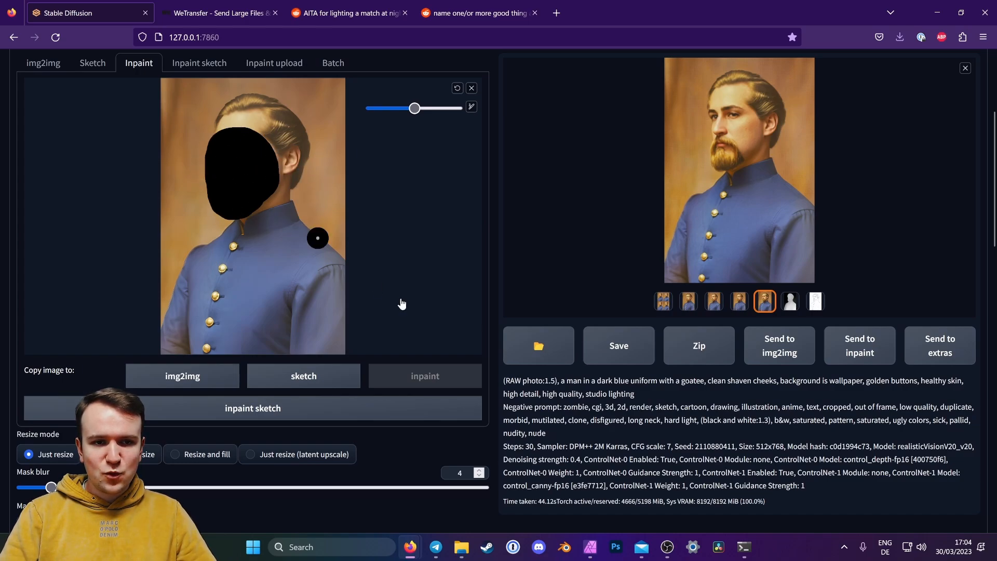
{"action": "scroll", "coordinate": [549, 395], "scroll_direction": "down", "scroll_amount": 8}
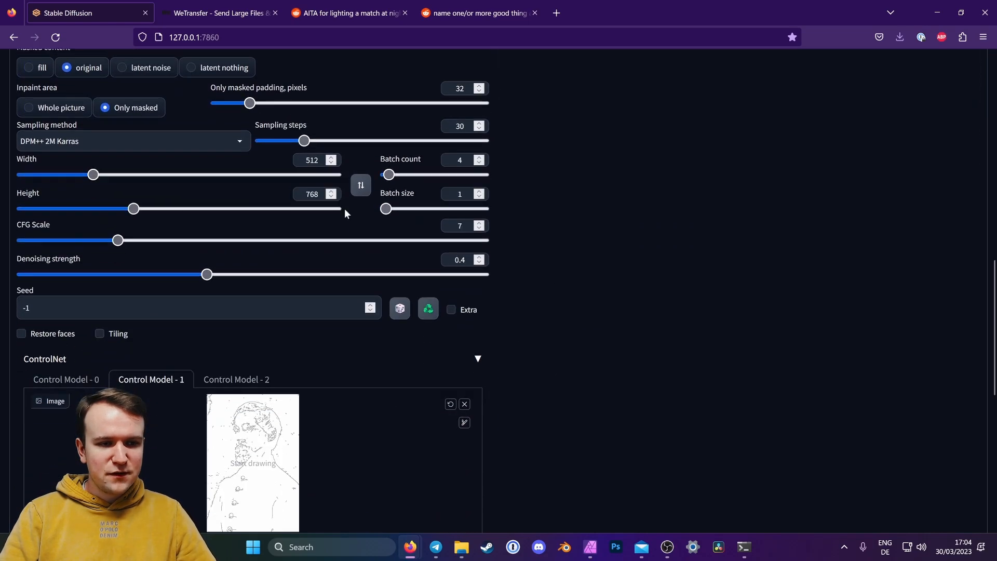
{"action": "double_click", "coordinate": [311, 194]}
{"action": "type", "text": "512"}
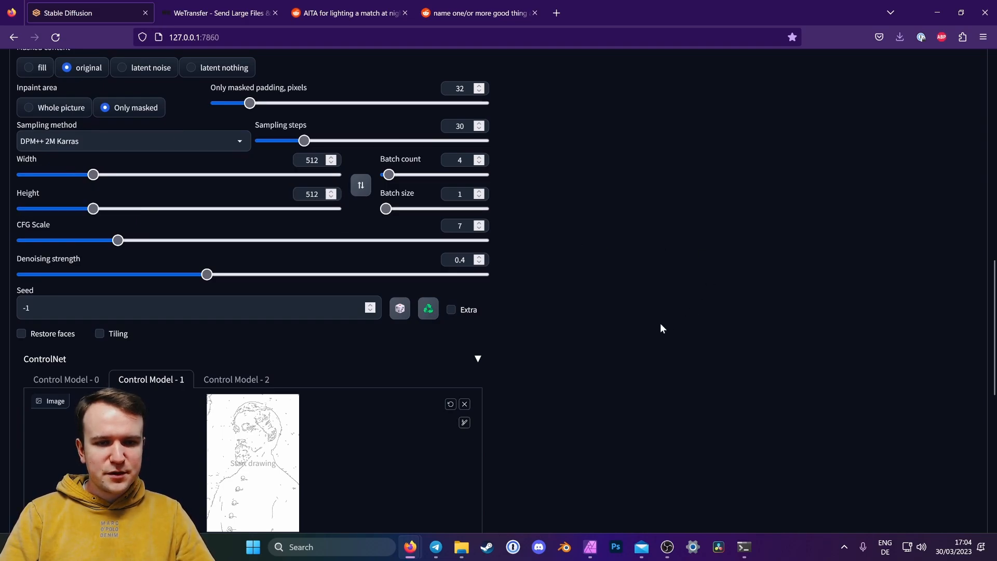
{"action": "scroll", "coordinate": [571, 249], "scroll_direction": "up", "scroll_amount": 8}
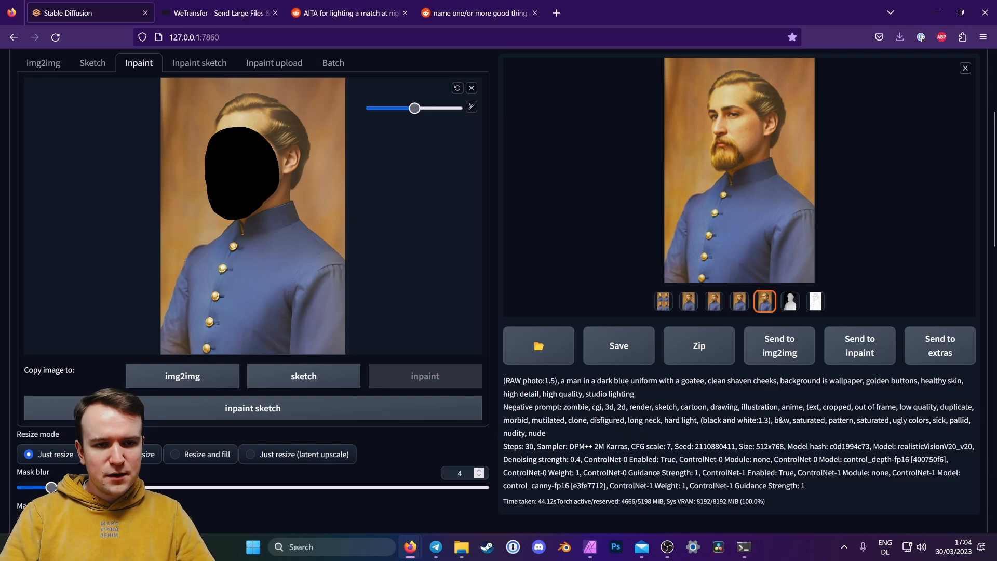
{"action": "scroll", "coordinate": [621, 415], "scroll_direction": "down", "scroll_amount": 7}
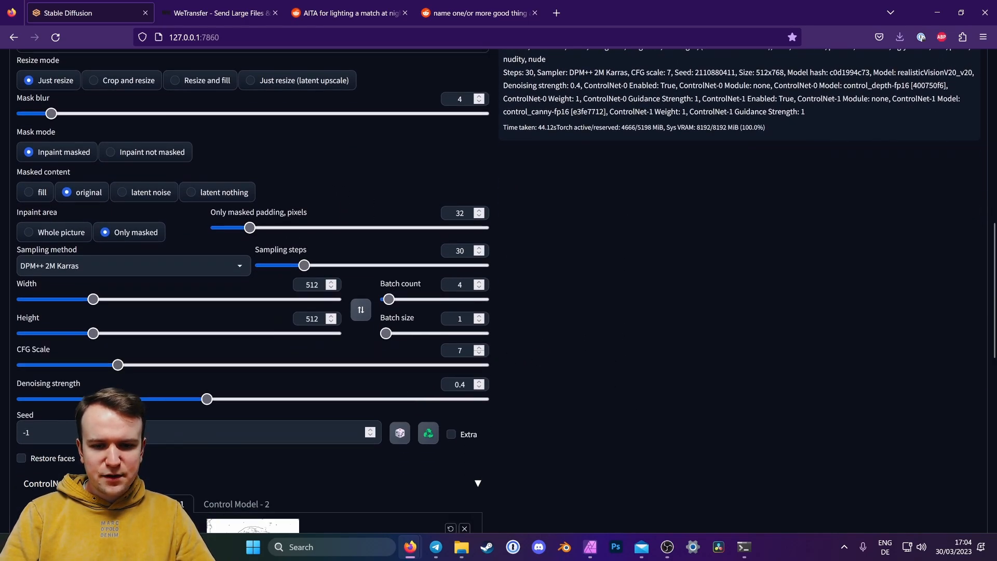
{"action": "scroll", "coordinate": [492, 380], "scroll_direction": "down", "scroll_amount": 5}
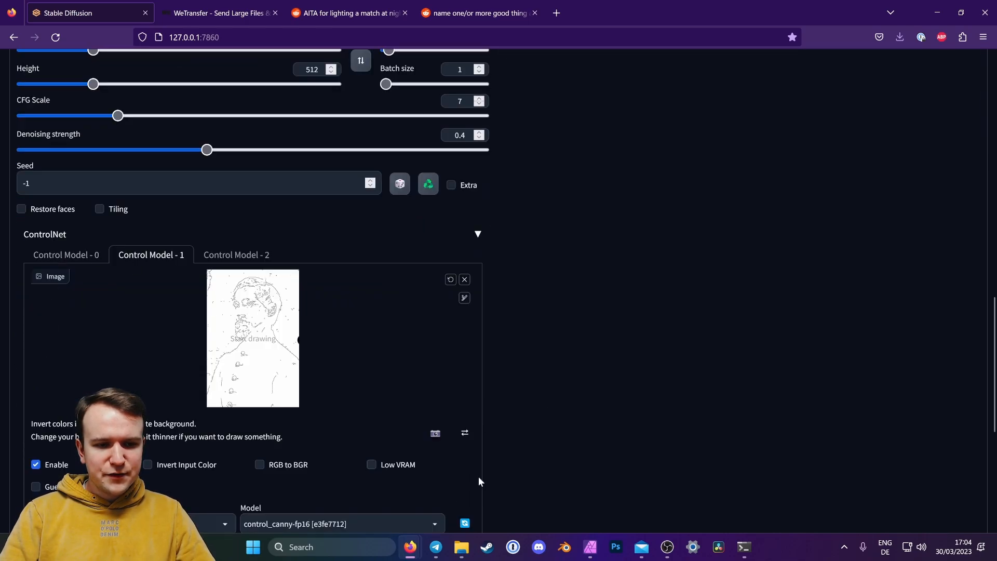
- Check the inpainting settings and open the generated portrait with the inpainted face at full size
{"action": "scroll", "coordinate": [553, 359], "scroll_direction": "down", "scroll_amount": 4}
{"action": "scroll", "coordinate": [553, 360], "scroll_direction": "up", "scroll_amount": 8}
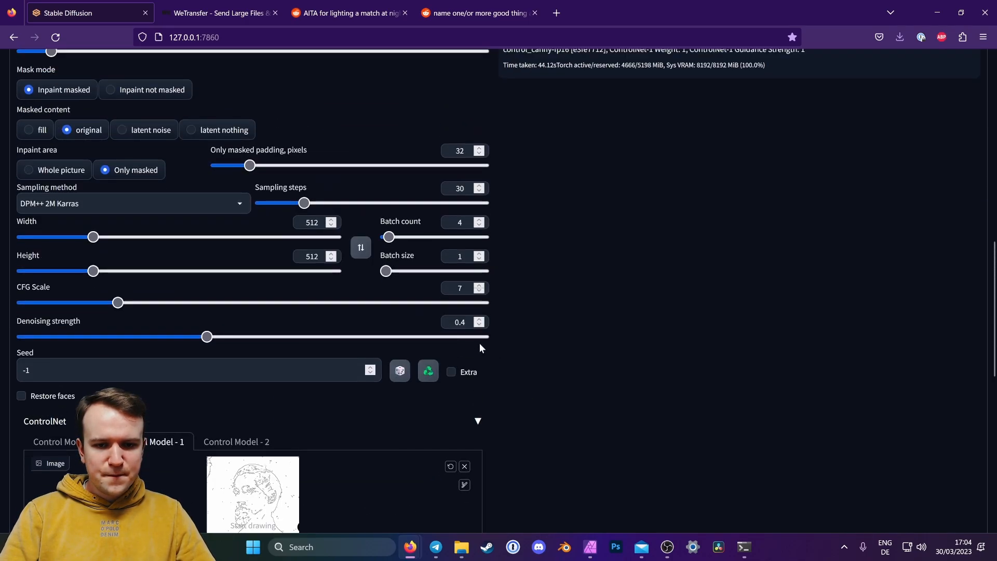
{"action": "scroll", "coordinate": [585, 375], "scroll_direction": "up", "scroll_amount": 10}
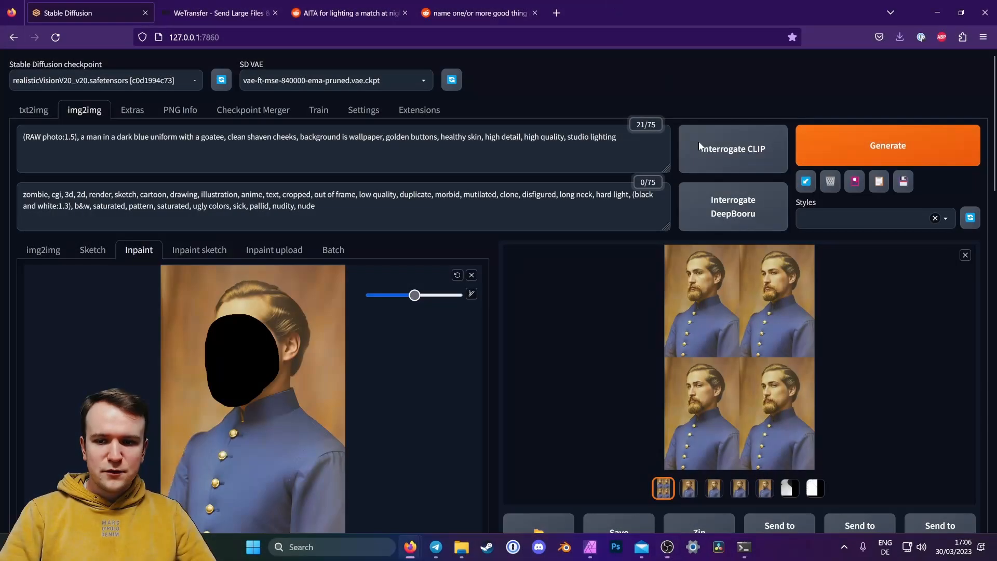
{"action": "left_click", "coordinate": [747, 322]}
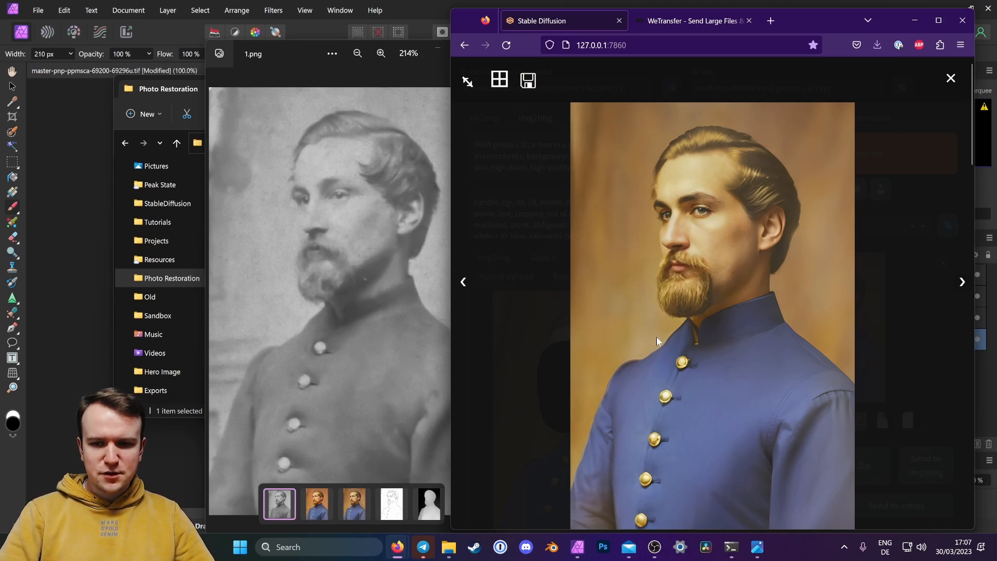
- Copy the generated portrait and paste it into the Affinity Photo document as a new layer above 00041.png
{"action": "right_click", "coordinate": [767, 220]}
{"action": "left_click", "coordinate": [774, 263]}
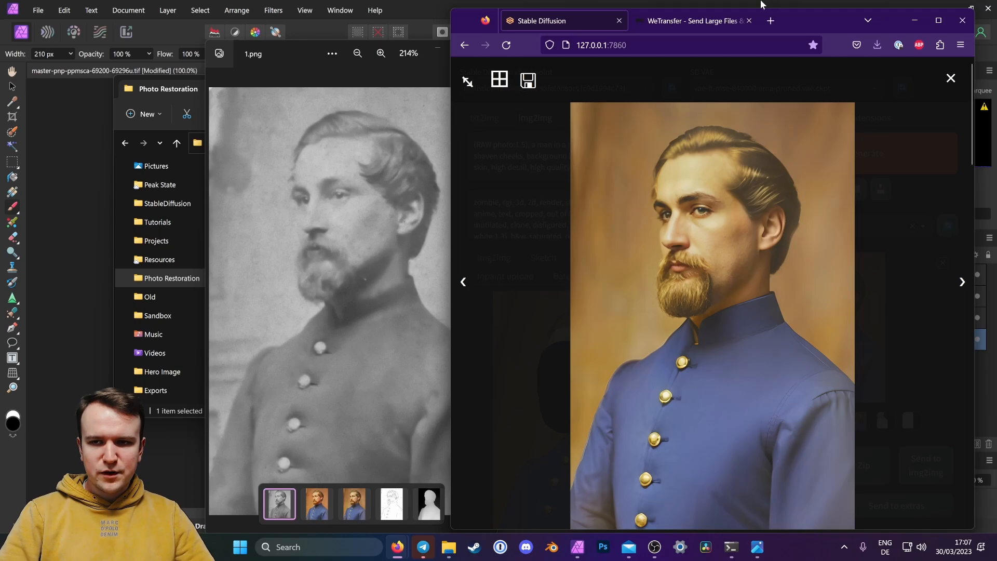
{"action": "left_click", "coordinate": [761, 4]}
{"action": "left_click", "coordinate": [932, 274]}
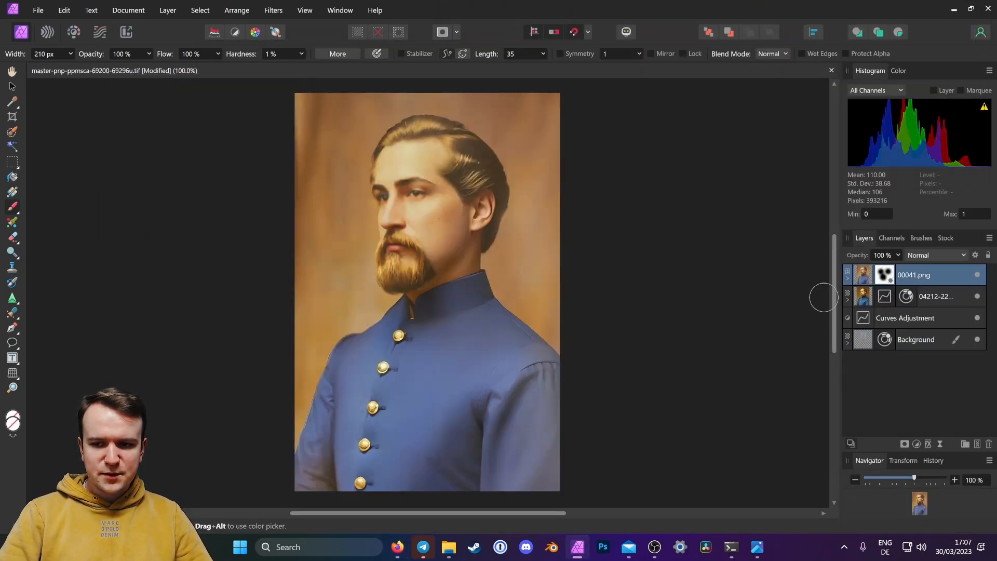
{"action": "key", "text": "ctrl+v"}
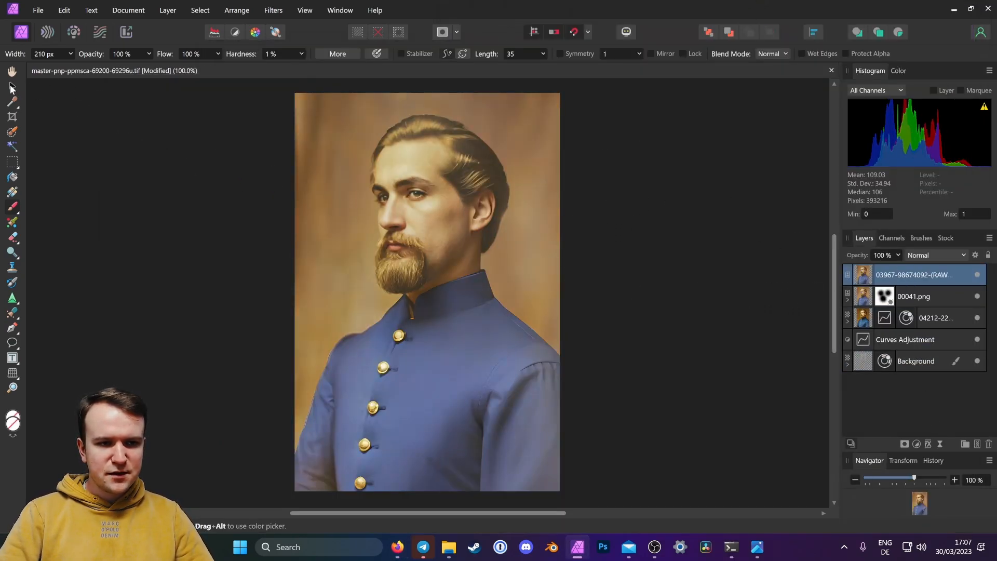
{"action": "key", "text": "v"}
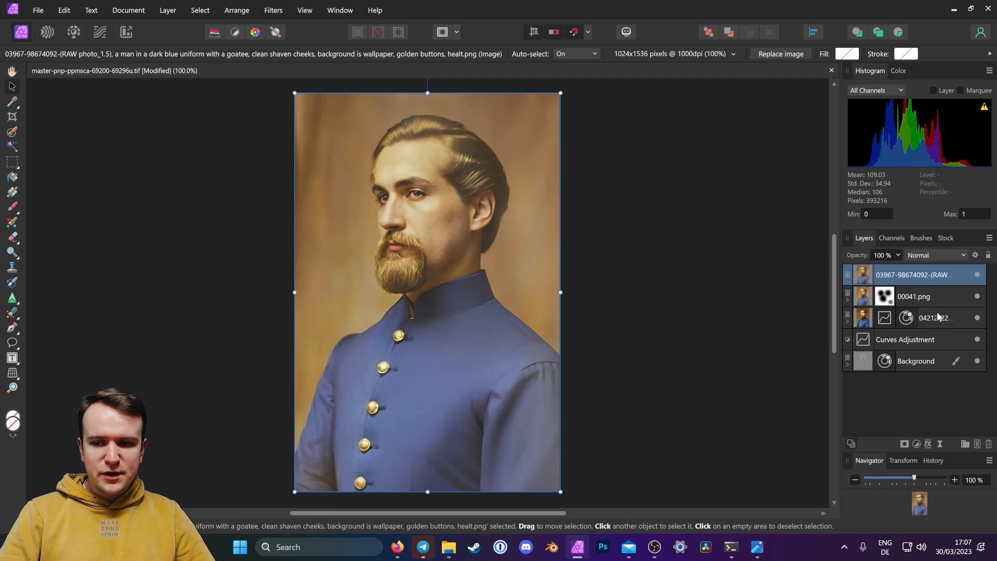
- Duplicate the Background layer, move the copy to the top of the stack and set its opacity to 100%
{"action": "right_click", "coordinate": [925, 363]}
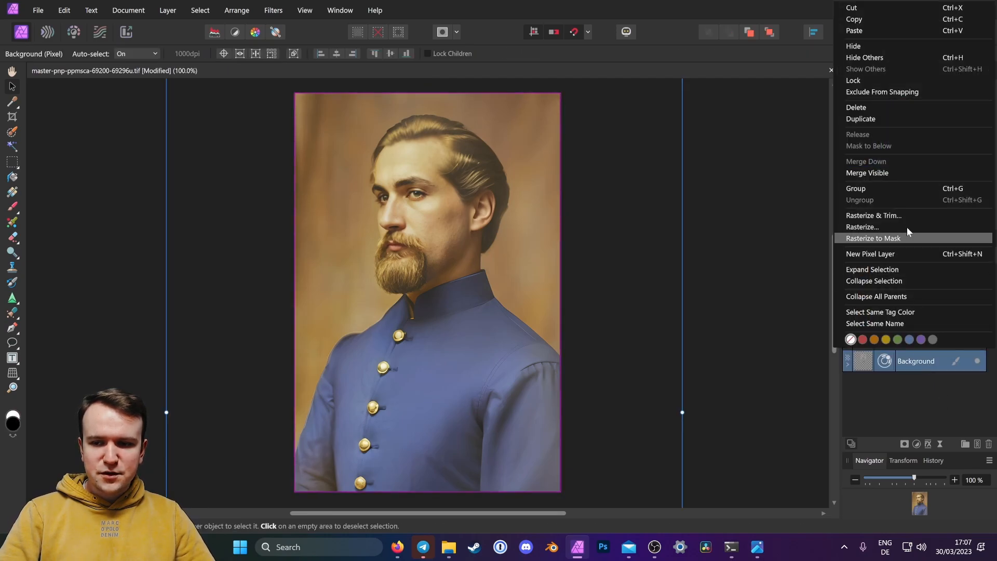
{"action": "left_click", "coordinate": [880, 116]}
{"action": "left_click_drag", "start_coordinate": [930, 362], "coordinate": [930, 266]}
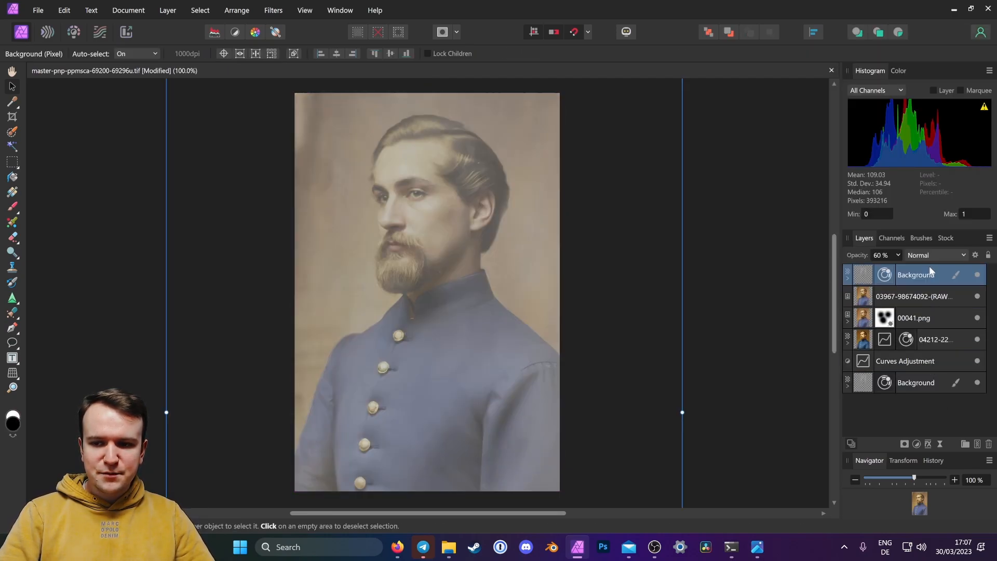
{"action": "left_click_drag", "start_coordinate": [866, 258], "coordinate": [970, 261]}
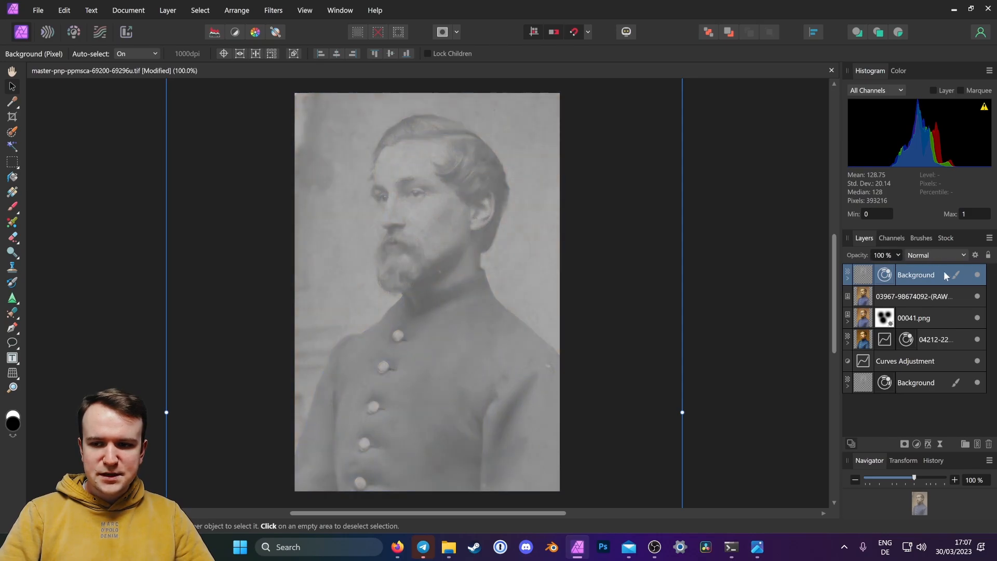
- Duplicate the Curves Adjustment, nest it in the Background copy and place that copy below the 03967 layer
{"action": "right_click", "coordinate": [908, 364]}
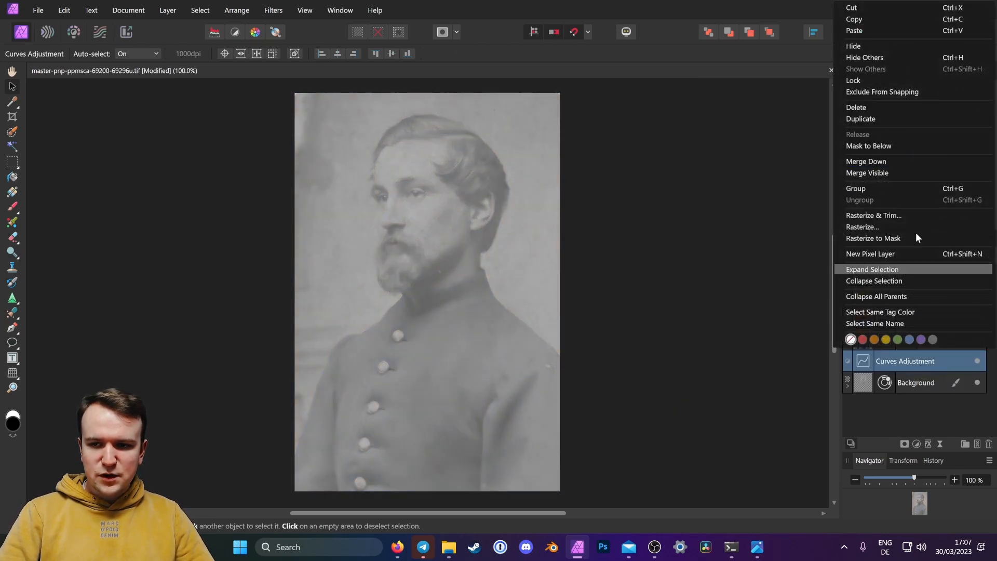
{"action": "left_click", "coordinate": [868, 120]}
{"action": "left_click_drag", "start_coordinate": [864, 362], "coordinate": [880, 269]}
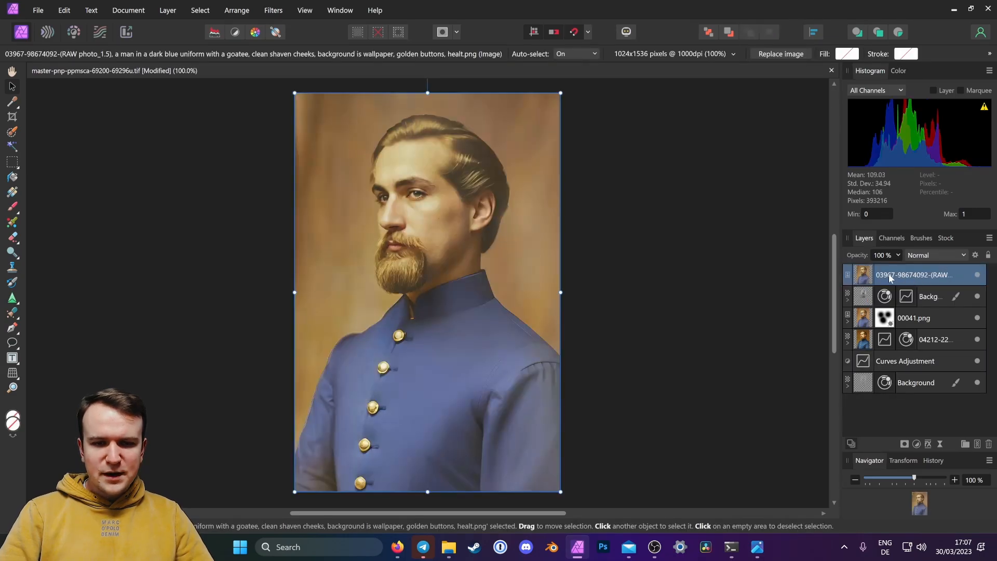
- Compare the 03967 layer with the original at 75% opacity, and rasterize it
{"action": "scroll", "coordinate": [427, 226], "scroll_direction": "up", "scroll_amount": 1}
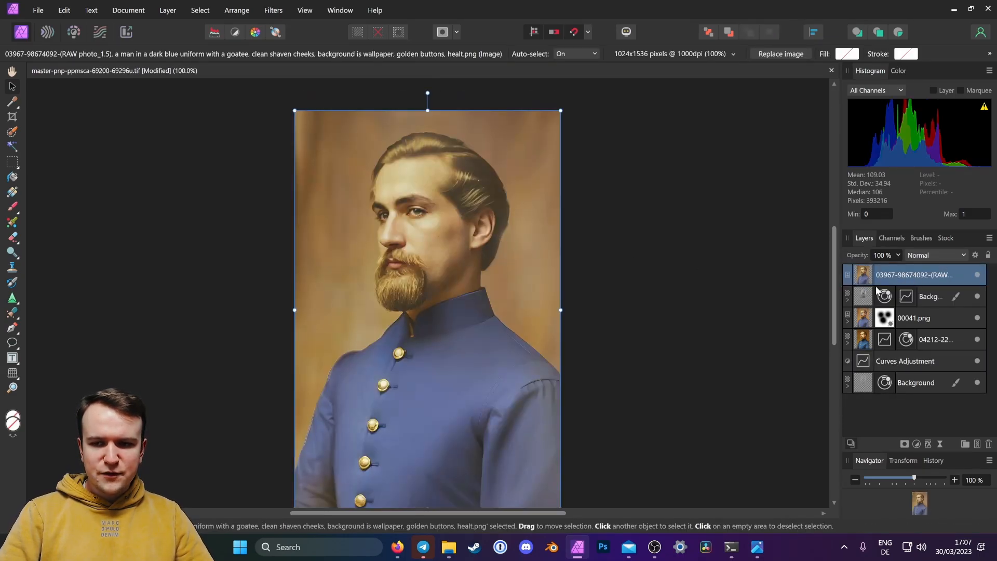
{"action": "left_click_drag", "start_coordinate": [858, 254], "coordinate": [733, 285]}
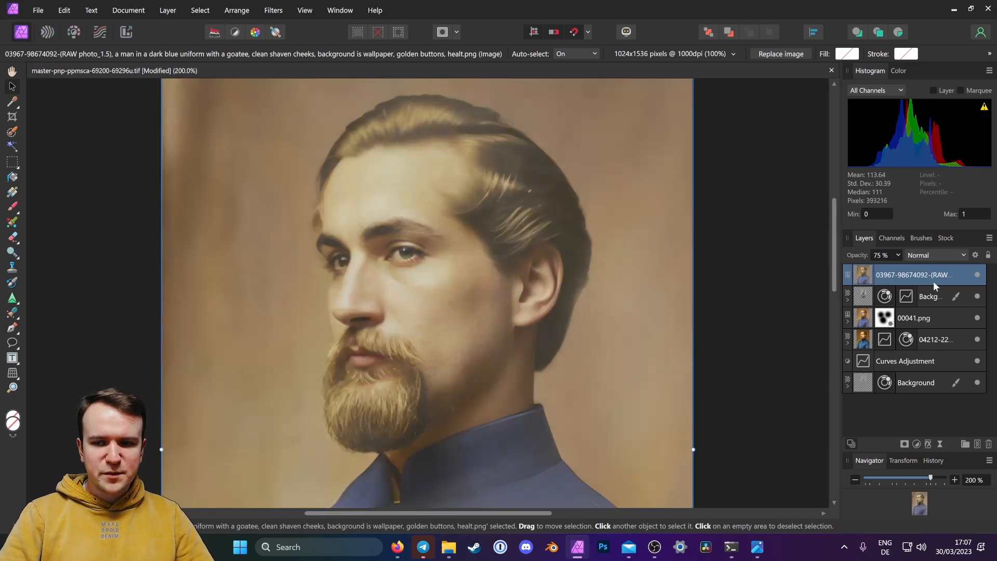
{"action": "right_click", "coordinate": [934, 280]}
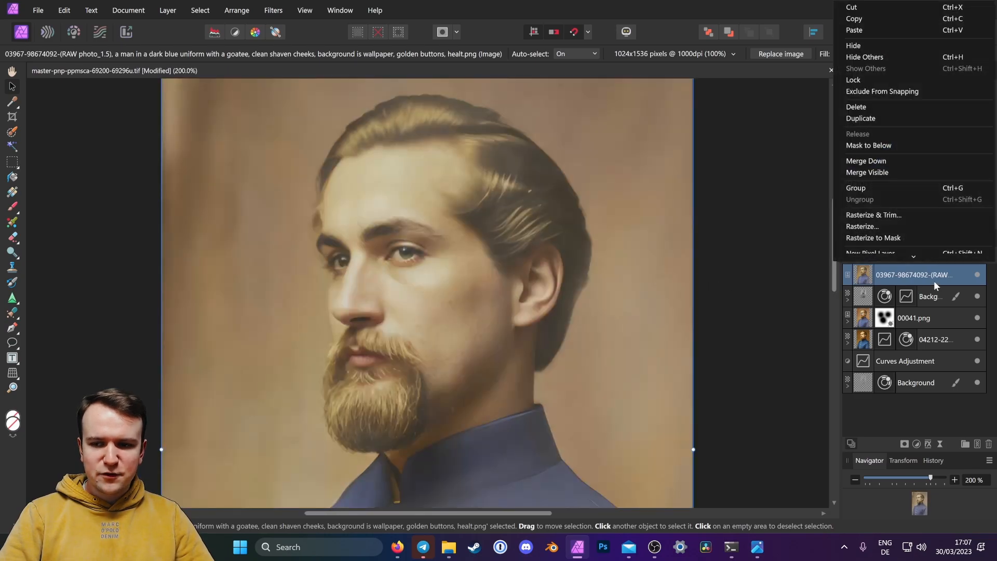
{"action": "left_click", "coordinate": [900, 227]}
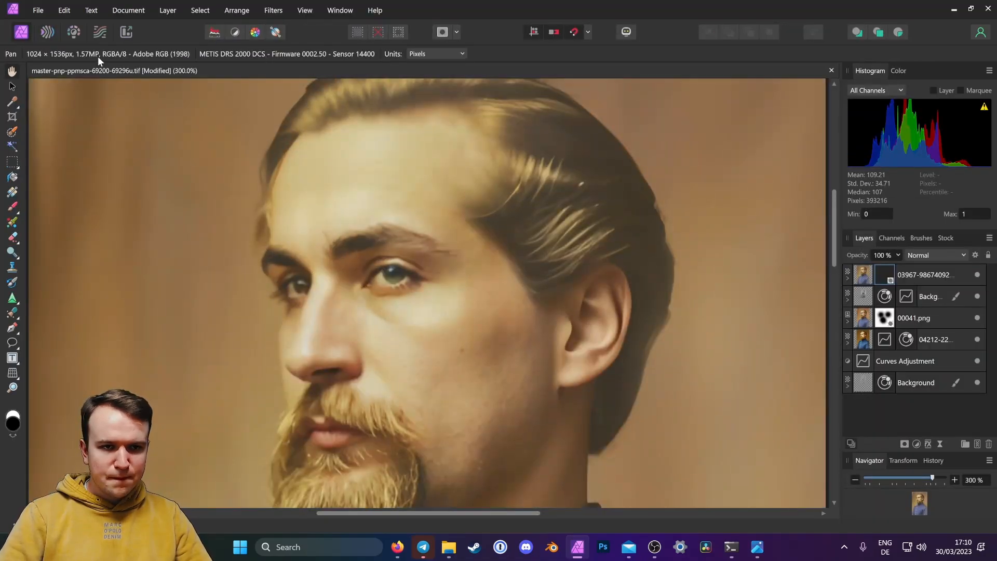
- Hide the Background copy and mask out the eye area of the 03967 layer with a 35 px brush at 30% hardness
{"action": "left_click", "coordinate": [12, 206]}
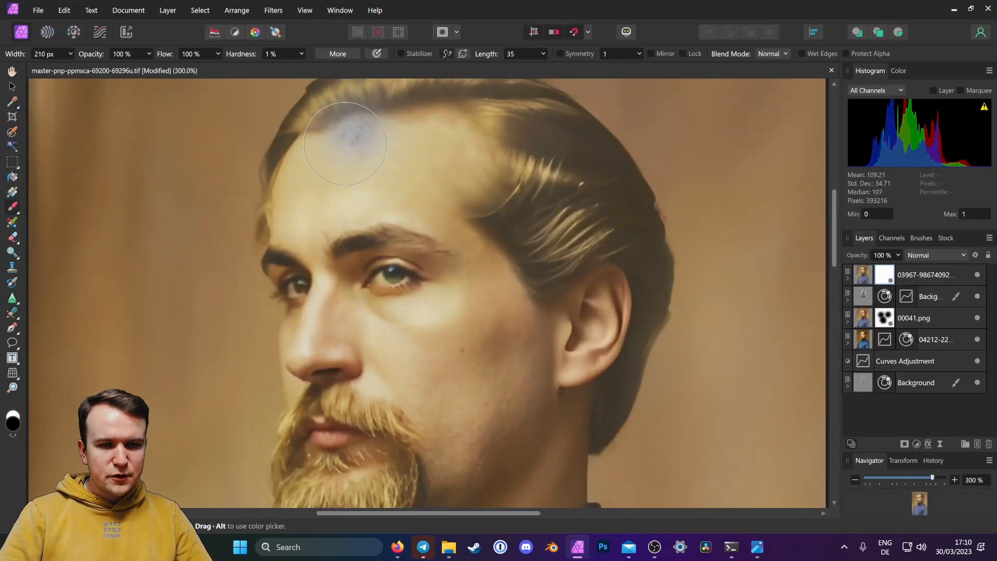
{"action": "left_click_drag", "start_coordinate": [238, 53], "coordinate": [254, 55]}
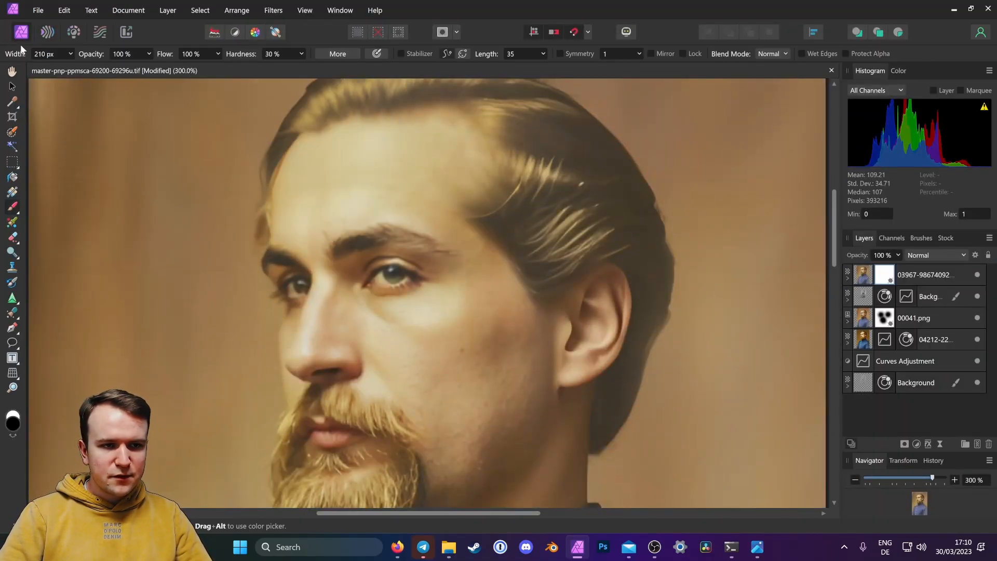
{"action": "left_click_drag", "start_coordinate": [14, 59], "coordinate": [2, 62]}
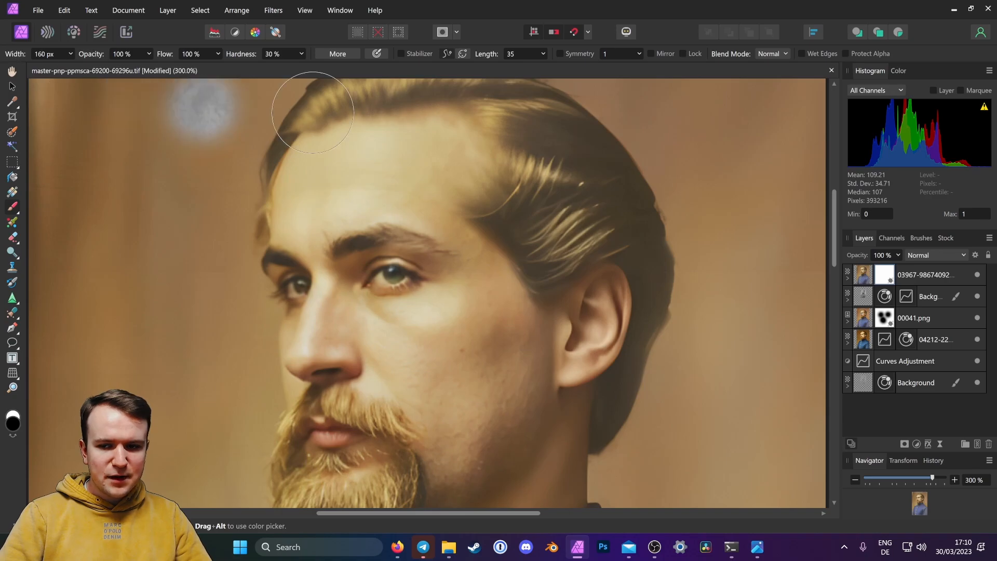
{"action": "left_click", "coordinate": [978, 296]}
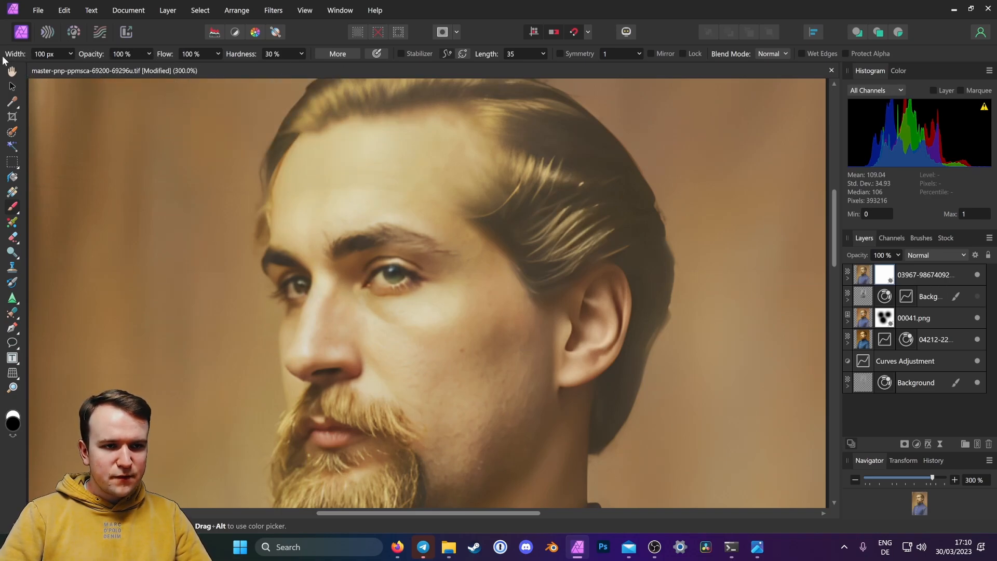
{"action": "mouse_move", "coordinate": [383, 283]}
{"action": "left_mouse_down"}
{"action": "mouse_move", "coordinate": [404, 277]}
{"action": "mouse_move", "coordinate": [374, 278]}
{"action": "left_mouse_up"}
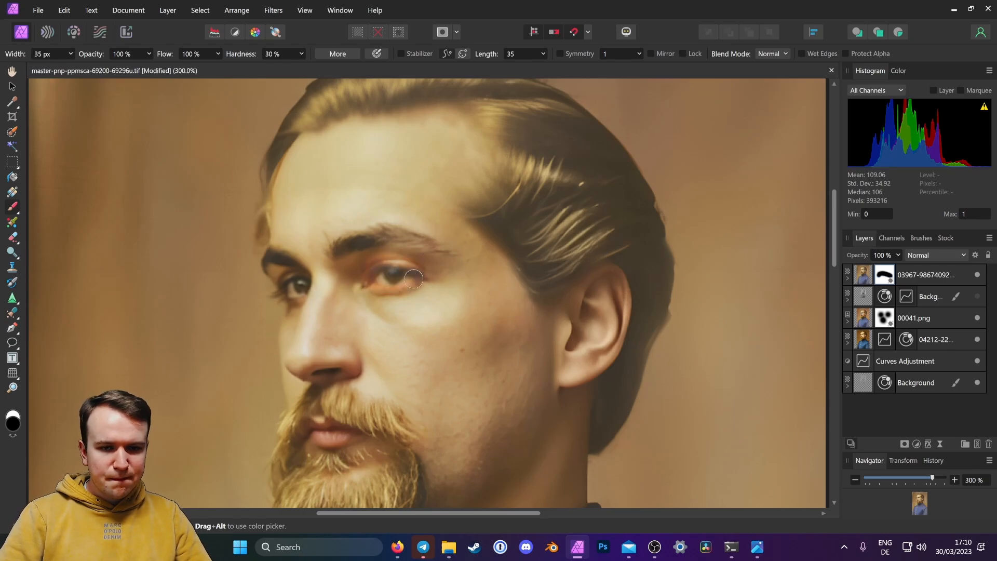
{"action": "mouse_move", "coordinate": [386, 265]}
{"action": "left_mouse_down"}
{"action": "mouse_move", "coordinate": [410, 270]}
{"action": "mouse_move", "coordinate": [413, 286]}
{"action": "left_mouse_up"}
- Isolate the red channel and lower the upper red point to X 0,716, Y 0,555 in the 04212 layer's Curves
{"action": "double_click", "coordinate": [884, 295]}
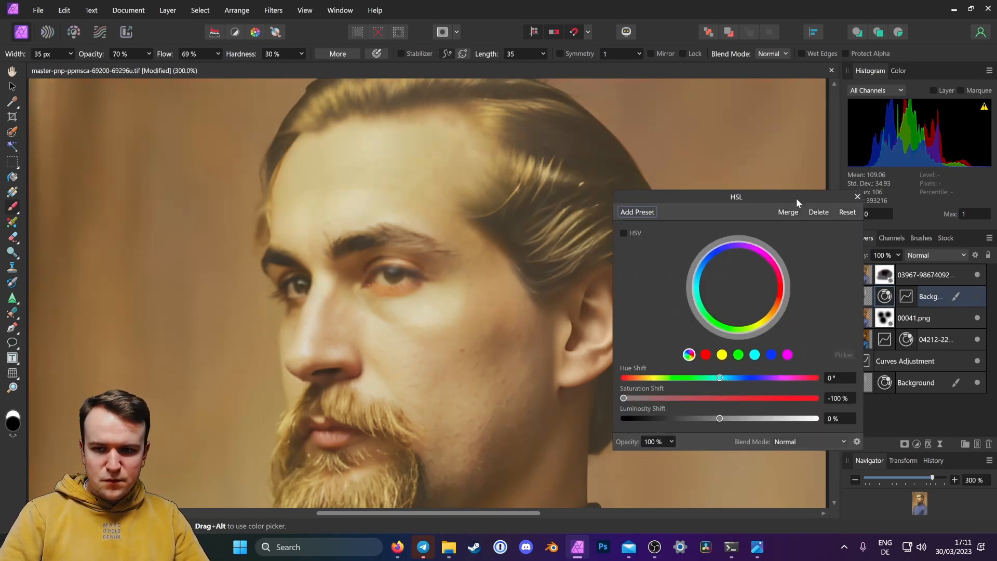
{"action": "double_click", "coordinate": [884, 339]}
{"action": "left_click_drag", "start_coordinate": [818, 196], "coordinate": [718, 138]}
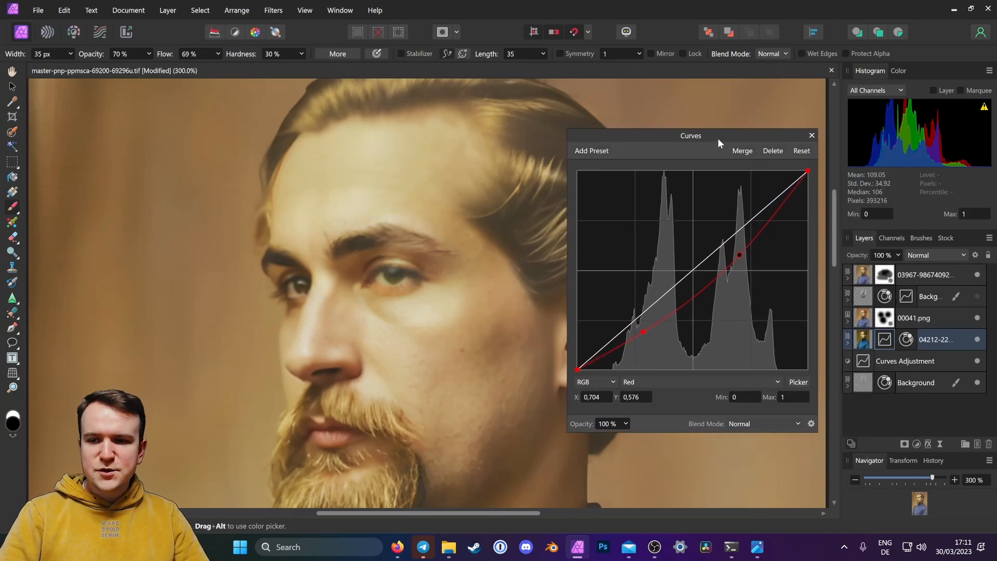
{"action": "left_click", "coordinate": [893, 237]}
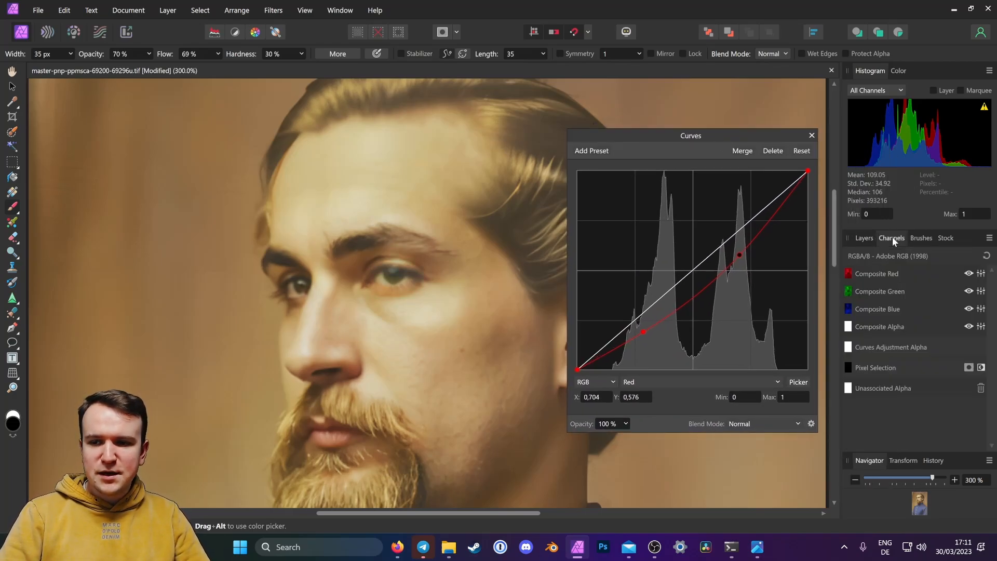
{"action": "left_click", "coordinate": [969, 291]}
{"action": "left_click", "coordinate": [969, 309]}
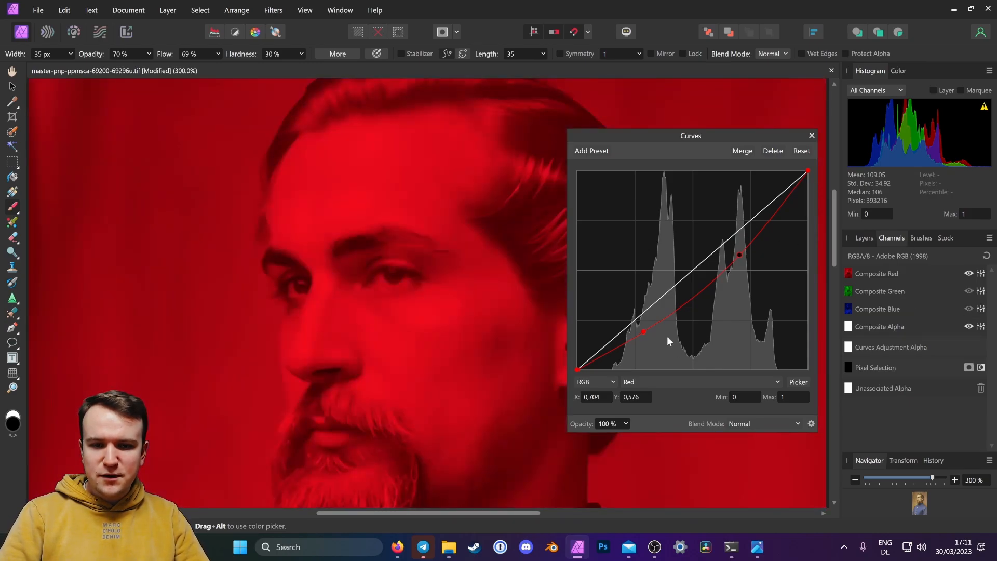
{"action": "left_click_drag", "start_coordinate": [742, 256], "coordinate": [743, 259]}
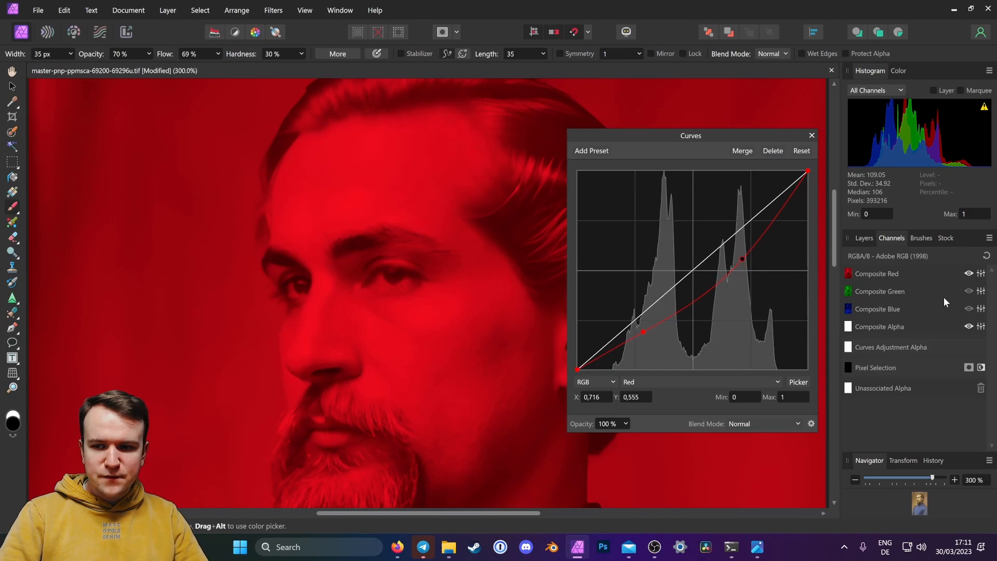
- Isolate the green channel and pull the green curve's shadows down to X 0,274, Y 0,23
{"action": "left_click", "coordinate": [969, 273]}
{"action": "left_click", "coordinate": [969, 291]}
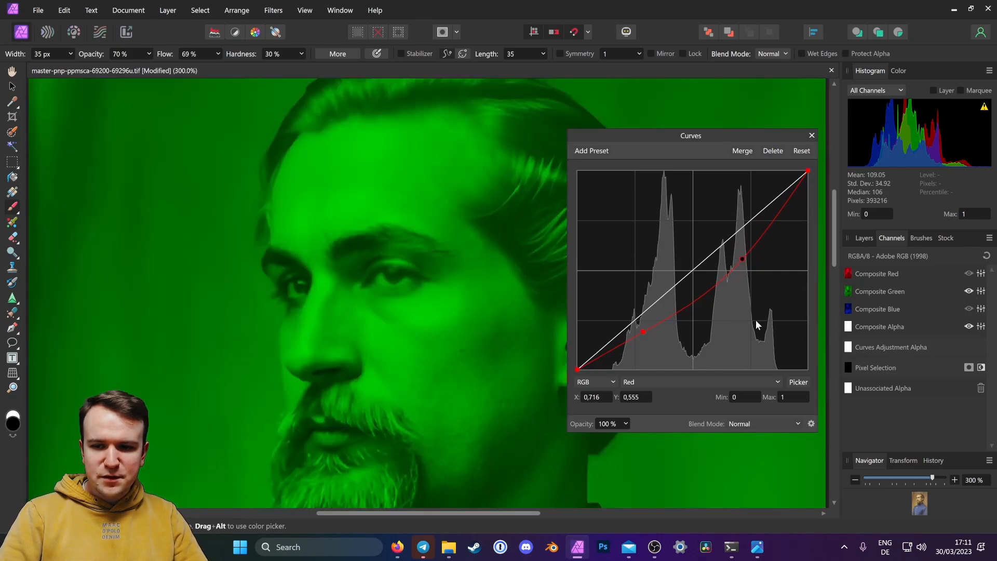
{"action": "left_click", "coordinate": [637, 383]}
{"action": "left_click", "coordinate": [637, 417]}
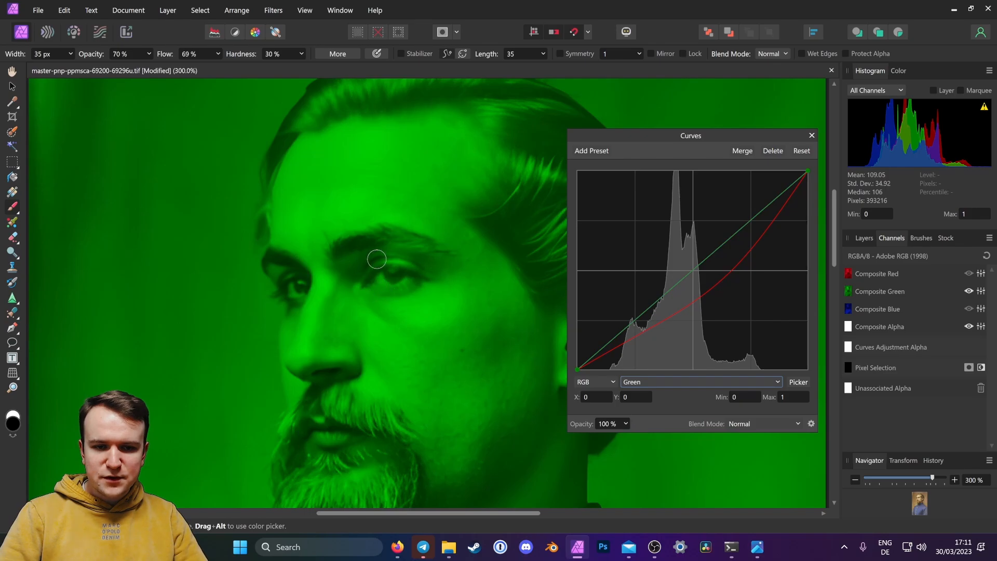
{"action": "left_click_drag", "start_coordinate": [648, 321], "coordinate": [642, 327]}
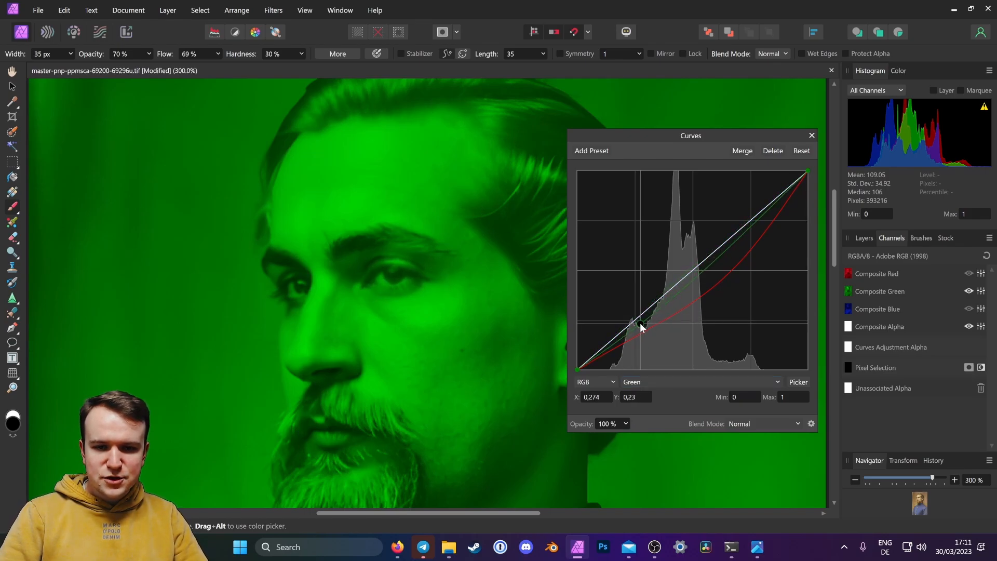
- Isolate the blue channel and pull the blue curve's shadows down slightly
{"action": "left_click", "coordinate": [969, 308]}
{"action": "left_click", "coordinate": [969, 291]}
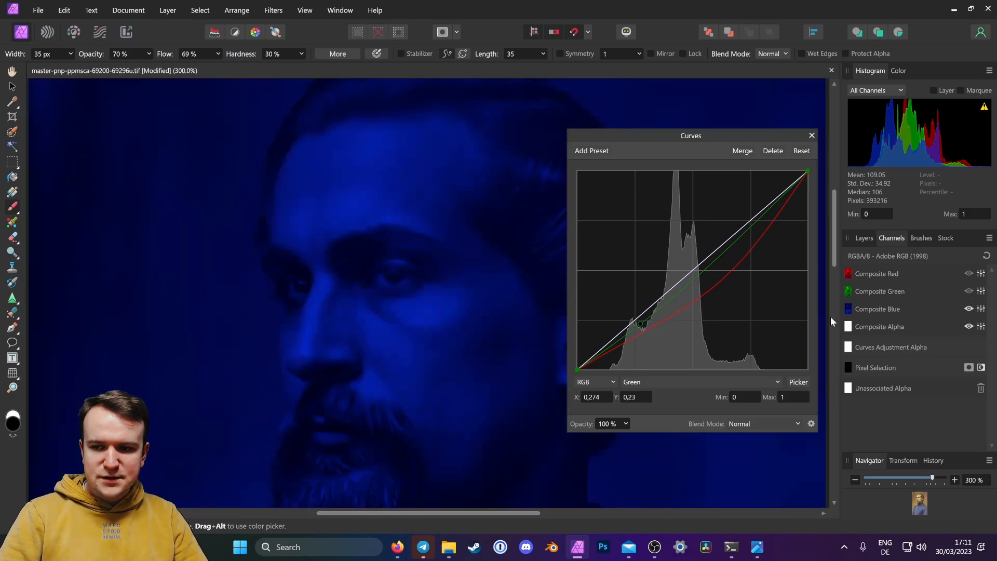
{"action": "left_click", "coordinate": [652, 383]}
{"action": "left_click", "coordinate": [642, 421]}
{"action": "left_click_drag", "start_coordinate": [641, 314], "coordinate": [643, 324]}
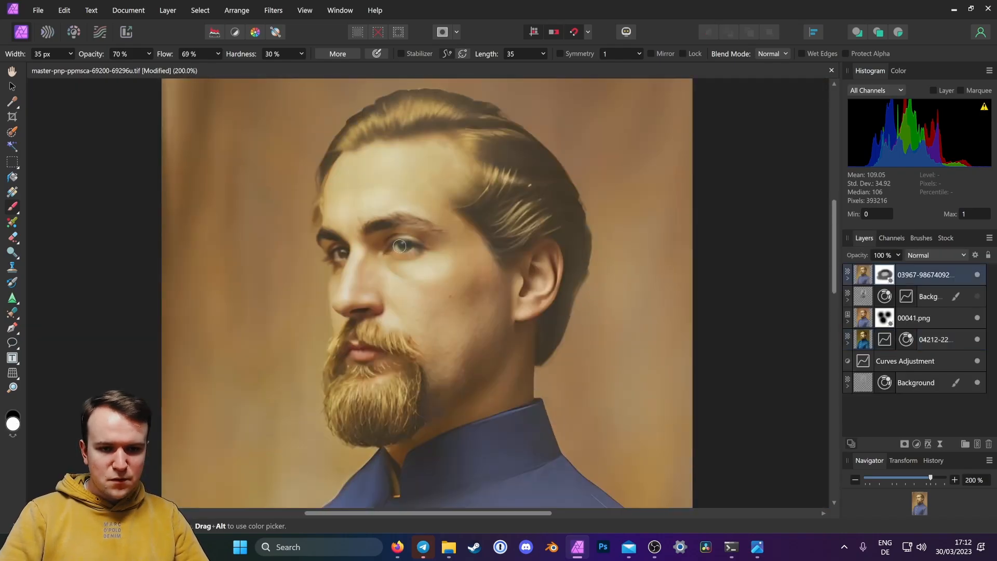